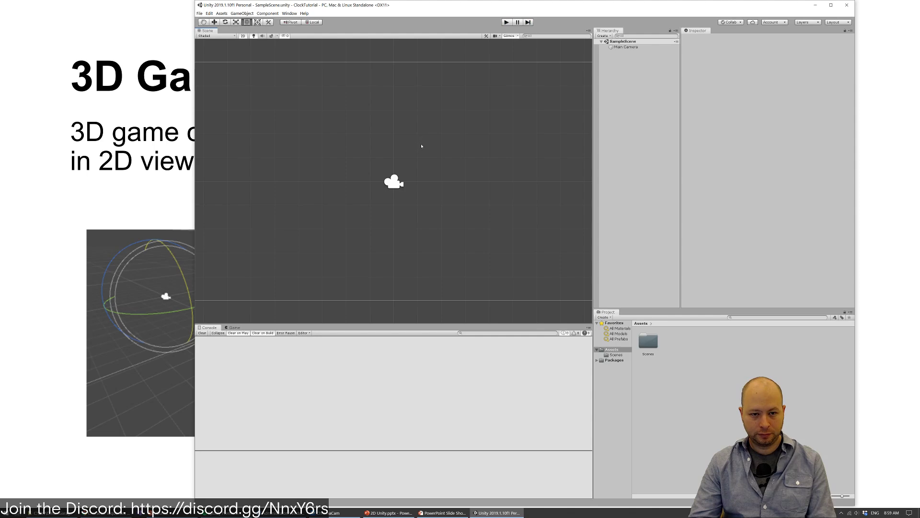
Toggle the Scene view between 2D and 3D modes, leaving it in 3D
click(243, 36)
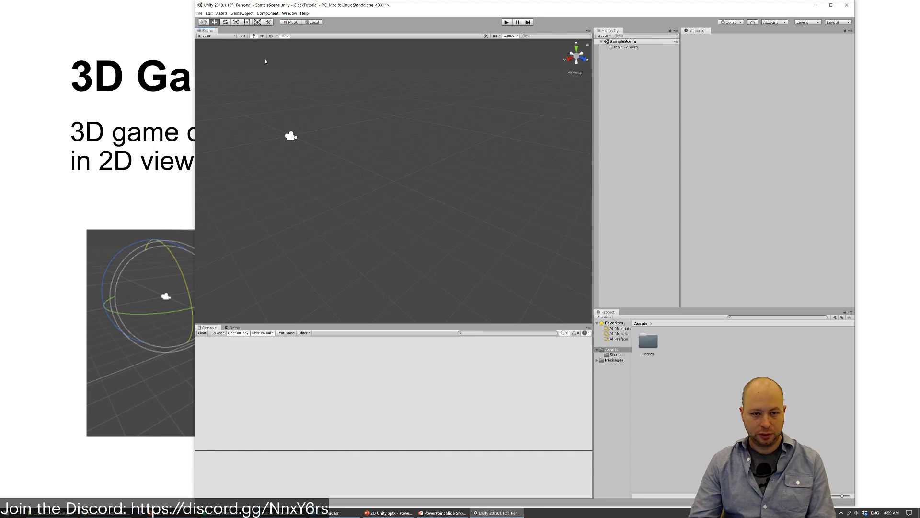
click(243, 36)
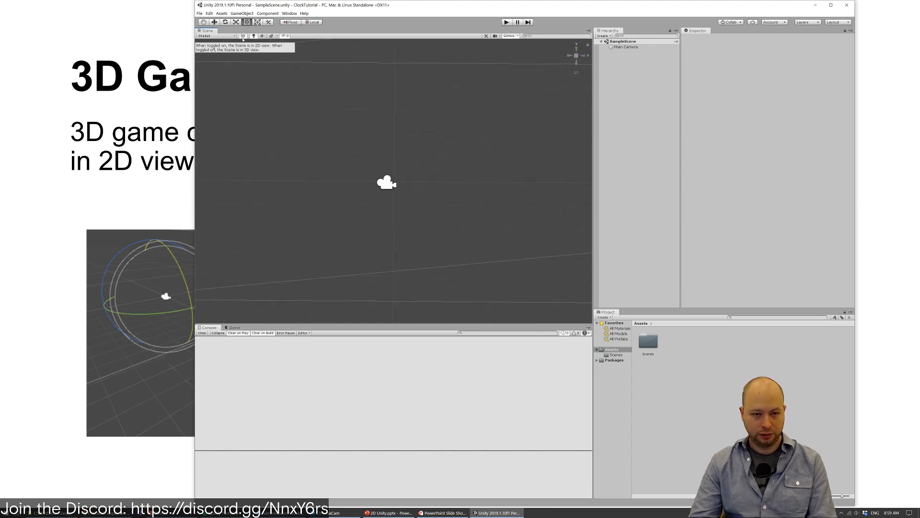
click(243, 37)
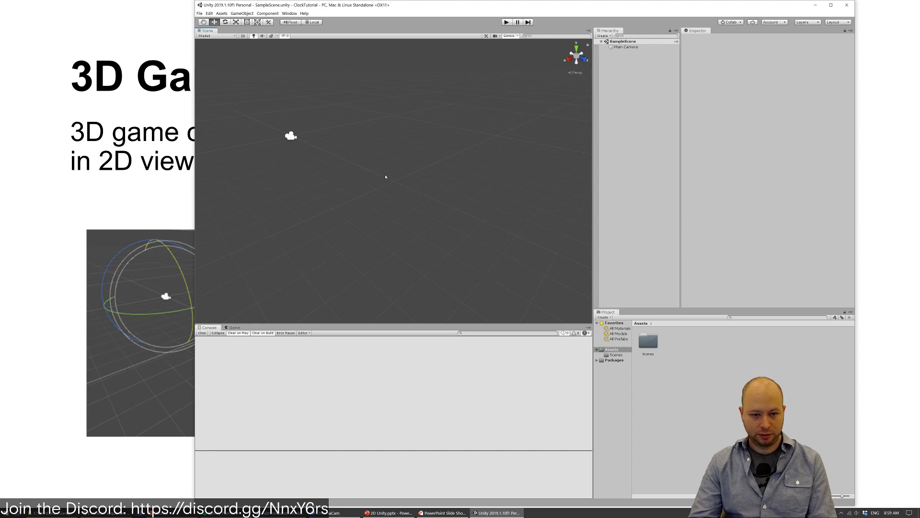
Add a 3D cube to the scene and move it along the Z axis to about -2.54
right_click(615, 89)
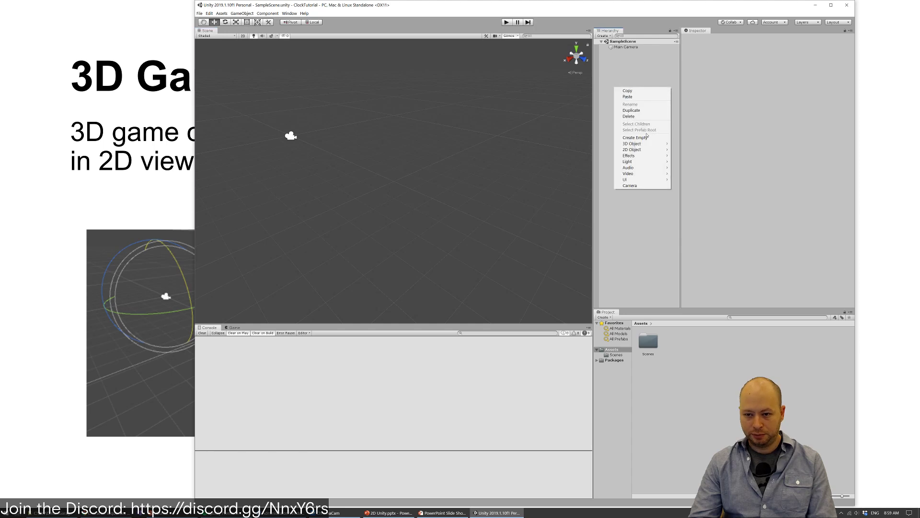
mouse_move(647, 145)
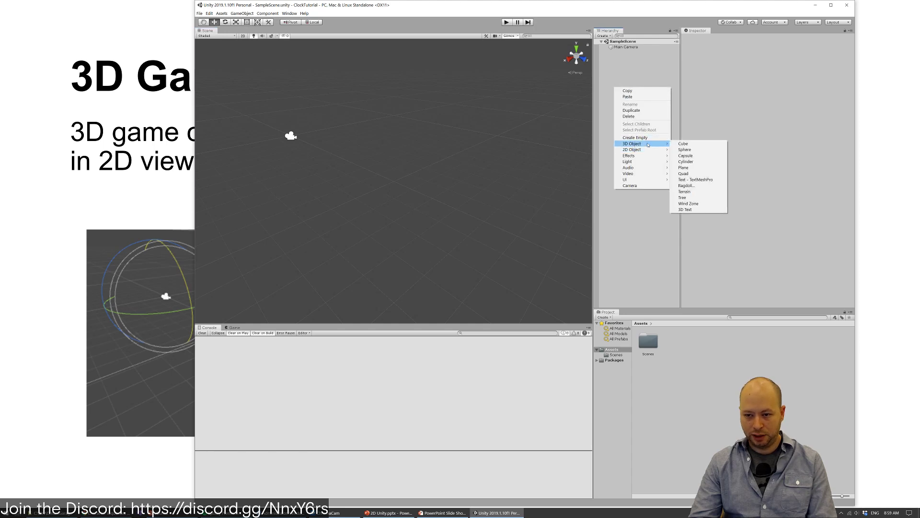
click(686, 143)
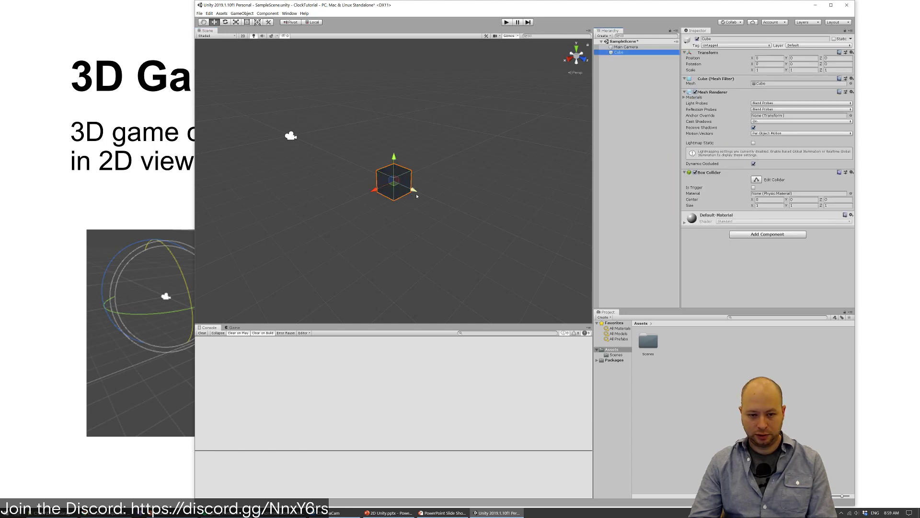
drag(414, 193, 342, 154)
Review the Main Camera's projection options, keeping Orthographic, and move the camera to about X -1.43, Y -1.09
click(291, 136)
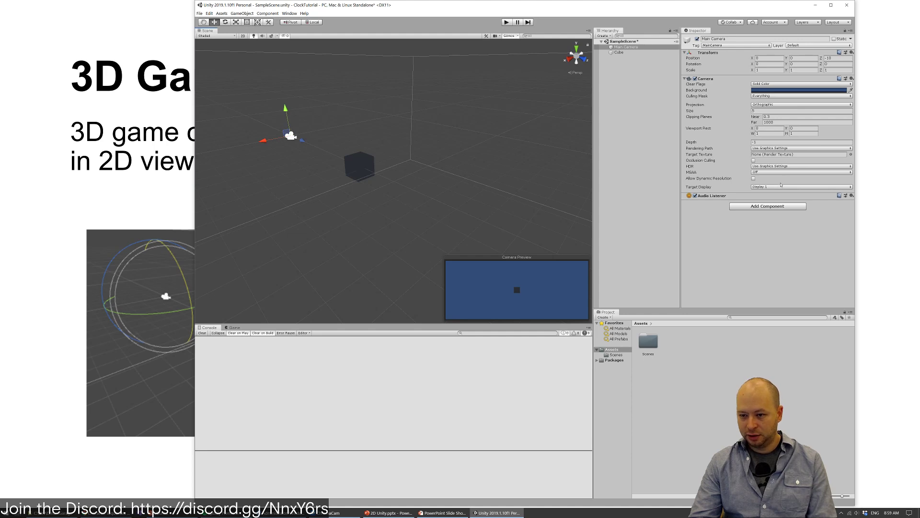
click(789, 105)
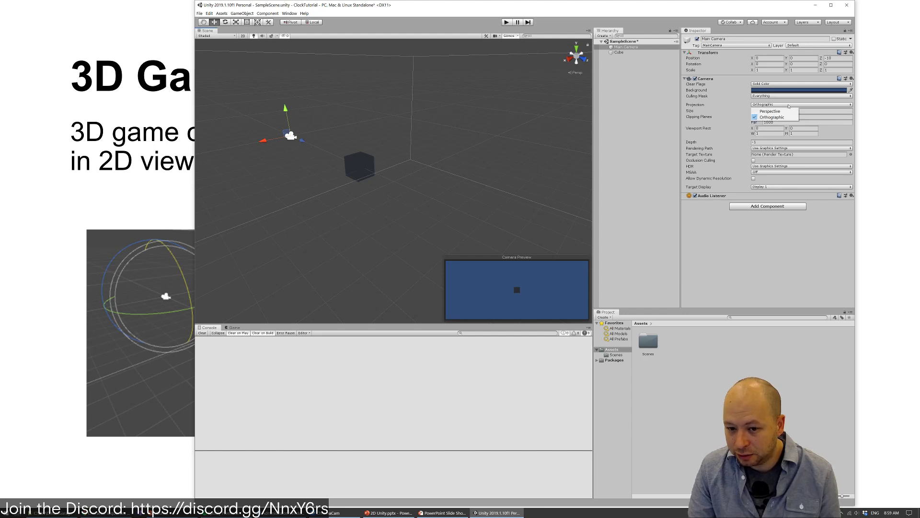
click(827, 266)
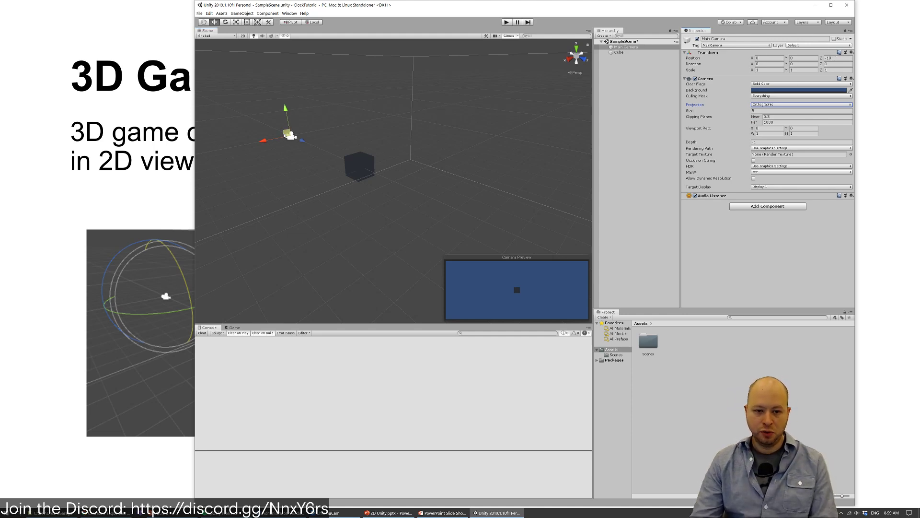
drag(286, 136, 311, 146)
Move the cube away from the camera along the Z axis to about 1.9
click(368, 176)
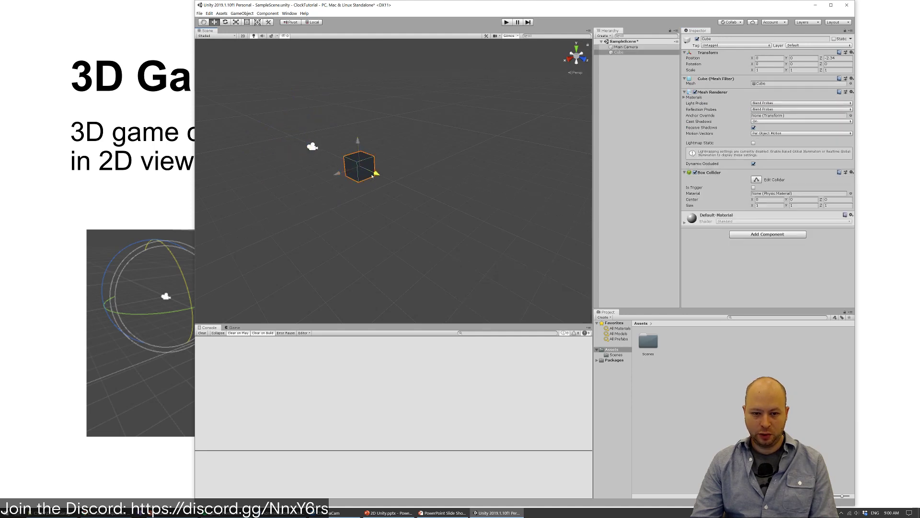
drag(372, 177, 375, 181)
click(312, 147)
click(449, 205)
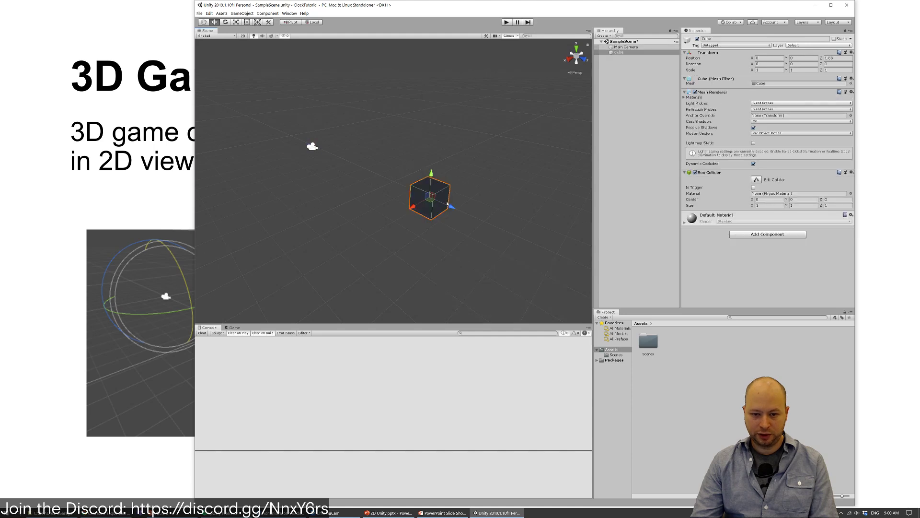
Dock the Game view beside the Console and widen it to about half of the shared area
drag(239, 328, 566, 422)
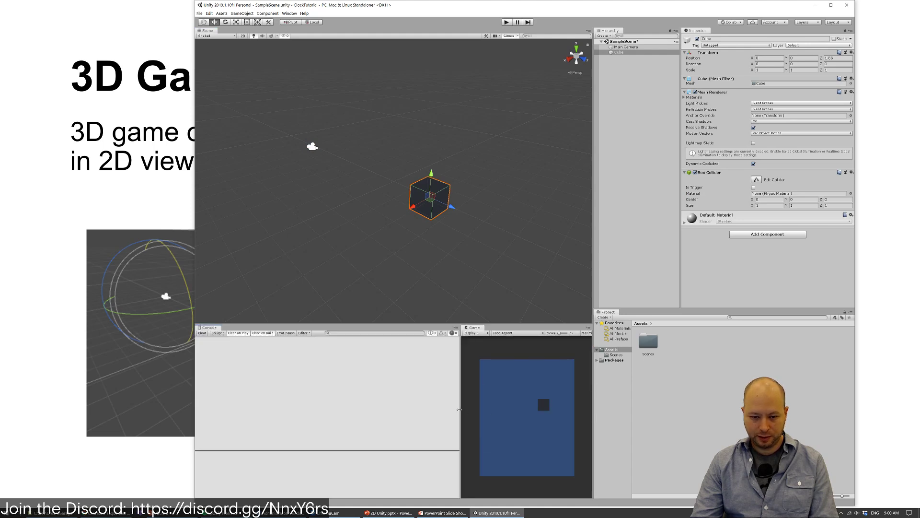
drag(459, 409, 391, 404)
Move the cube next to the camera, to about X 1.01 and Y 1.24, and select the Main Camera
drag(430, 198, 228, 107)
click(312, 147)
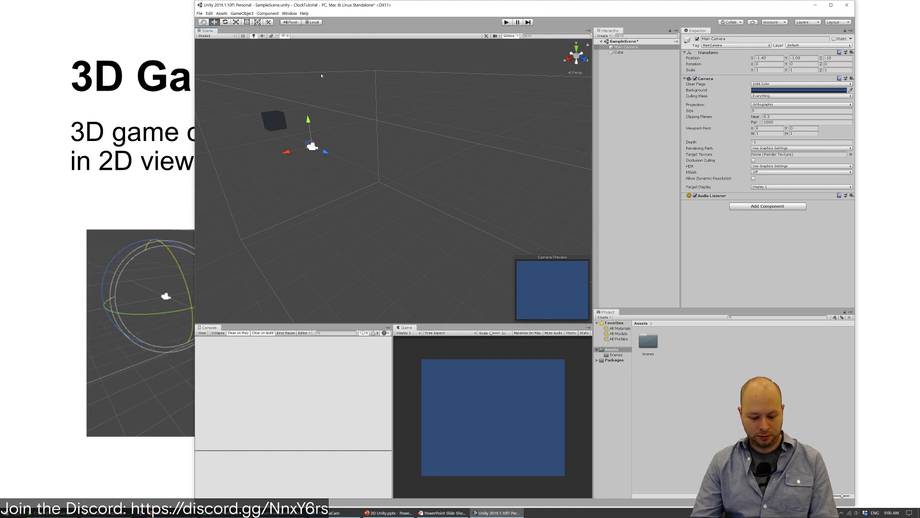
Compare the positions of the cube and the Main Camera in the 2D and 3D scene views, selecting each object in turn
key(2)
key(t)
key(2)
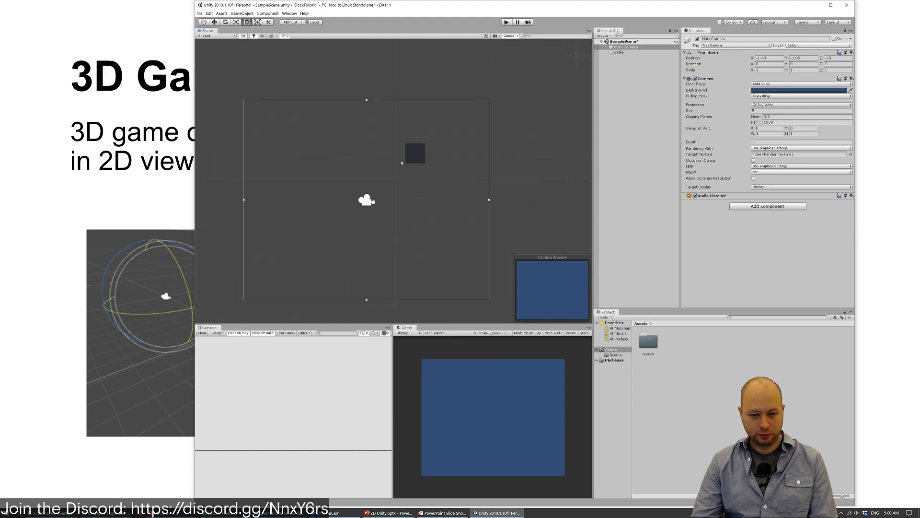
key(w)
key(2)
key(t)
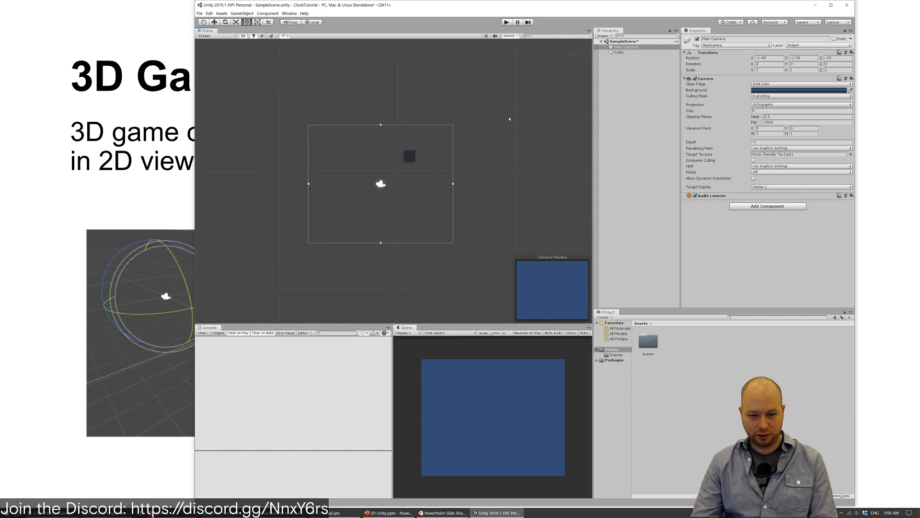
key(2)
key(w)
key(2)
key(t)
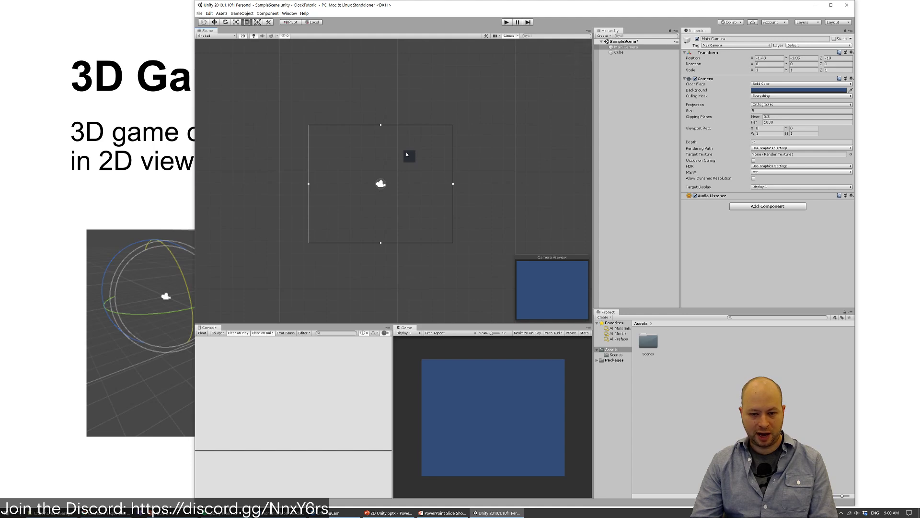
click(408, 156)
click(382, 184)
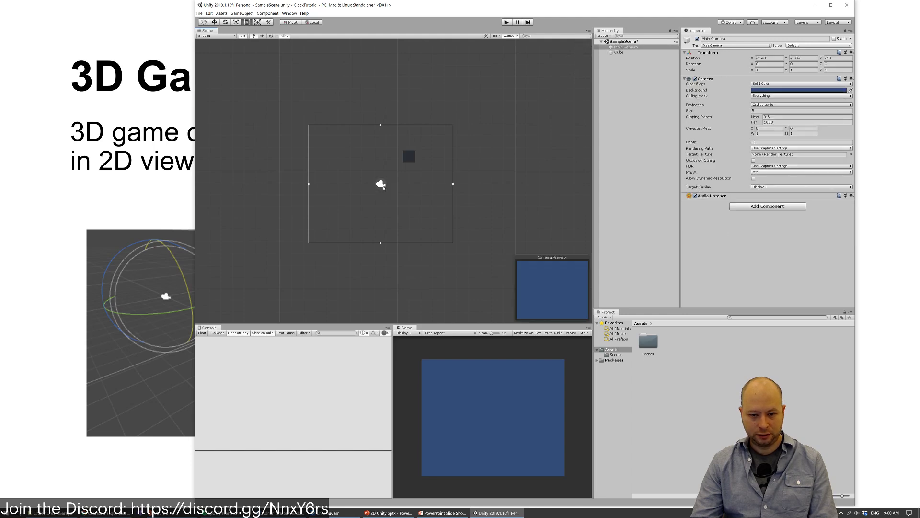
click(412, 157)
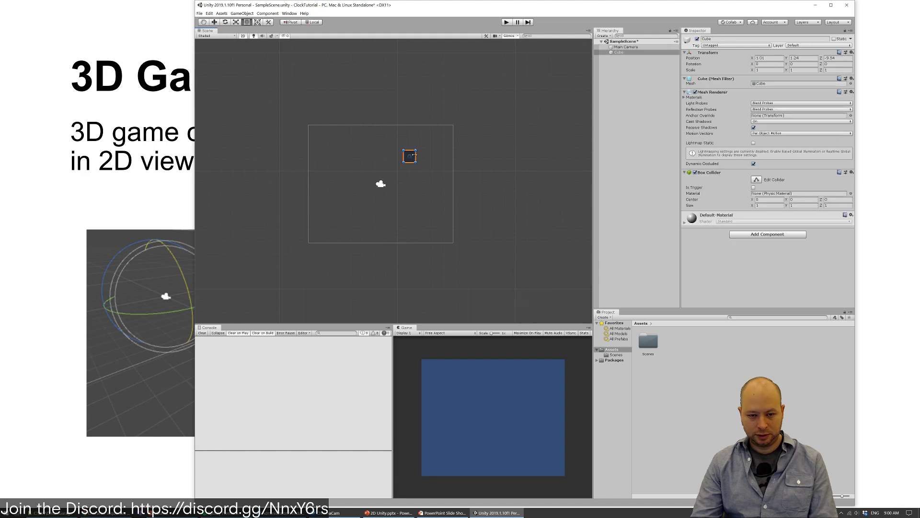
Return the Scene view to 3D and move the cube forward along Z into the camera's view, then select the Main Camera
key(2)
key(w)
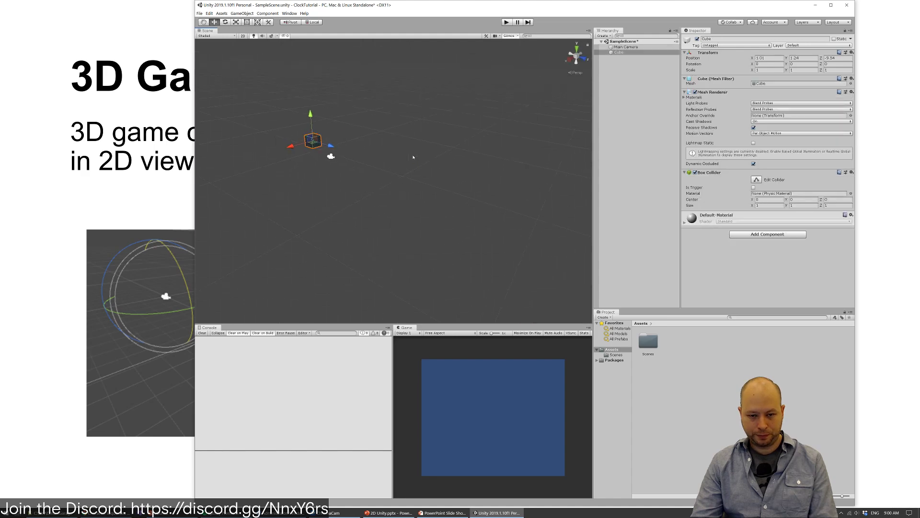
drag(345, 153, 417, 195)
click(365, 186)
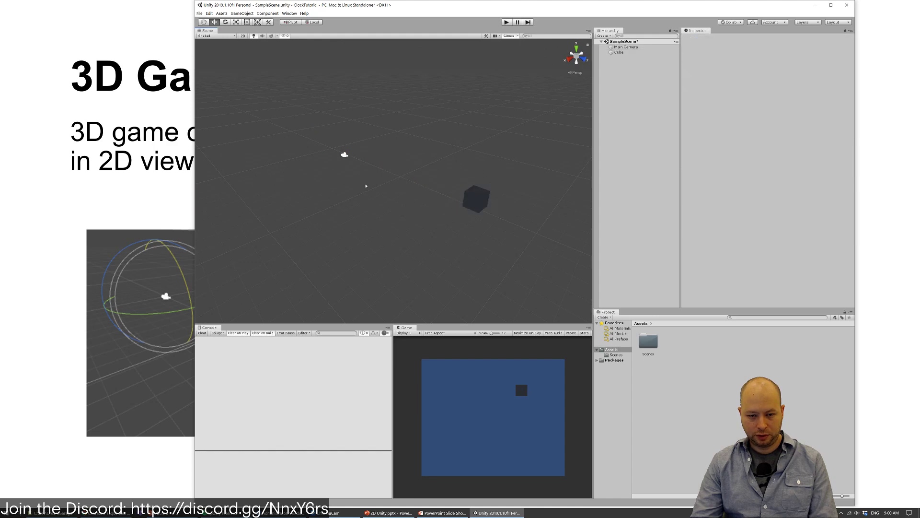
click(345, 156)
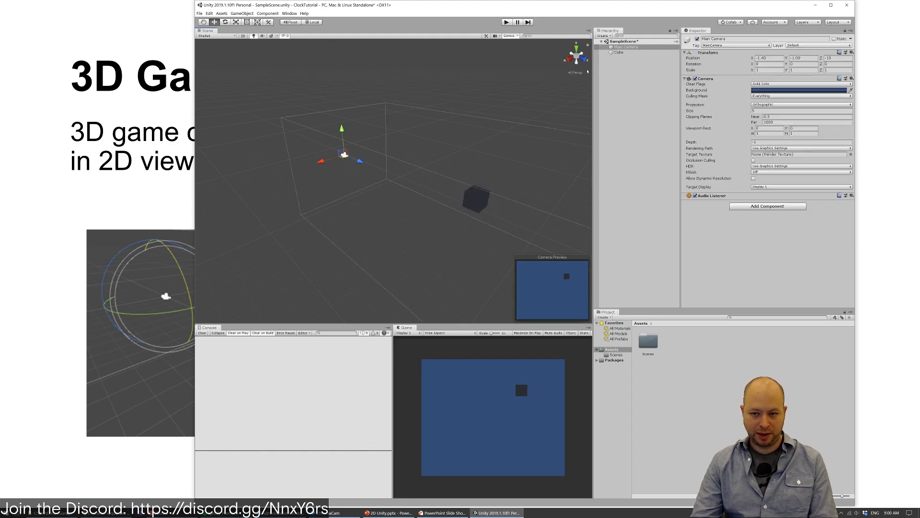
Switch the Scene view to an orthographic top view and move the cube back along Z to about -9.2, beside the camera
click(576, 47)
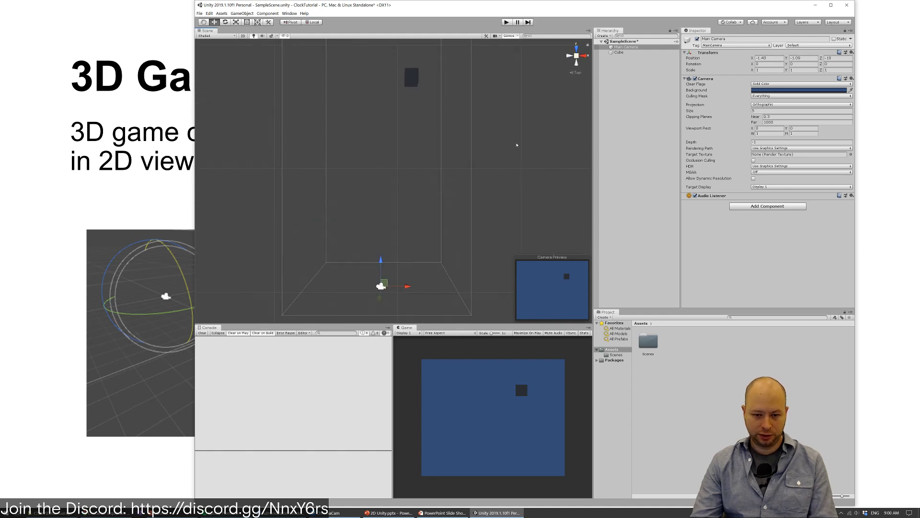
click(575, 72)
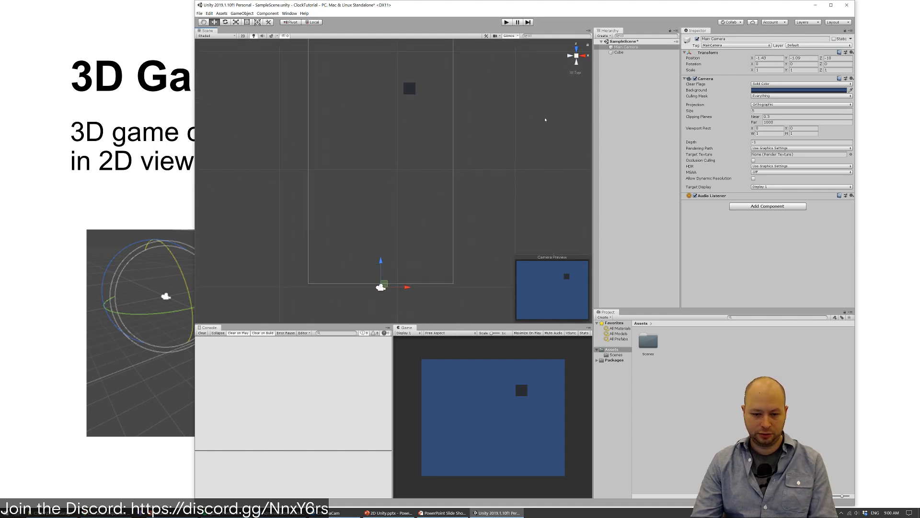
click(409, 89)
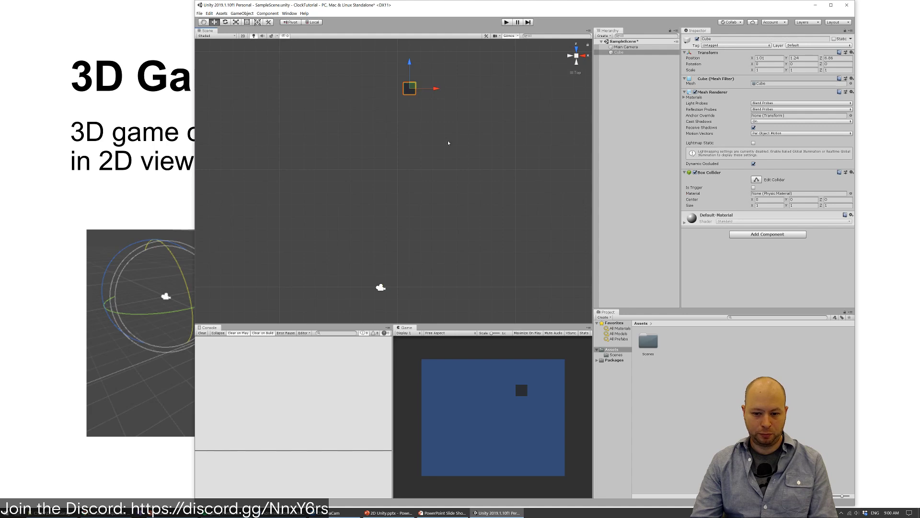
drag(409, 62, 392, 252)
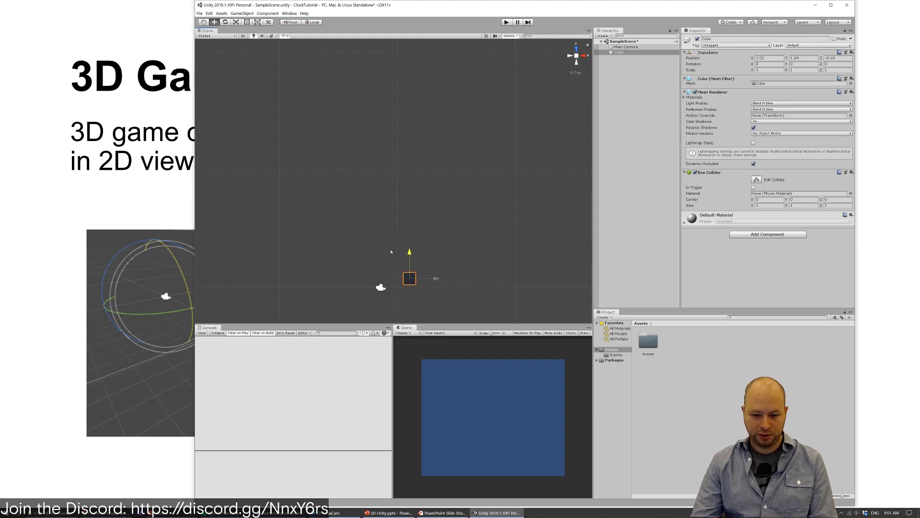
Examine from above how the cube lies relative to the Main Camera and the near edge of its view volume
click(381, 288)
click(410, 278)
click(398, 279)
click(380, 288)
scroll(411, 297, up, 3)
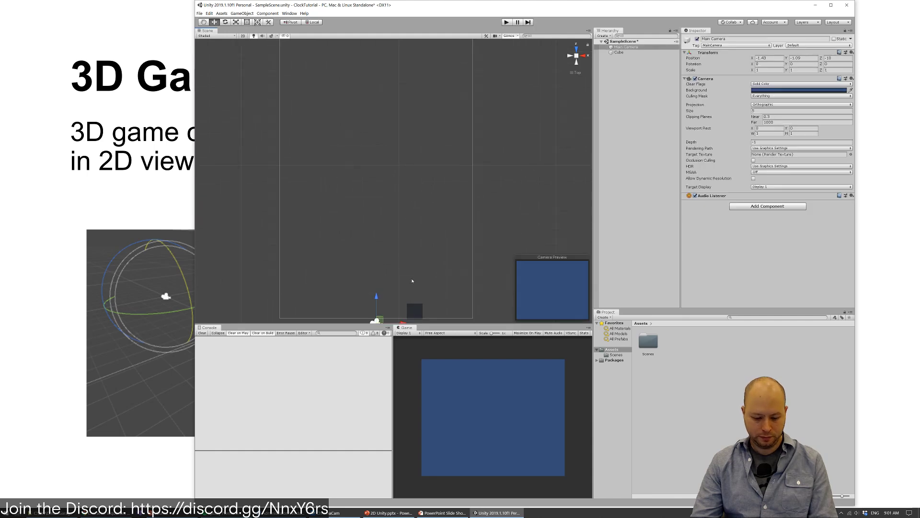
middle_drag(411, 288, 411, 164)
scroll(429, 219, up, 4)
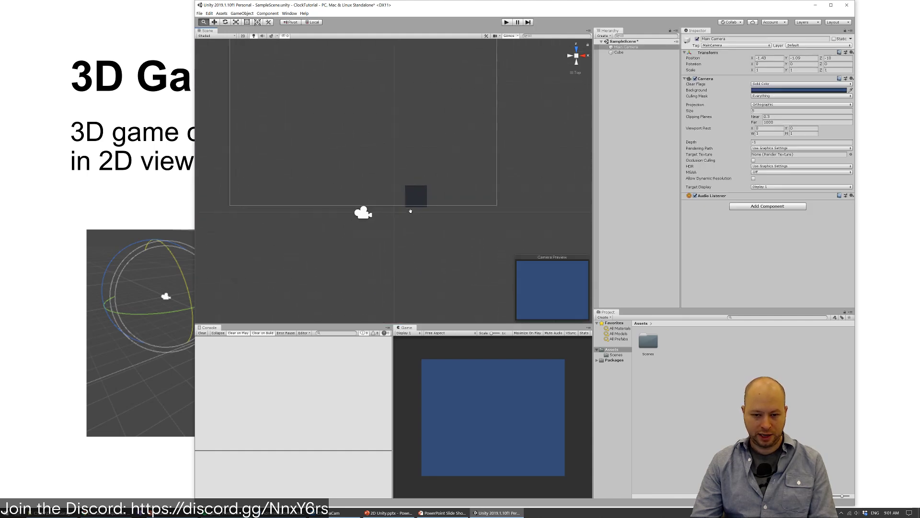
scroll(429, 219, up, 3)
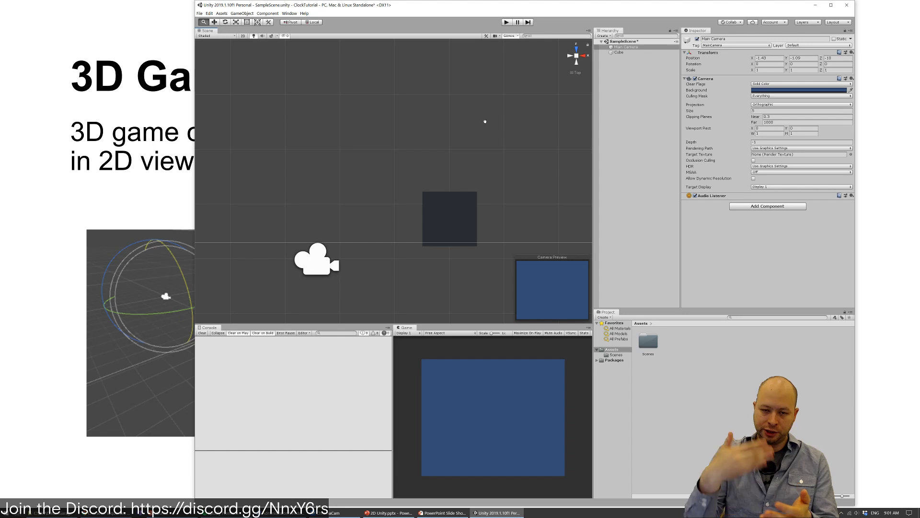
Examine the depth extent of the Main Camera's view volume from above, and return to the cube and camera
scroll(466, 140, down, 3)
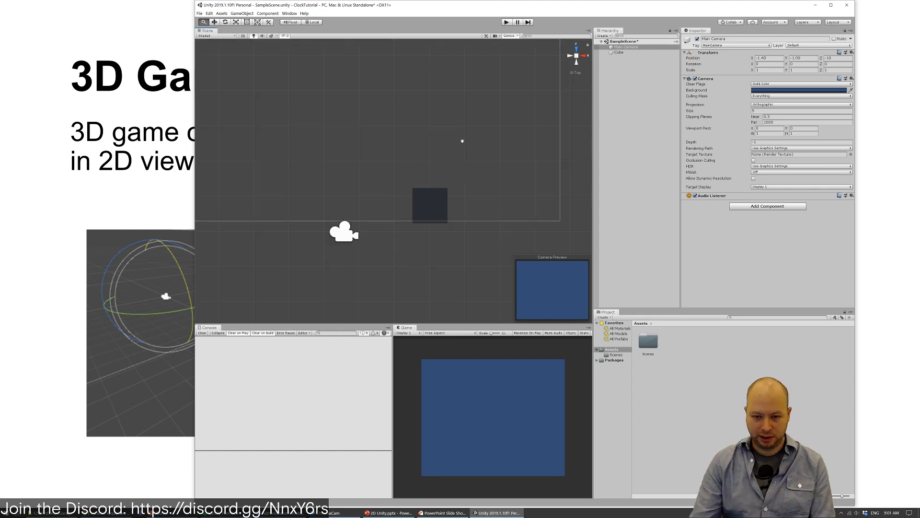
scroll(466, 139, down, 5)
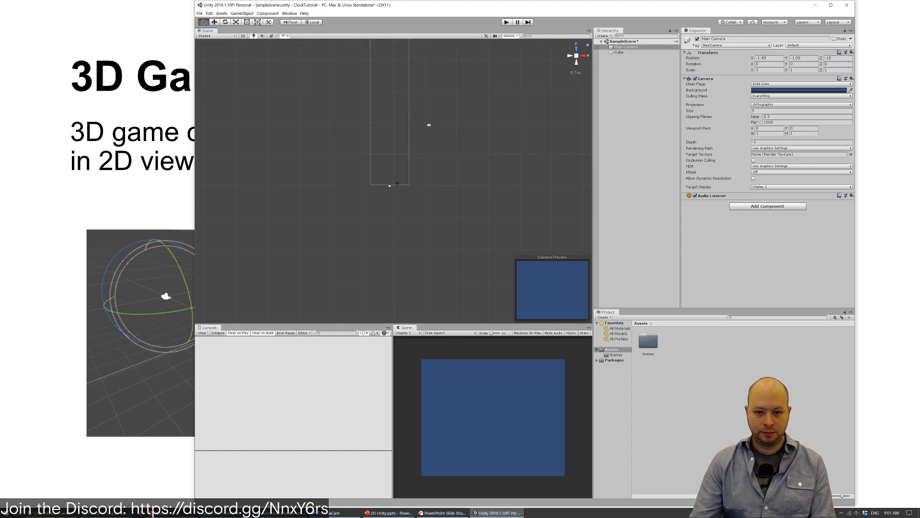
scroll(430, 136, down, 3)
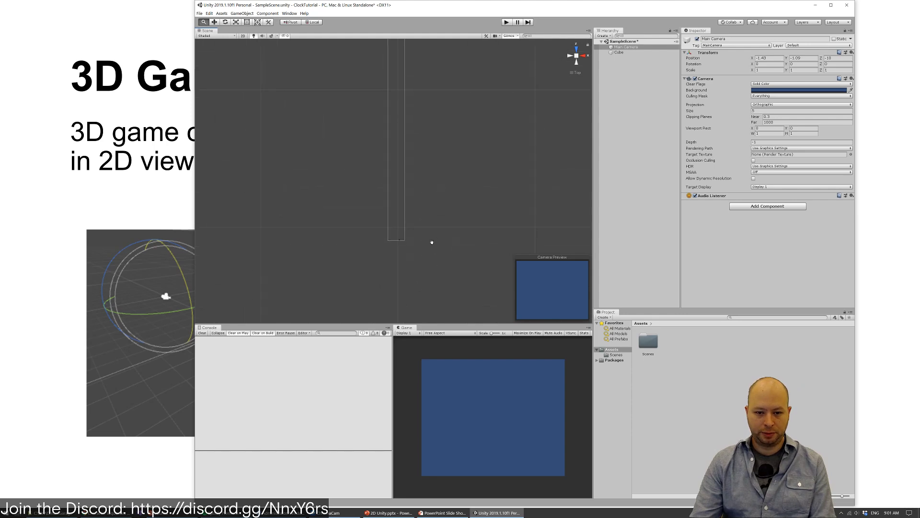
scroll(431, 242, down, 5)
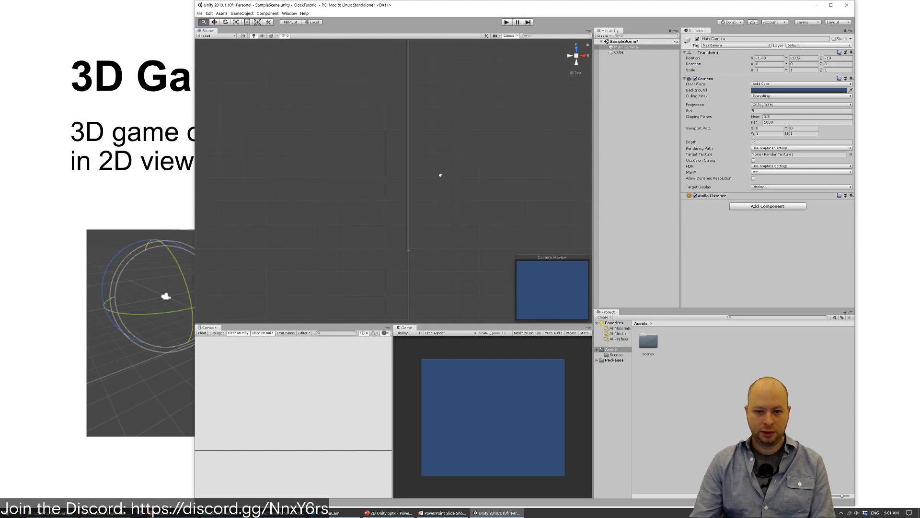
scroll(440, 175, up, 4)
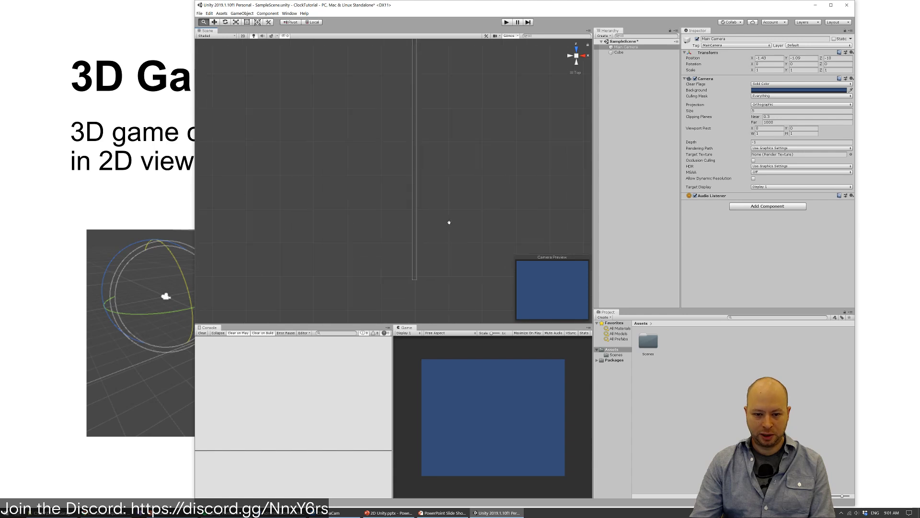
scroll(452, 235, up, 3)
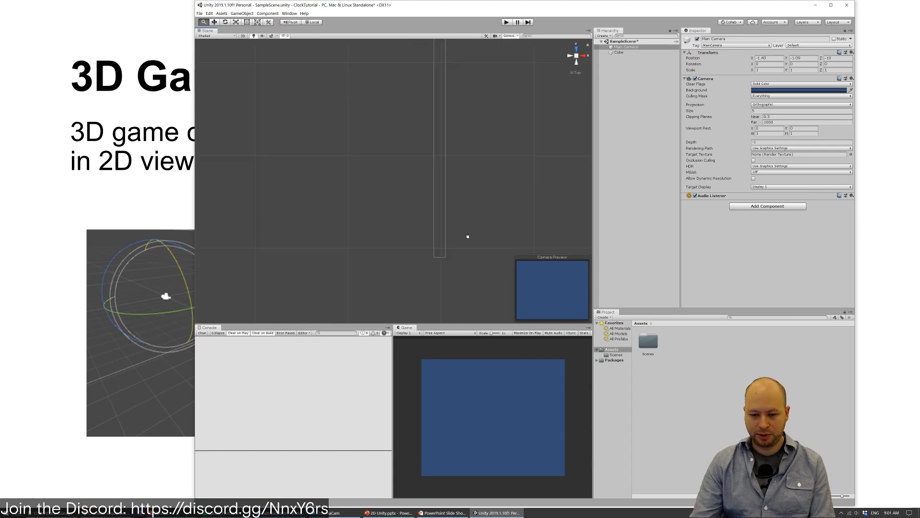
scroll(415, 194, up, 5)
scroll(399, 250, up, 4)
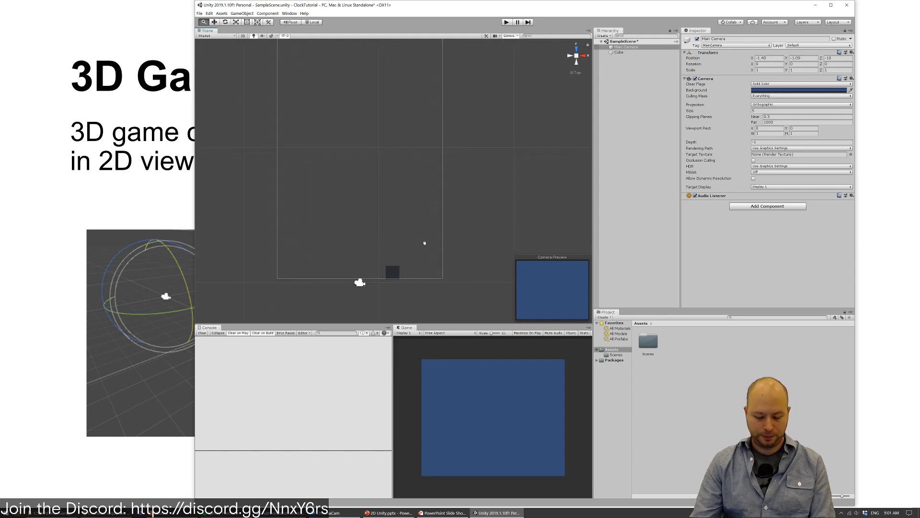
Move the cube directly in front of the Main Camera at Z about -4, and frame it in the back view
click(401, 269)
drag(402, 268, 368, 197)
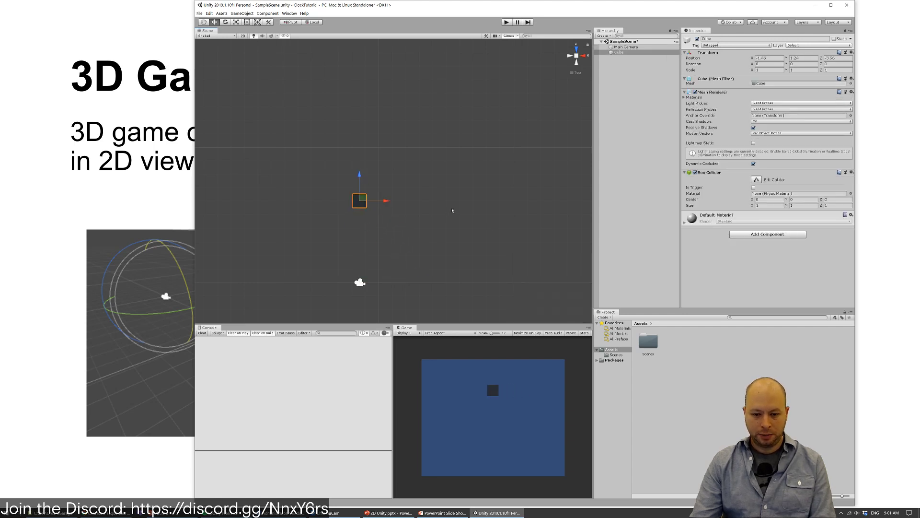
click(577, 49)
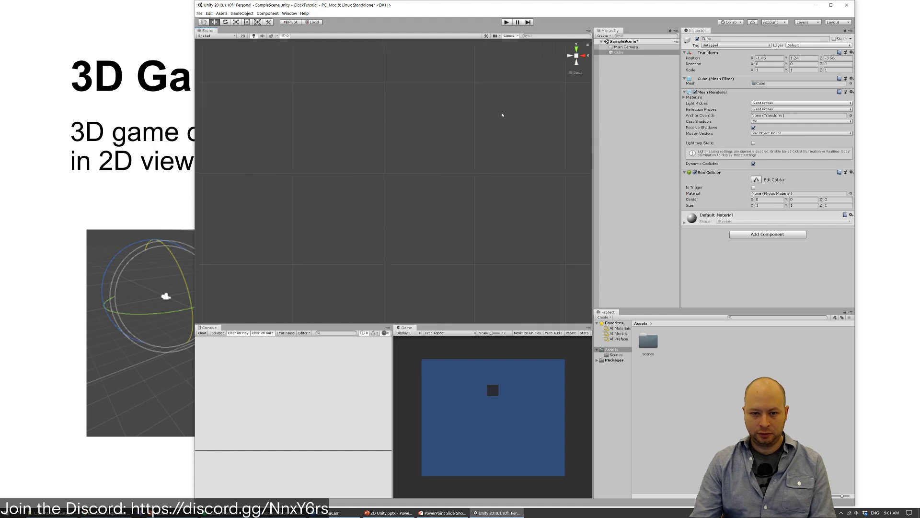
key(f)
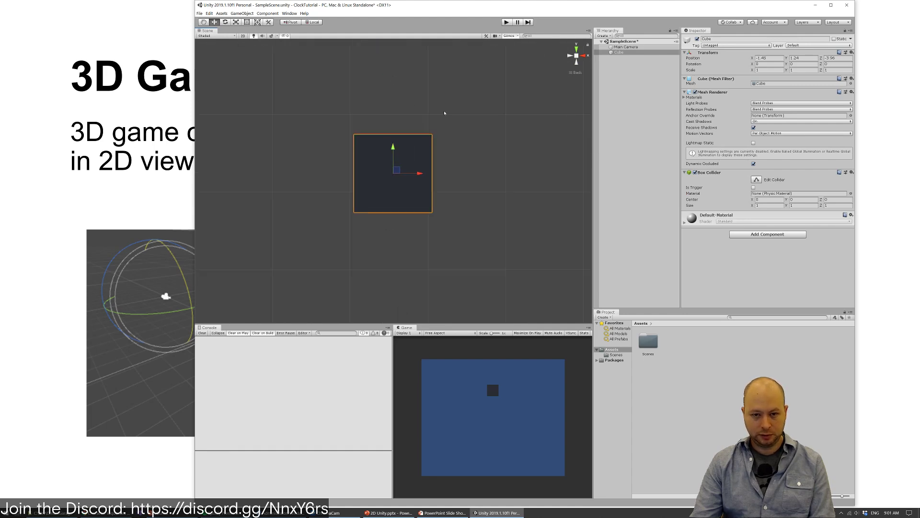
scroll(480, 213, down, 2)
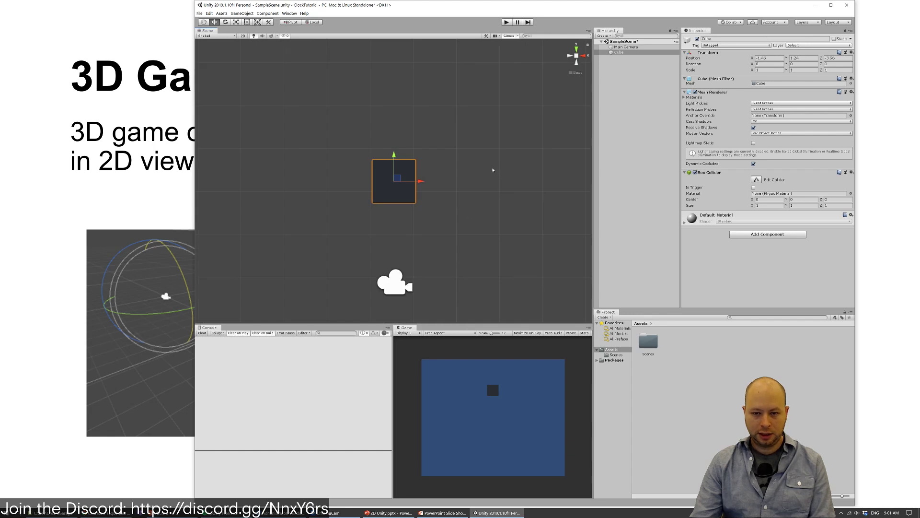
Switch the Scene view to an angled perspective and move the cube away from the camera to Z about -1.5
alt+drag(476, 208, 513, 129)
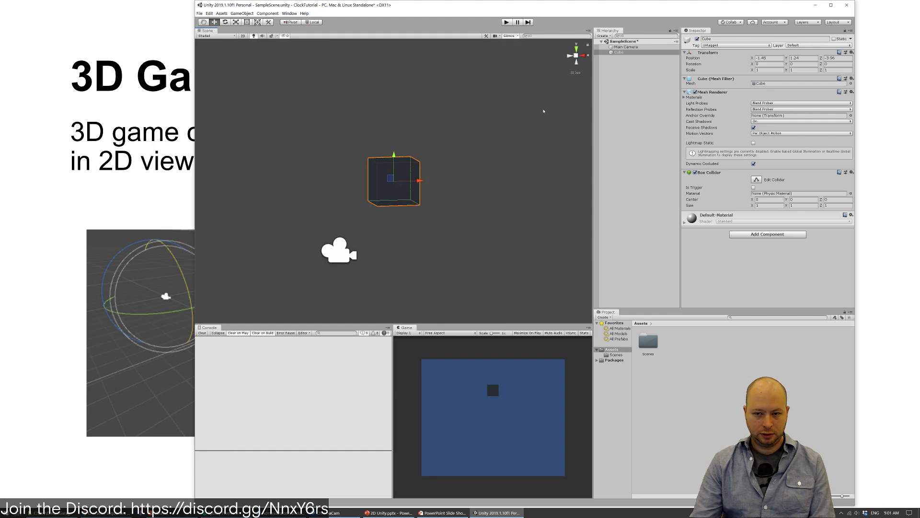
click(575, 74)
alt+drag(402, 200, 450, 212)
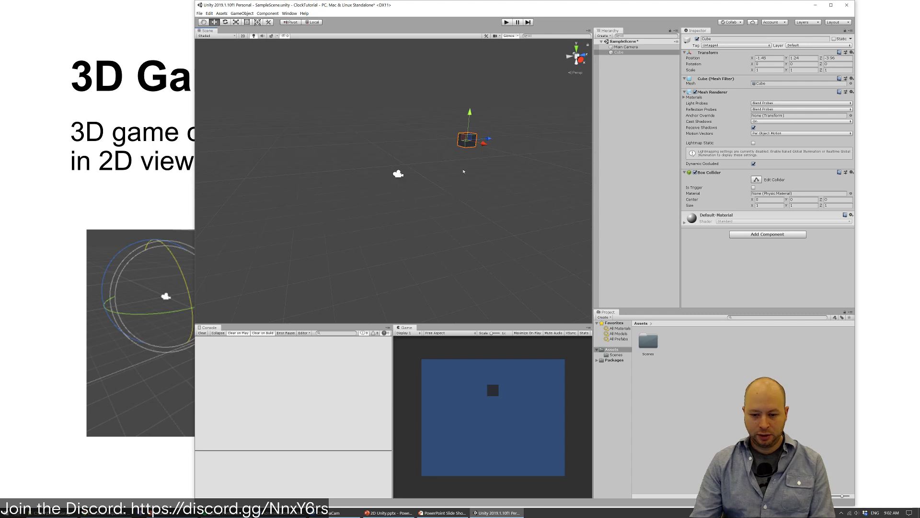
mouse_move(486, 139)
mouse_down()
mouse_move(425, 141)
mouse_move(498, 154)
mouse_up()
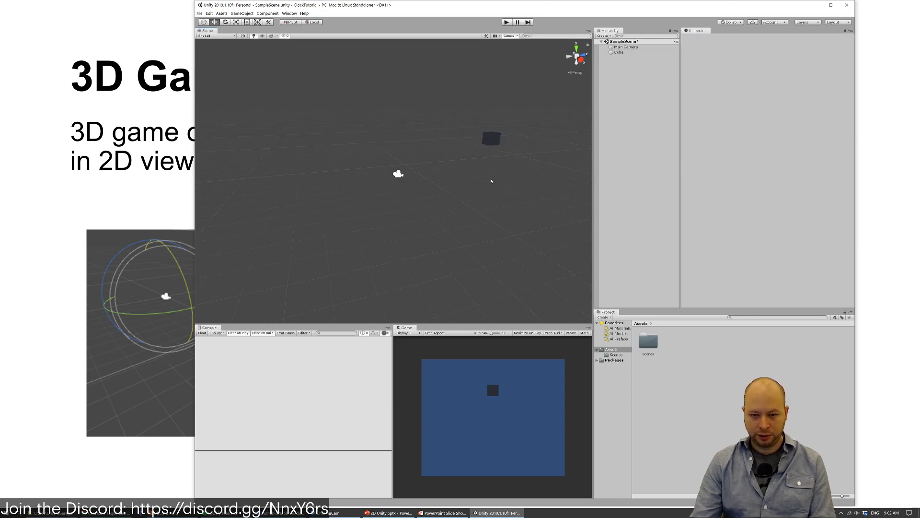
Rotate the cube obliquely around several axes and enlarge the Game view to show its tilt
key(e)
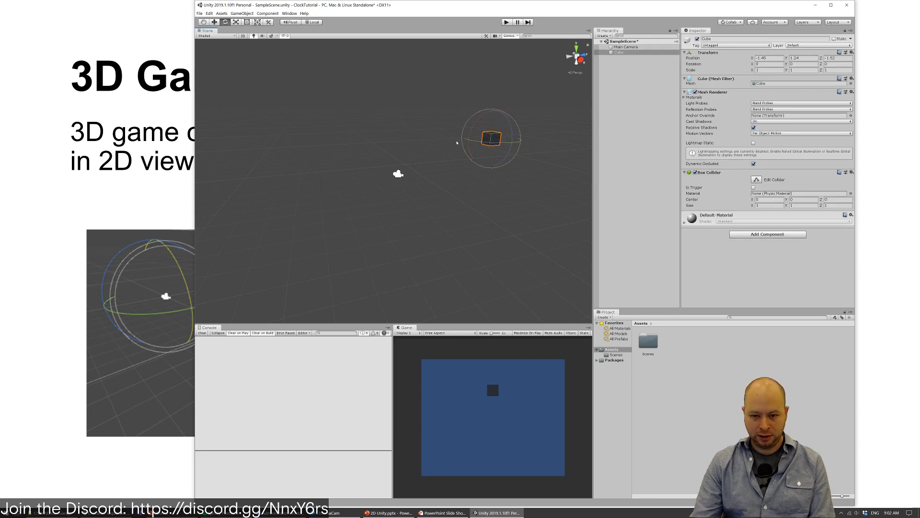
drag(509, 121, 513, 304)
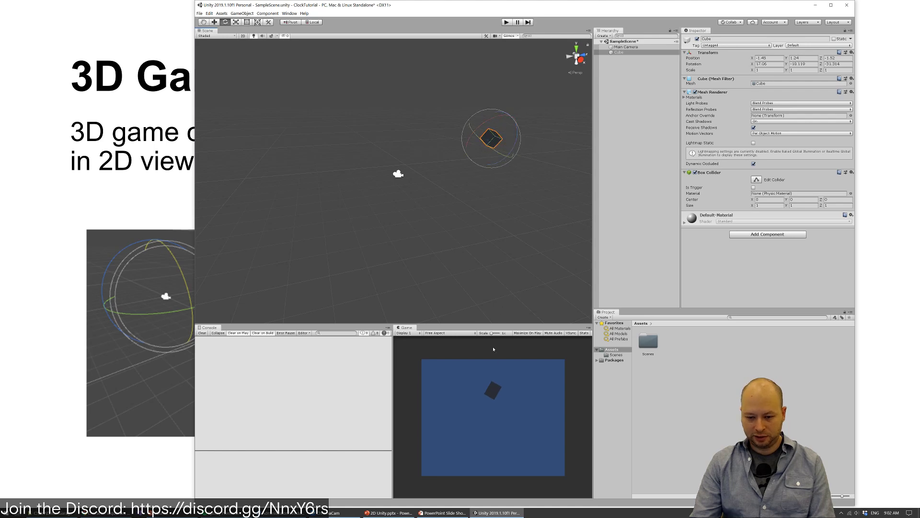
drag(431, 322, 429, 255)
drag(392, 336, 348, 334)
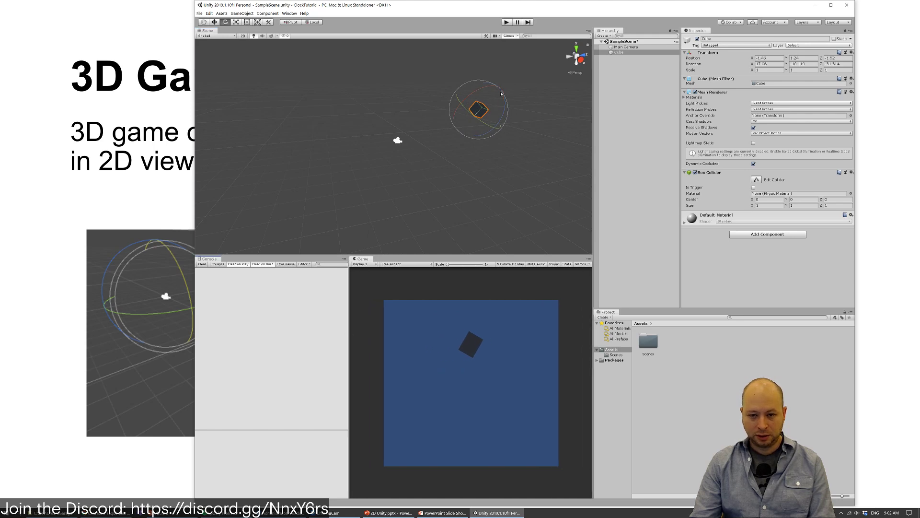
drag(498, 90, 513, 153)
click(513, 153)
Add a directional light to the scene
right_click(625, 98)
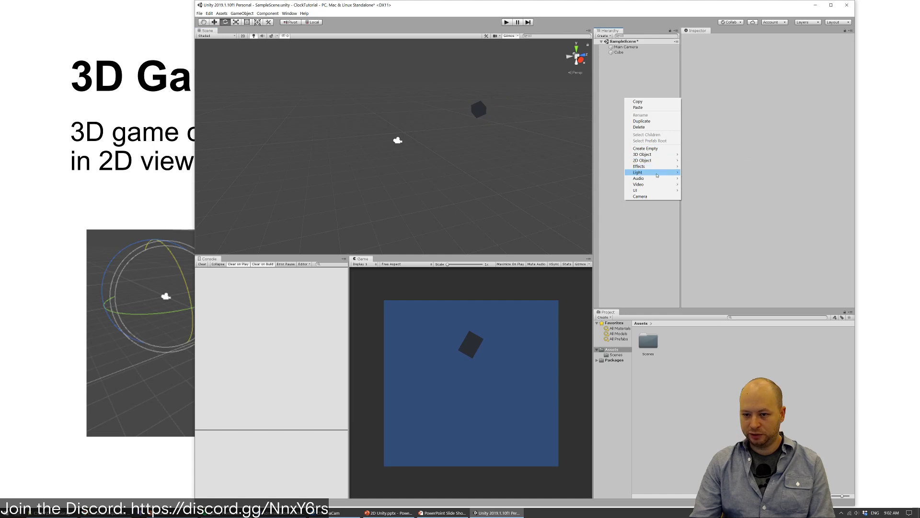
mouse_move(662, 172)
click(702, 173)
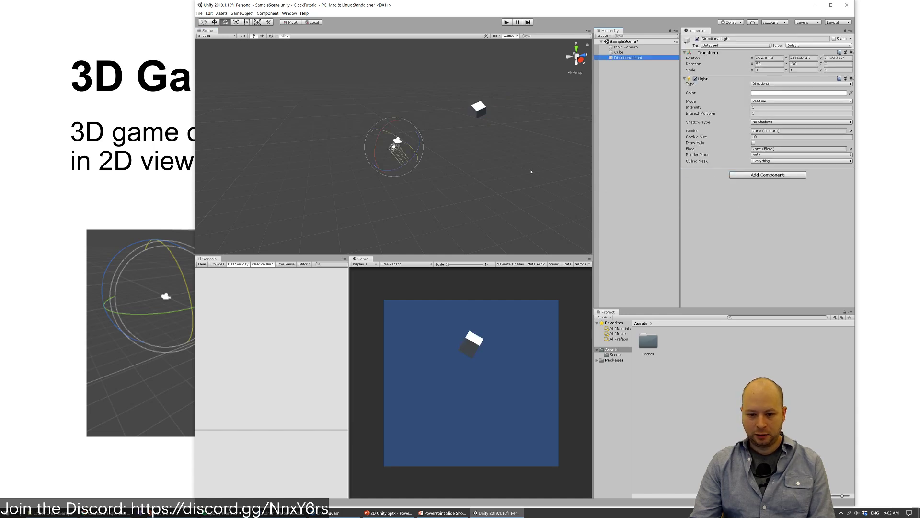
click(573, 188)
Rotate the lit cube slightly further in the Scene view and deselect it
click(479, 110)
drag(499, 90, 506, 121)
mouse_move(444, 168)
mouse_down()
mouse_move(392, 190)
mouse_move(477, 163)
mouse_up()
Delete the directional light from the scene
click(645, 58)
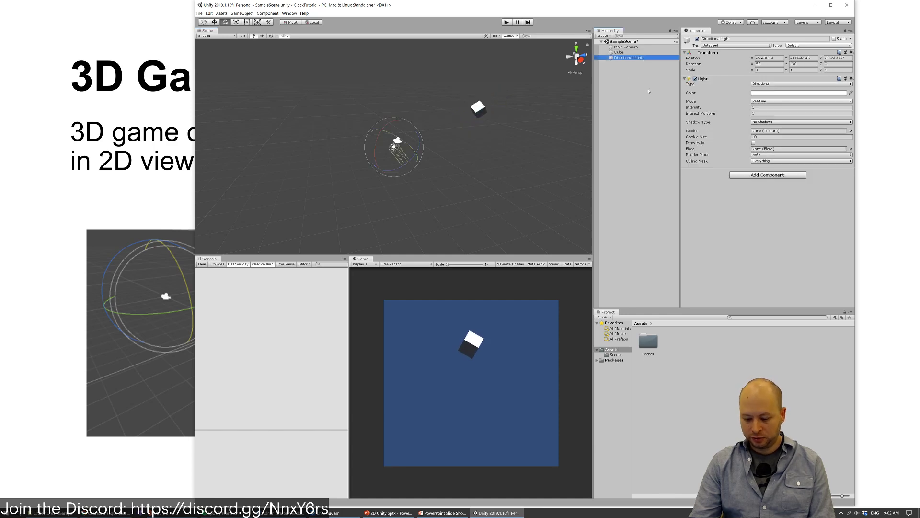
key(Delete)
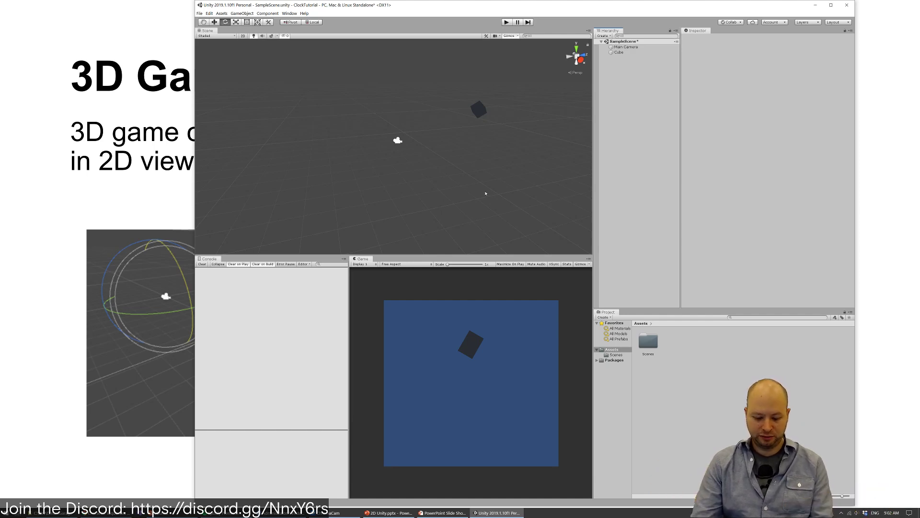
alt+drag(489, 191, 490, 186)
Compare the rotated cube's appearance in the 2D and 3D Scene views with the Game view
key(2)
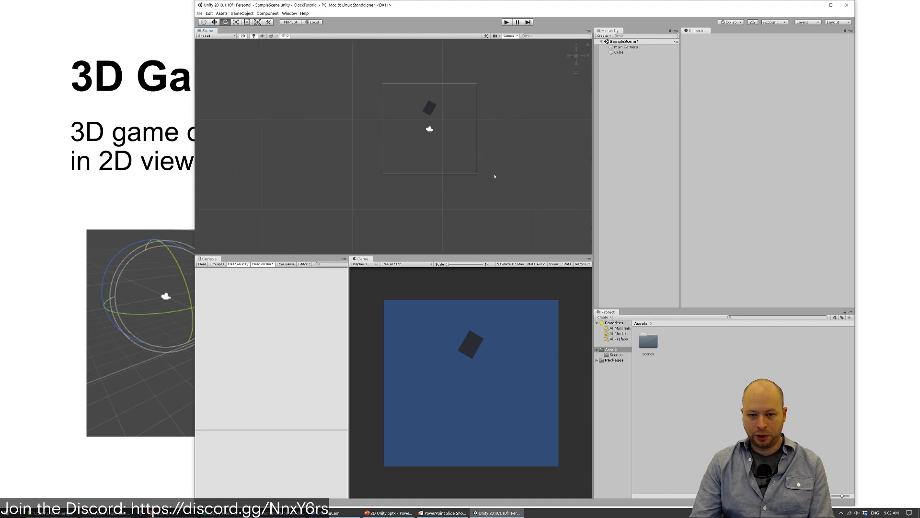
key(2)
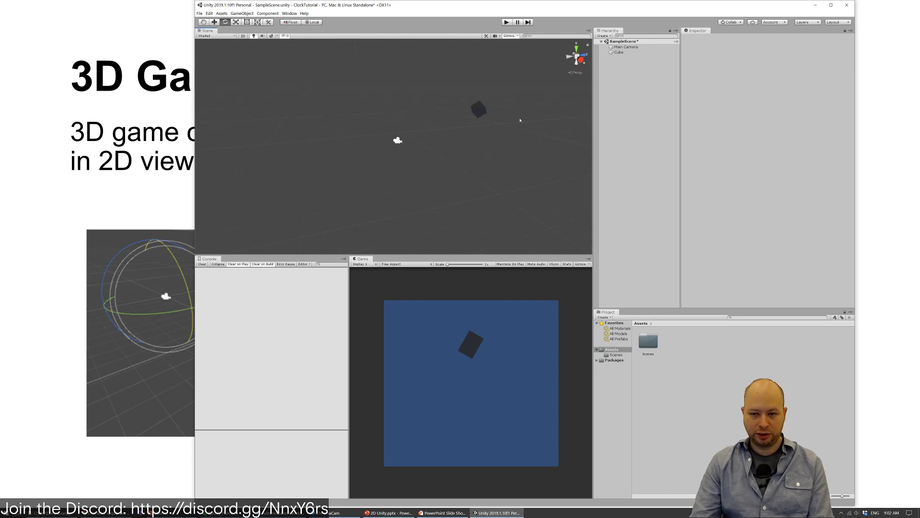
key(2)
key(2)
key(2)
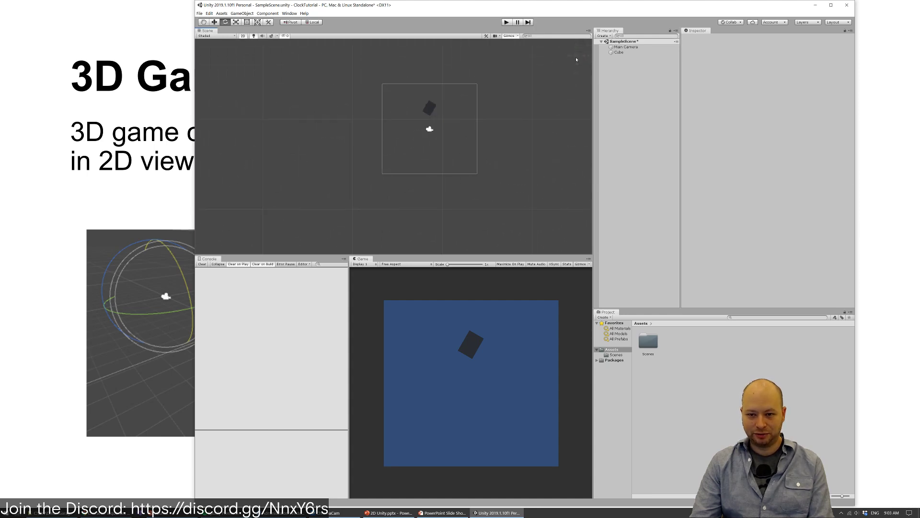
key(2)
key(2)
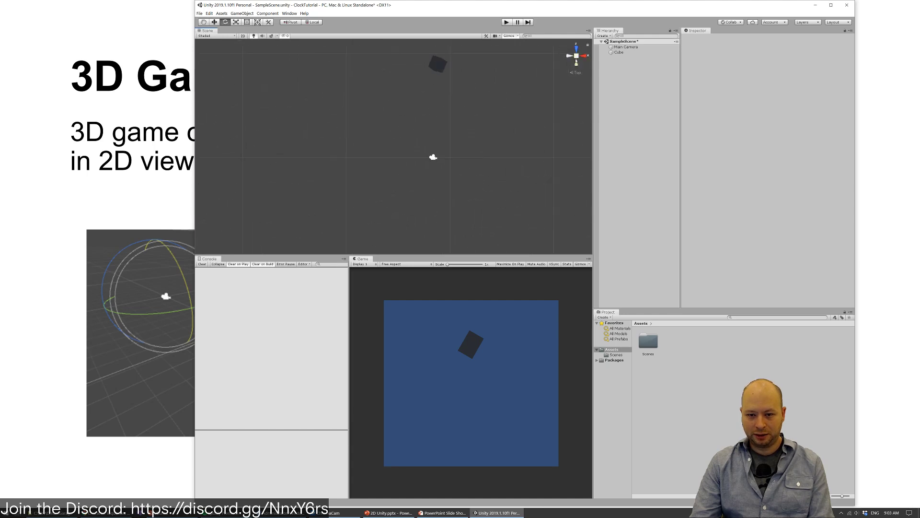
Examine the rotated cube within the camera frame up close in the 2D Scene view, leaving the cube selected
click(429, 108)
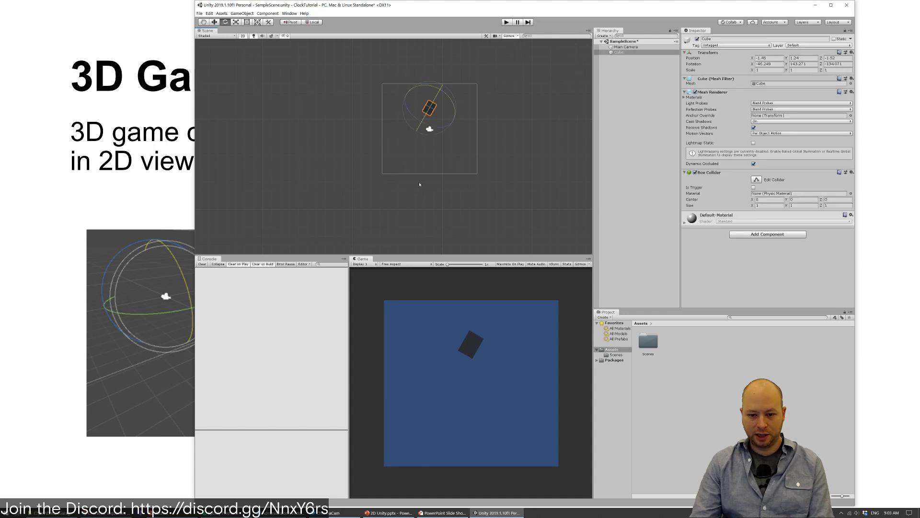
click(509, 134)
scroll(494, 160, up, 4)
middle_drag(393, 130, 410, 177)
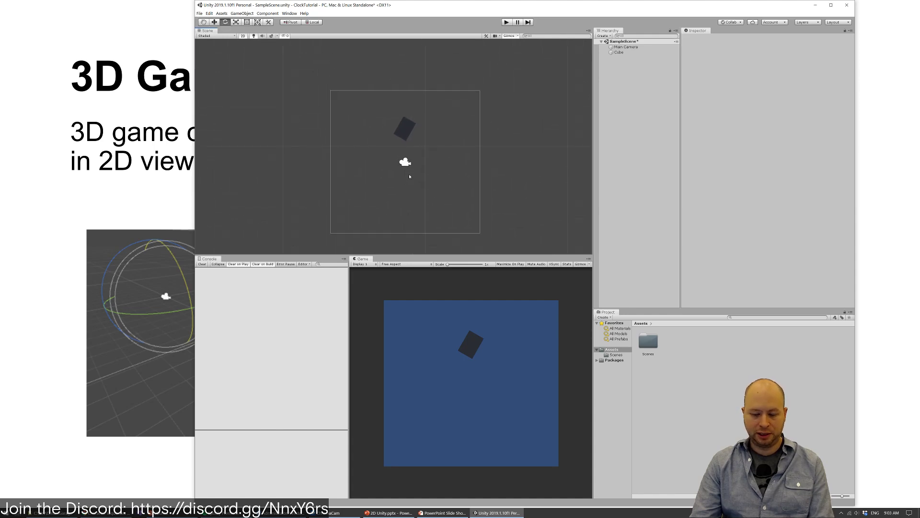
click(407, 130)
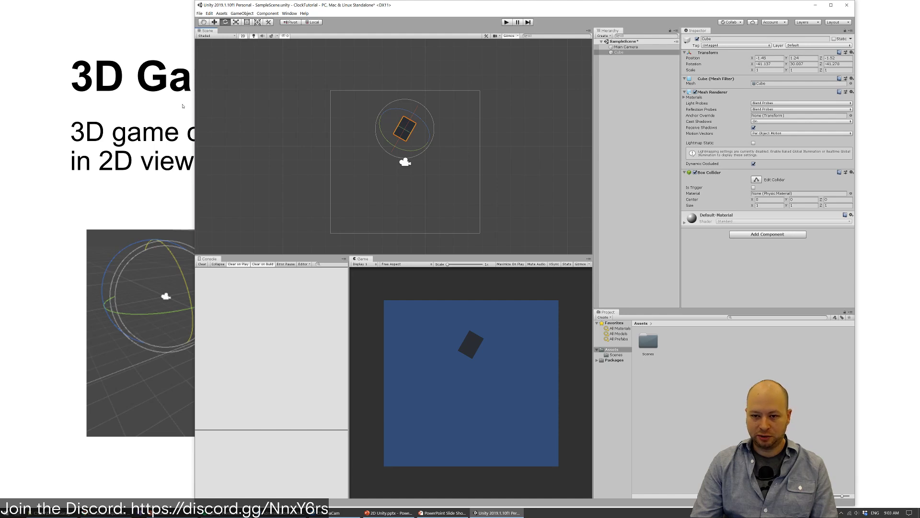
key(alt+Tab)
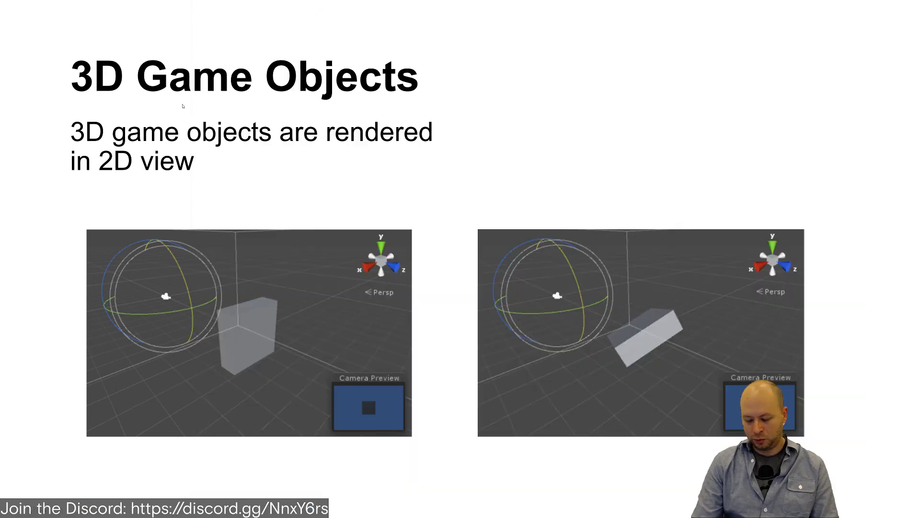
key(Right)
key(Left)
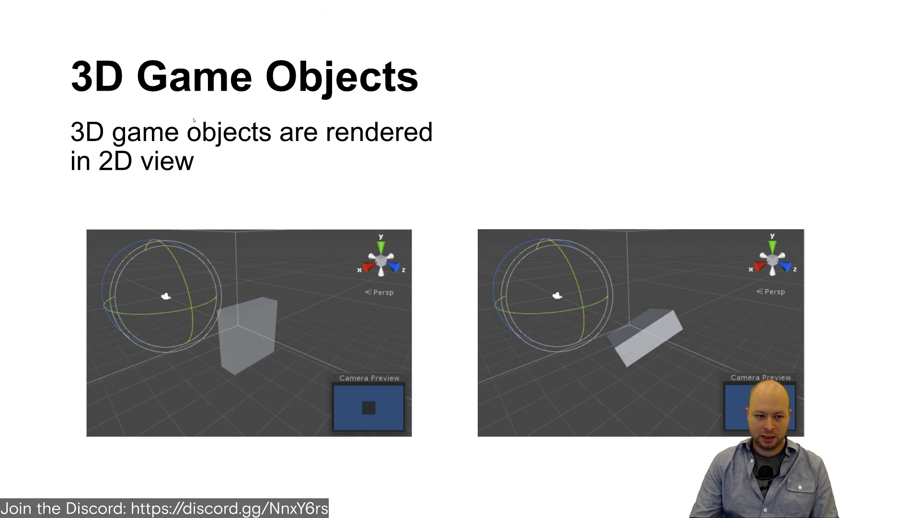
key(Right)
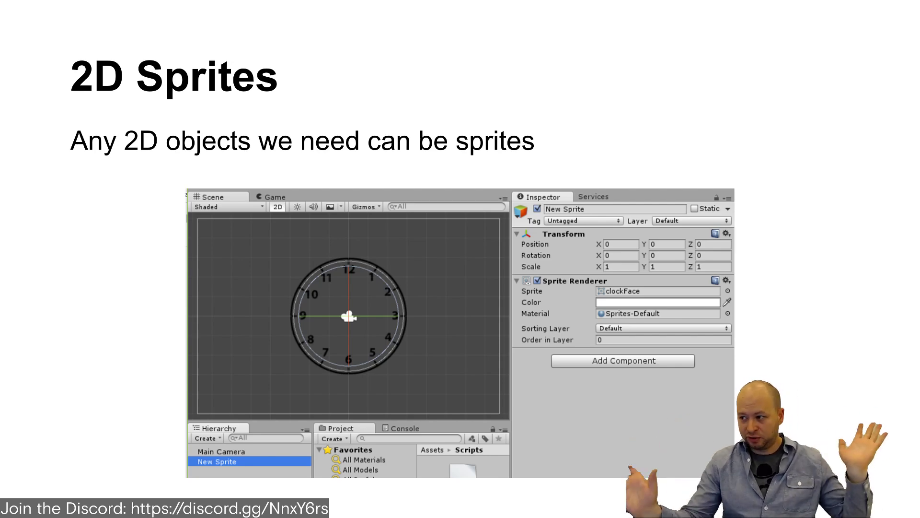
key(Right)
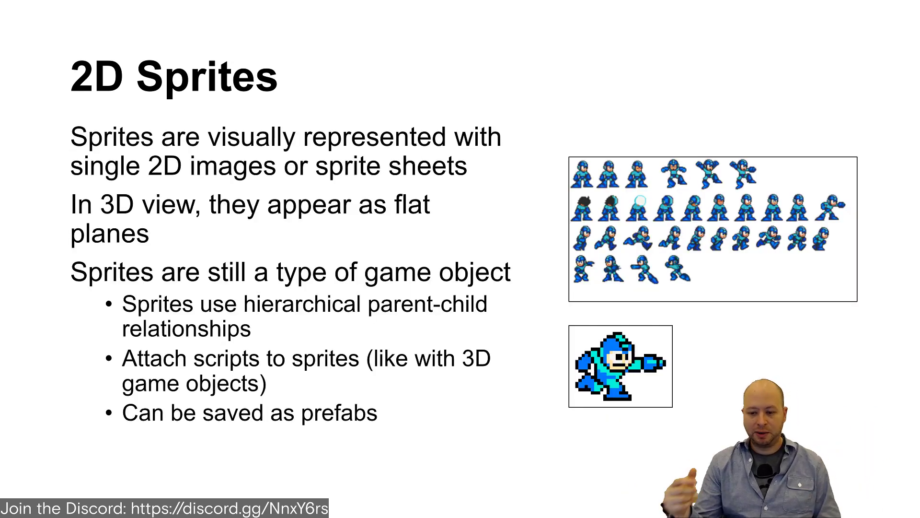
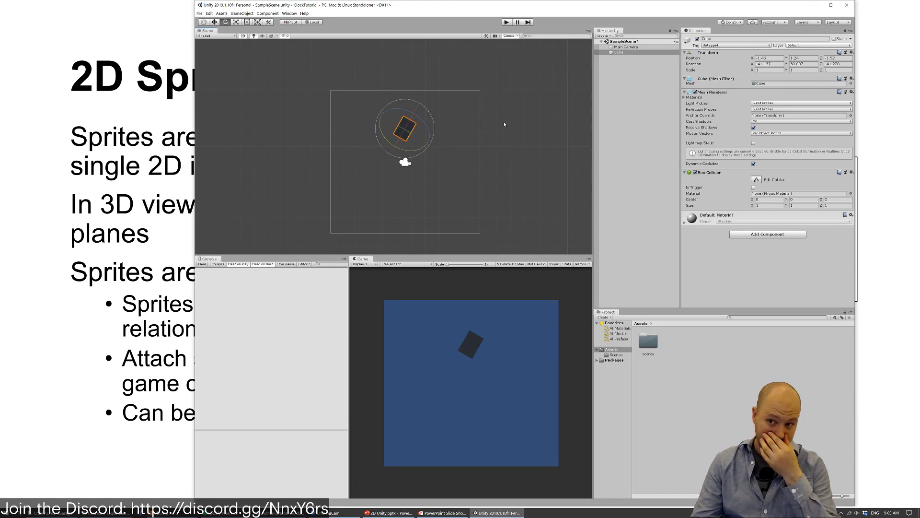
Delete the cube from the scene
click(451, 111)
click(415, 127)
key(Delete)
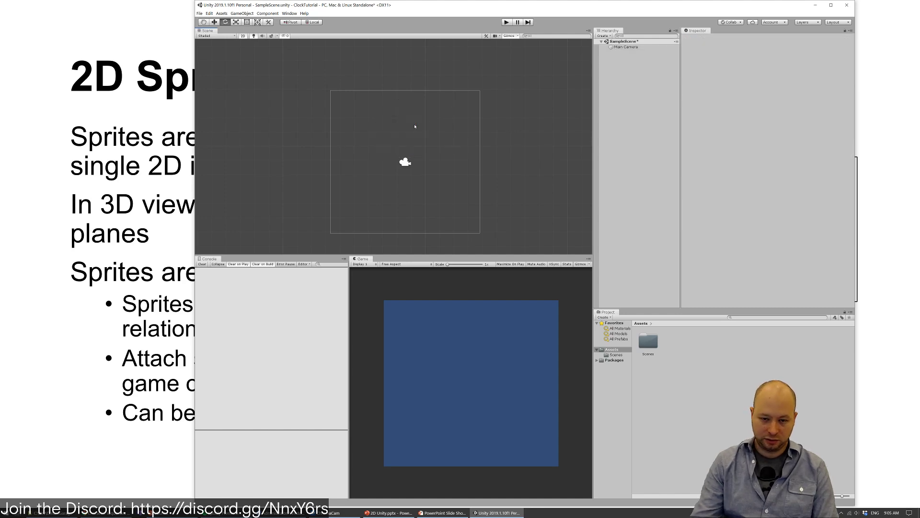
Create a new 2D Sprite object in the scene
right_click(650, 103)
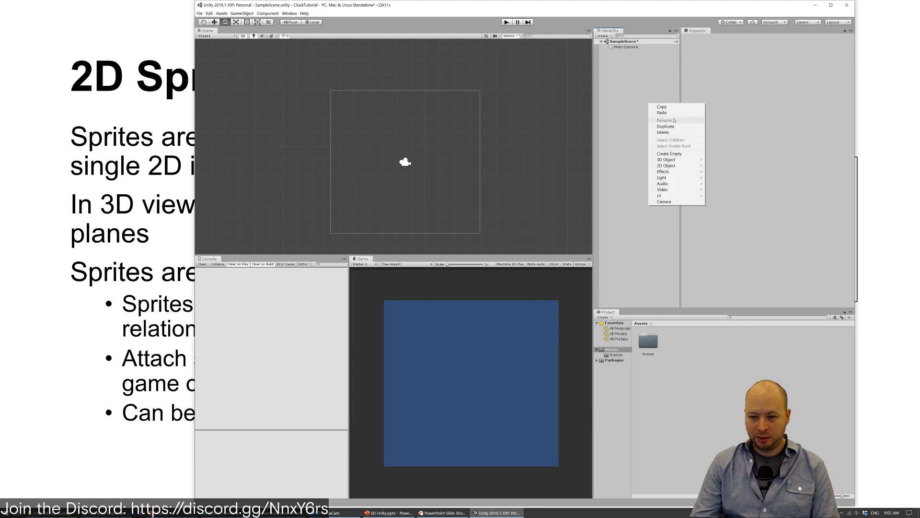
mouse_move(688, 167)
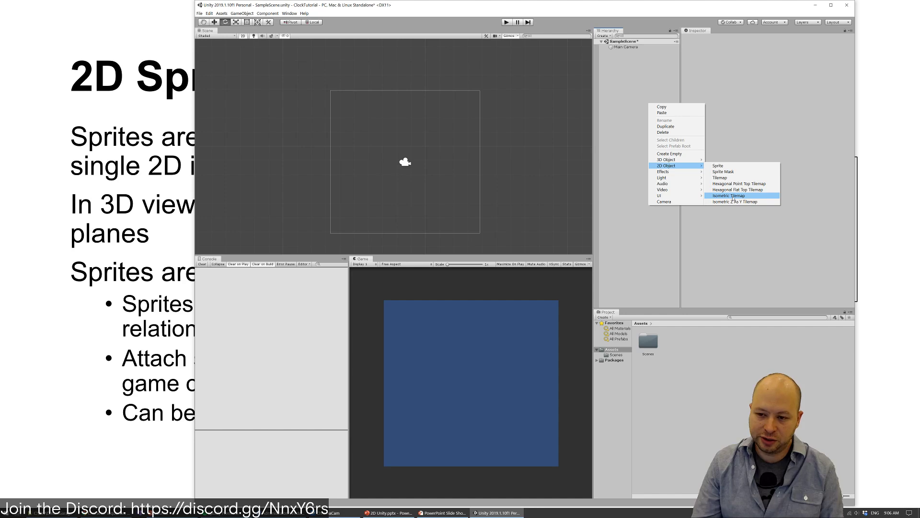
click(724, 166)
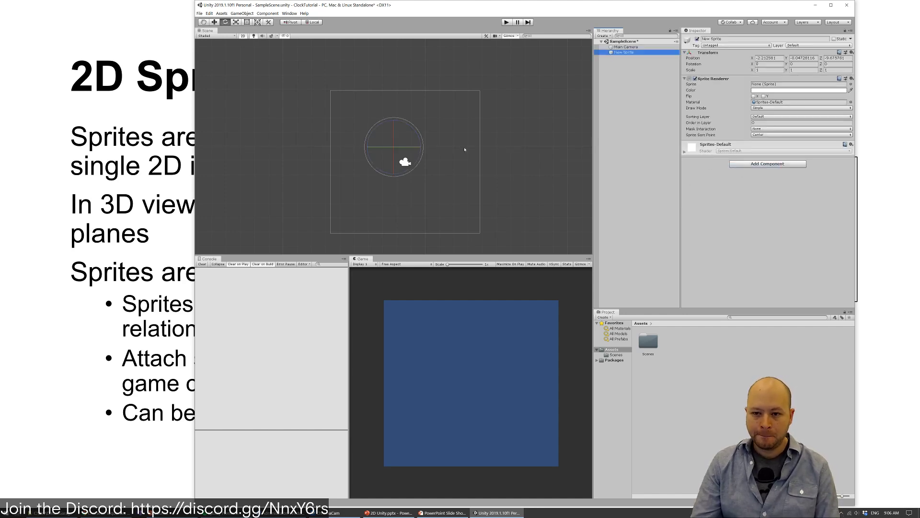
Undo the sprite's accidental rotation and move it within the camera frame to about X 1.74, Y 0.38
drag(394, 149, 430, 149)
key(ctrl+z)
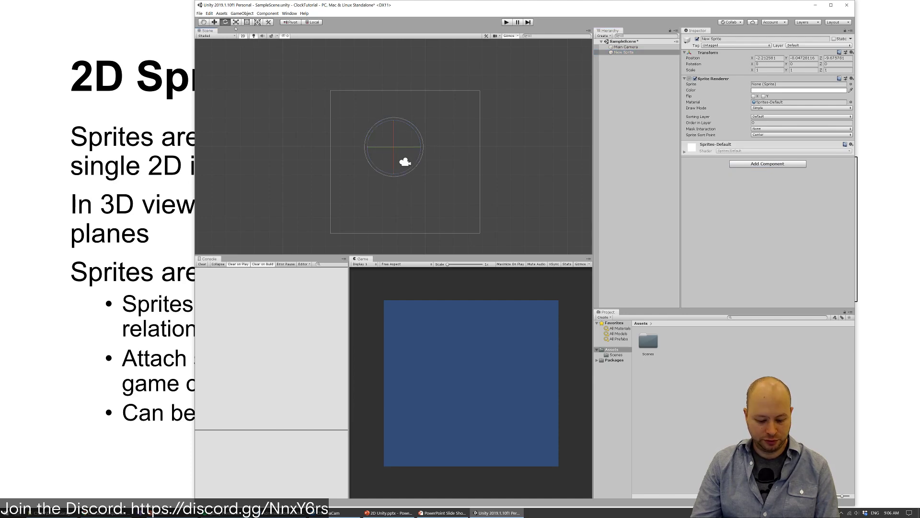
key(w)
drag(398, 144, 454, 139)
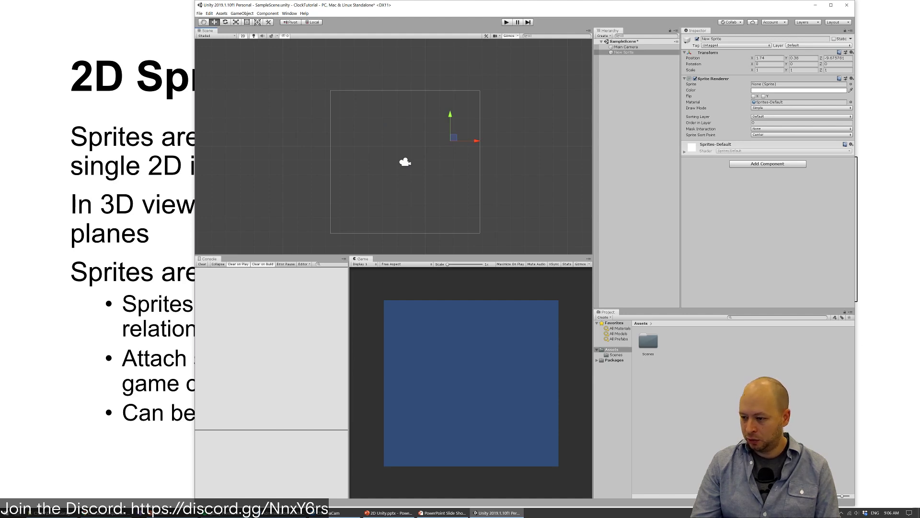
Switch to the DreamGarage folder window in File Explorer and close it
key(alt+Tab)
key(alt+Tab)
key(alt+Tab)
key(alt+Tab)
key(alt+Tab)
key(alt+Tab)
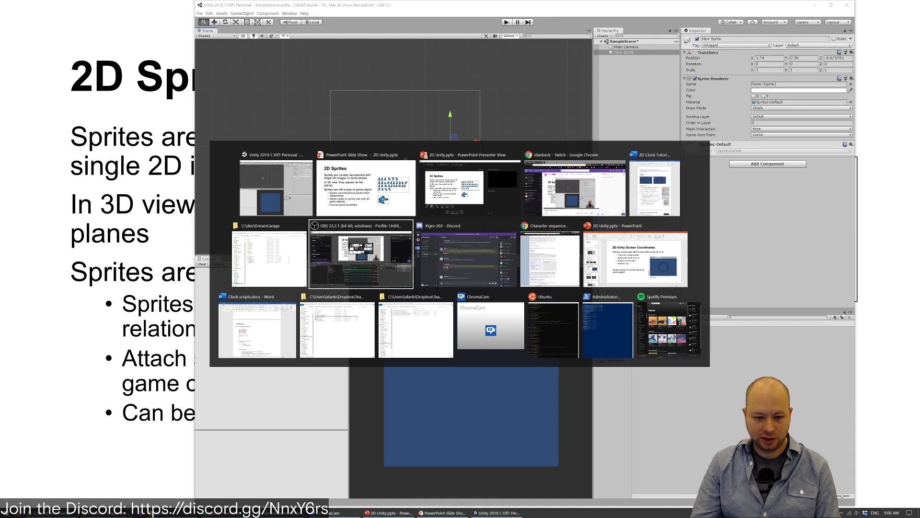
key(alt+Tab)
key(alt+Tab)
key(alt+Tab)
key(alt+Tab)
key(alt+Tab)
key(alt+Tab)
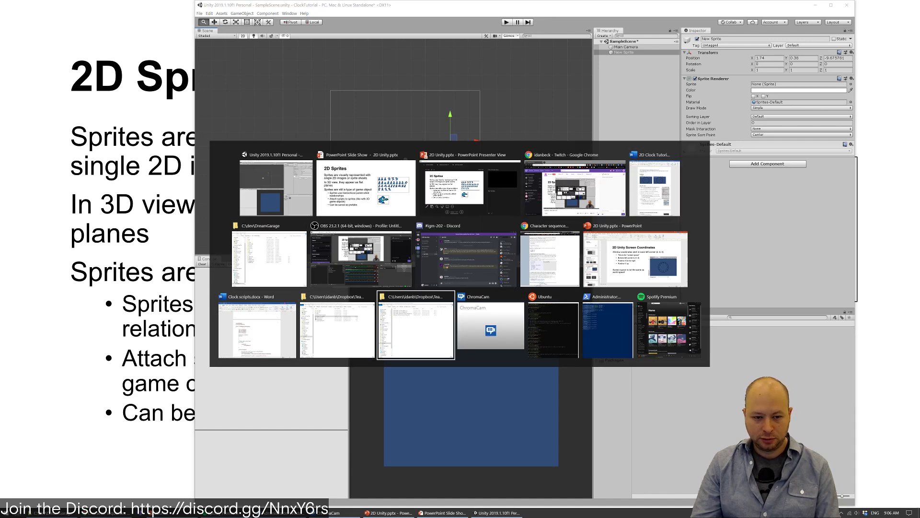
key(alt+Tab)
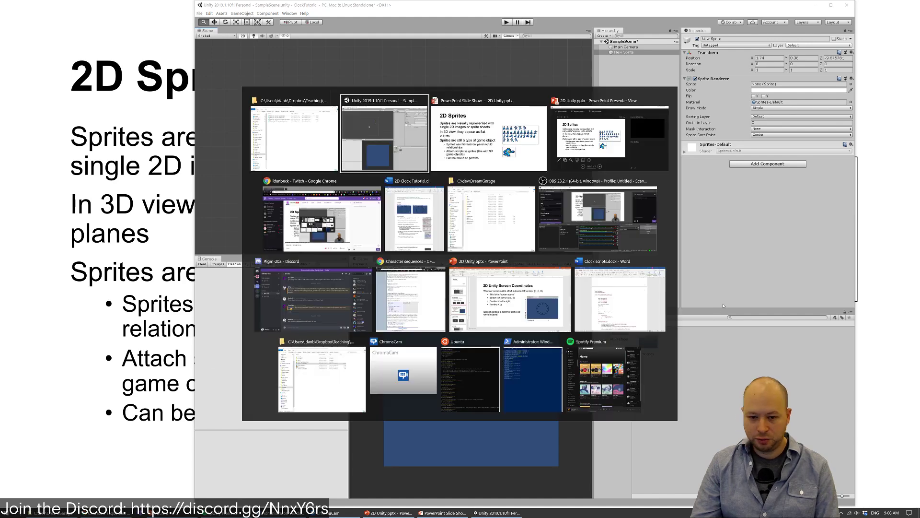
key(alt+Tab)
key(alt+Tab)
key(alt+Tab)
key(alt+Tab)
key(alt+Tab)
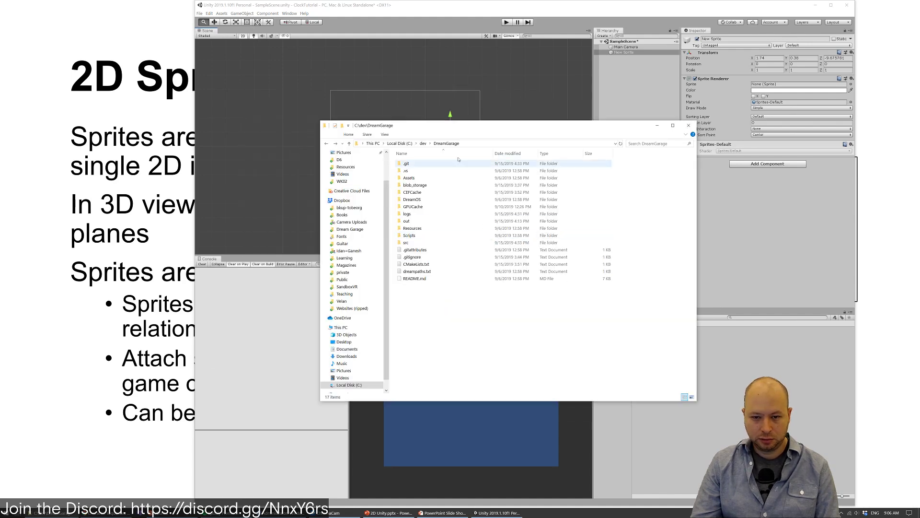
click(689, 125)
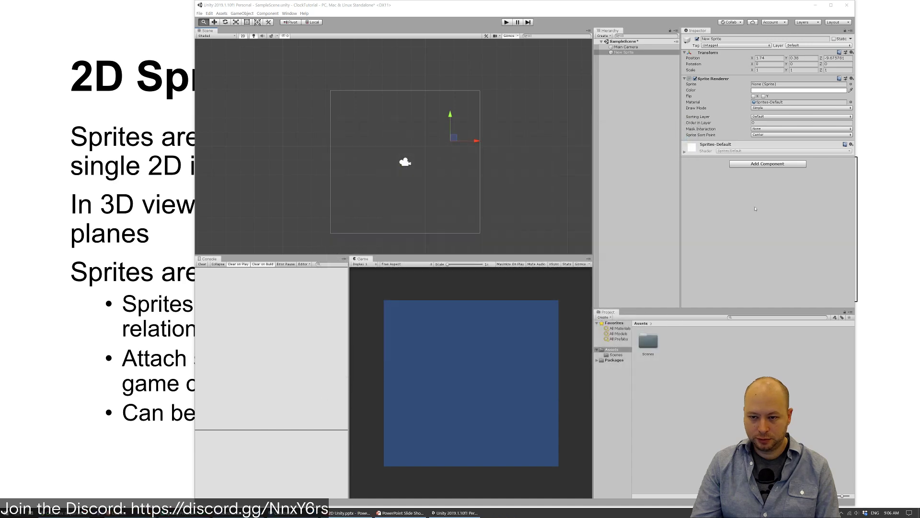
Look through the open windows for the folder that holds the sprite image files
key(alt+Tab)
key(alt+Tab)
key(alt+Tab)
key(alt+Tab)
key(alt+Tab)
key(alt+Tab)
key(alt+Tab)
key(alt+Tab)
key(alt+Tab)
key(alt+Tab)
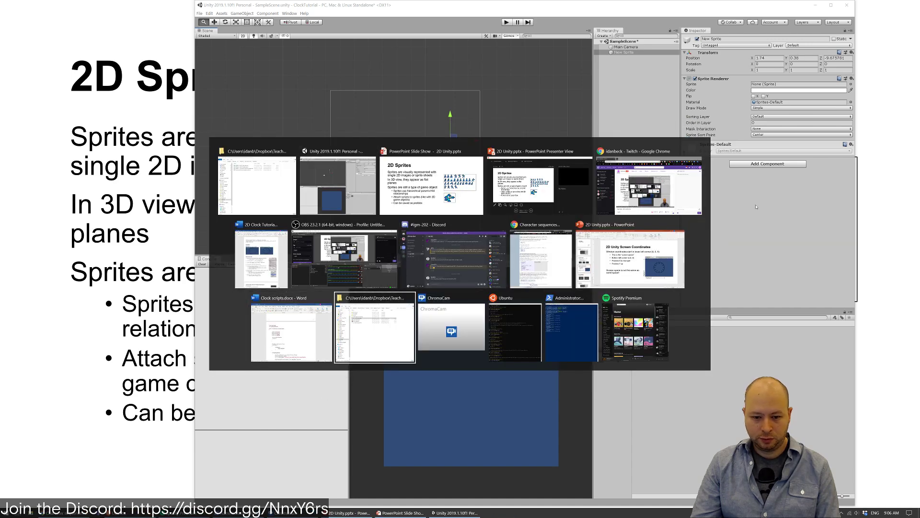
key(Escape)
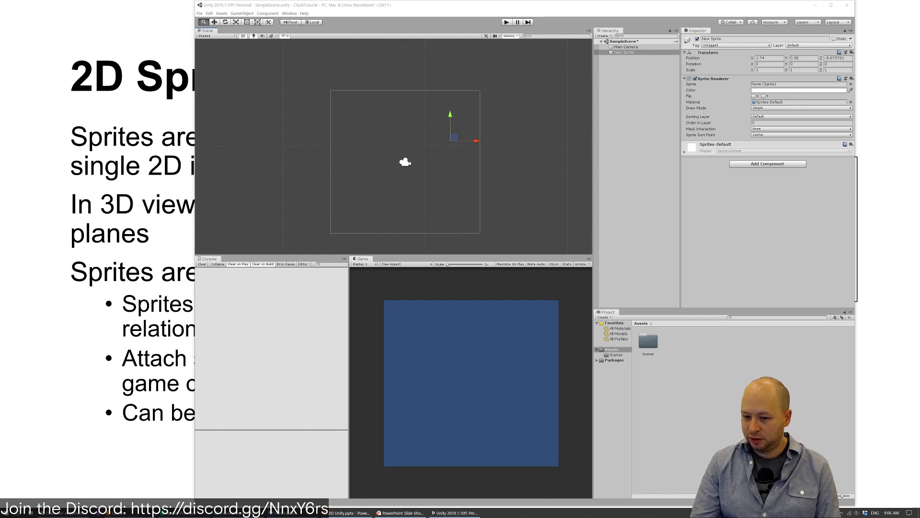
Create a folder named Images inside the project's Assets folder
right_click(620, 351)
mouse_move(647, 354)
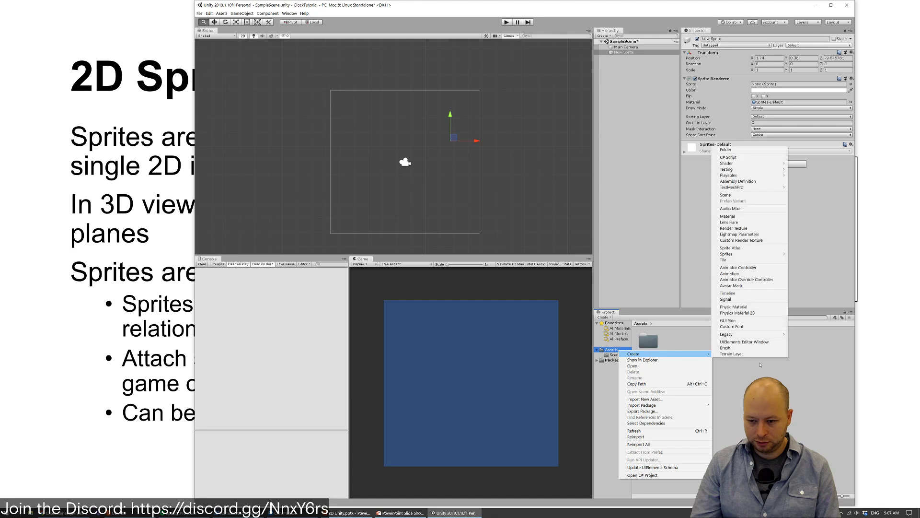
click(754, 152)
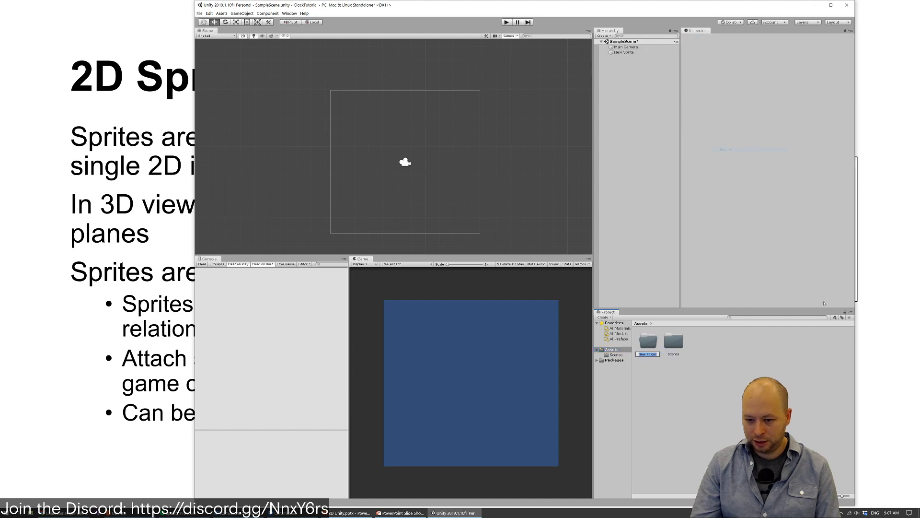
text(Images)
key(Return)
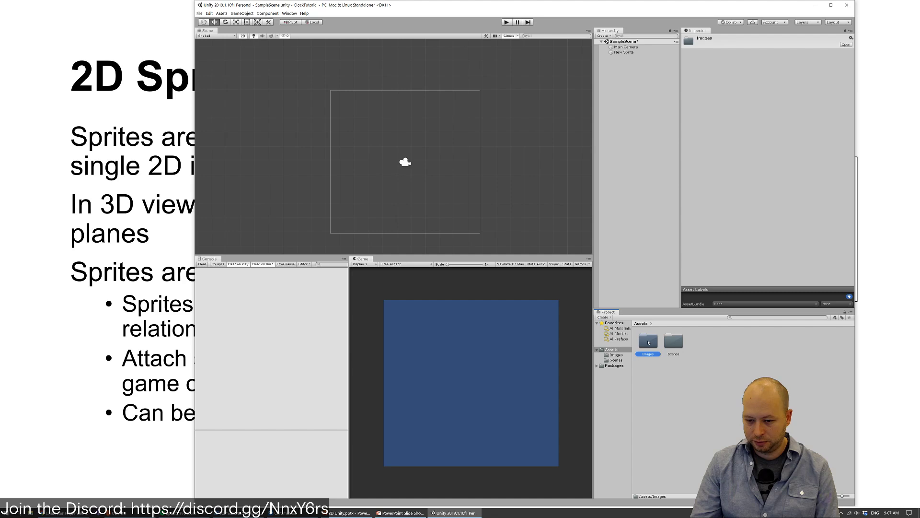
Open the Images folder and preview the Untitled, clockface and arrow images with their import settings
click(616, 356)
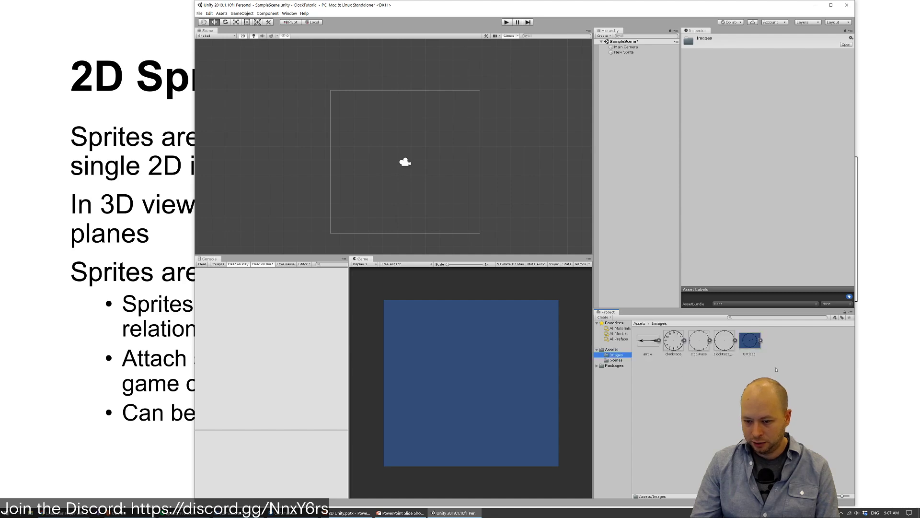
click(754, 343)
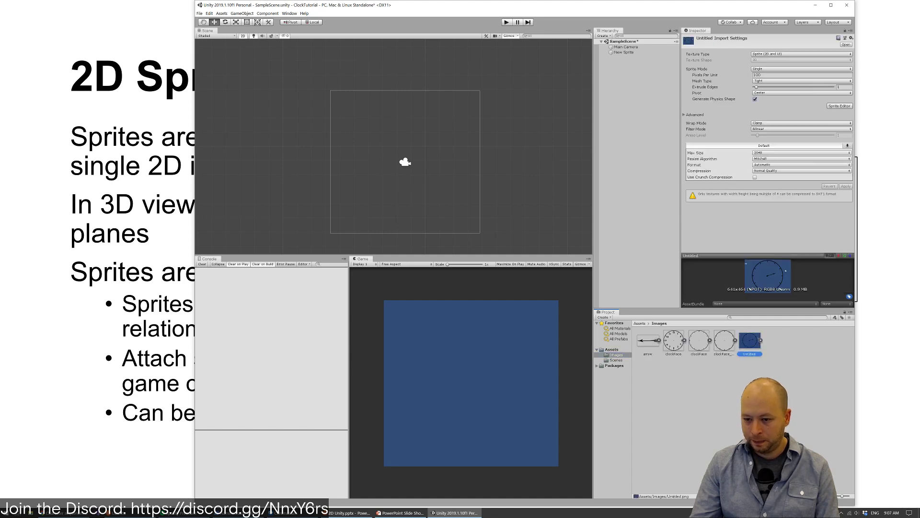
click(725, 344)
click(706, 344)
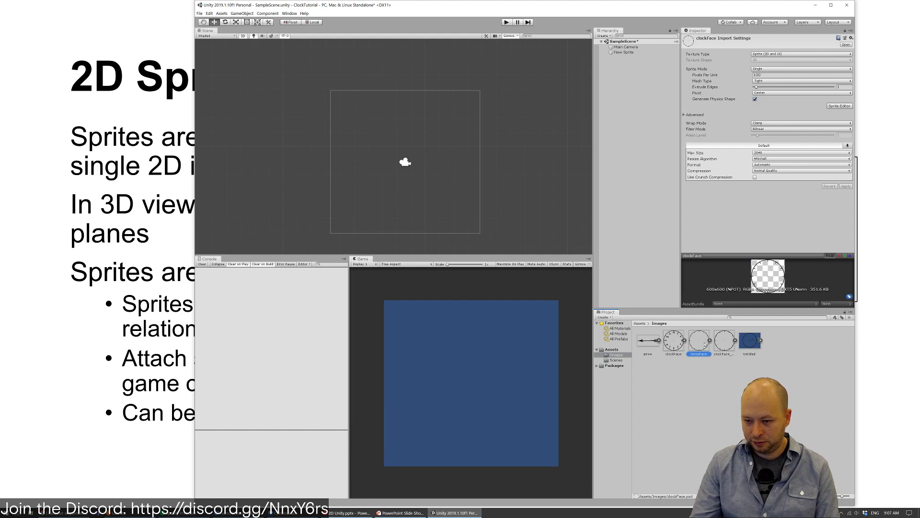
click(677, 342)
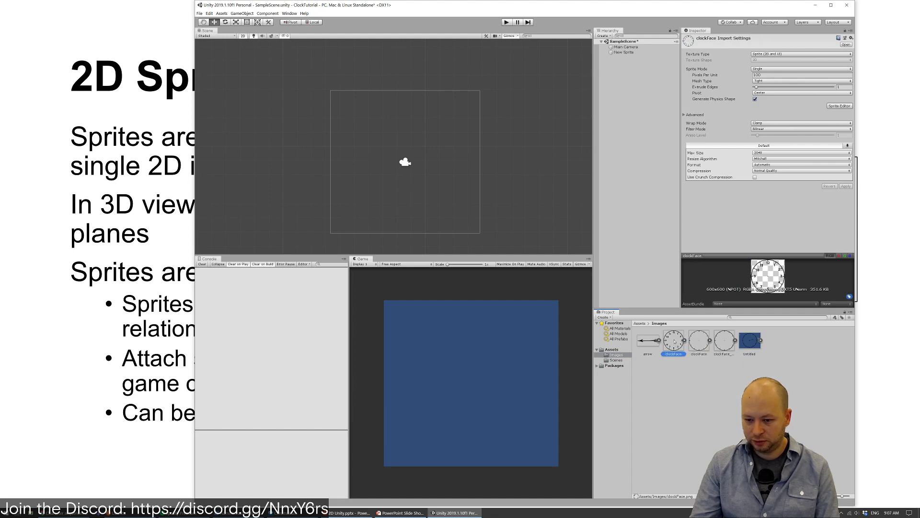
click(649, 343)
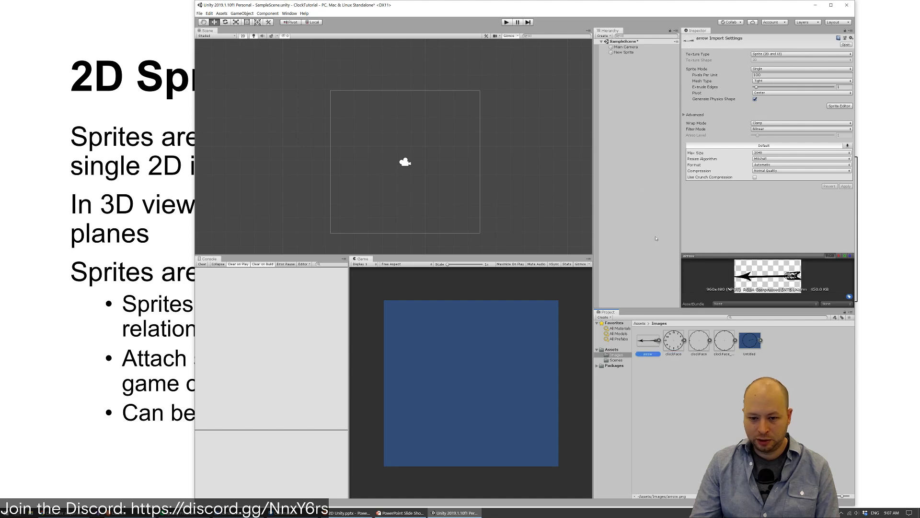
Rename the New Sprite object as ClockFace
click(623, 51)
click(624, 52)
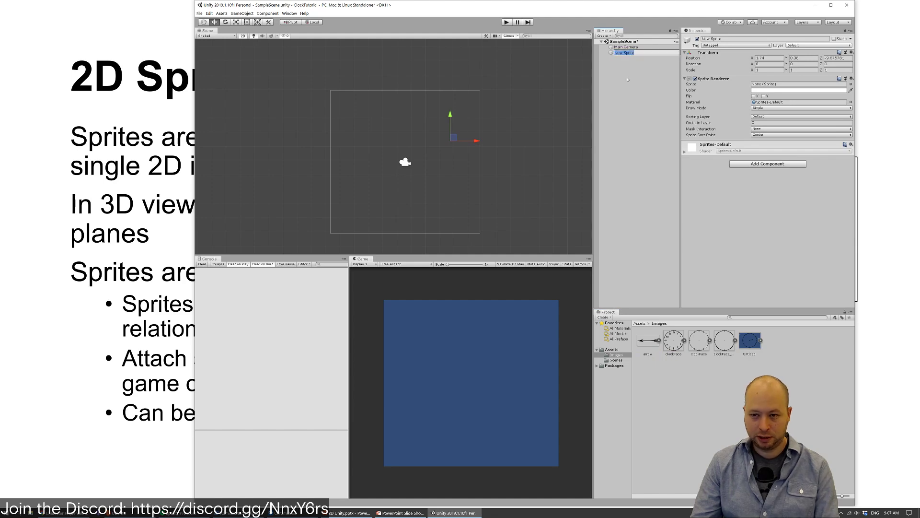
text(ClockFac)
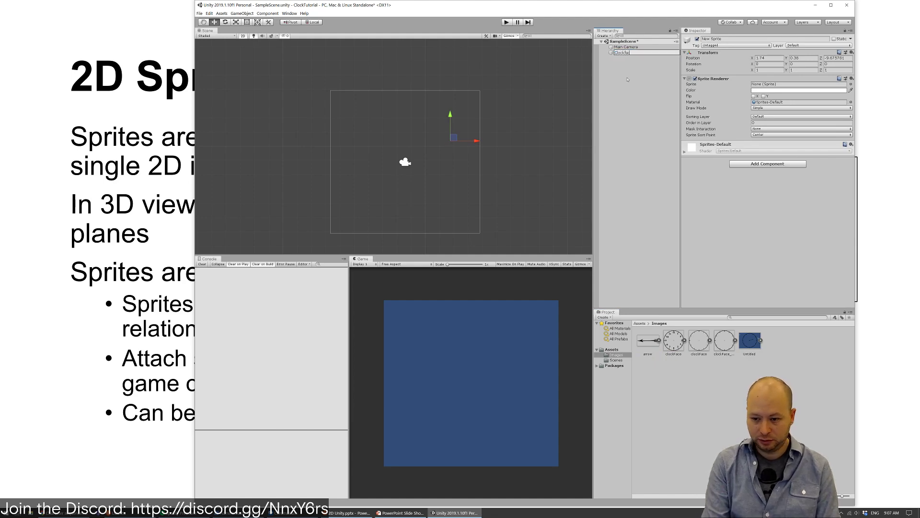
text(e)
key(Return)
Compare the clock face images and assign the numbered clockface image to the ClockFace object's Sprite Renderer
click(732, 355)
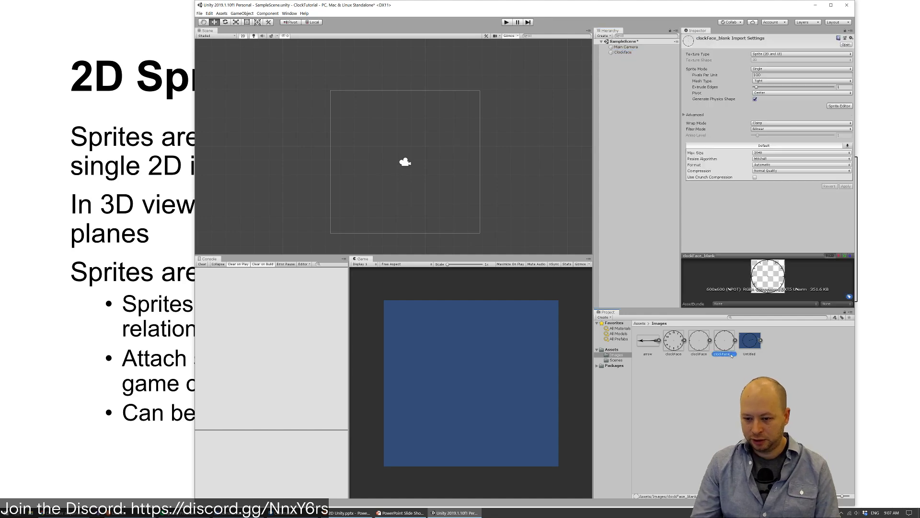
click(700, 343)
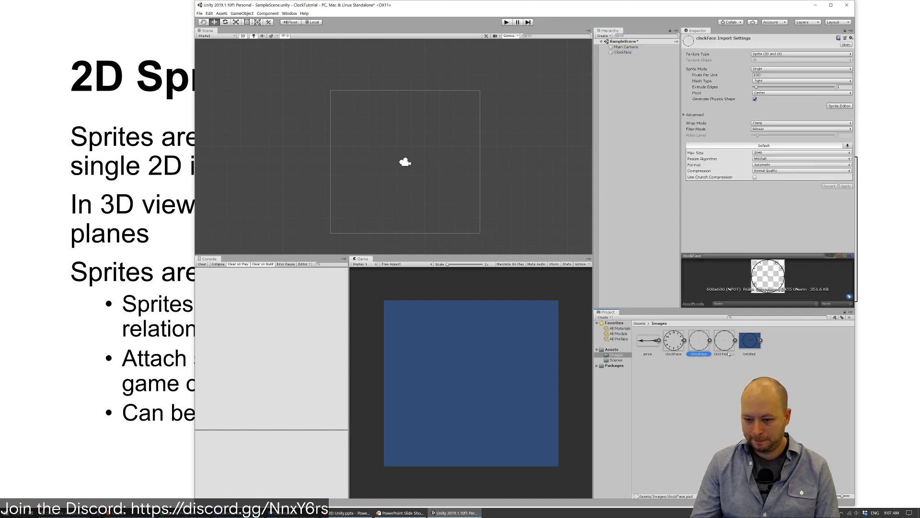
click(678, 351)
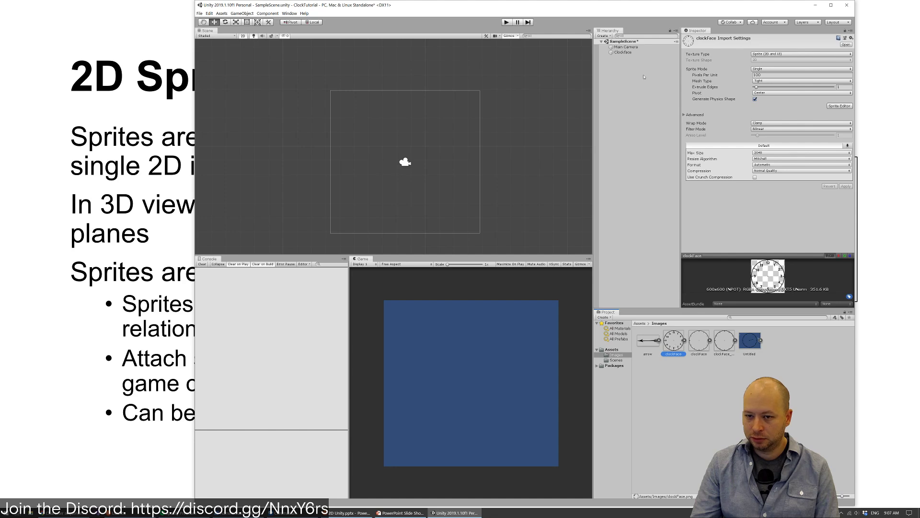
click(633, 52)
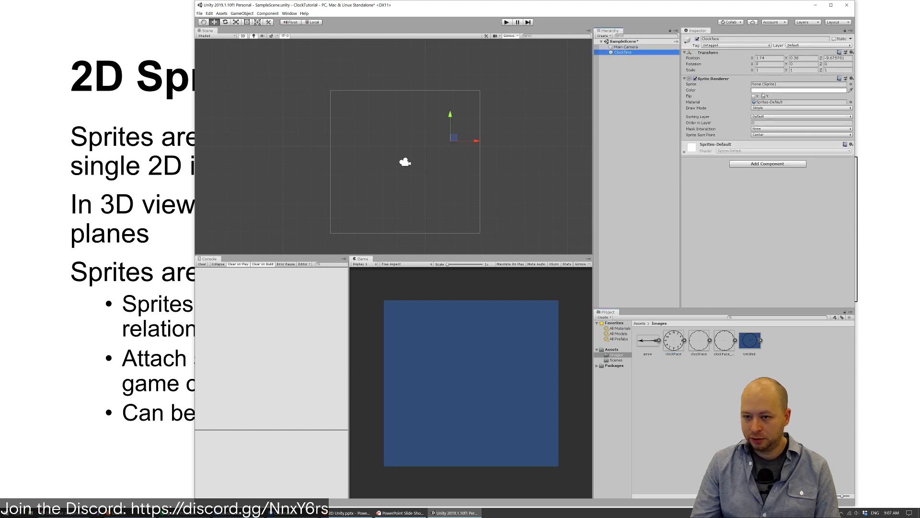
drag(676, 348, 766, 85)
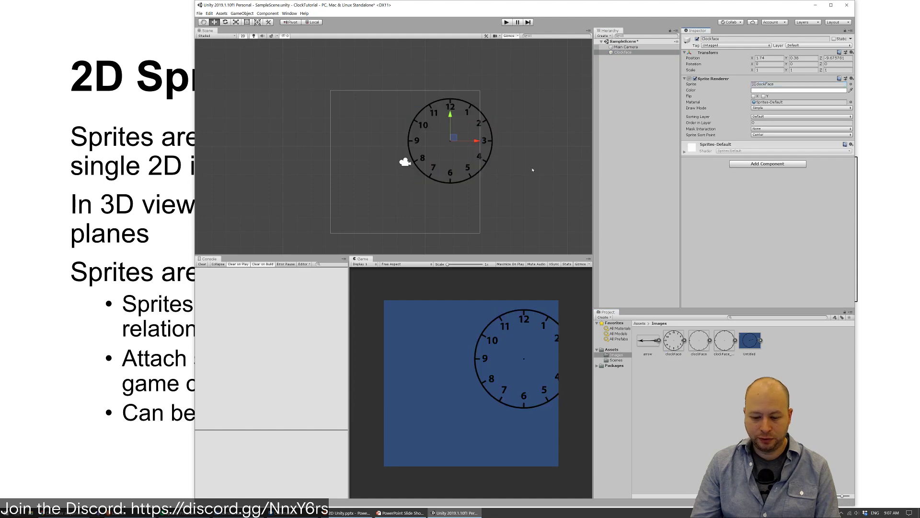
Set the ClockFace object's position to X 0, Y 0, Z 1
drag(455, 138, 378, 95)
click(798, 58)
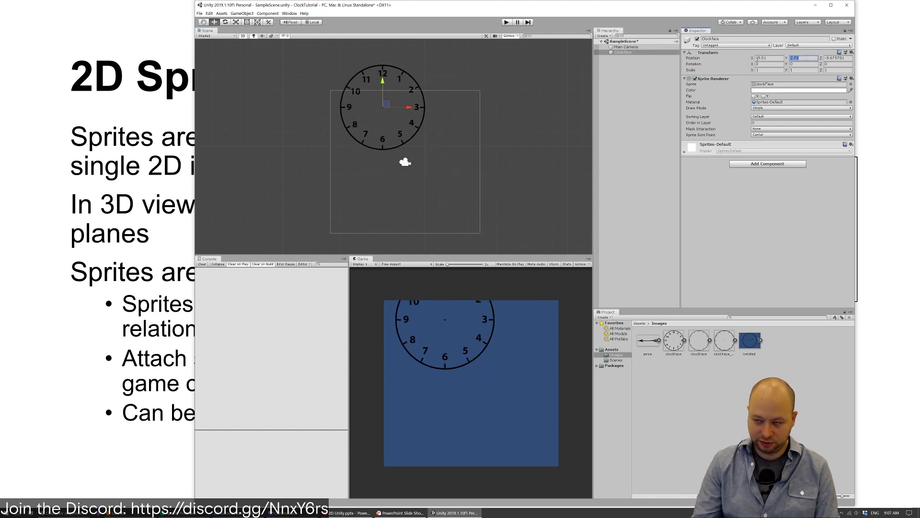
text(0)
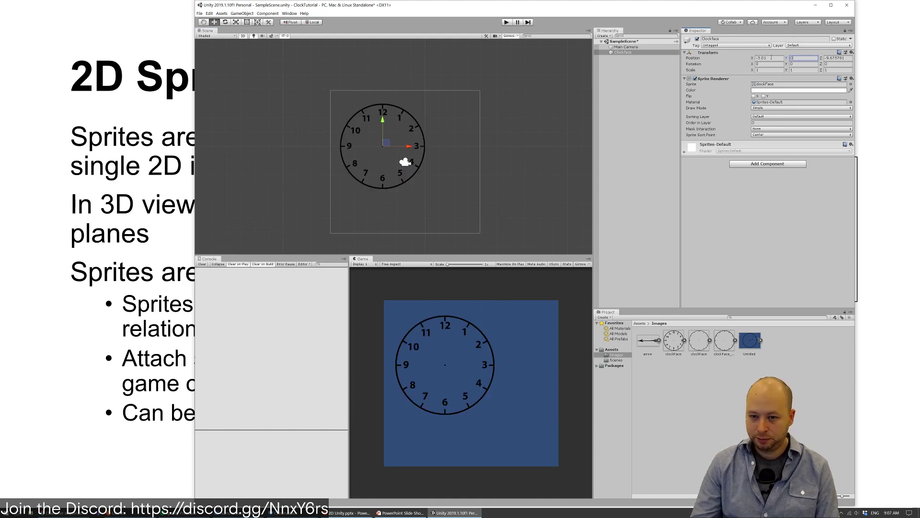
click(771, 58)
text(0)
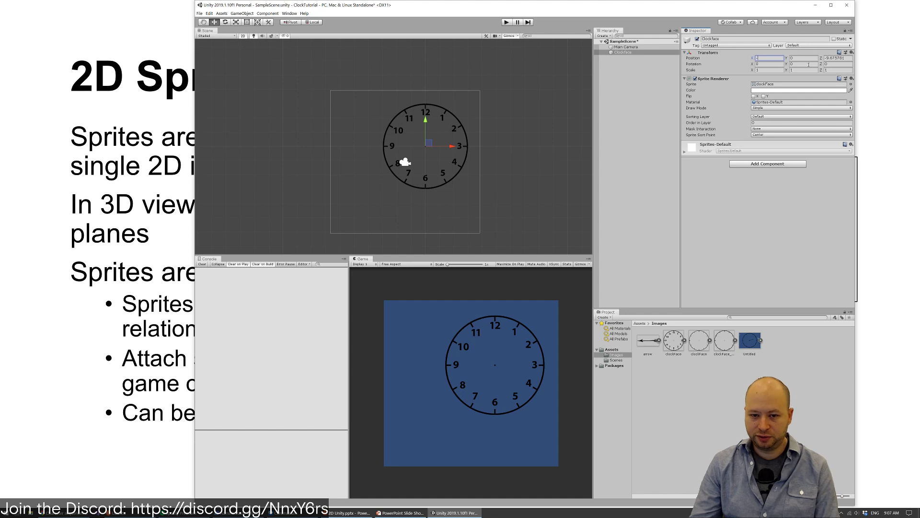
click(803, 58)
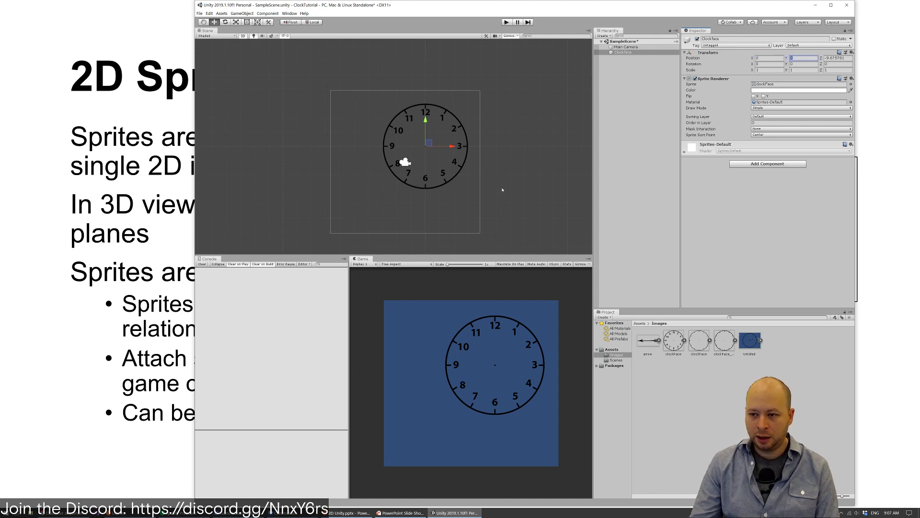
click(843, 58)
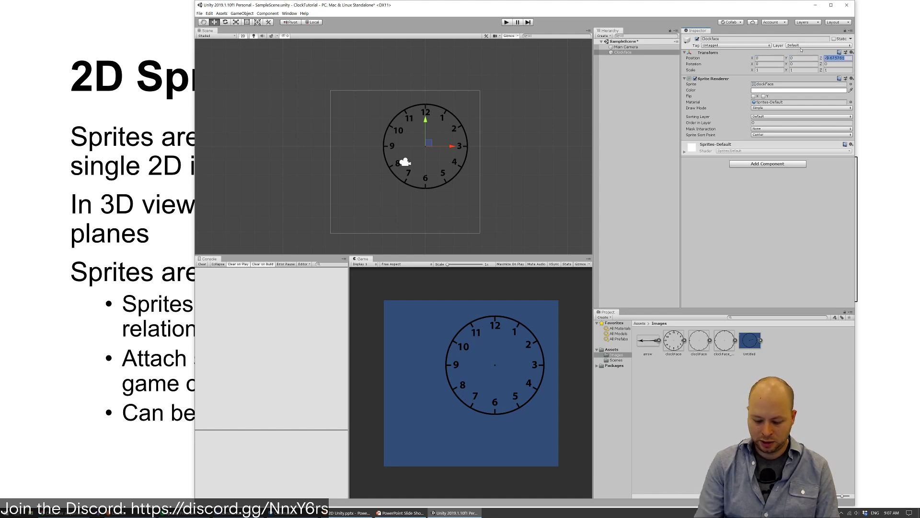
key(BackSpace)
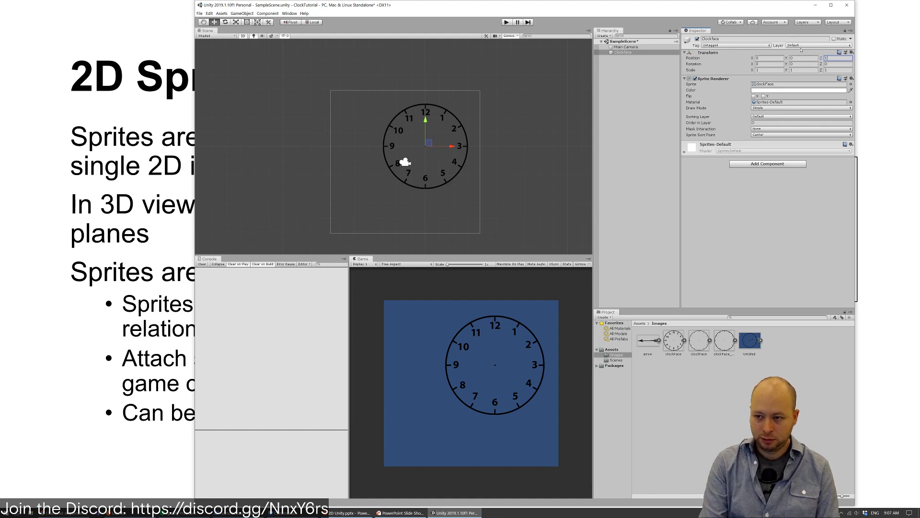
text(1)
click(797, 58)
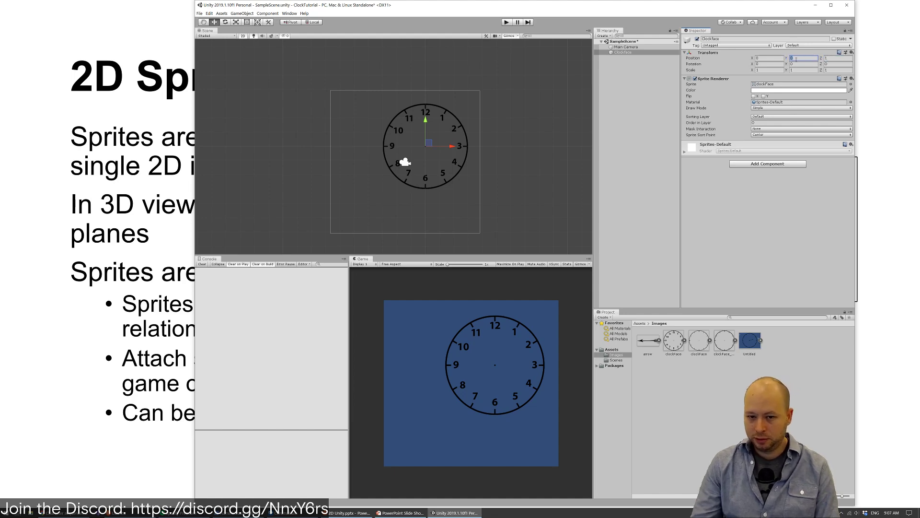
Centre the Main Camera on the clock face by setting its position to X 0 and Y 0
click(404, 162)
click(803, 58)
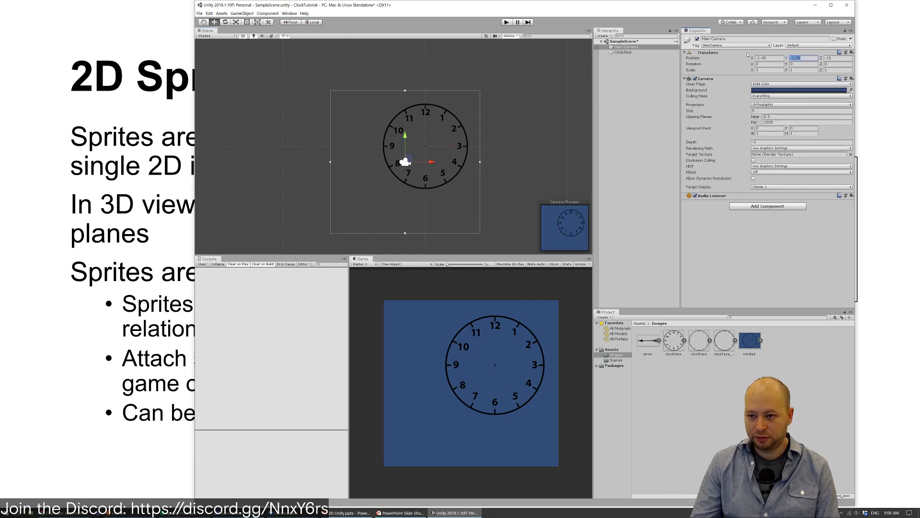
text(0)
key(shift+Tab)
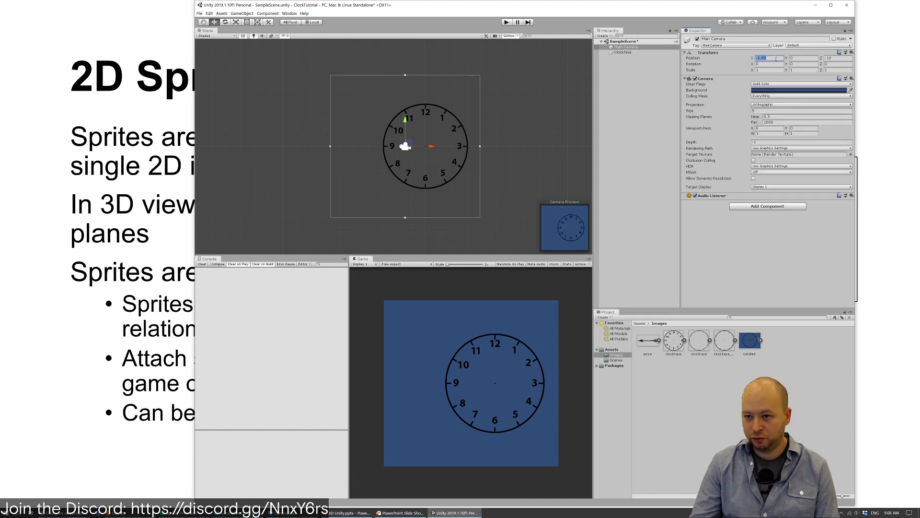
text(0)
click(778, 64)
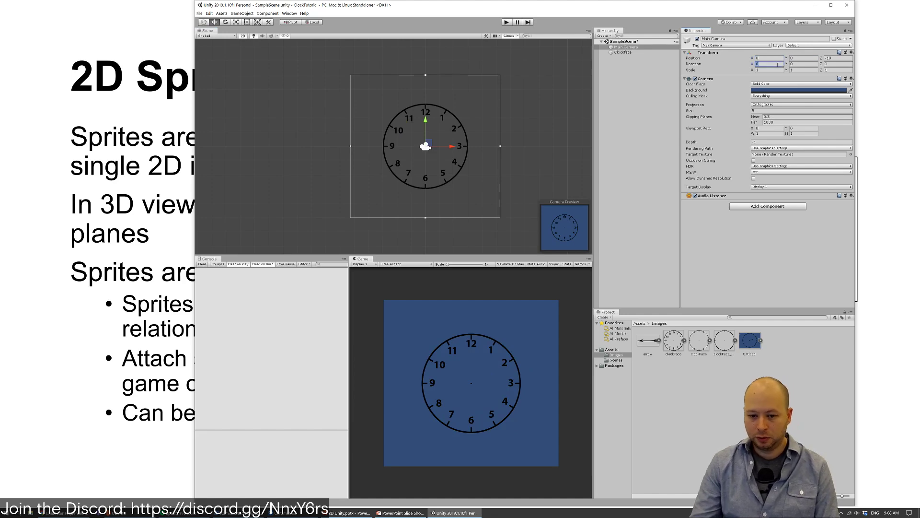
click(549, 141)
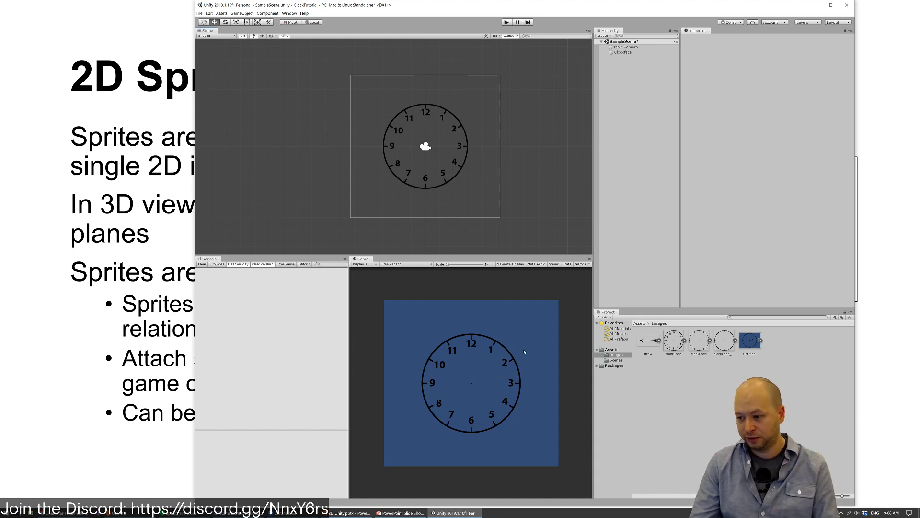
Preview the arrow image in the Images folder and clear the selection
click(649, 341)
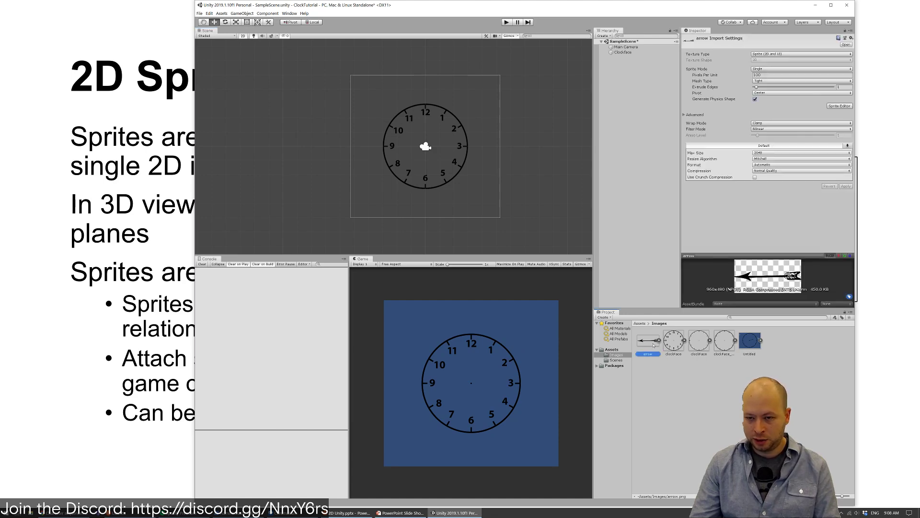
click(633, 97)
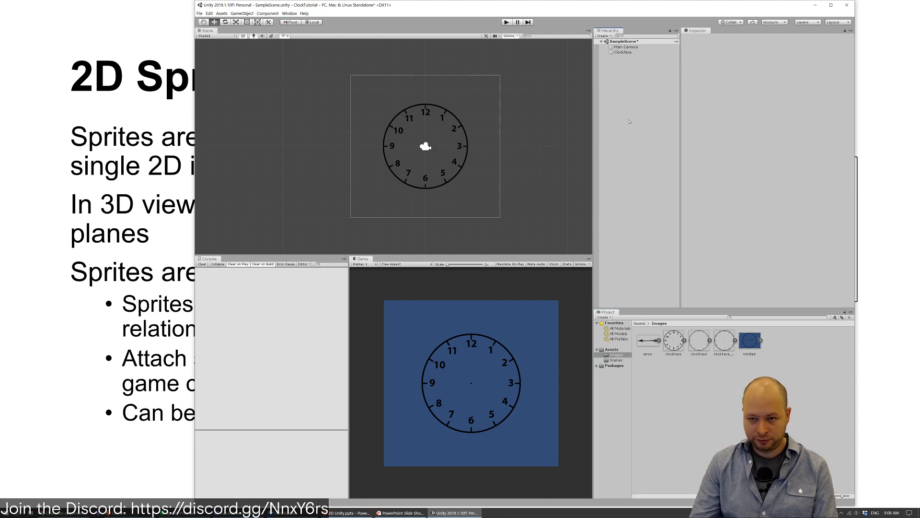
Create an empty game object in the scene and name it Clock
right_click(629, 75)
click(645, 121)
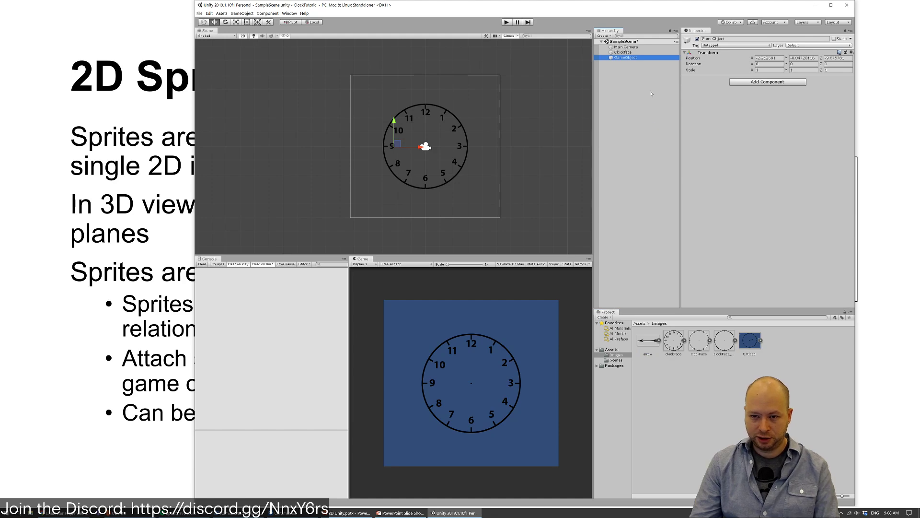
key(F2)
text(clock)
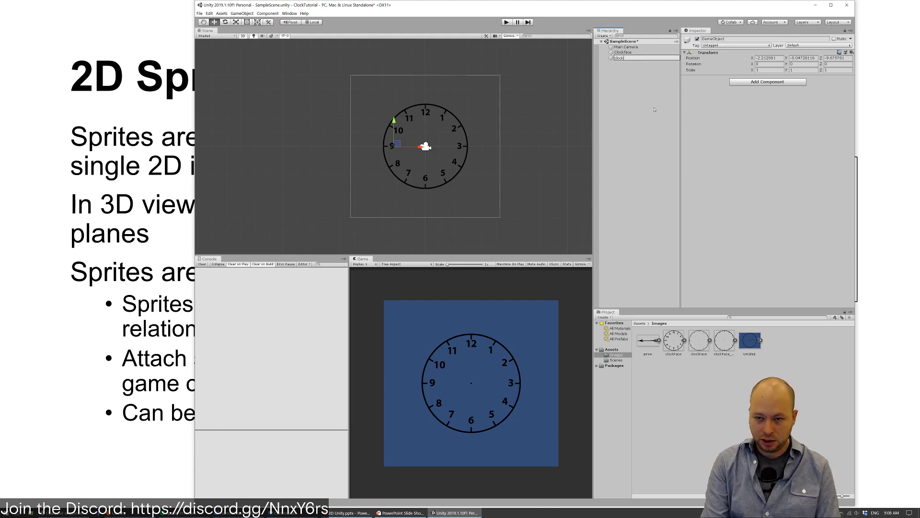
key(Return)
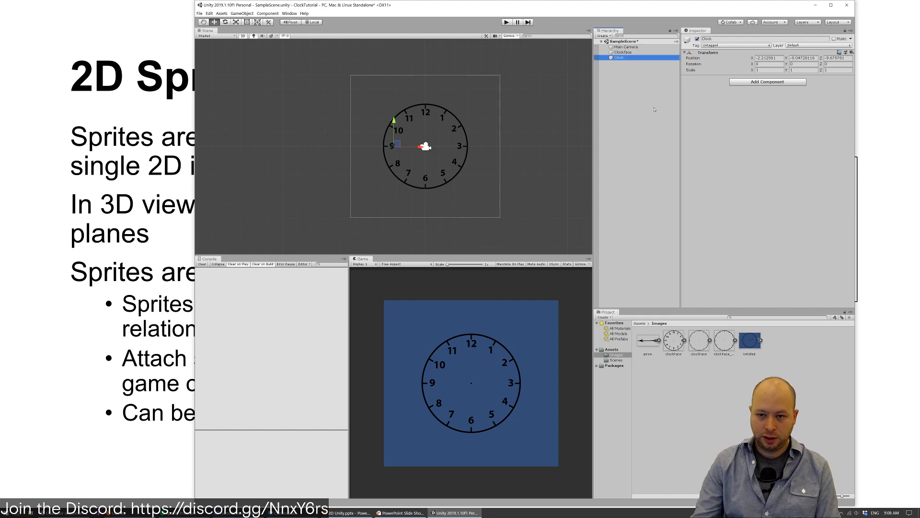
Make the ClockFace object a child of the Clock object
click(626, 47)
click(622, 53)
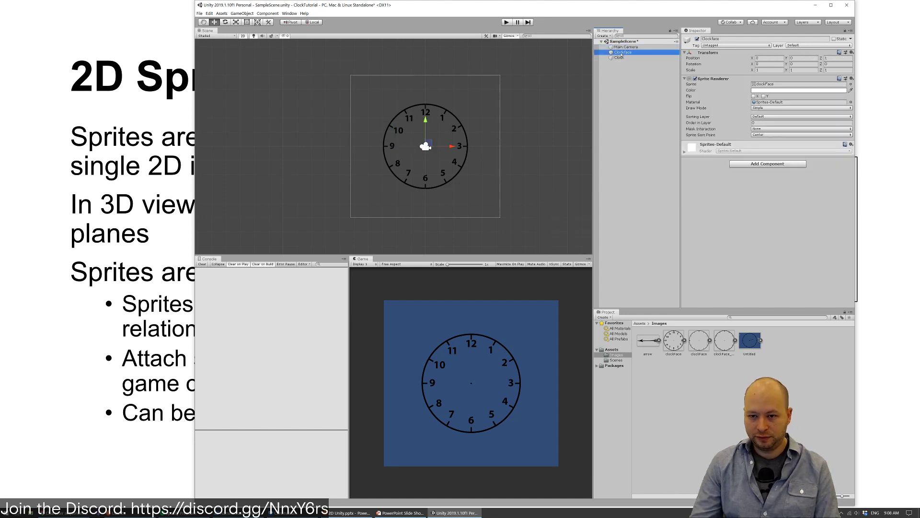
drag(622, 52, 620, 57)
Set the Clock parent object's position to X 0, Y 0, Z 1
click(620, 52)
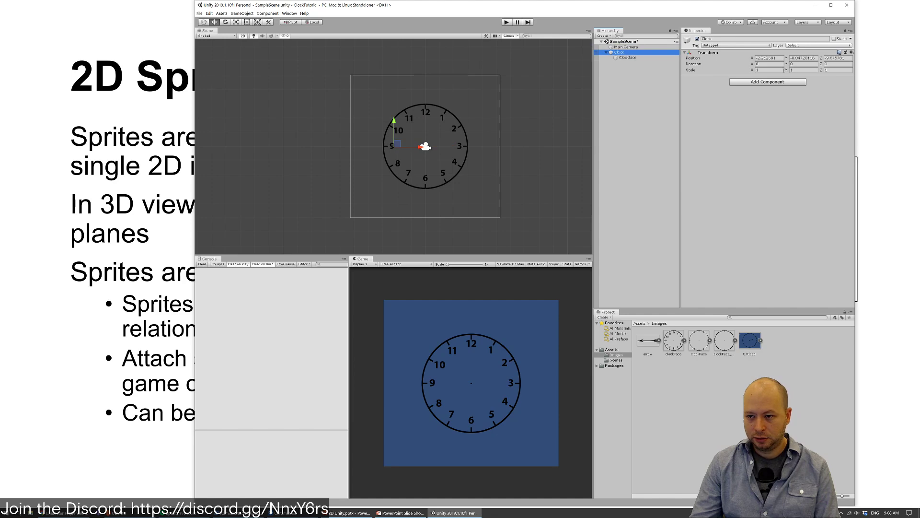
click(801, 58)
text(0)
key(shift+Tab)
text(0)
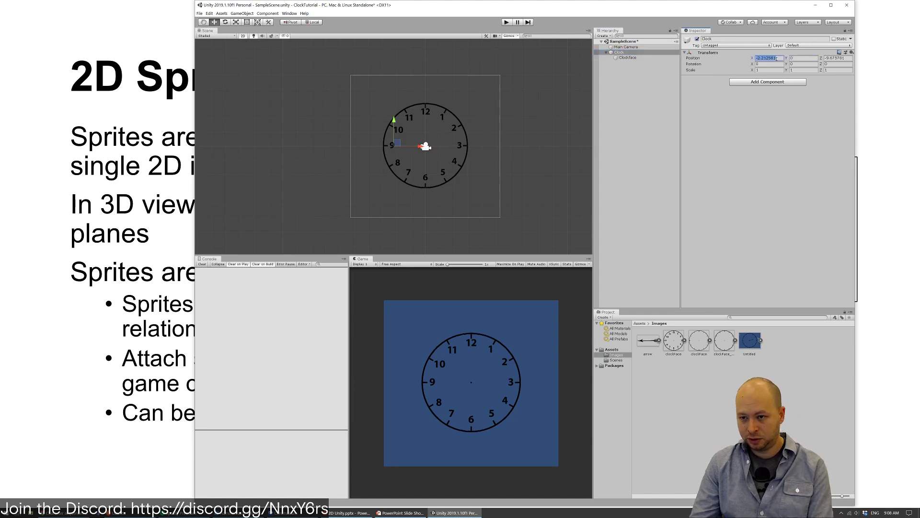
click(825, 58)
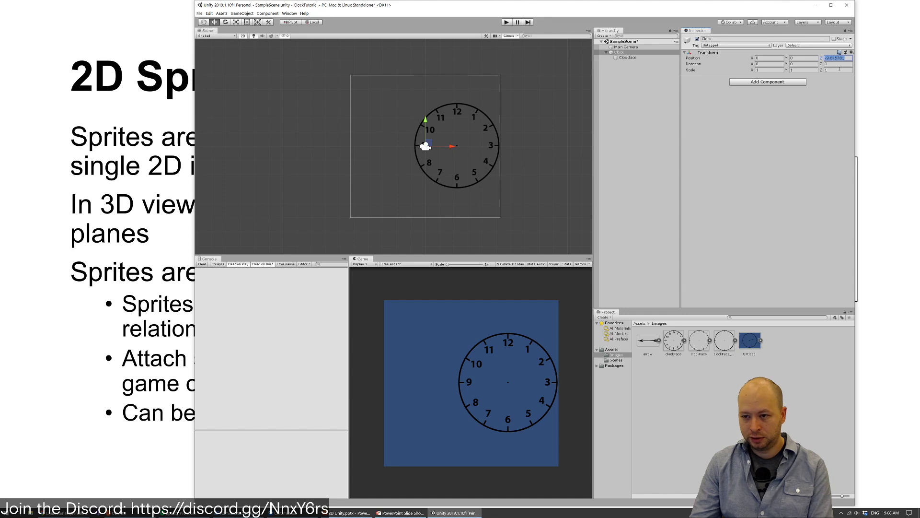
text(1)
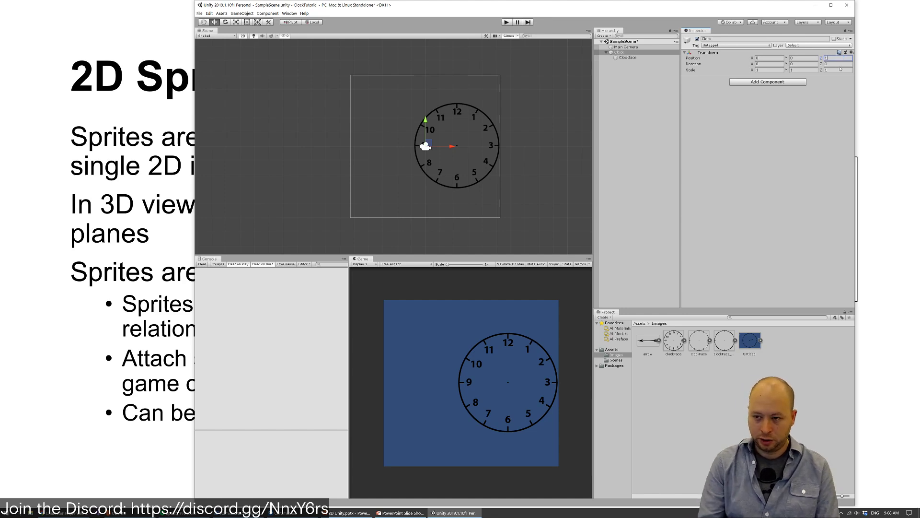
click(806, 56)
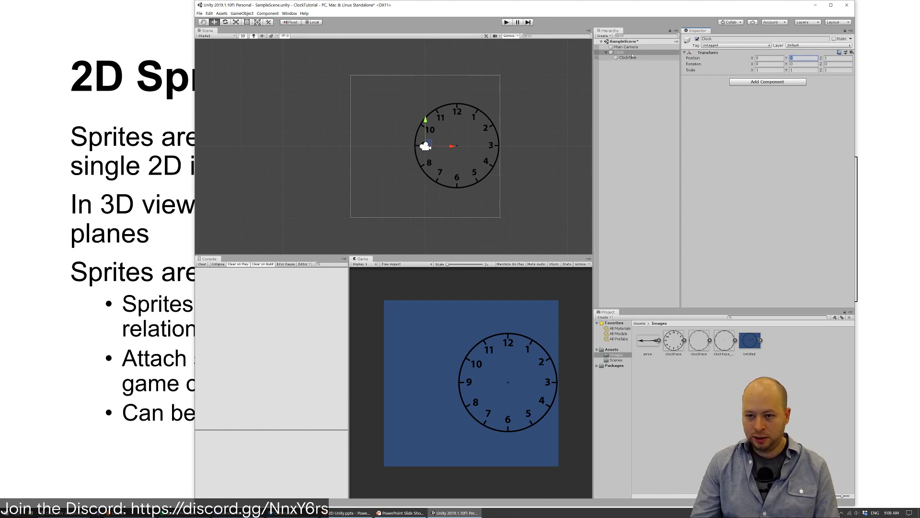
Reset the ClockFace child's position to X 0, Y 0, Z 0 and clear the selection
click(628, 58)
click(835, 58)
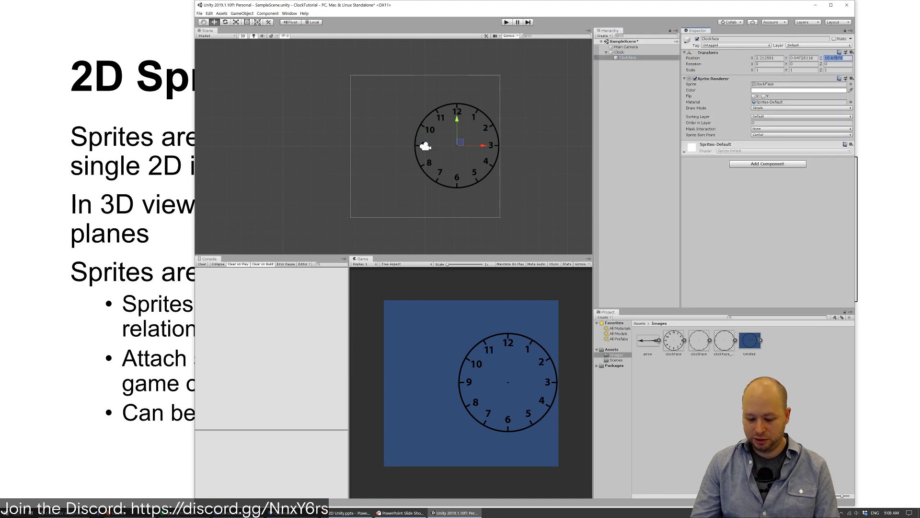
text(5)
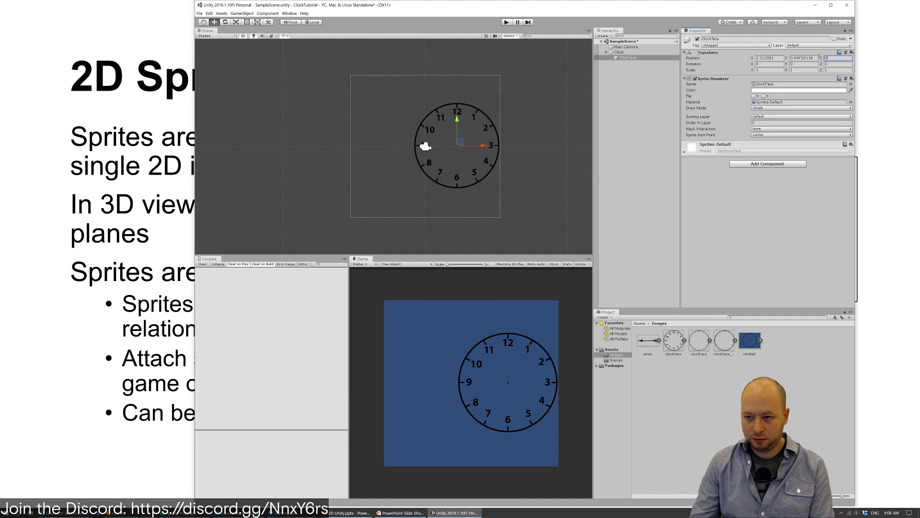
click(803, 58)
text(0)
click(780, 58)
text(0)
click(780, 65)
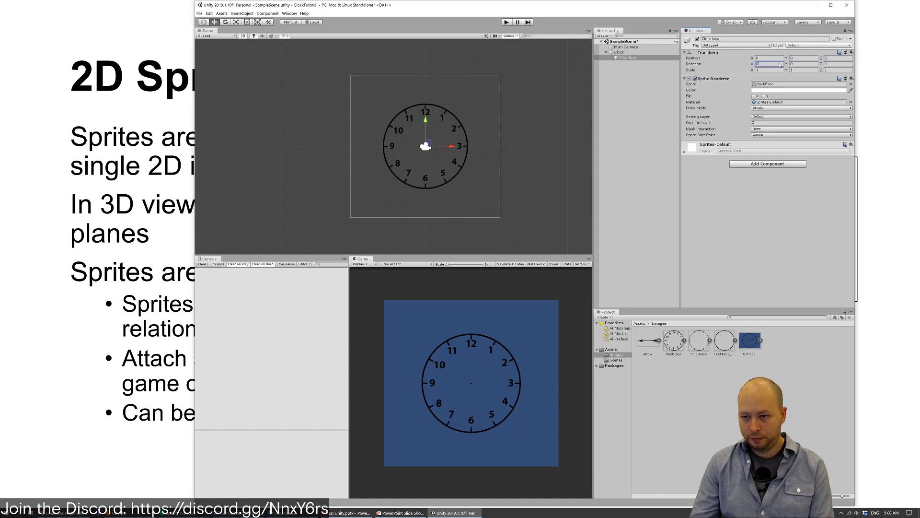
click(615, 110)
Add two arrow sprites as children of the Clock object and rename the first one hourHand
drag(651, 340, 624, 56)
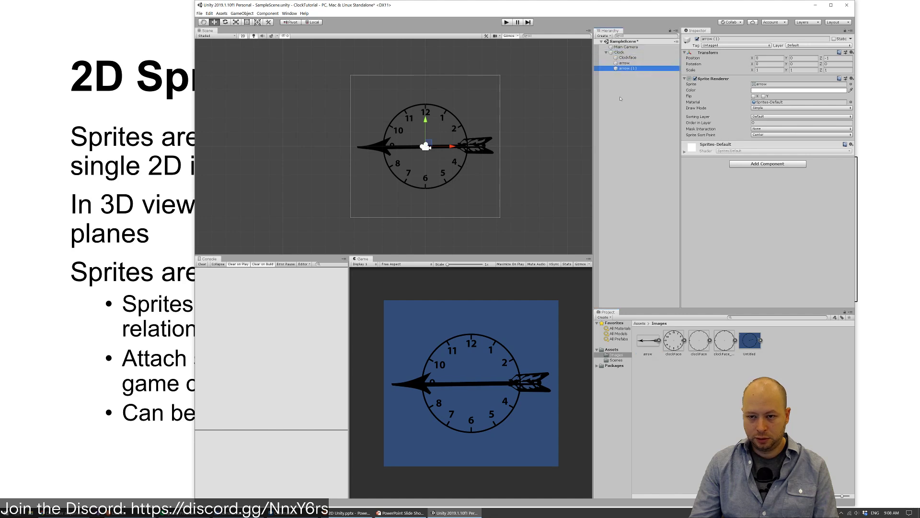
key(Up)
key(F2)
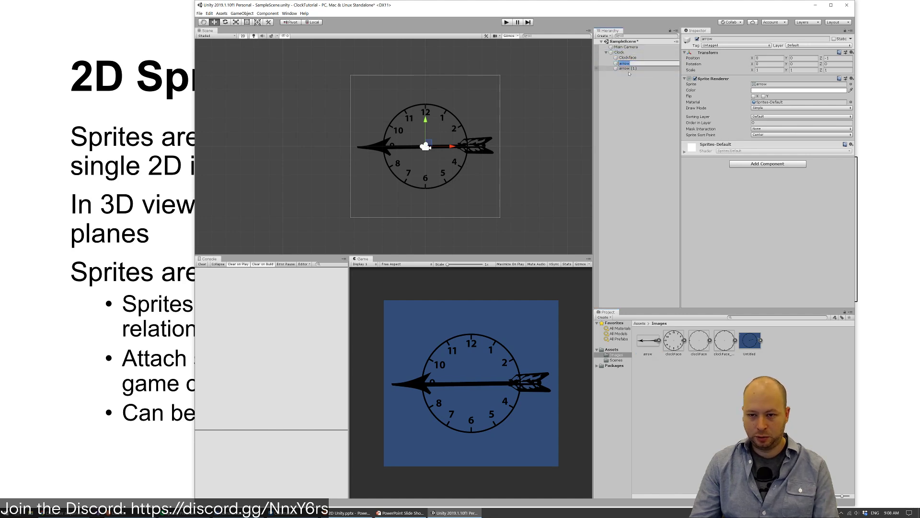
text(hour)
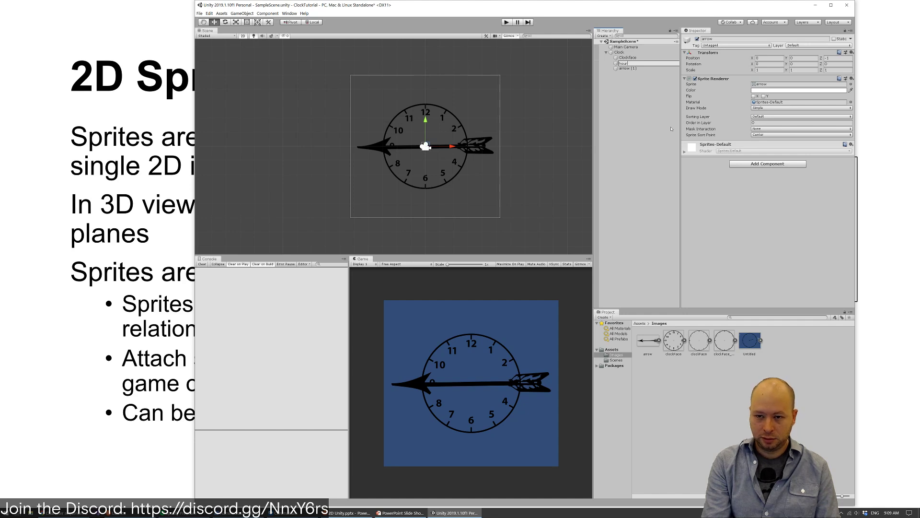
text(Hand)
key(Return)
Rename the second arrow sprite under Clock as minuteHand
key(Down)
key(F2)
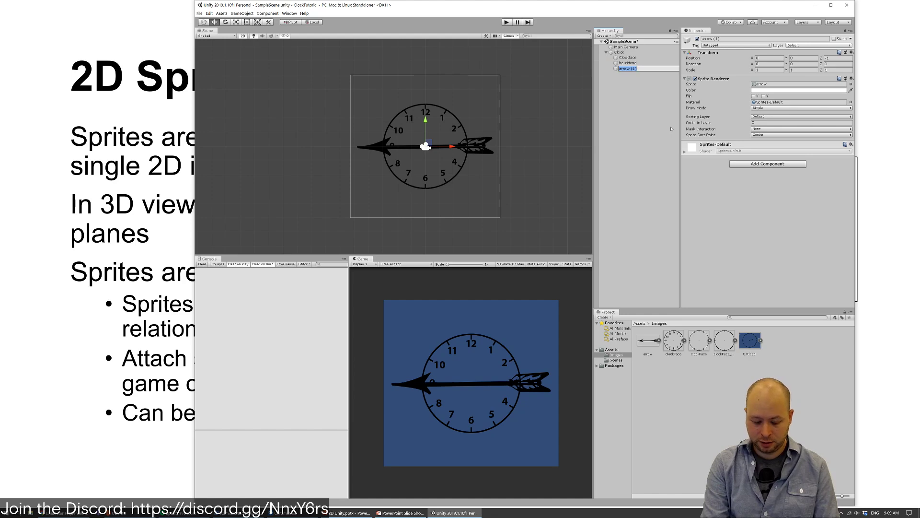
text(minuteHand)
key(Return)
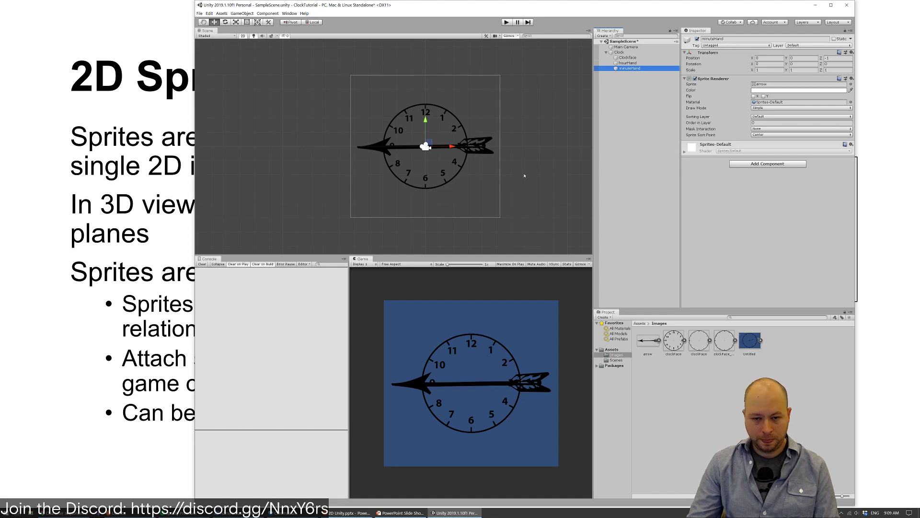
Move the minuteHand arrow above the clock face, to about X 0.07, Y 4.16
click(484, 147)
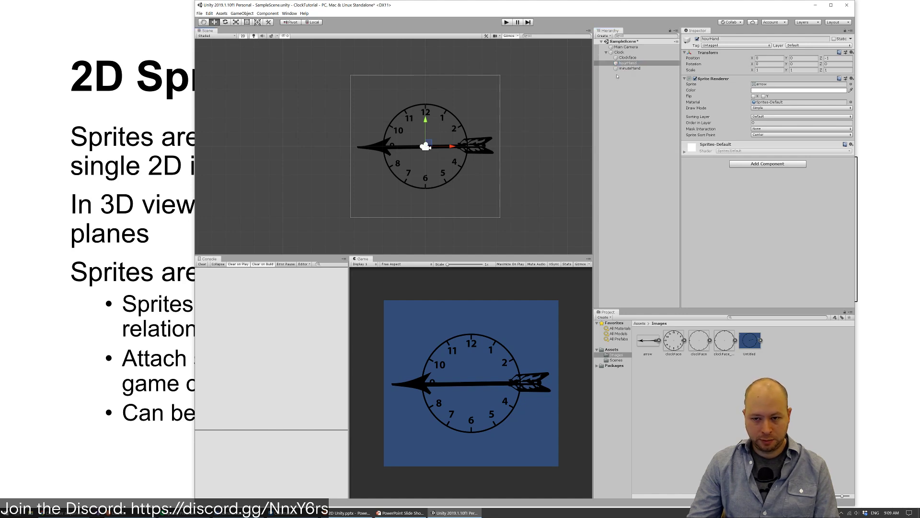
click(485, 148)
click(485, 148)
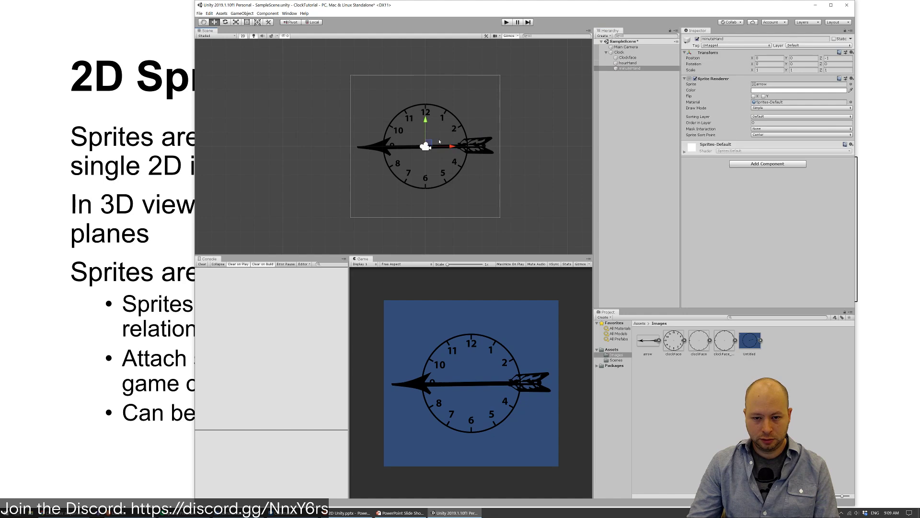
drag(428, 143, 434, 80)
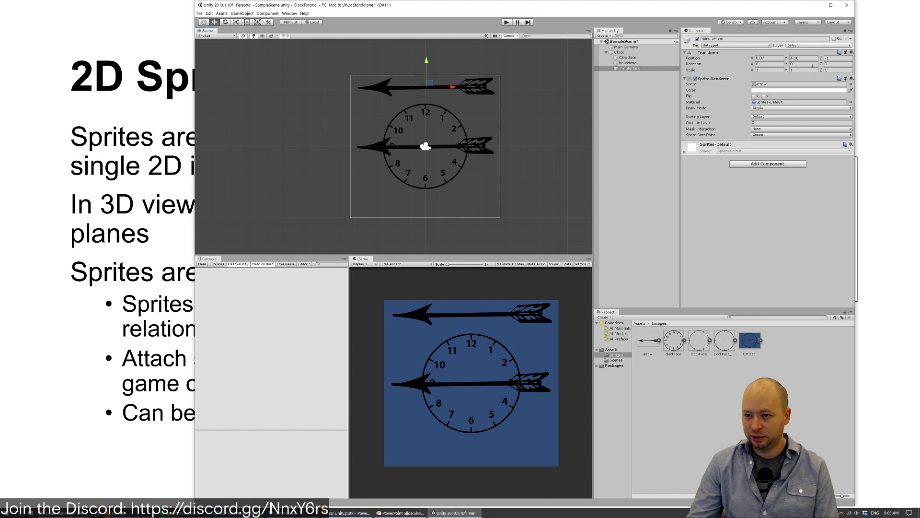
Try scaling the minuteHand arrow down to 0.1 on X, Y and Z
click(770, 71)
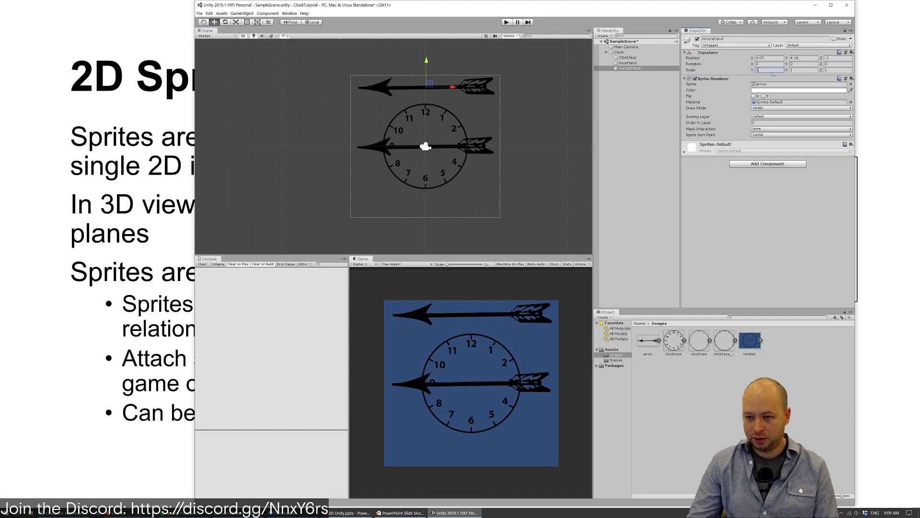
text(0.24)
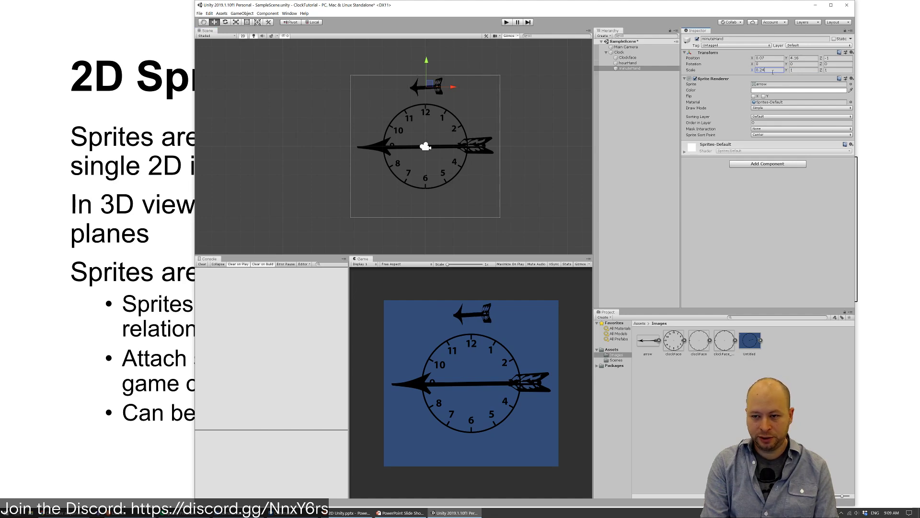
key(BackSpace)
key(BackSpace)
text(1)
key(Tab)
text(0)
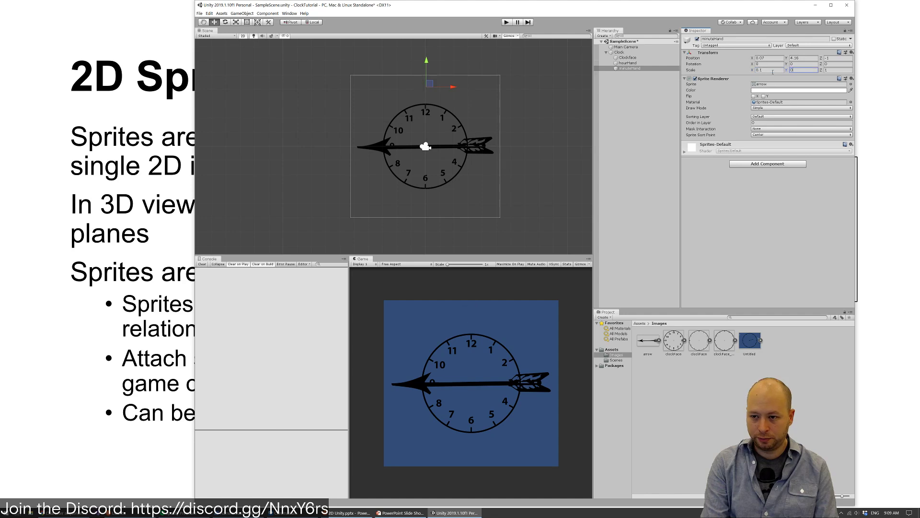
text(.1)
key(Tab)
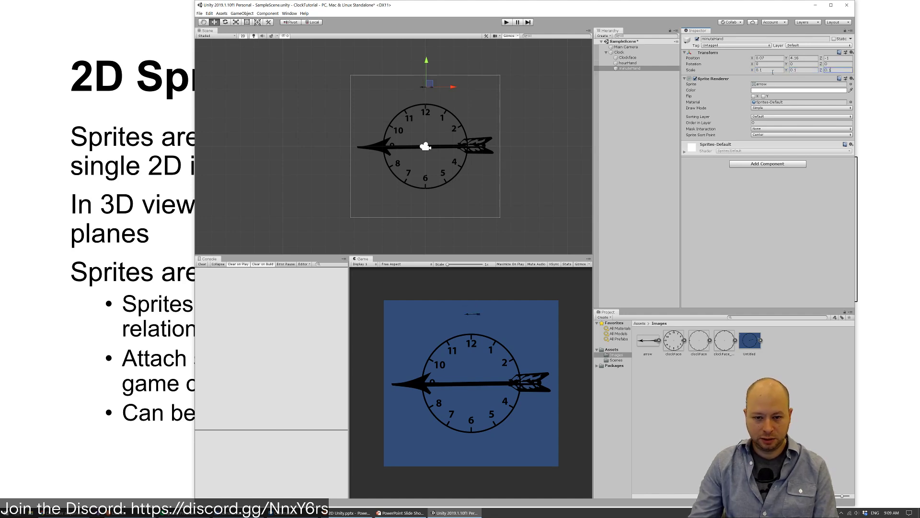
click(478, 115)
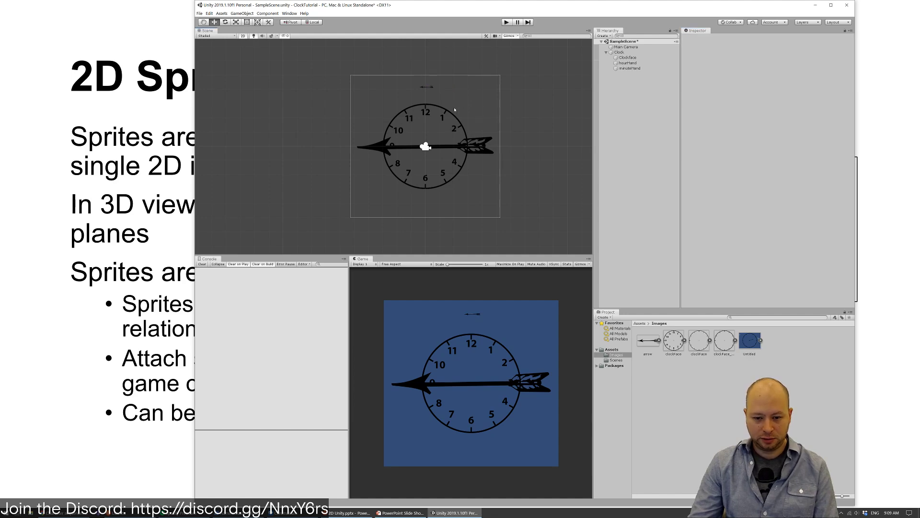
Set the minuteHand arrow's scale to 0.2 on X, Y and Z
click(434, 89)
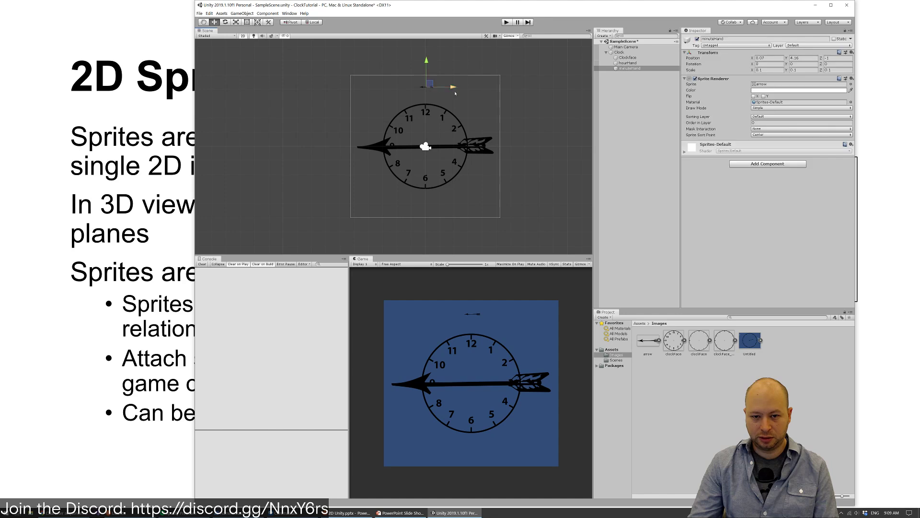
click(770, 70)
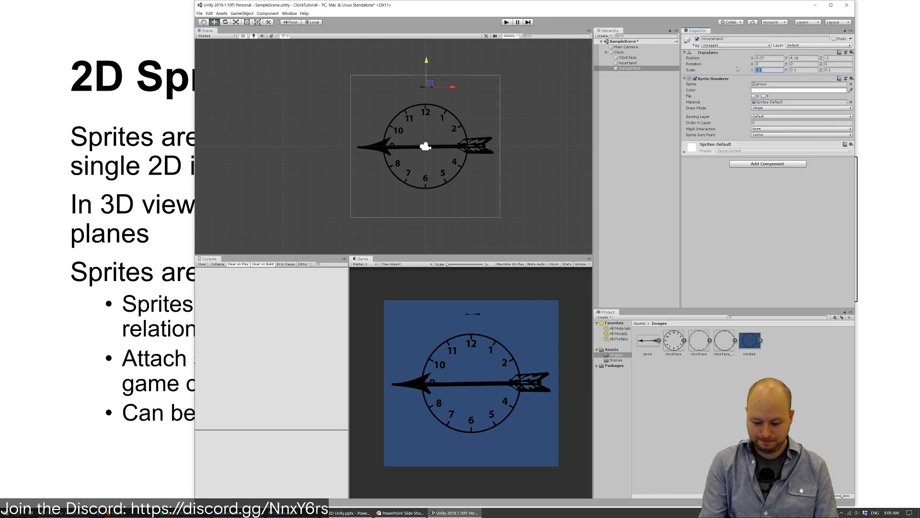
text(0.2)
key(Tab)
text(0.2)
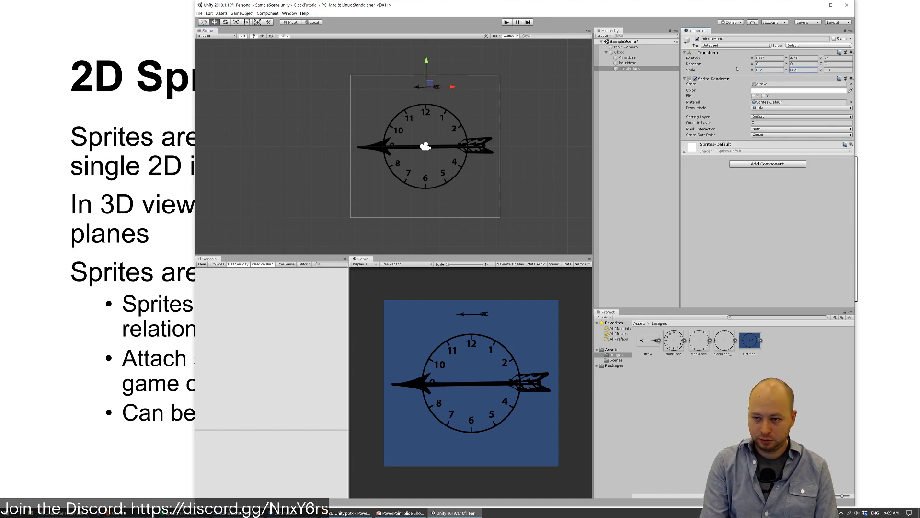
key(Tab)
text(0)
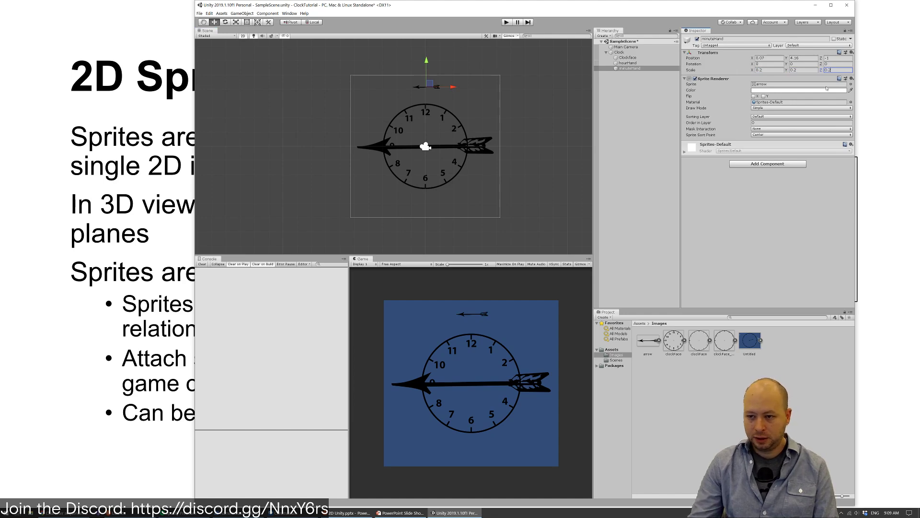
click(809, 69)
click(478, 106)
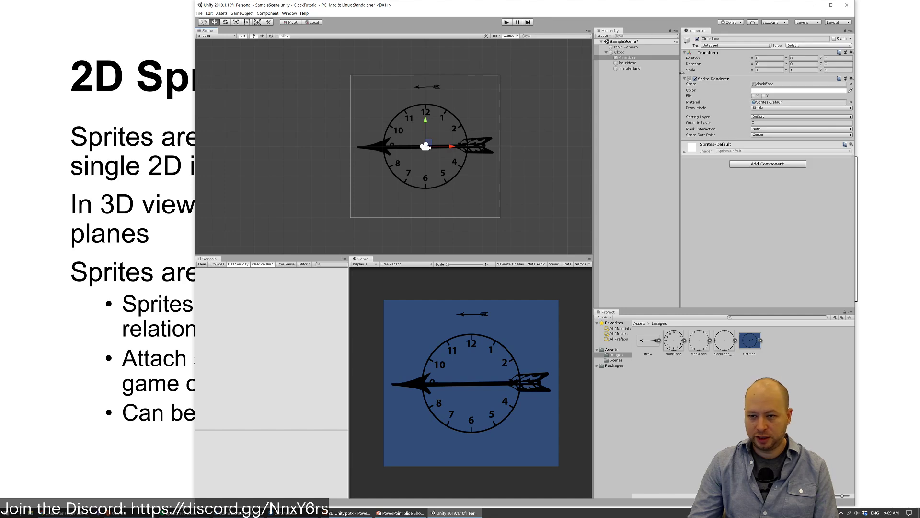
Set the hourHand arrow's scale to 0.3 on X, Y and Z
click(486, 145)
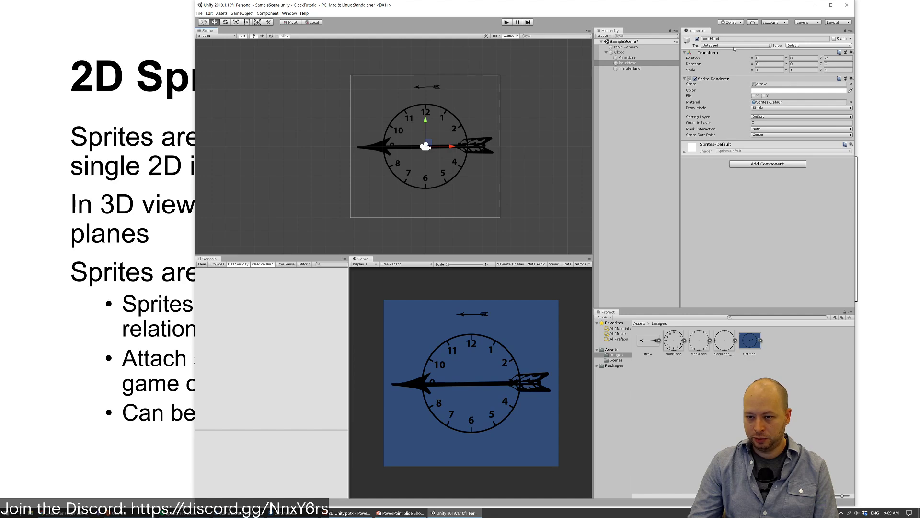
click(765, 70)
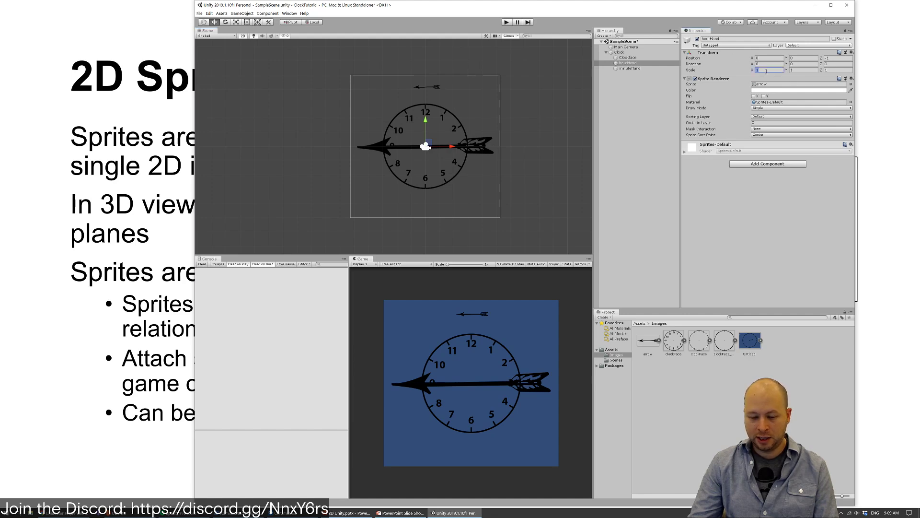
text(0.)
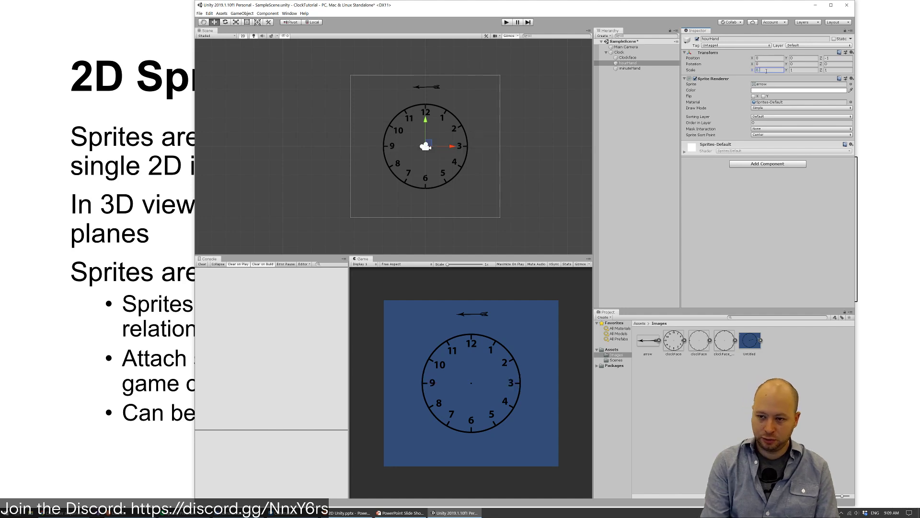
text(3)
key(Tab)
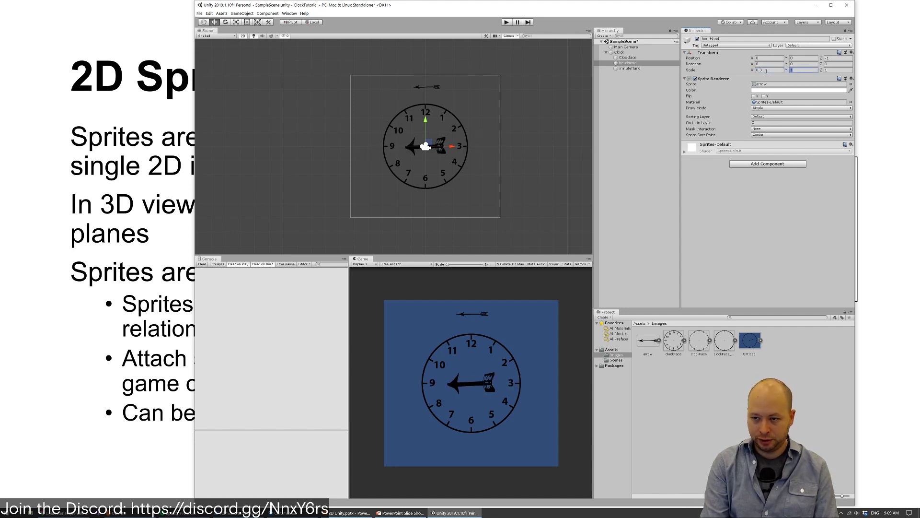
text(0.3)
key(Tab)
text(0.3)
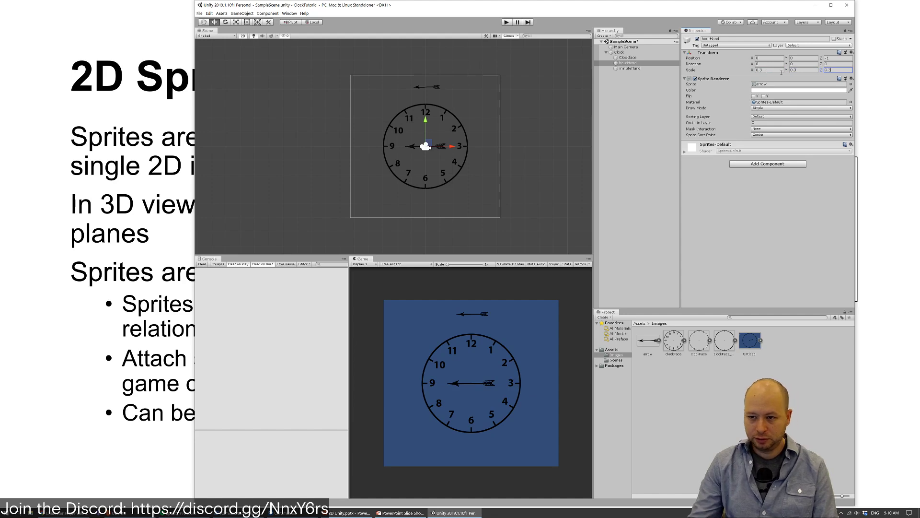
Scale the hourHand arrow to 0.22 on X, Y and Z and move it toward the 9, to about X -1.24
key(shift+Tab)
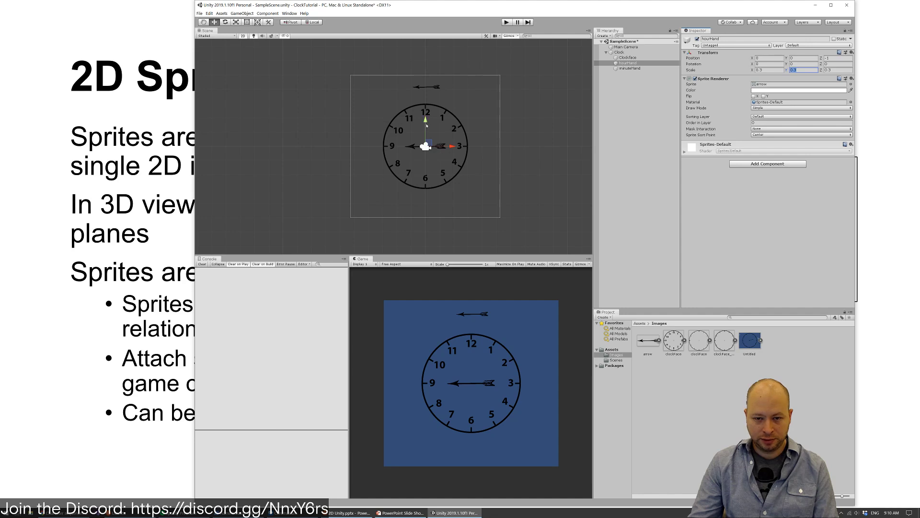
drag(453, 148, 429, 150)
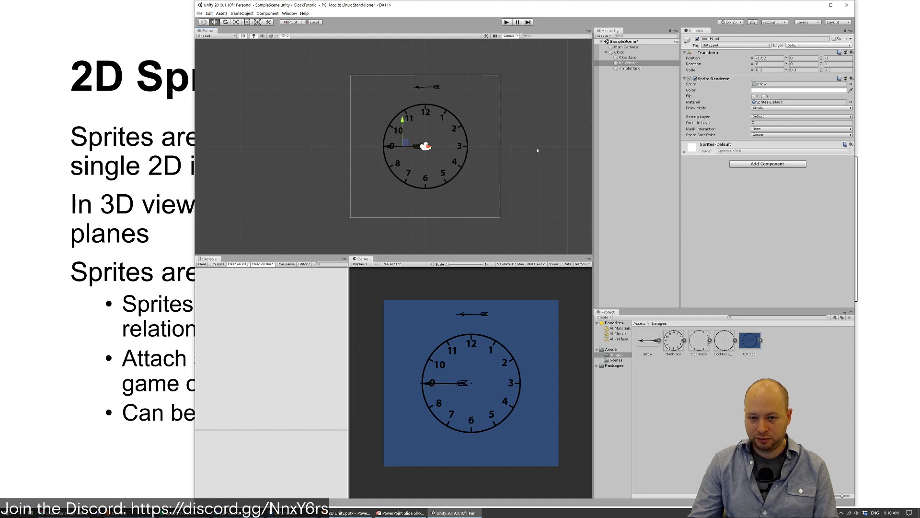
click(769, 70)
text(0.2)
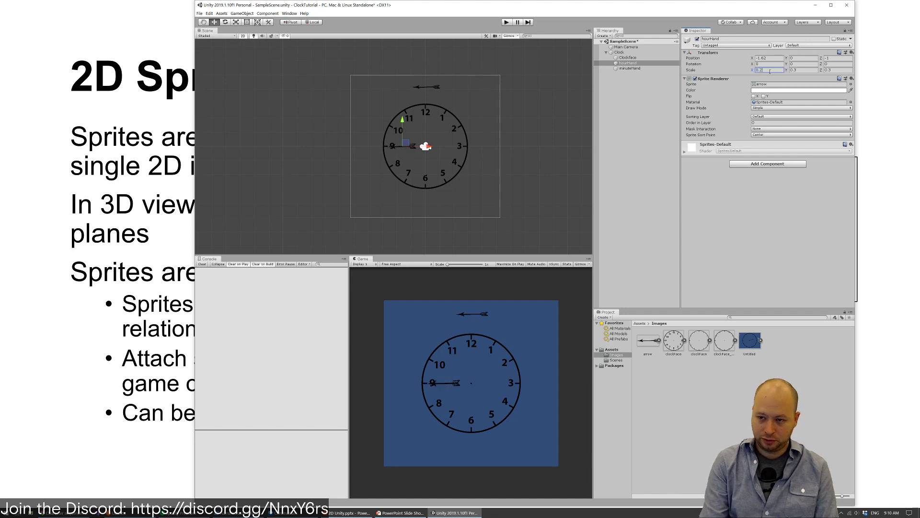
text(2)
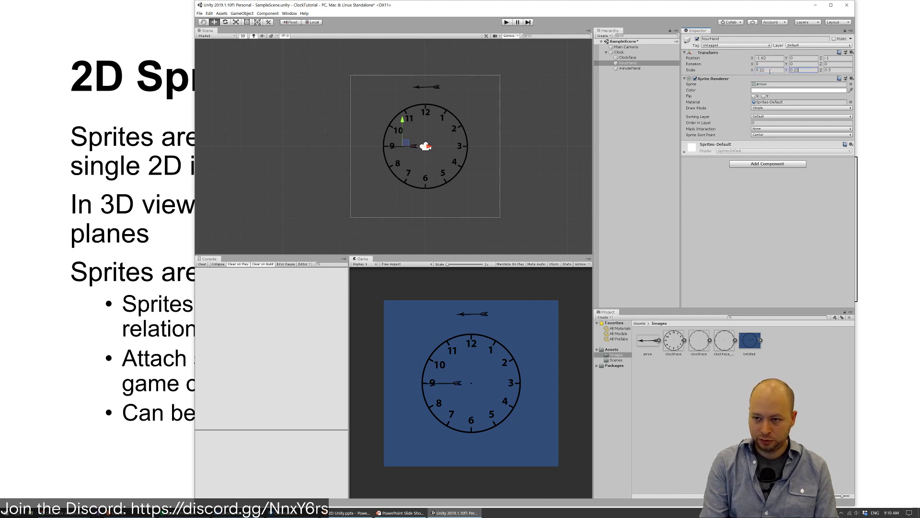
key(Tab)
text(0.22)
key(Tab)
text(0.22)
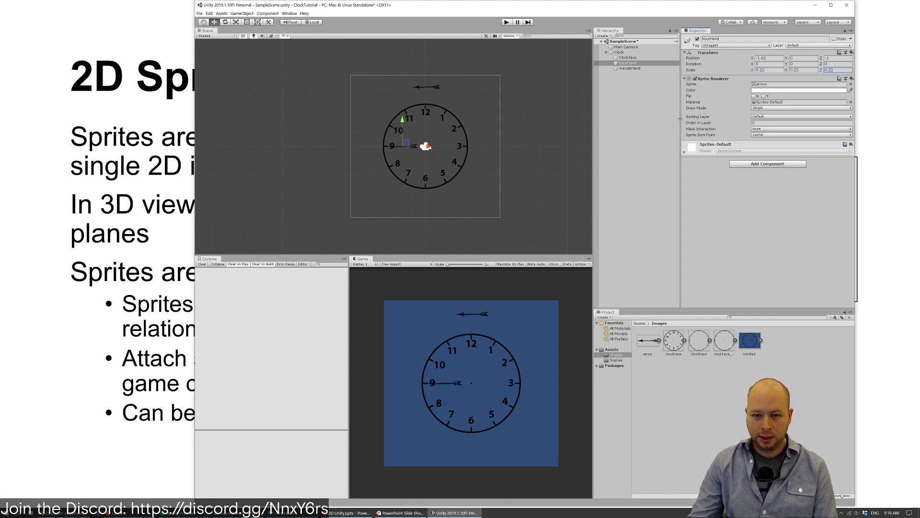
drag(414, 149, 426, 148)
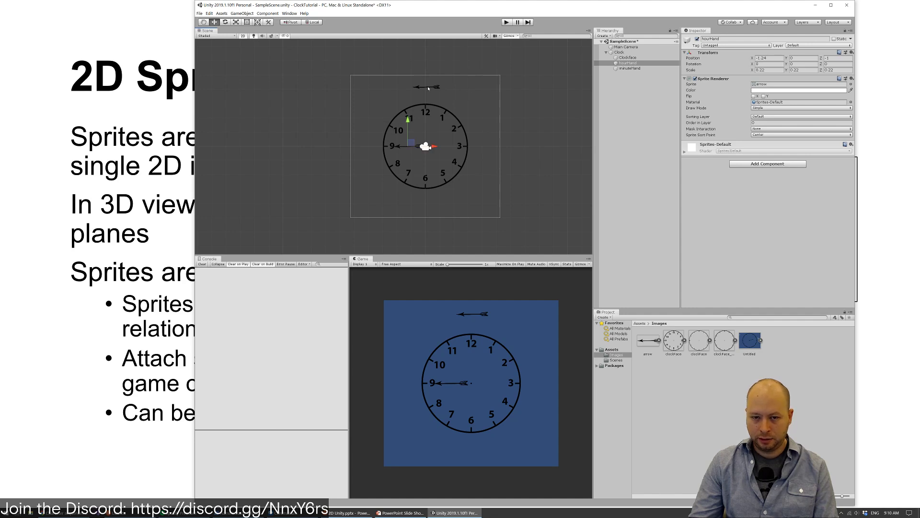
Try scaling the minuteHand arrow above the clock to 0.18 on X, Y and Z
click(431, 88)
click(439, 88)
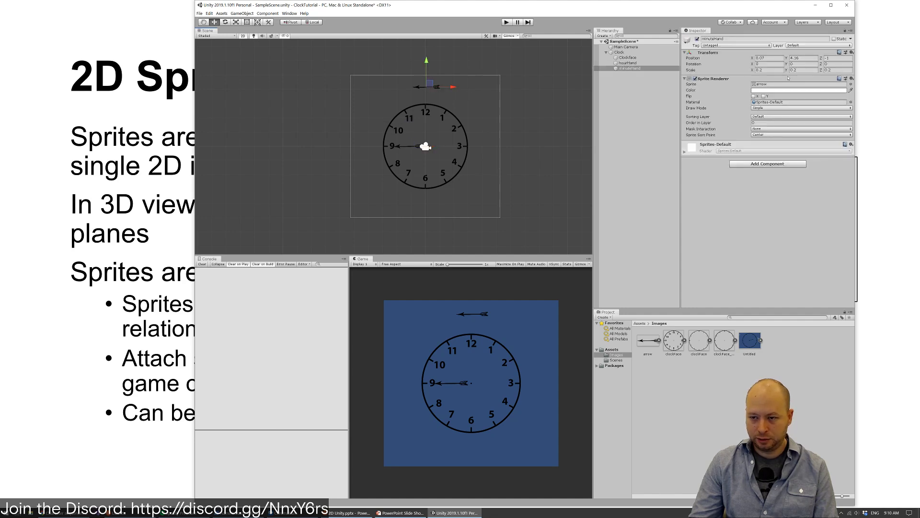
click(768, 70)
text(0.18)
key(Tab)
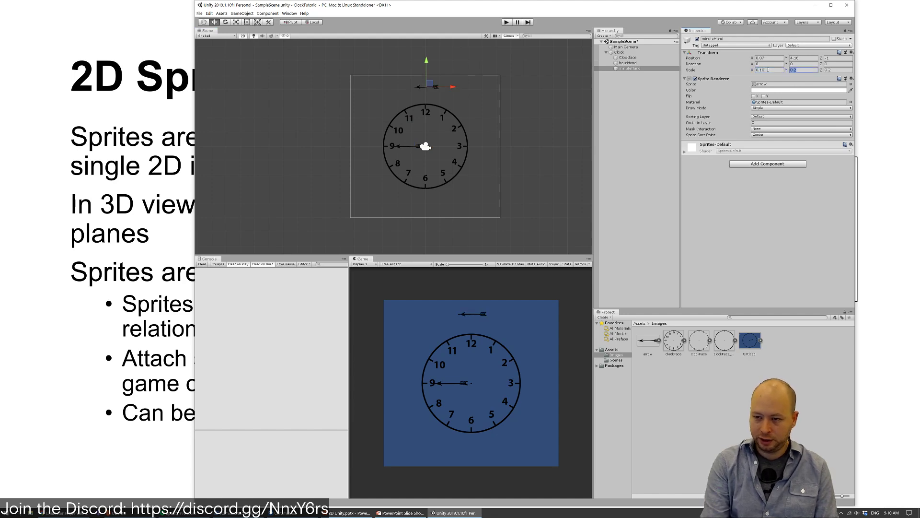
text(0.18)
key(Tab)
text(0)
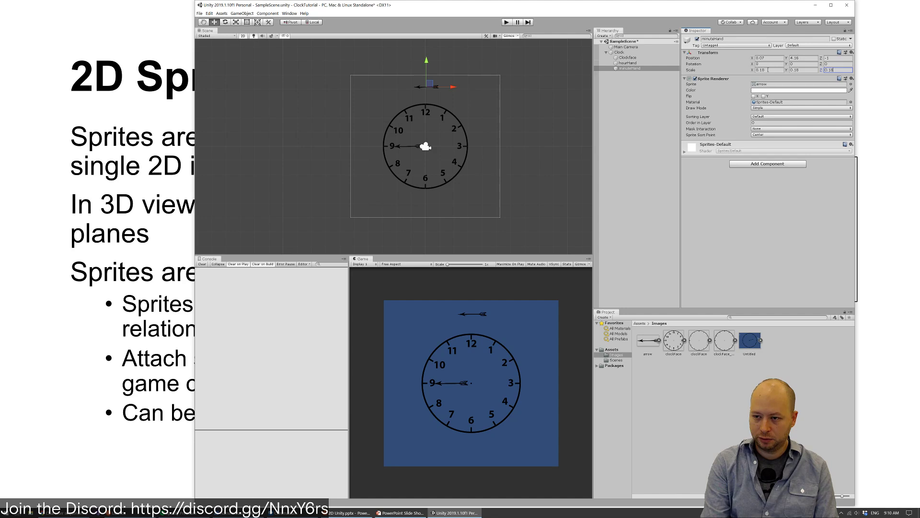
text(.18)
Set the minuteHand arrow's scale to 0.14 on X, Y and Z
click(782, 71)
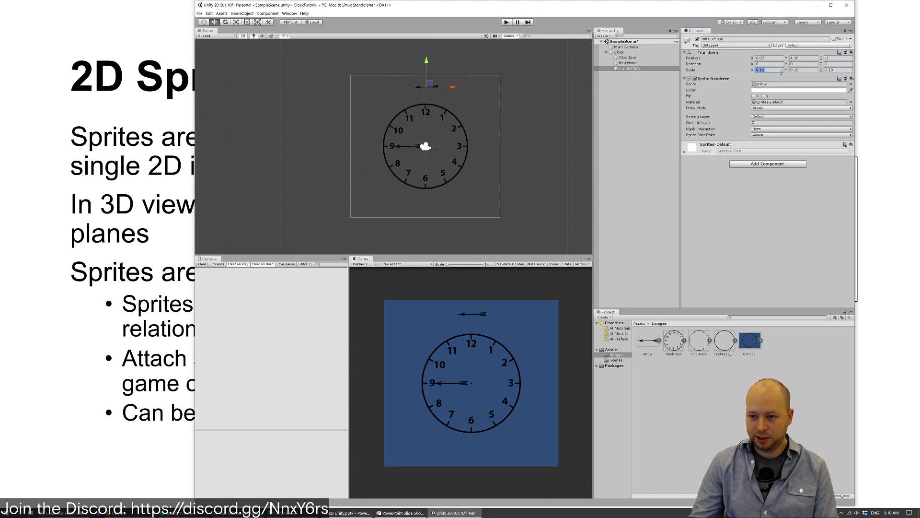
text(0.14)
key(Tab)
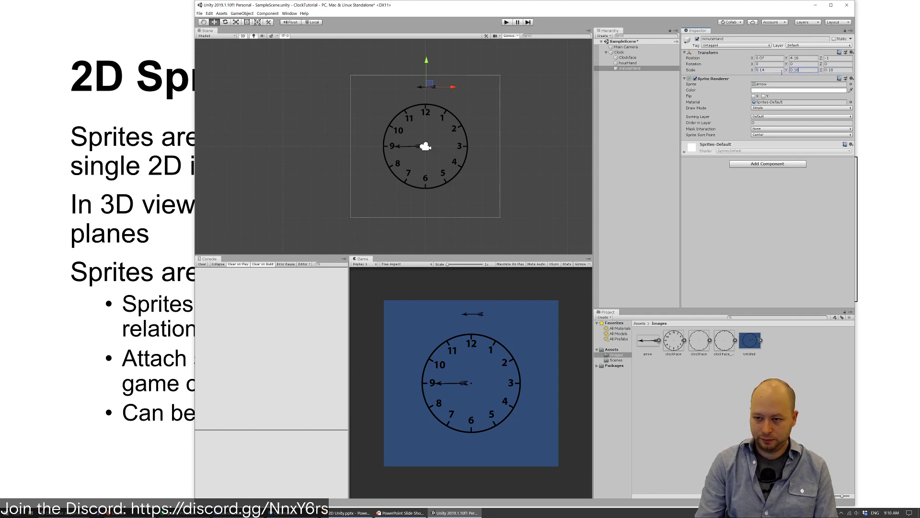
text(0.14)
key(Tab)
text(0.14)
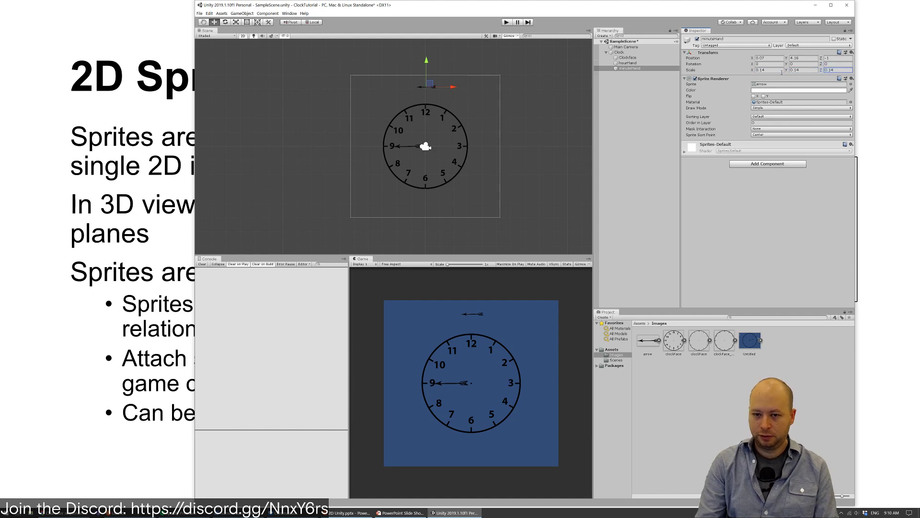
click(538, 154)
Try lowering the minuteHand arrow onto the clock face at about Y 0.82 and rotating it about Z, and undo the rotation
click(429, 84)
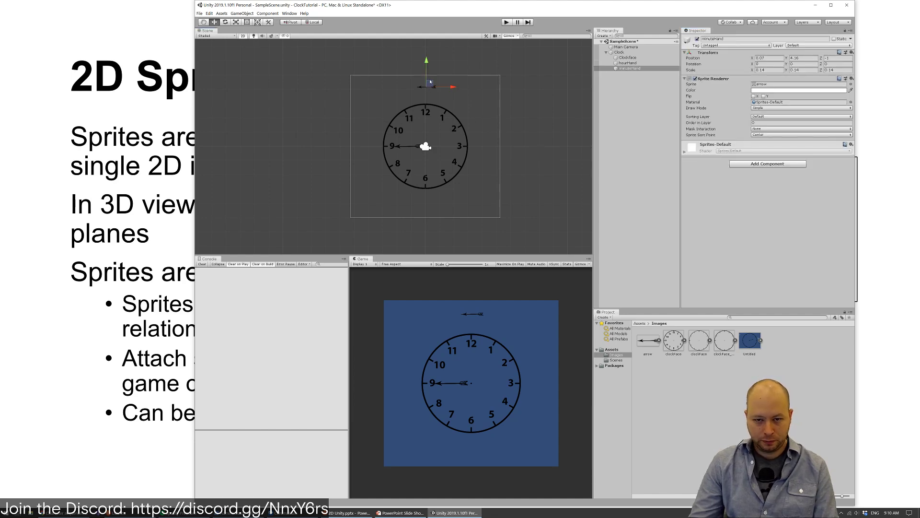
drag(426, 62, 426, 108)
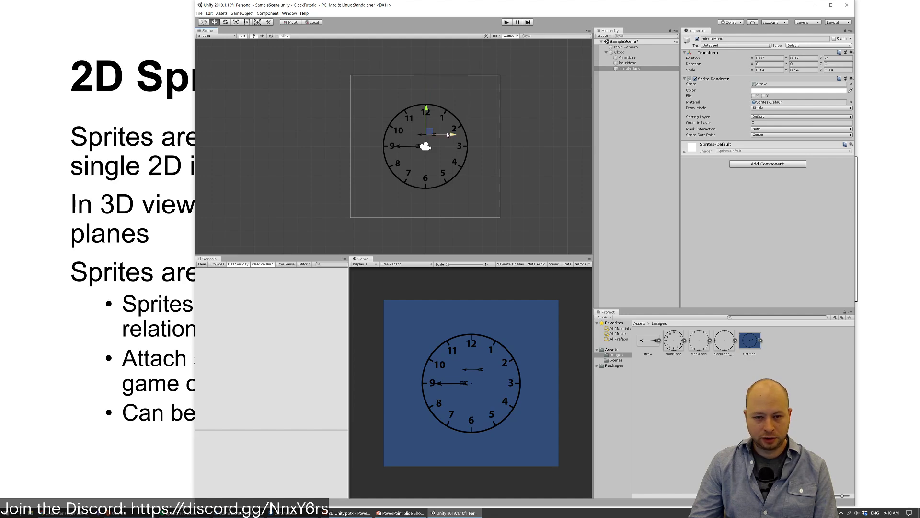
key(e)
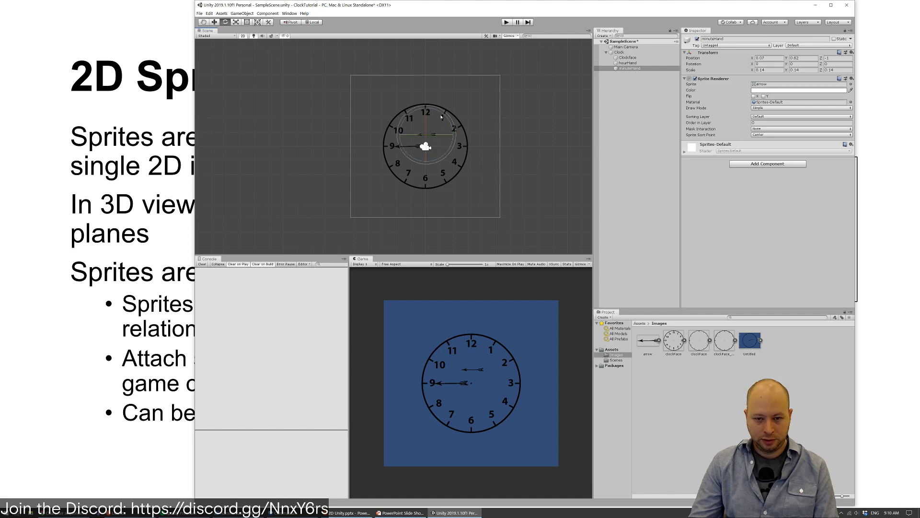
drag(442, 117, 357, 120)
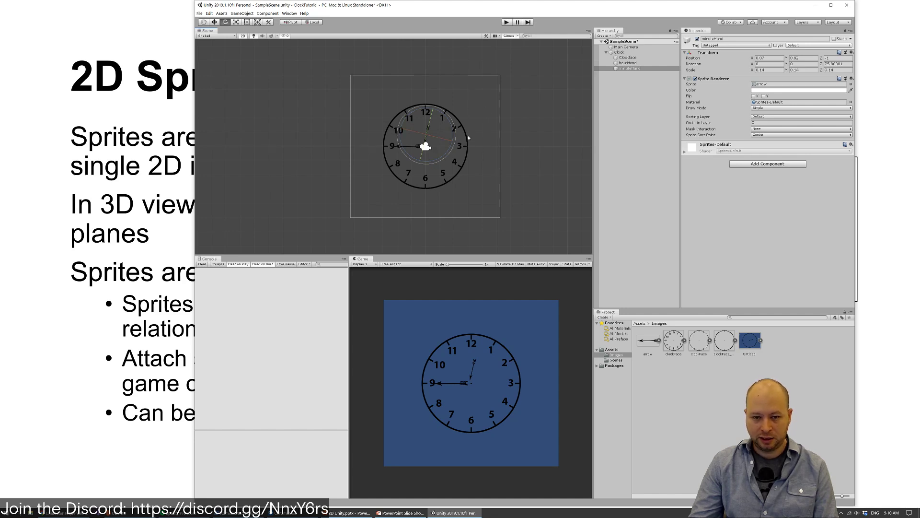
key(ctrl+z)
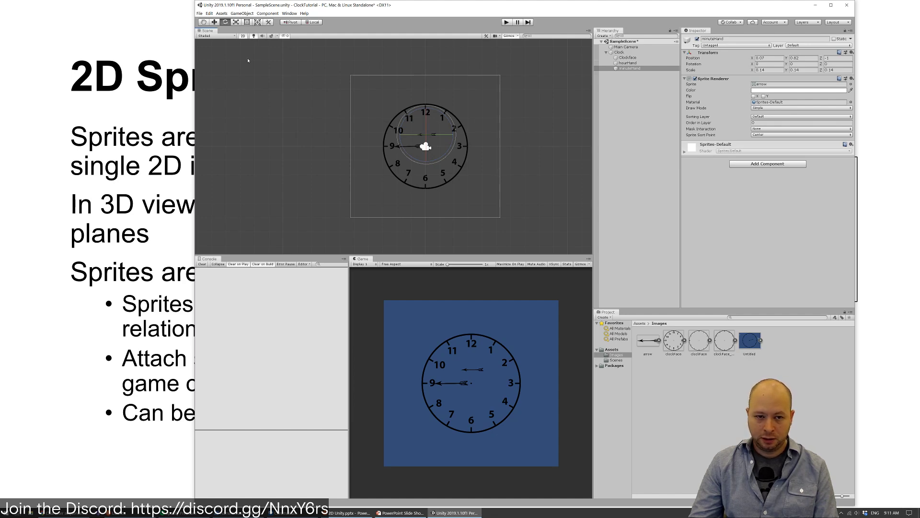
Move the minuteHand arrow outside the clock face near the 1, to about X 2.44, Y 2.96
key(w)
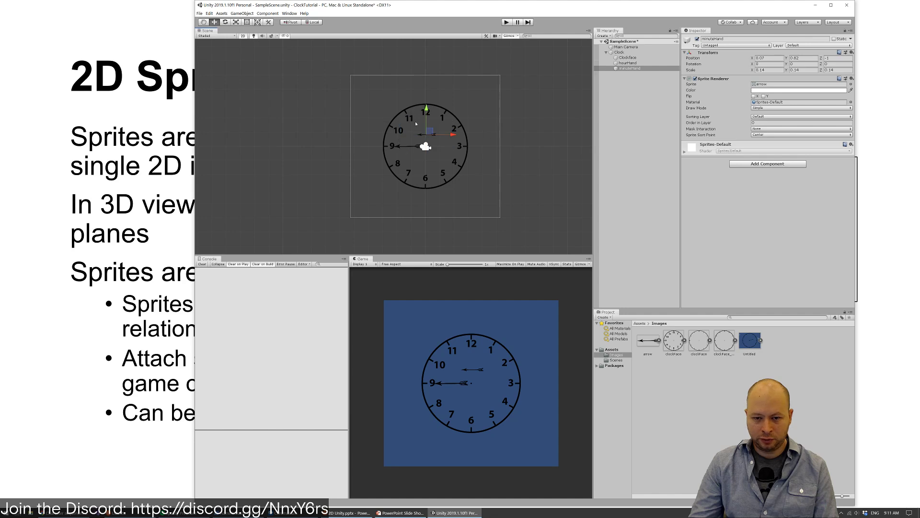
drag(430, 131, 475, 102)
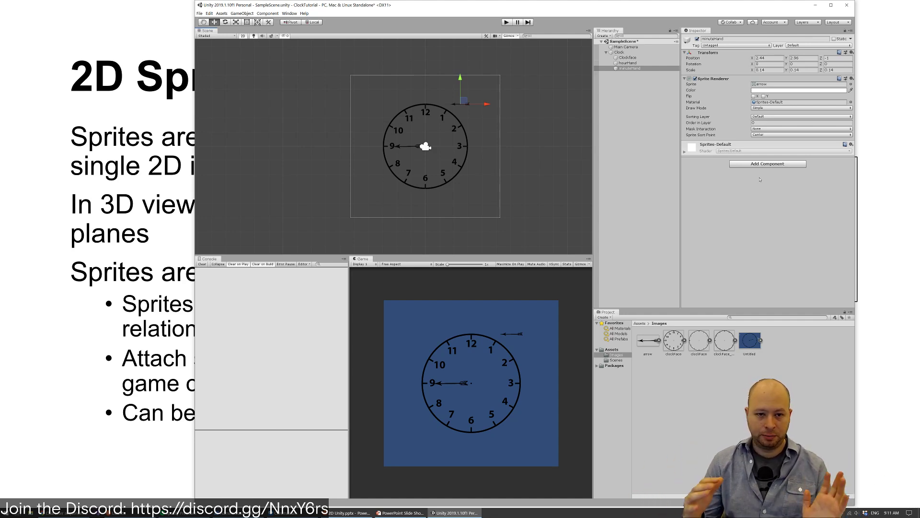
Switch the tool handle position to Center and back to Pivot, and reselect the minuteHand arrow
click(292, 22)
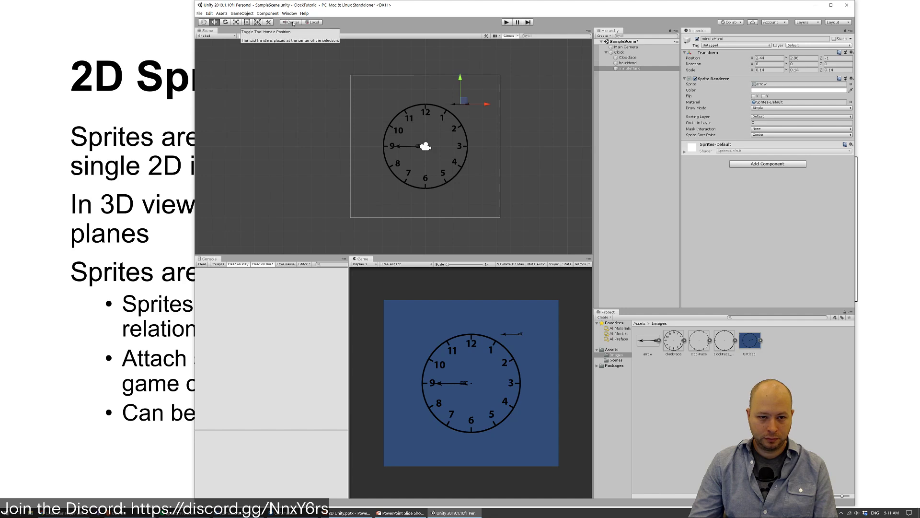
click(292, 22)
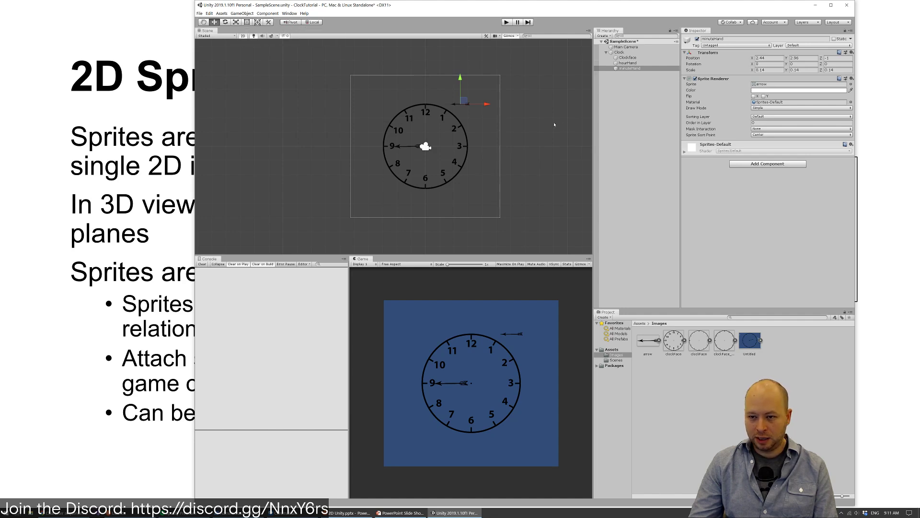
click(527, 119)
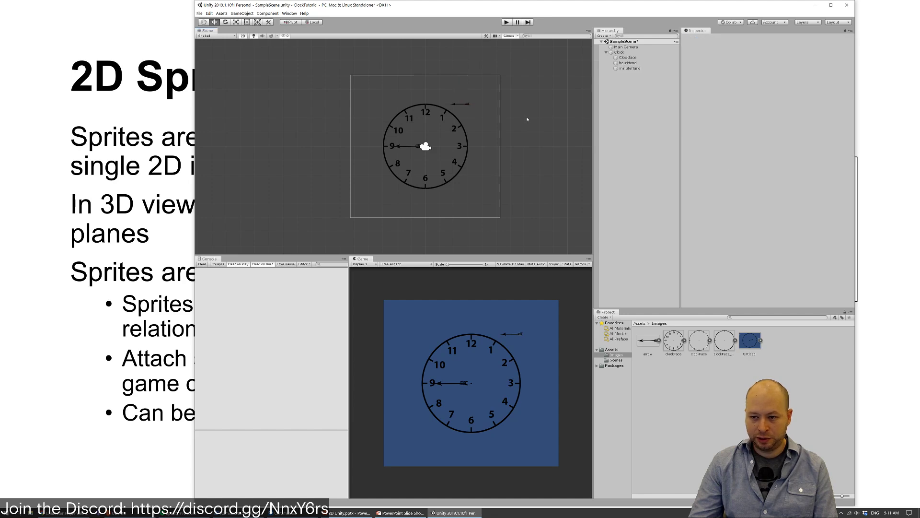
click(463, 105)
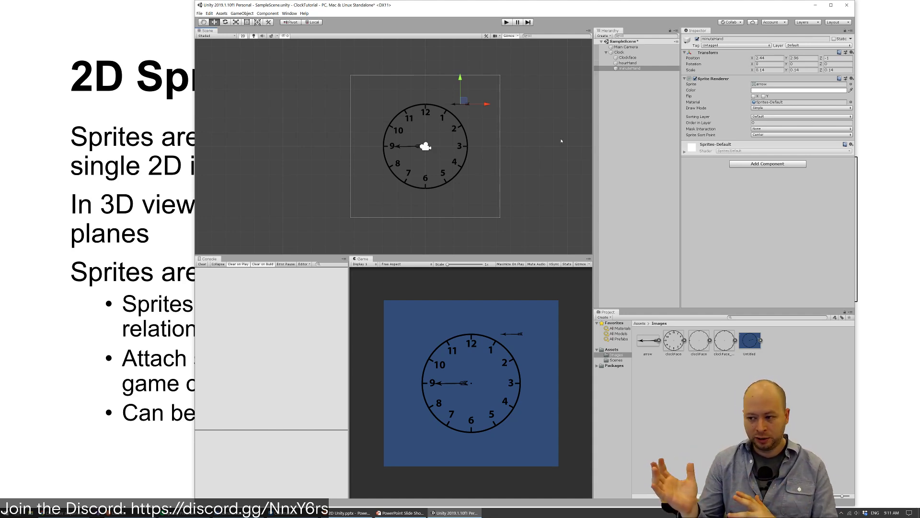
Create an empty game object under the Clock parent and name it hourHand
right_click(628, 80)
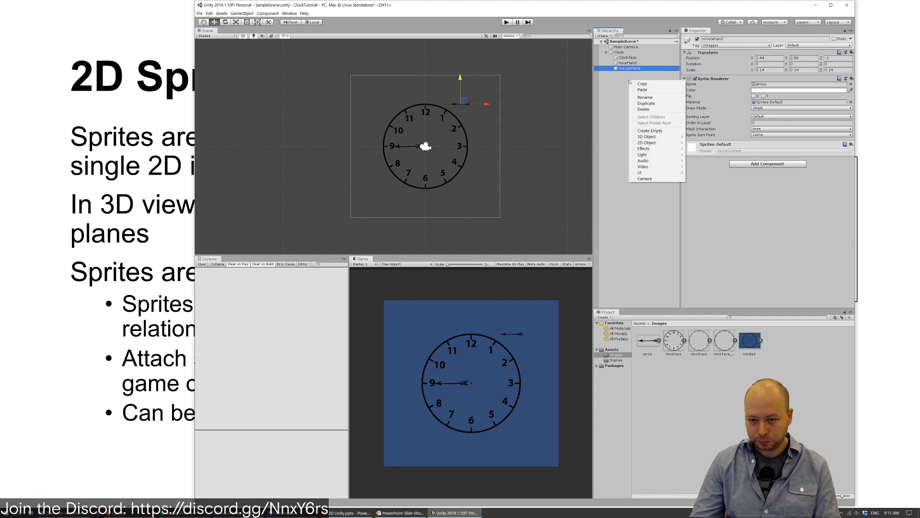
click(660, 132)
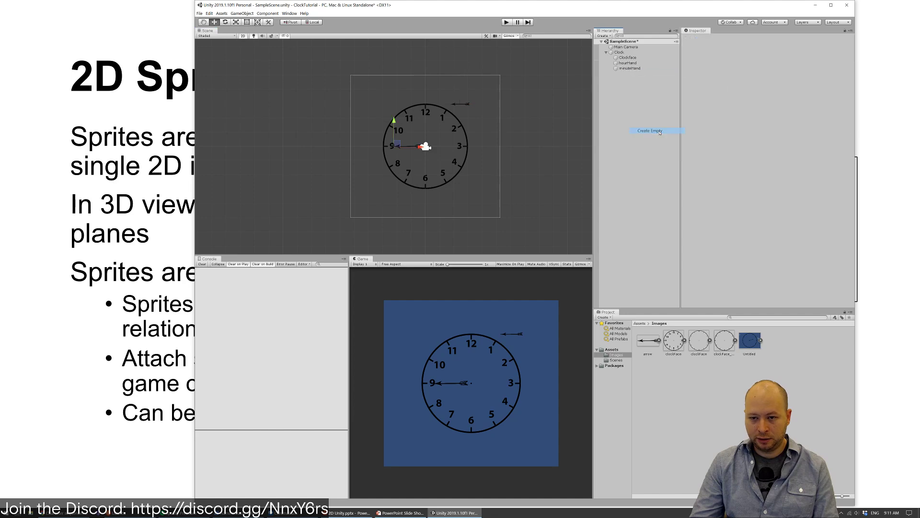
drag(624, 71, 622, 53)
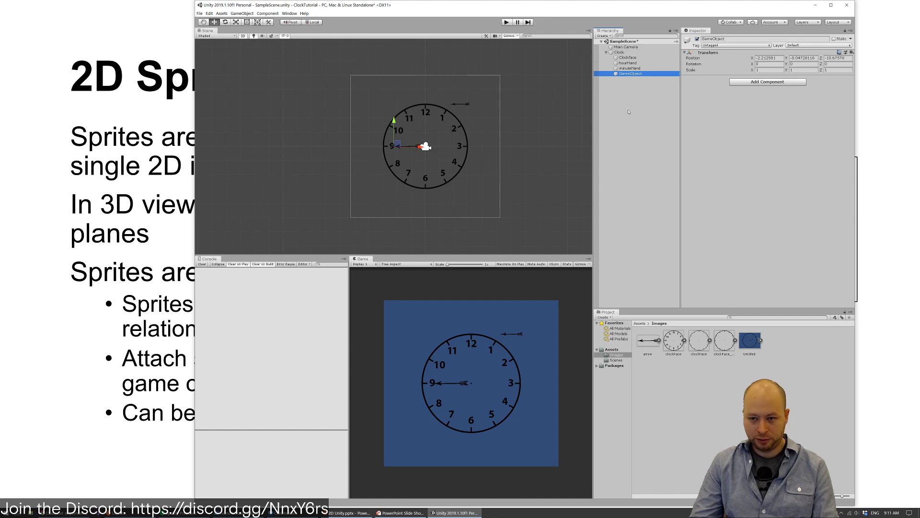
key(F2)
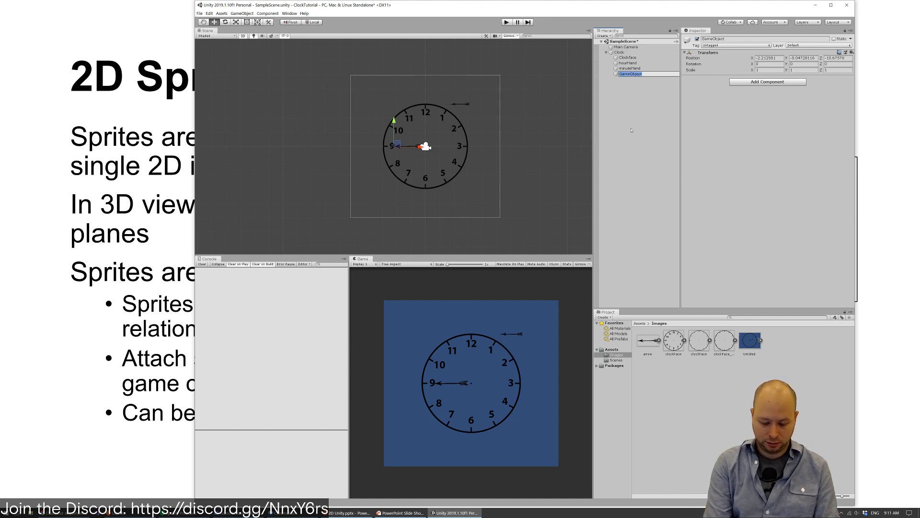
text(hourHa)
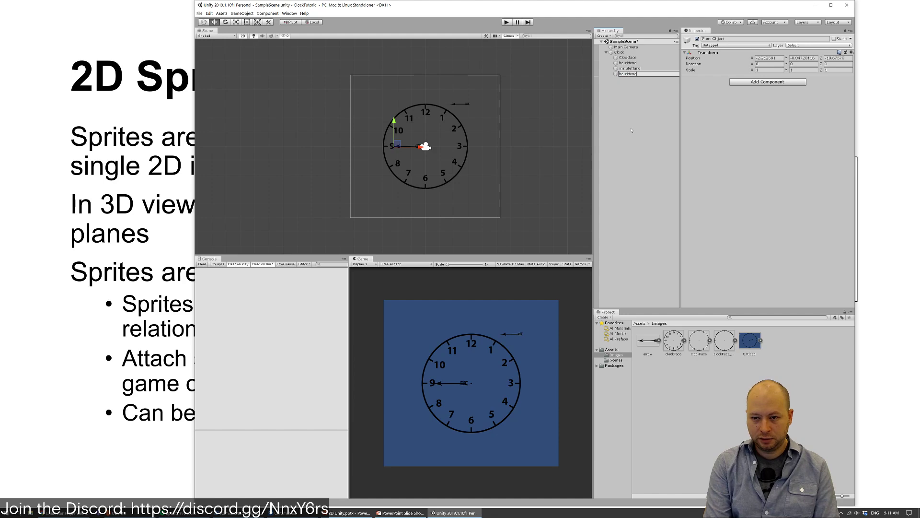
text(nd)
key(Return)
Rename the original hour hand arrow object to hourHandSprite
click(629, 63)
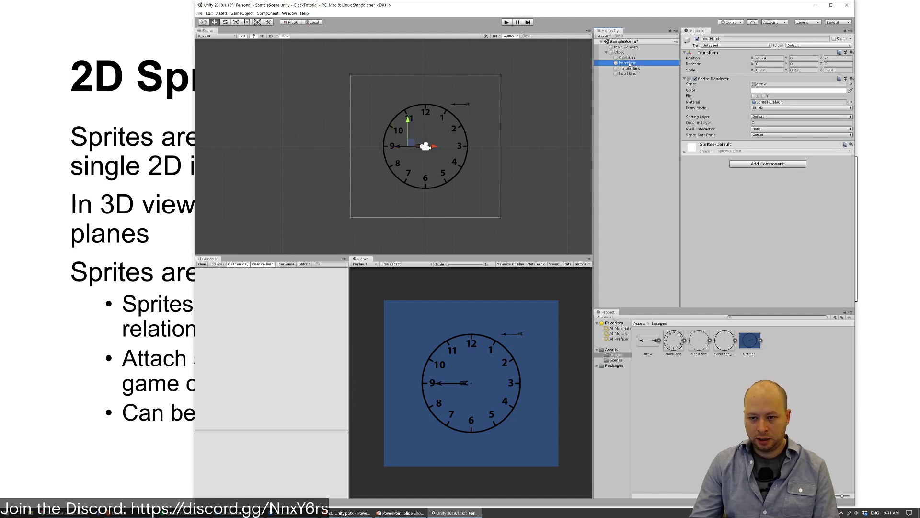
key(F2)
text(sp)
key(BackSpace)
key(BackSpace)
text(gho)
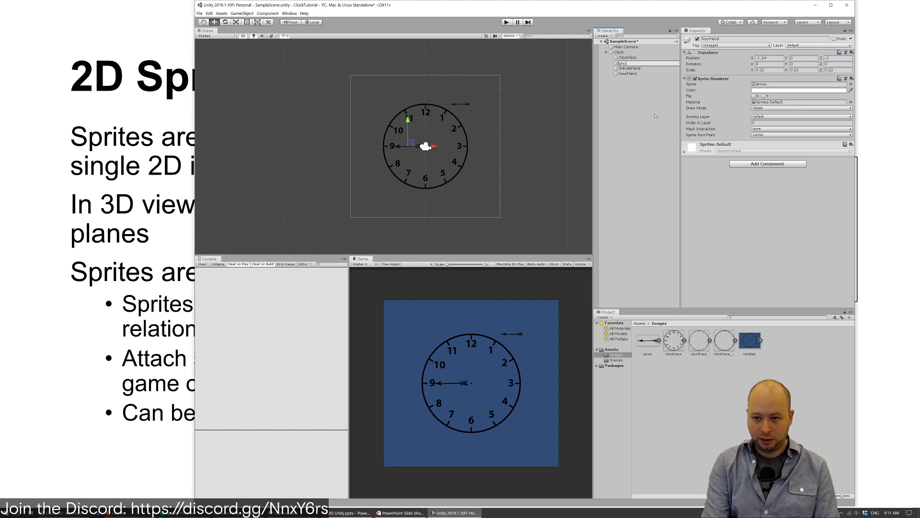
text(hourHan)
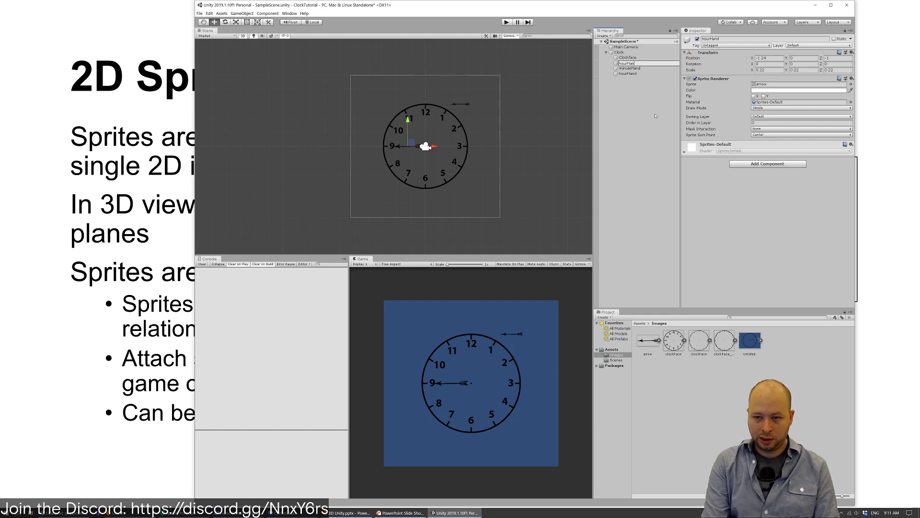
text(dSprite)
key(Return)
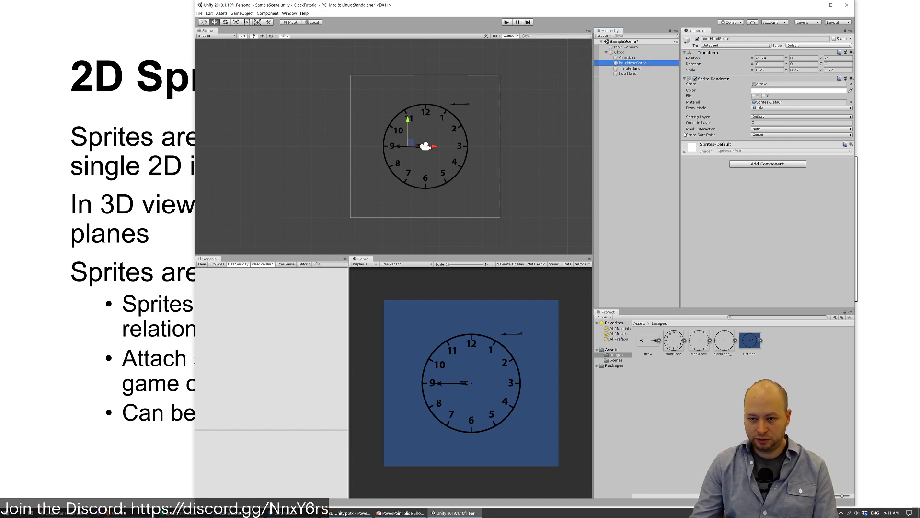
Rename the minute hand arrow object to minuteHandSprite
click(642, 69)
key(F2)
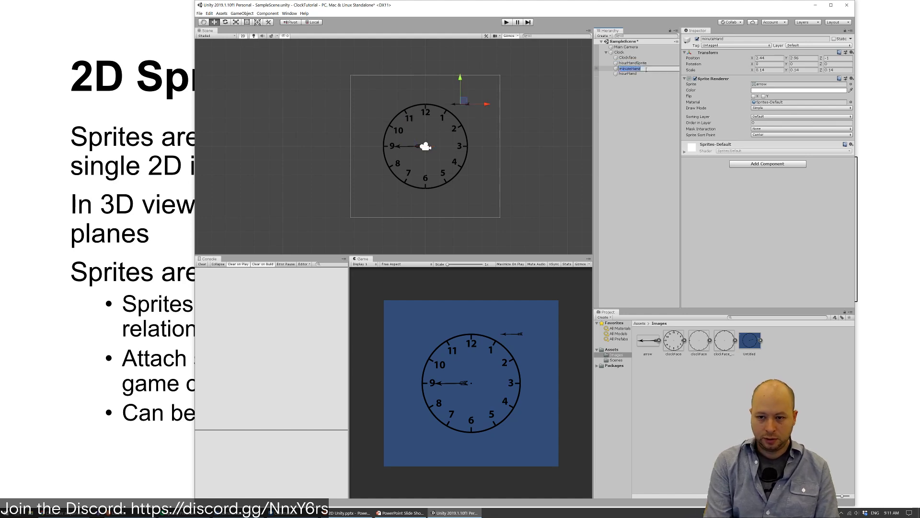
text(minuteHandSprit)
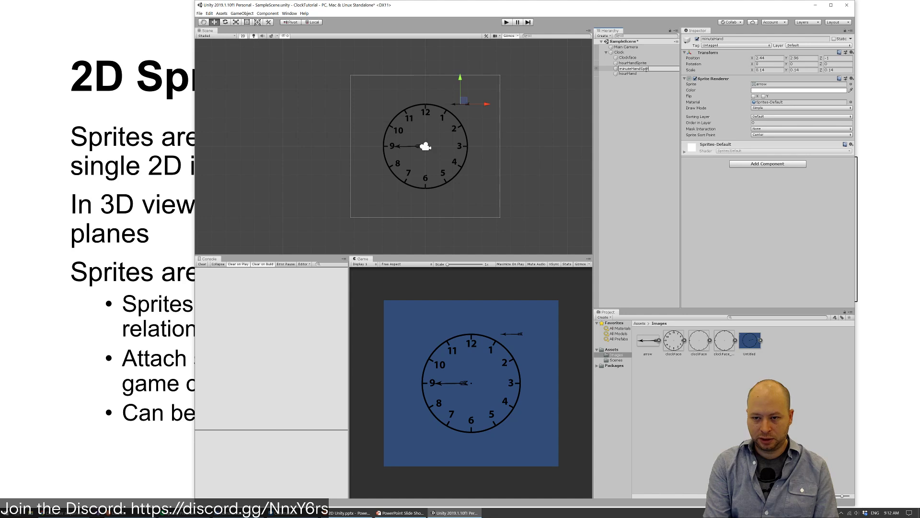
text(e)
key(Return)
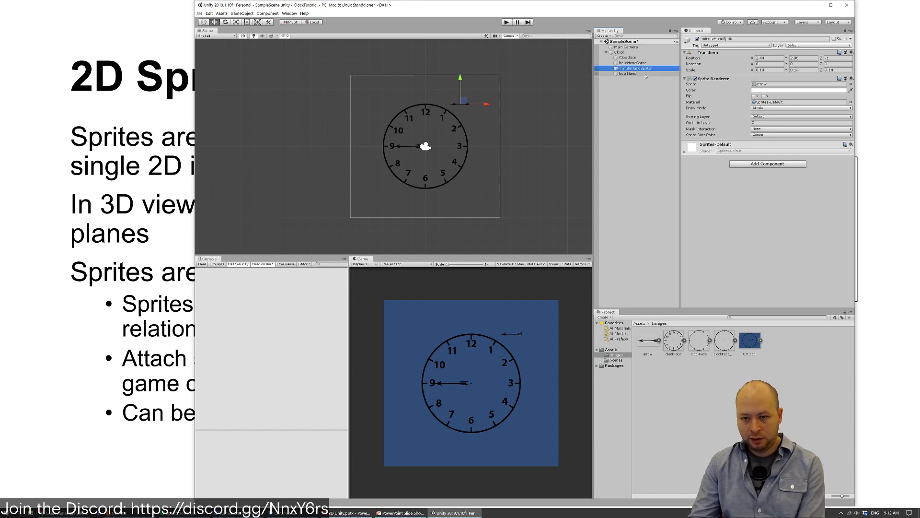
Delete the minuteHandSprite object and rename hourHandSprite to handSprite
key(Delete)
click(633, 63)
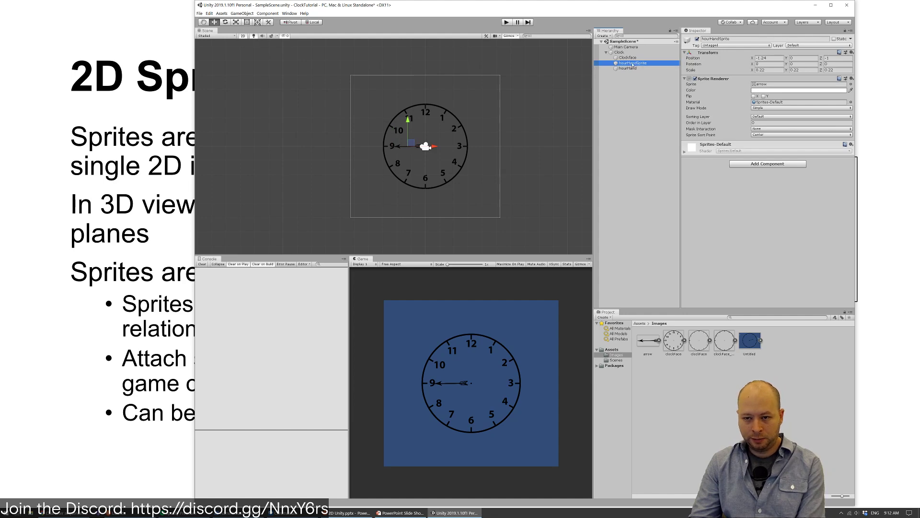
click(631, 64)
text(h)
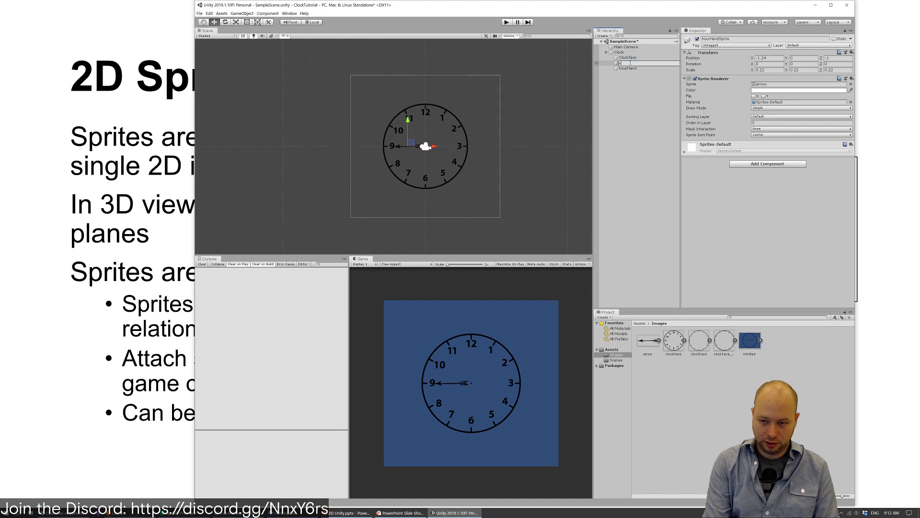
text(andSprite)
key(Return)
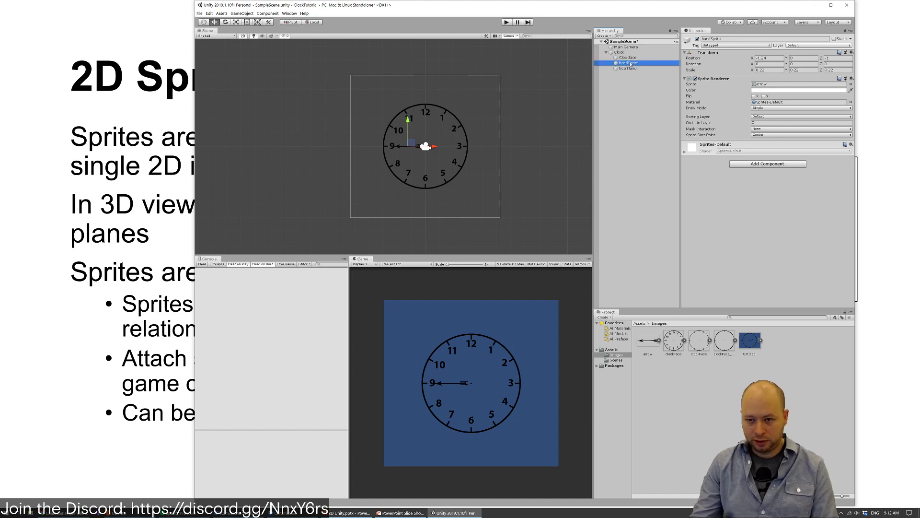
Nest handSprite under the hourHand object and set hourHand's position to 0, 0, 0
drag(631, 64, 630, 69)
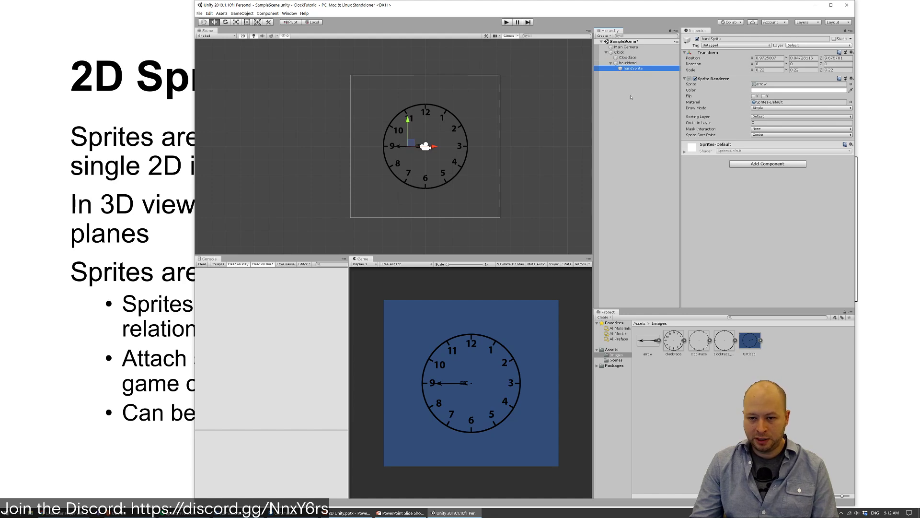
click(628, 63)
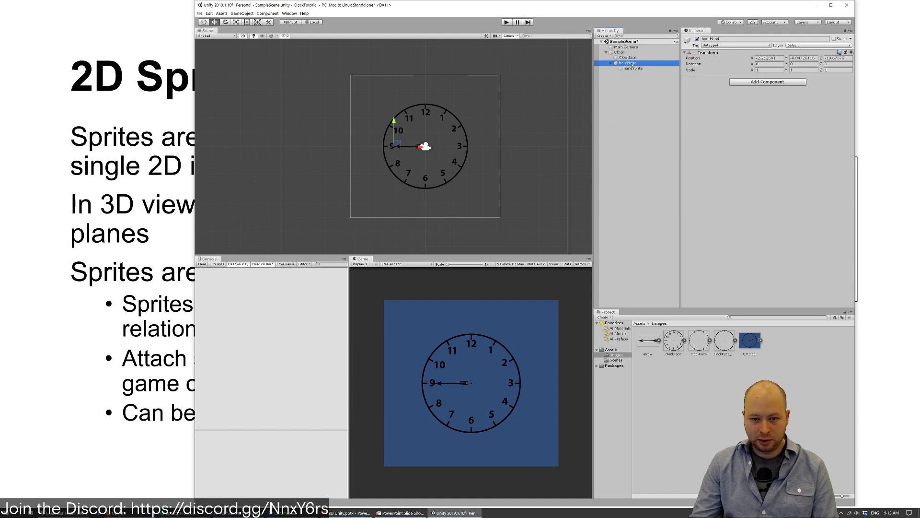
click(815, 58)
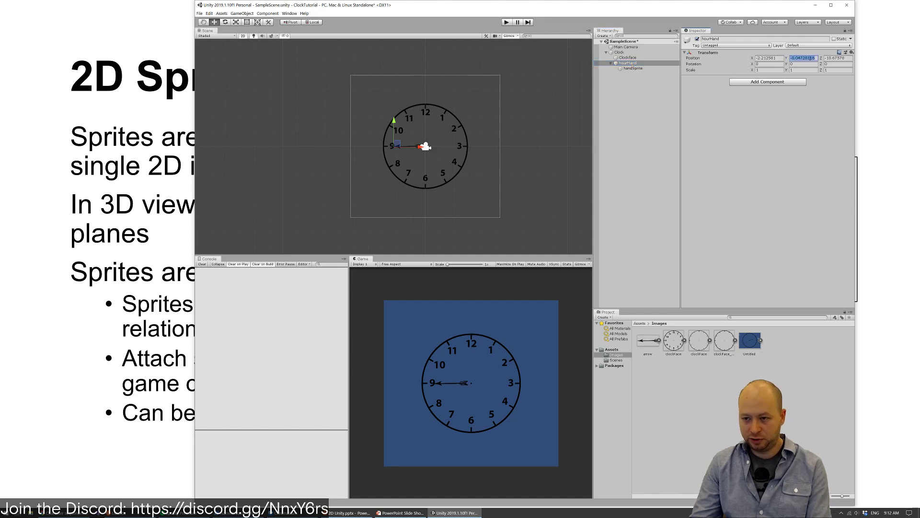
text(0)
key(Tab)
text(0)
click(765, 58)
text(0)
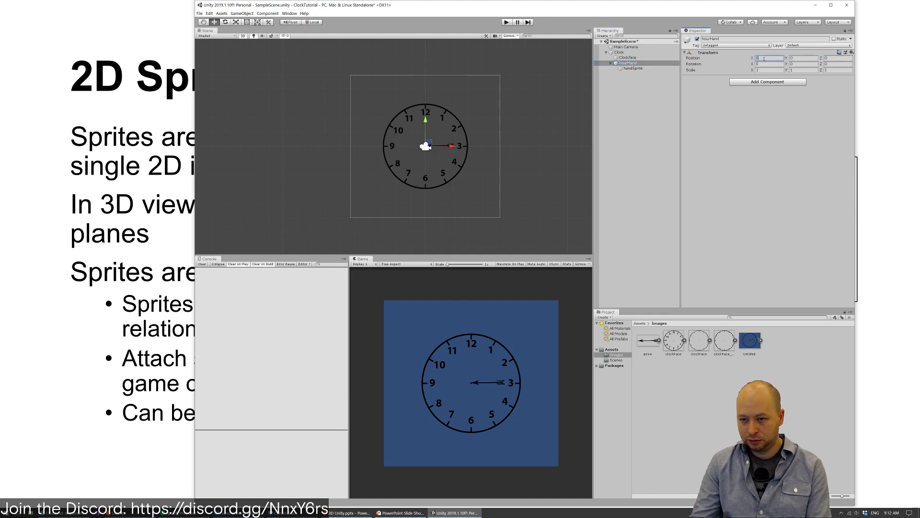
click(805, 64)
Set handSprite's position to 0 on the X, Y and Z axes
click(633, 68)
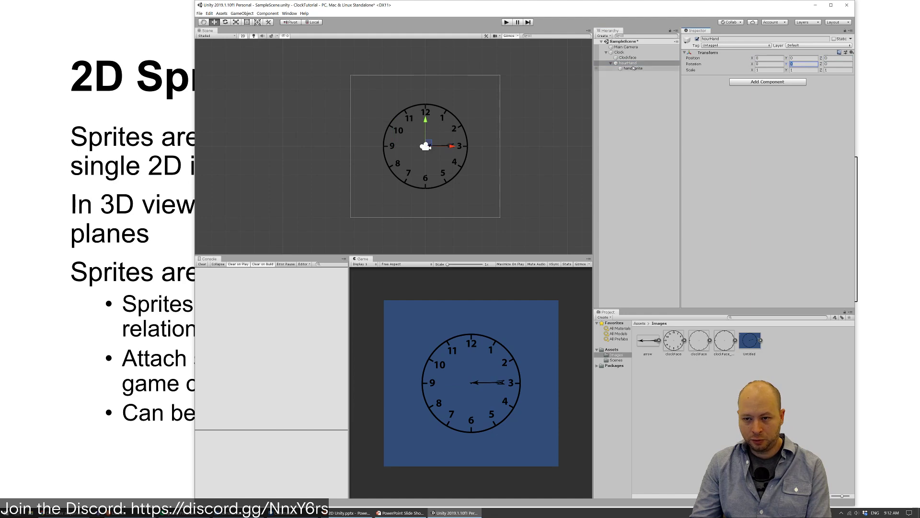
click(805, 58)
key(Tab)
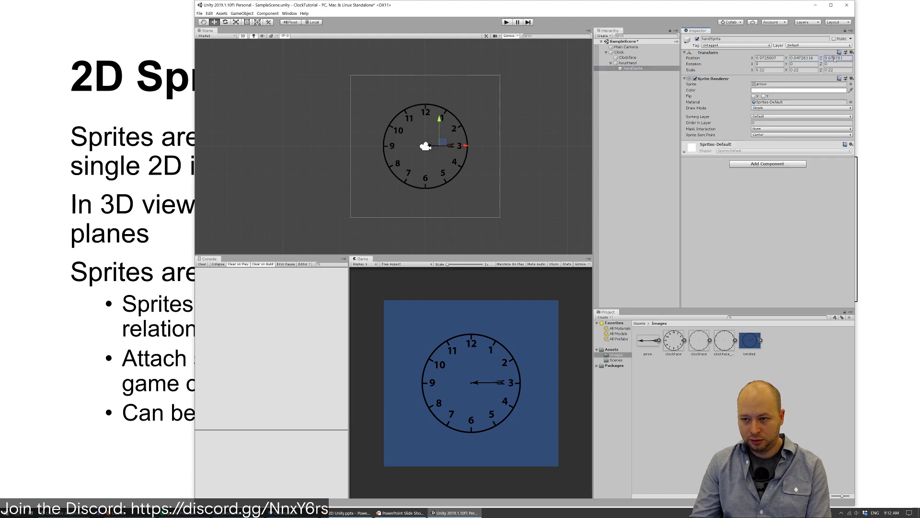
text(0)
click(809, 58)
text(0)
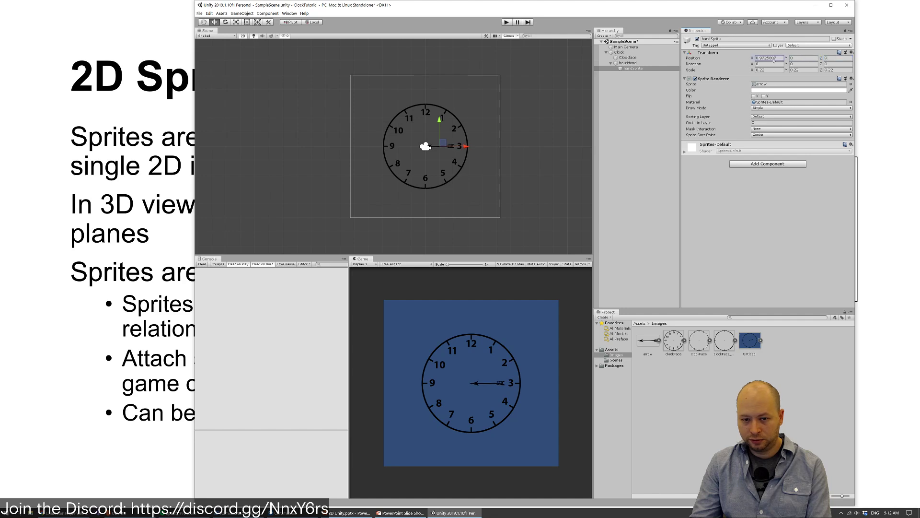
click(772, 58)
text(0)
key(Tab)
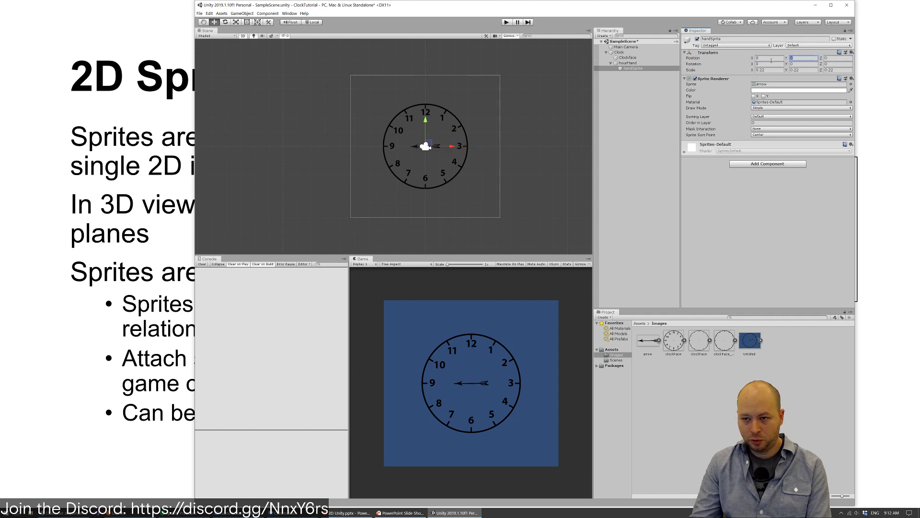
click(769, 58)
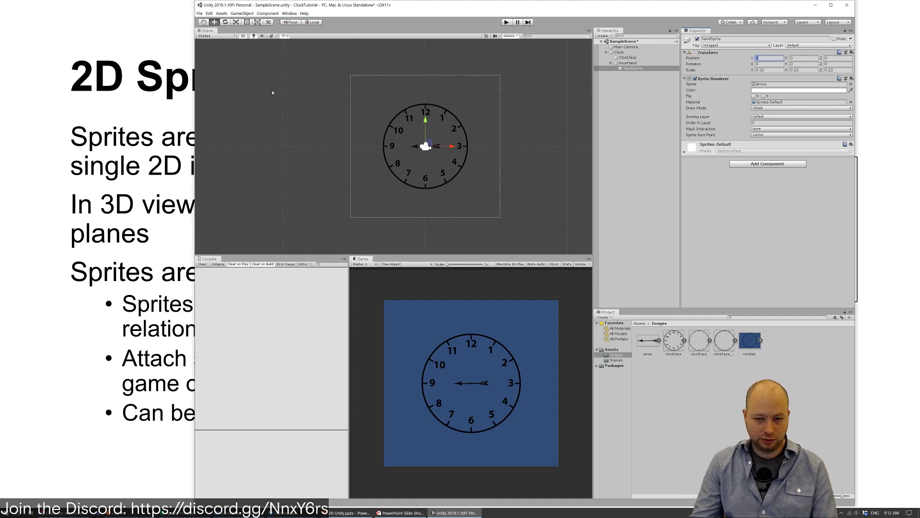
click(526, 135)
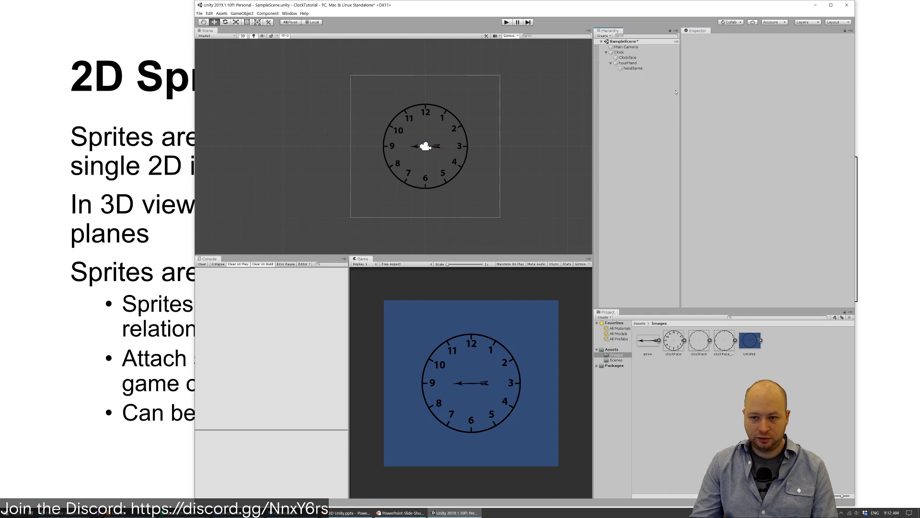
Set handSprite's Z rotation to -90 so the arrow points at 12
click(635, 70)
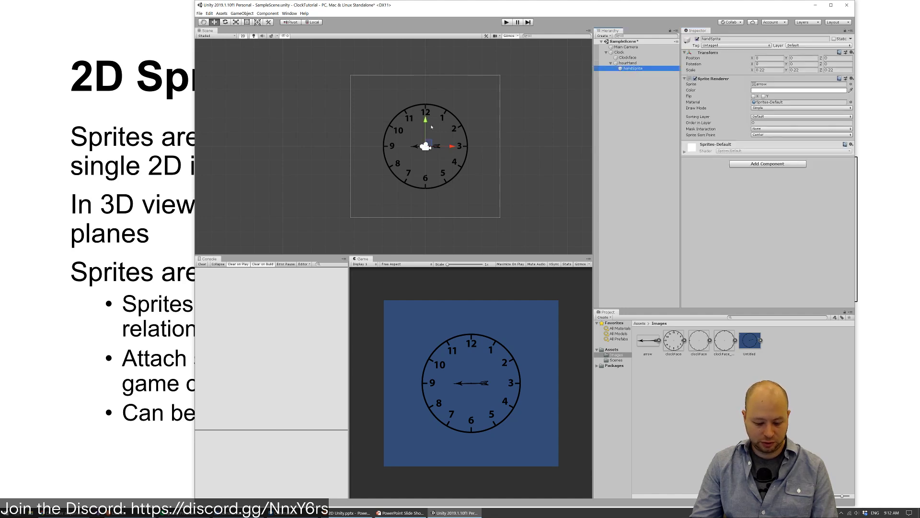
key(e)
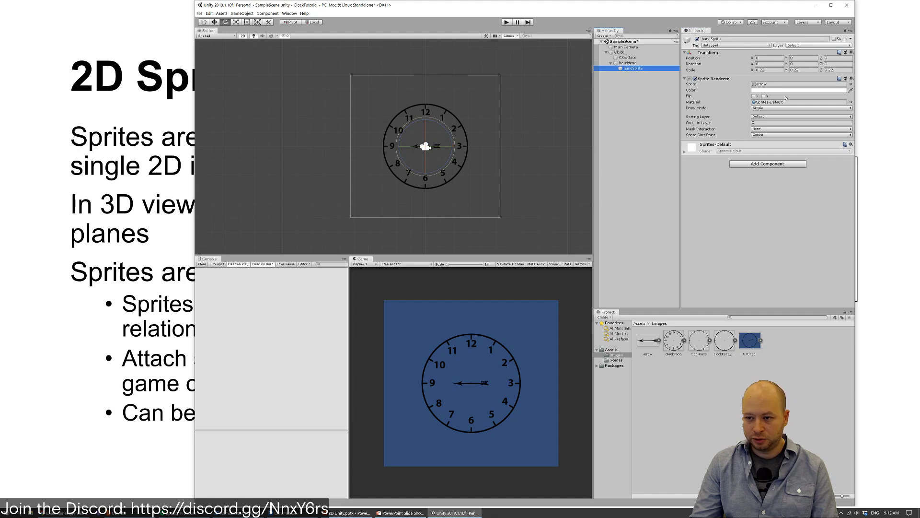
click(805, 64)
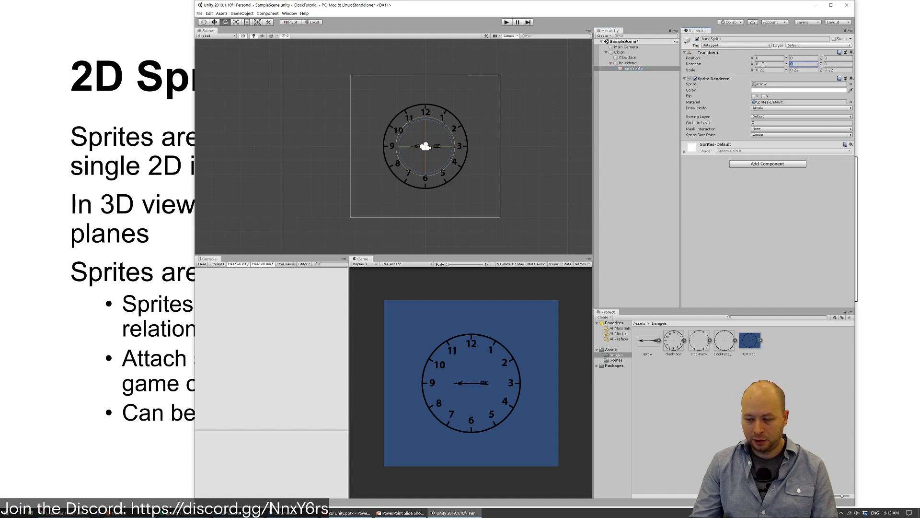
click(828, 64)
text(90)
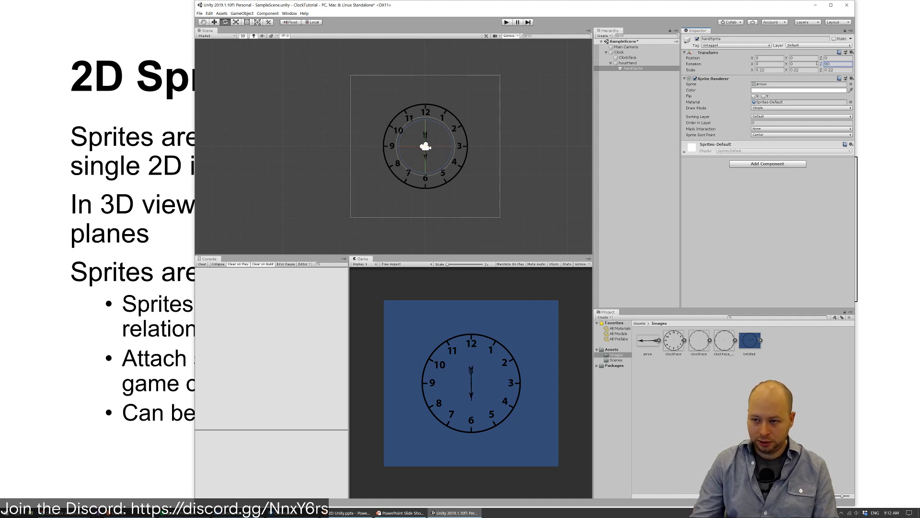
click(847, 64)
key(BackSpace)
text(90)
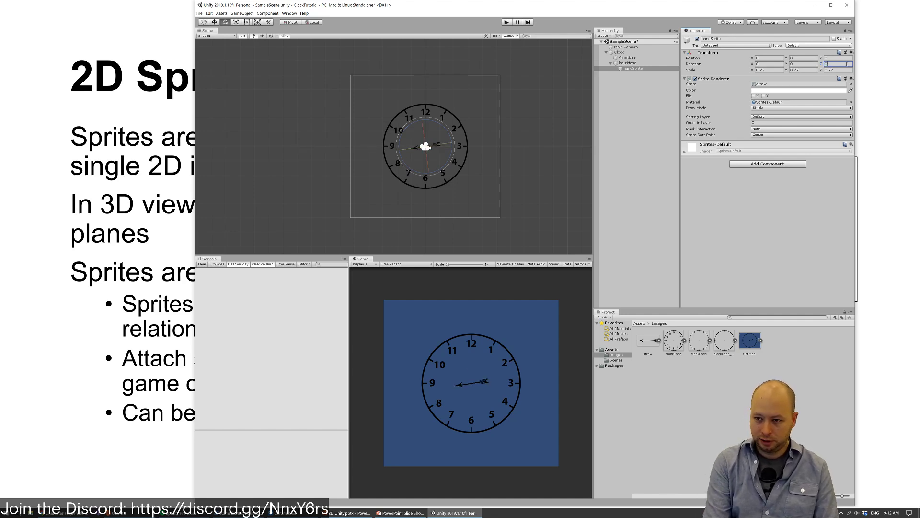
key(BackSpace)
key(BackSpace)
text(90)
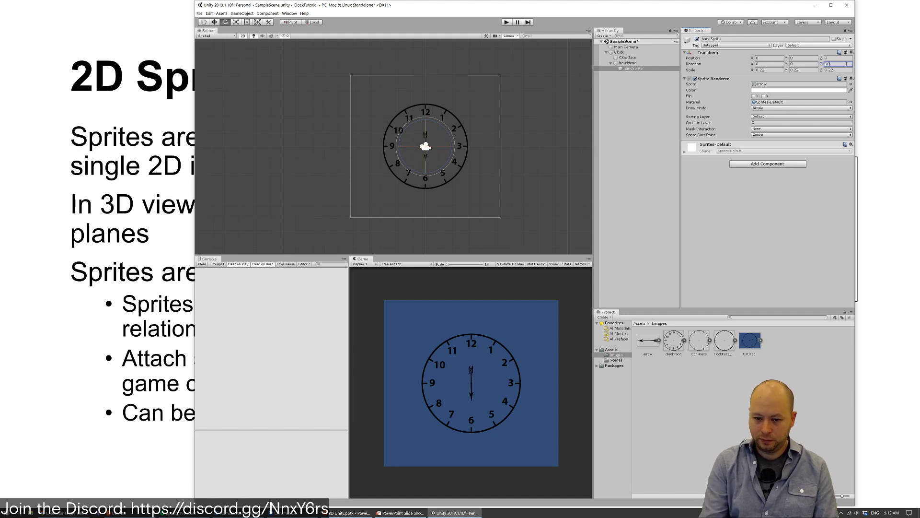
key(Home)
text(-)
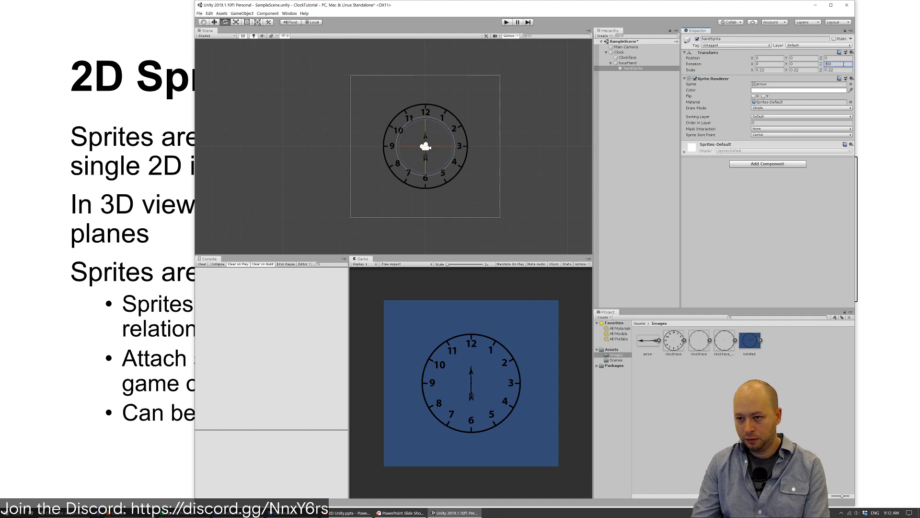
click(805, 63)
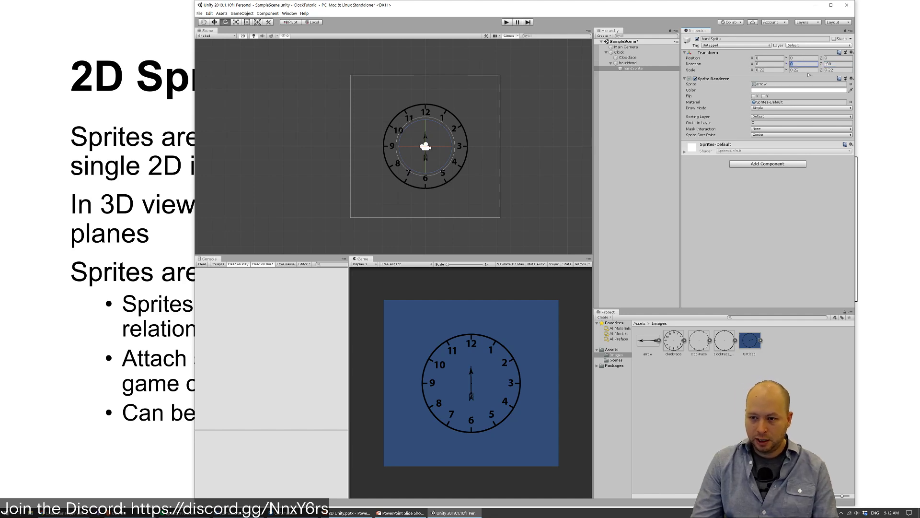
Try a Y position of 0.22 for handSprite, then return it to 0
click(809, 58)
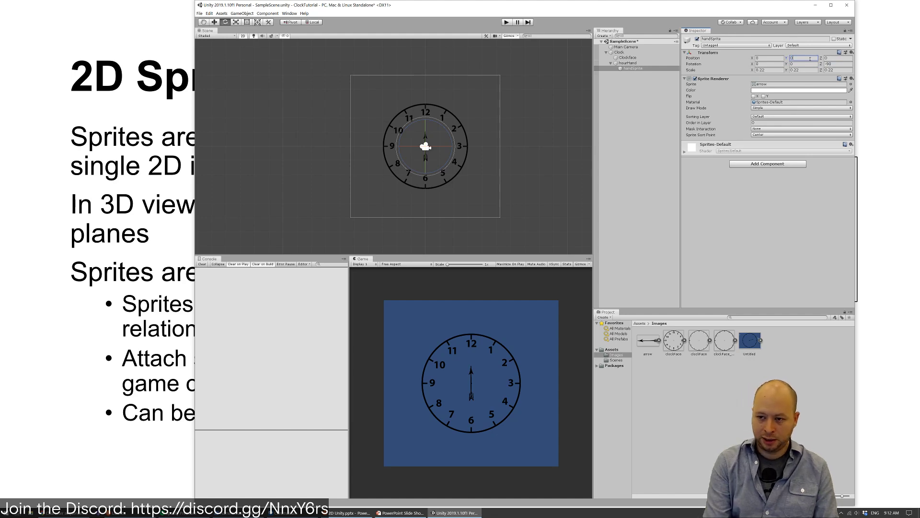
text(0.22)
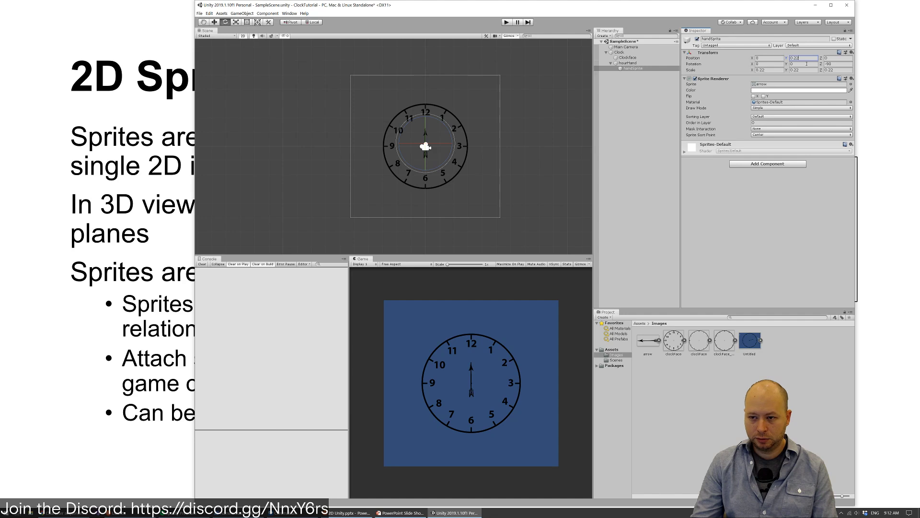
click(806, 64)
click(810, 58)
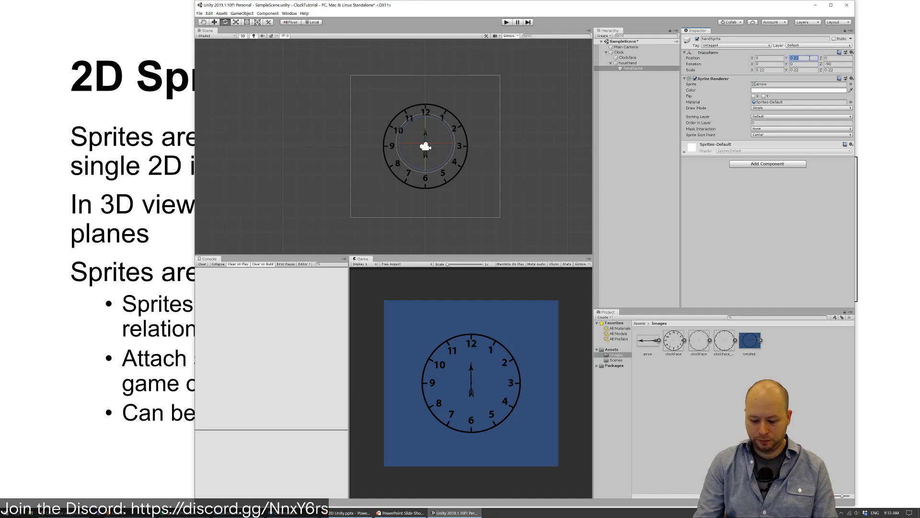
text(0)
click(806, 64)
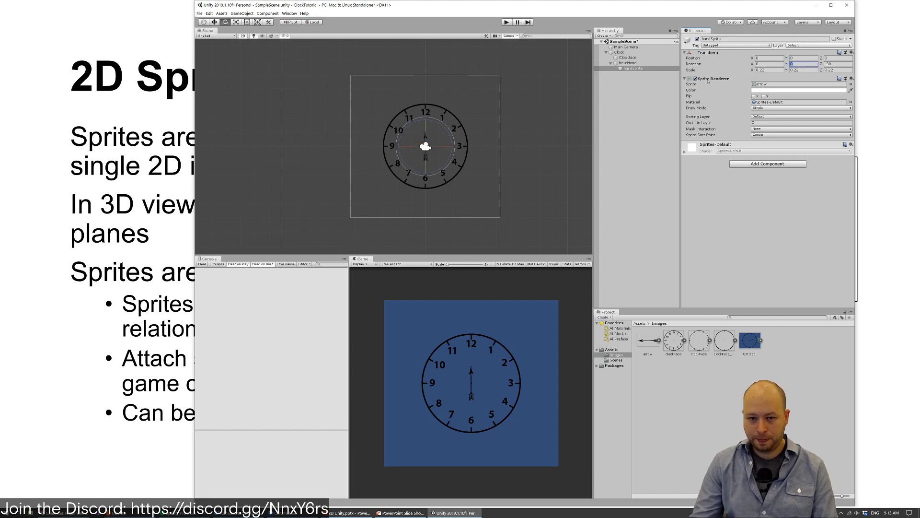
click(809, 70)
Set handSprite's Y position to 1.05 to place its tail near the clock centre
click(808, 58)
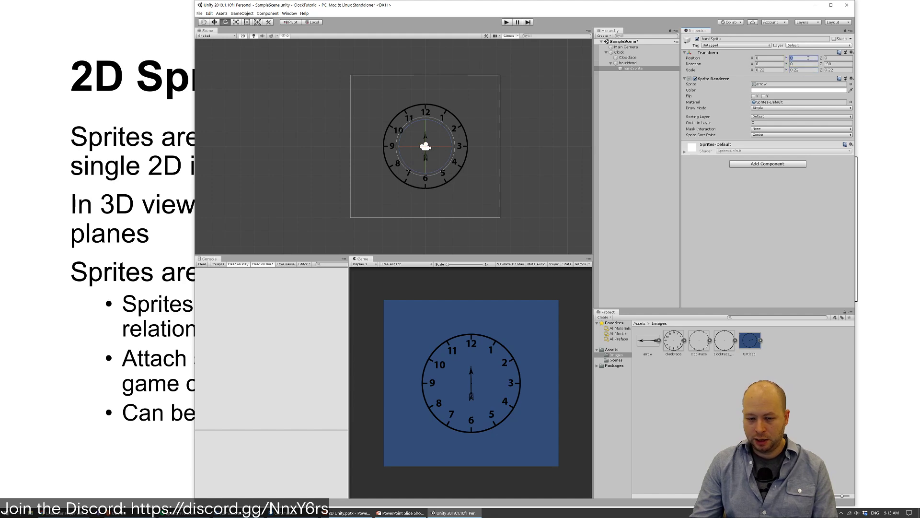
text(1)
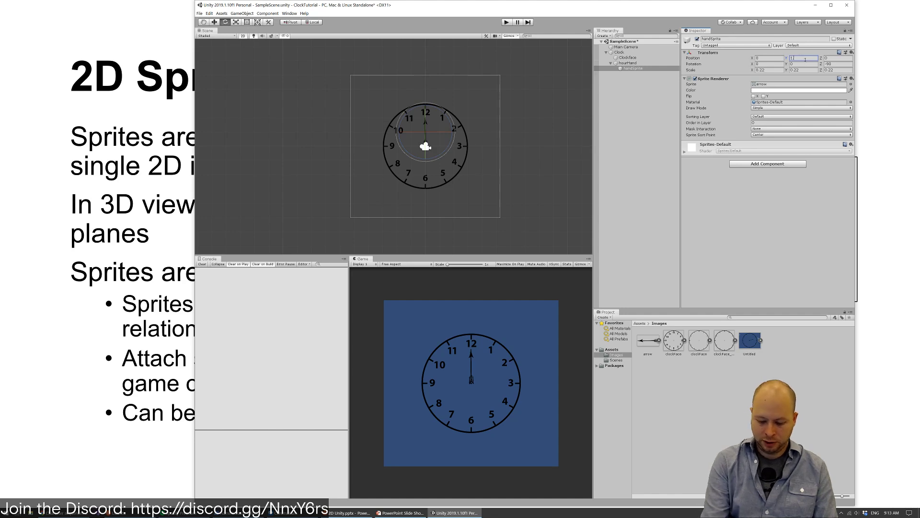
text(.04)
key(BackSpace)
text(5)
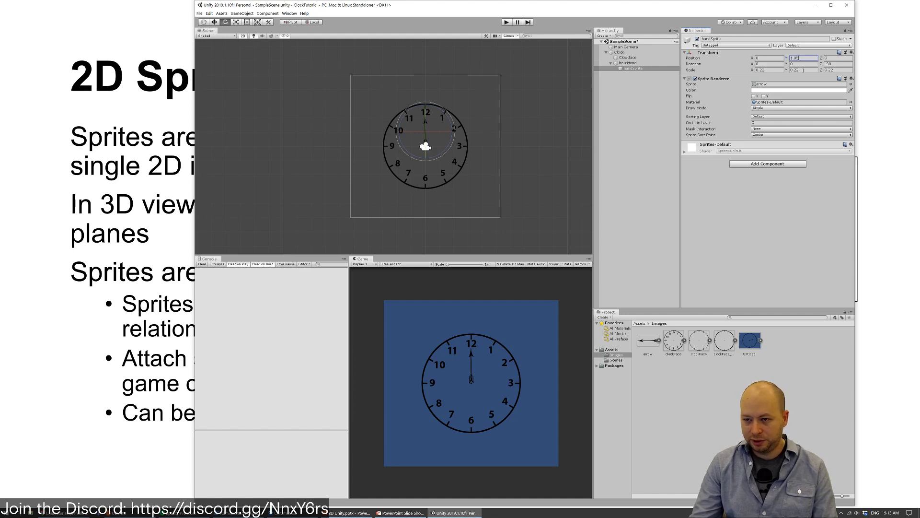
Set handSprite's scale to 0.2 on the X, Y and Z axes
click(770, 70)
text(0.2)
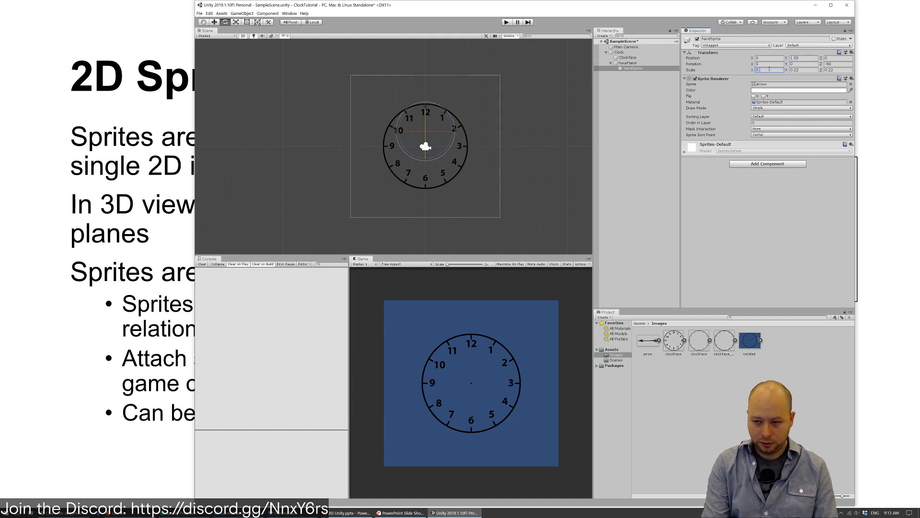
click(794, 69)
text(0.2)
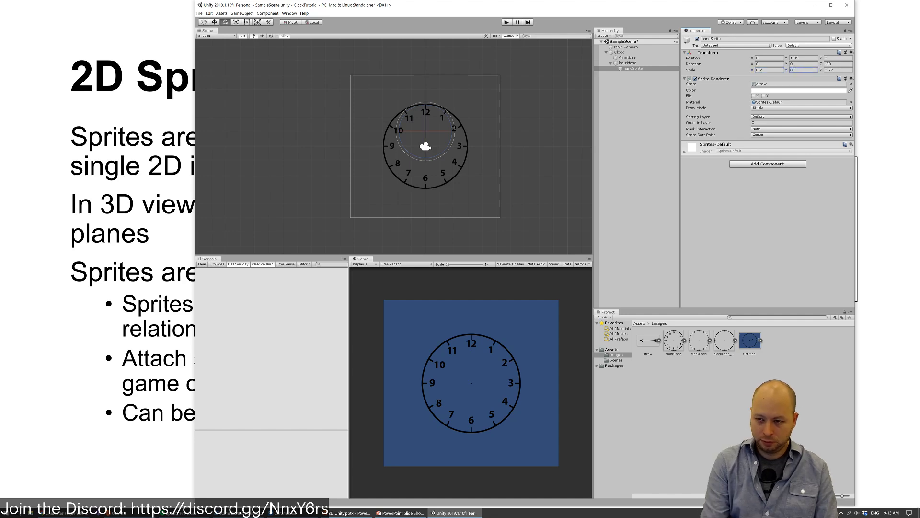
key(Tab)
text(0.2)
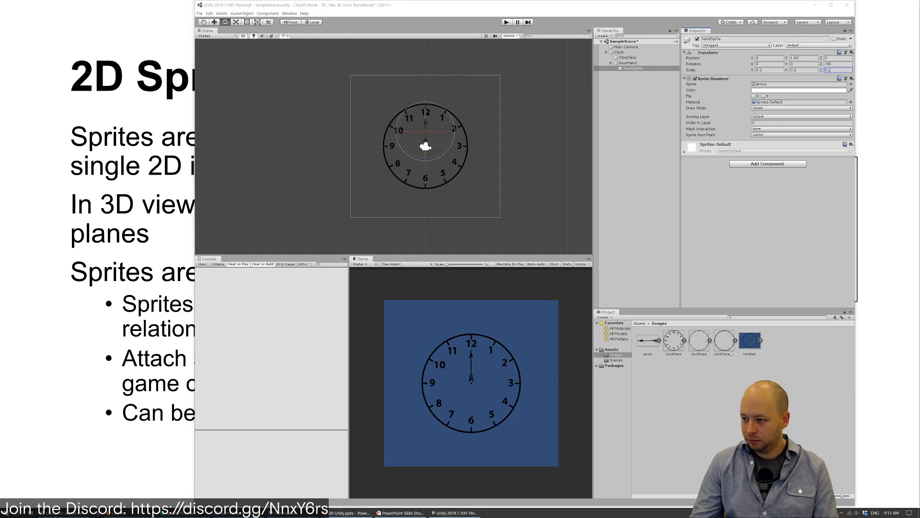
Set handSprite's Y position to 0.75, after trying 0.5 and 0.8
click(811, 57)
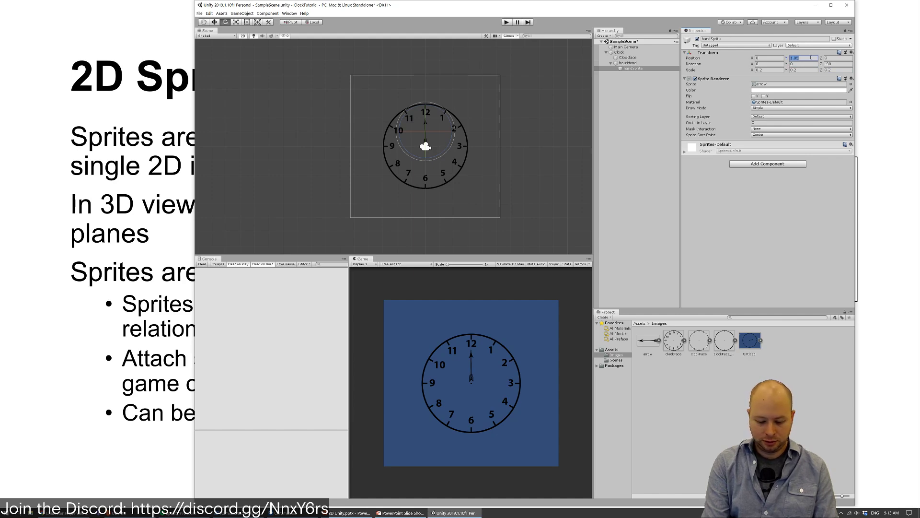
text(.5)
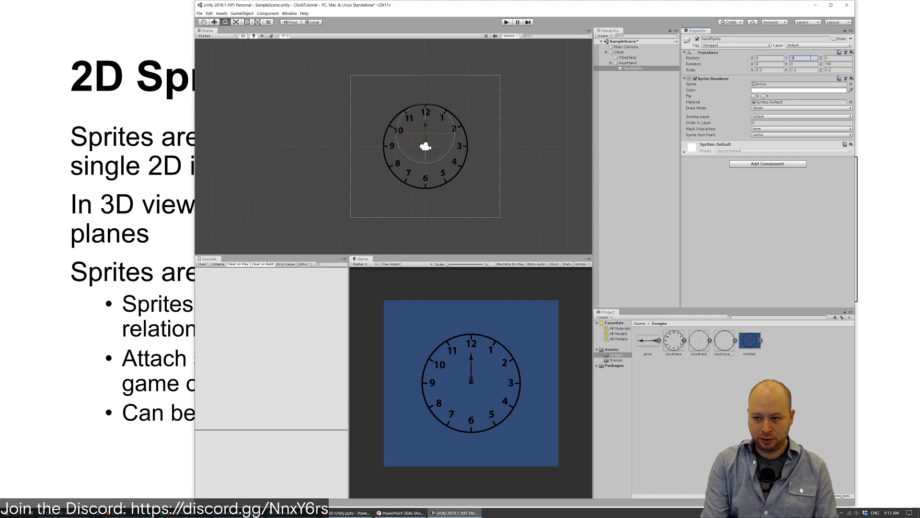
key(BackSpace)
text(8)
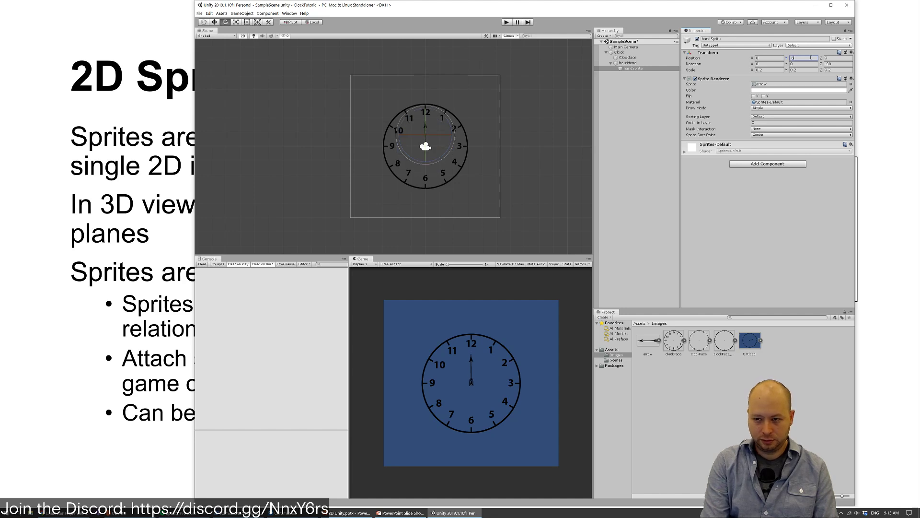
key(BackSpace)
key(BackSpace)
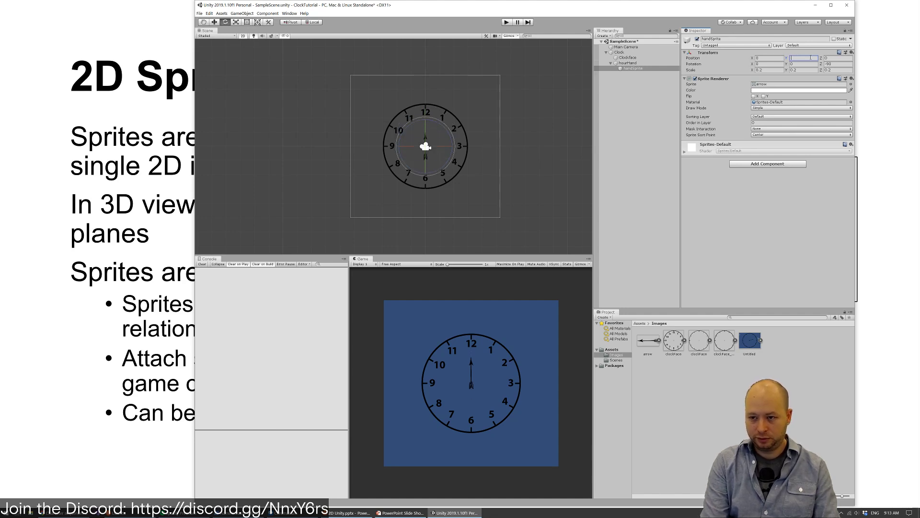
text(.75)
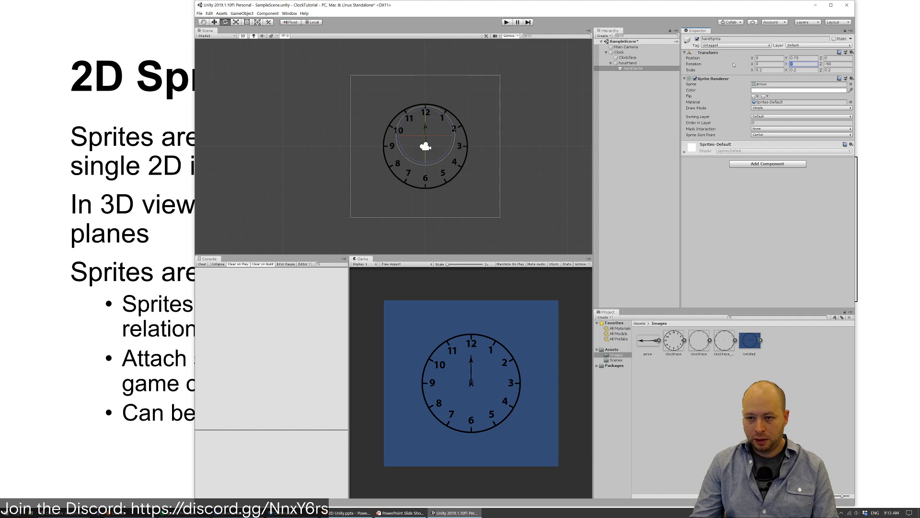
Try rotating the hourHand object about the clock centre, and undo the rotation
click(629, 63)
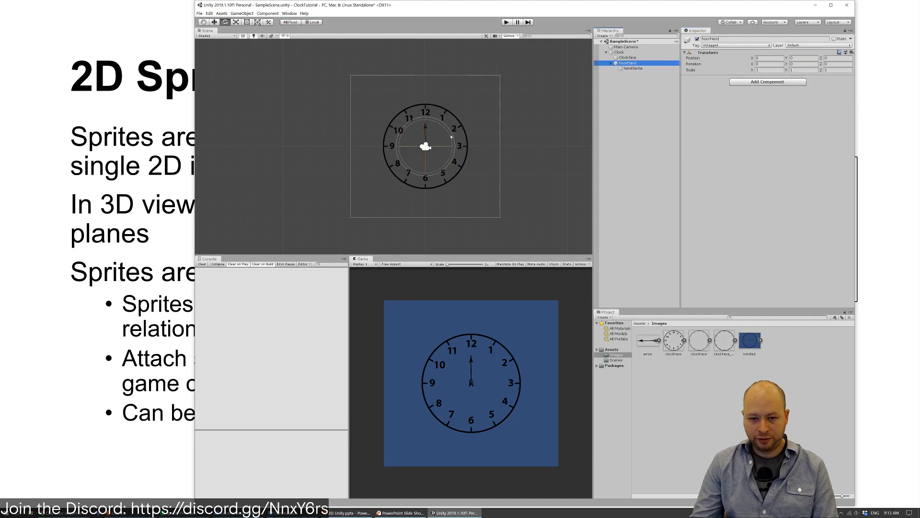
drag(452, 135, 480, 140)
key(ctrl+z)
click(514, 144)
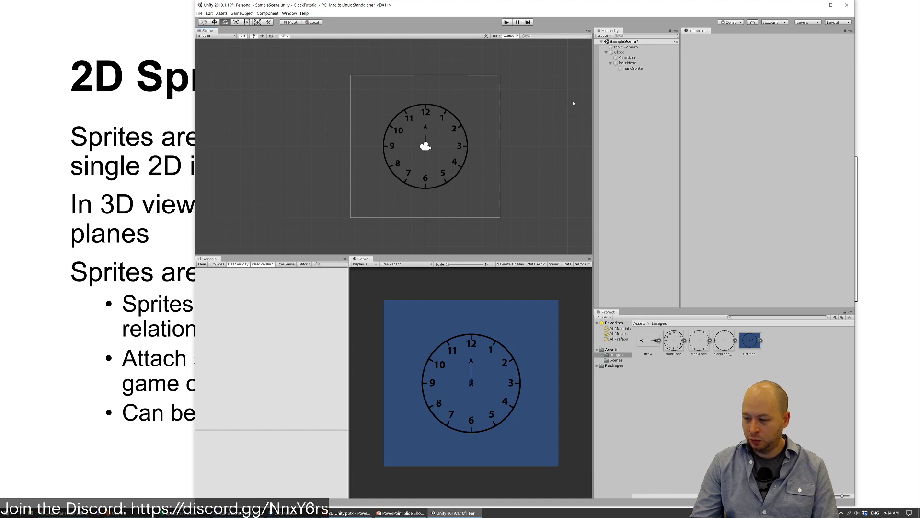
Create a new 2D sprite object outside the Clock group and assign the arrow image to it
click(610, 63)
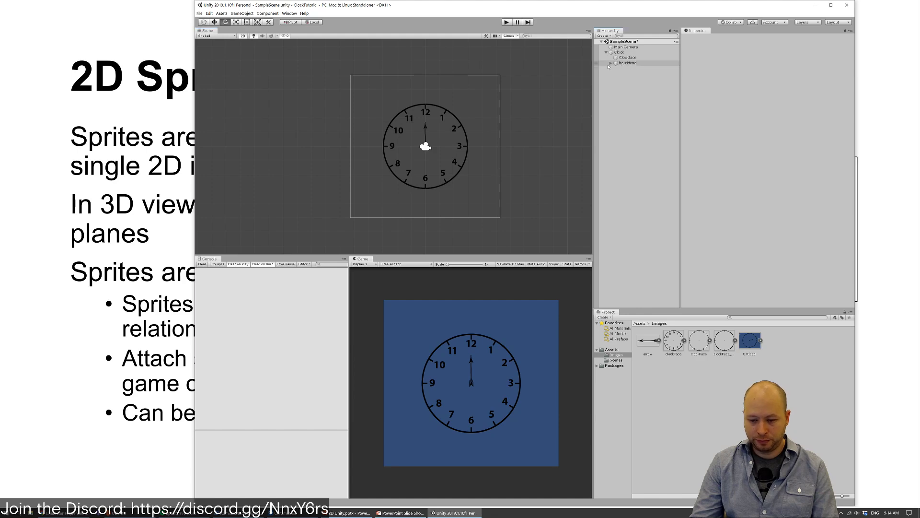
right_click(635, 83)
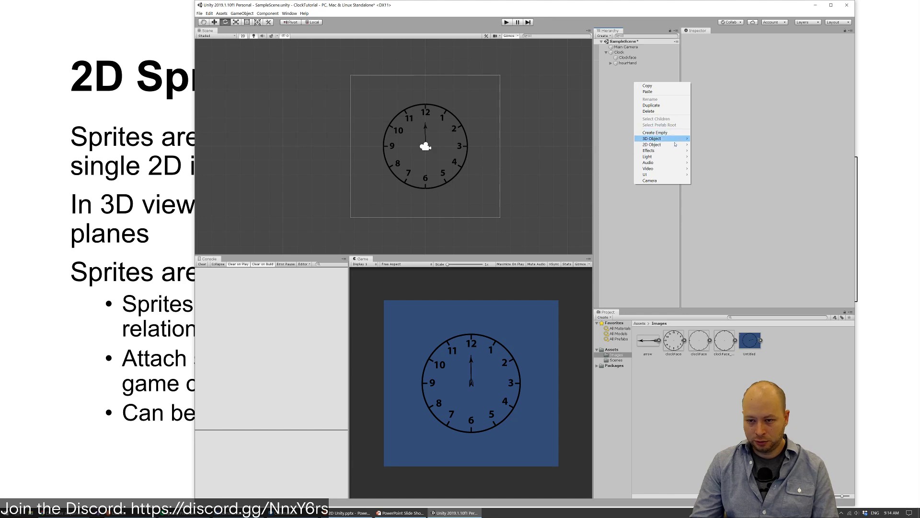
mouse_move(675, 144)
click(729, 145)
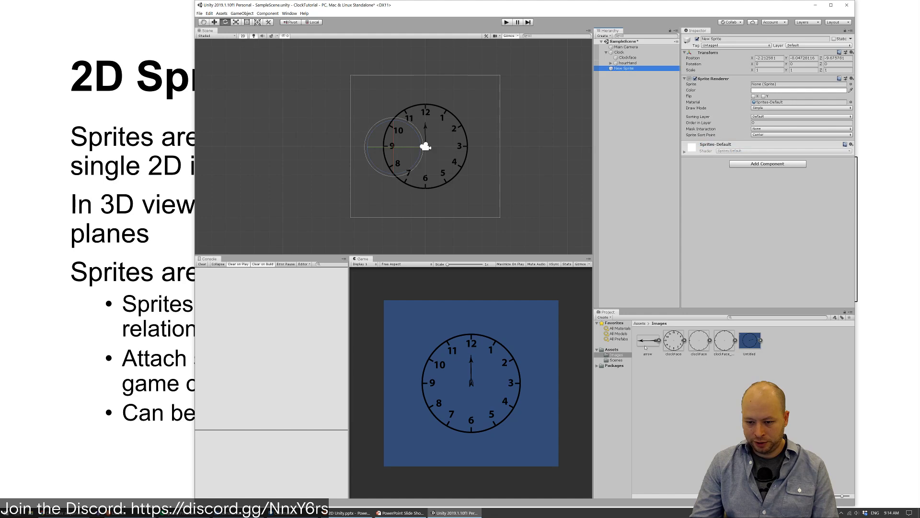
drag(646, 345, 779, 87)
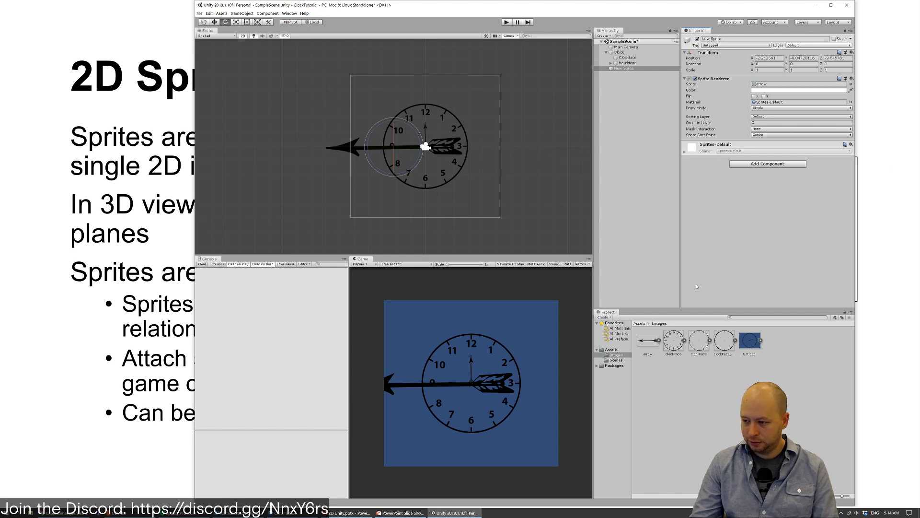
Delete the new large arrow sprite from the scene
click(650, 340)
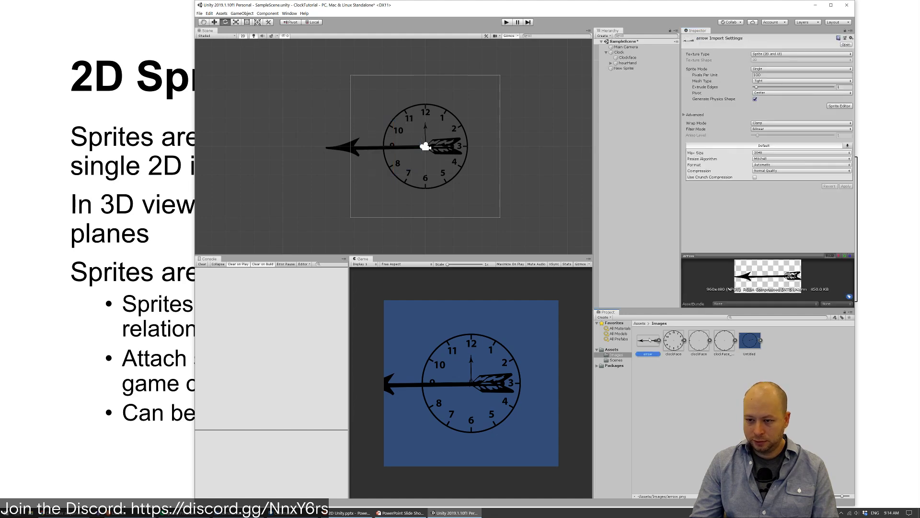
click(356, 153)
key(Delete)
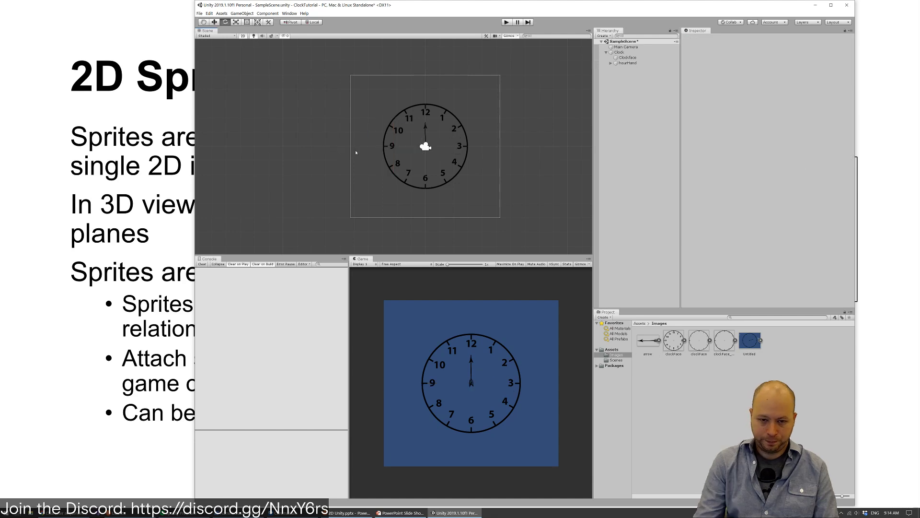
Open the arrow image in the Sprite Editor and enlarge the editor window over the scene
click(649, 340)
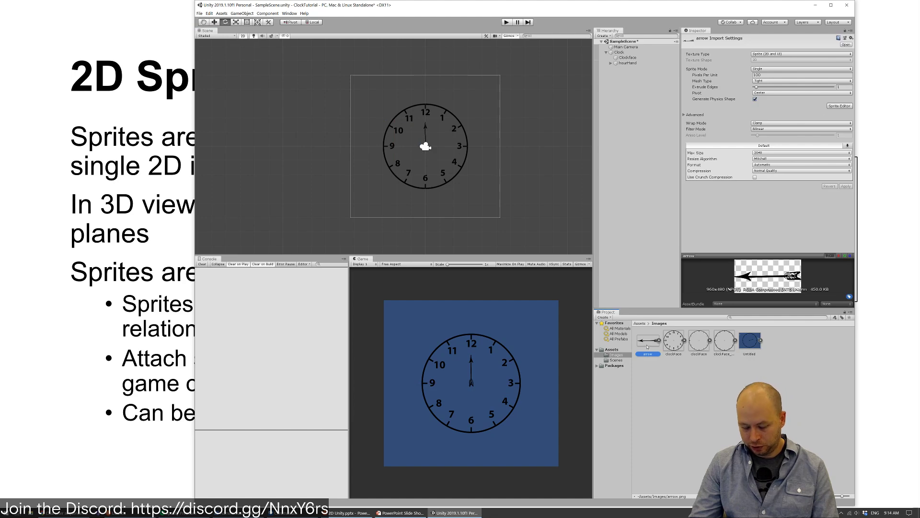
click(838, 106)
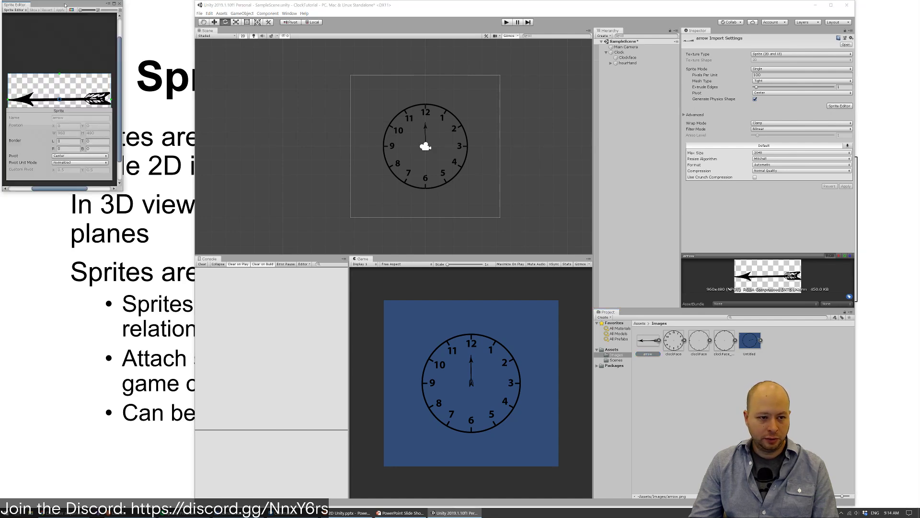
drag(64, 3, 385, 95)
drag(443, 284, 568, 414)
Try moving the arrow sprite's pivot to its feathered tail, and undo each attempt
drag(444, 255, 480, 255)
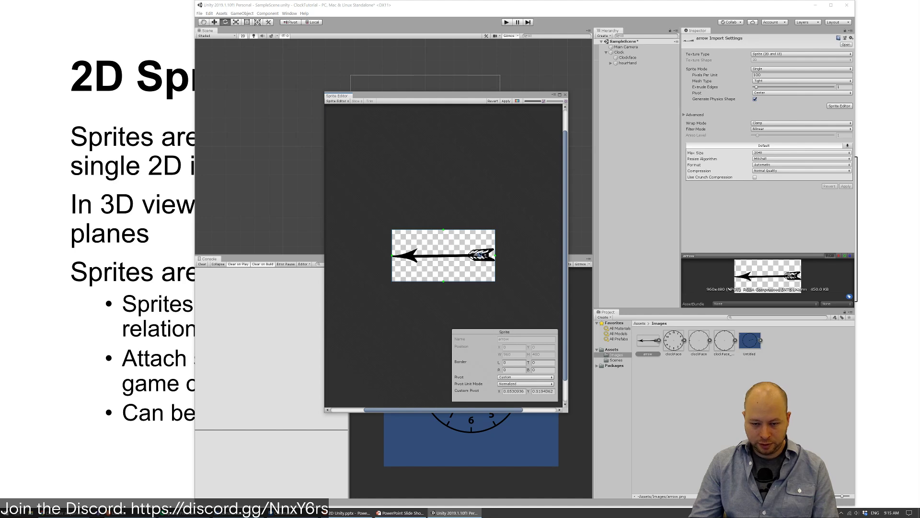
key(ctrl+z)
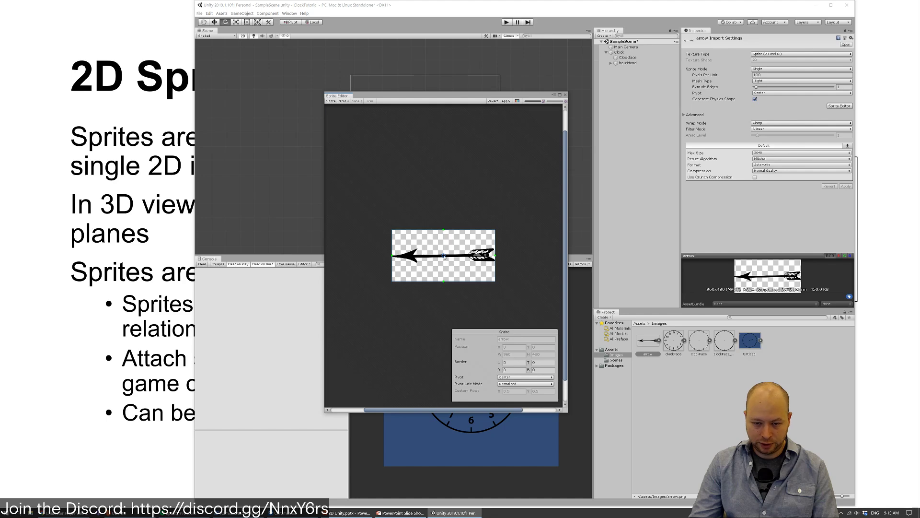
drag(444, 257, 480, 255)
key(ctrl+z)
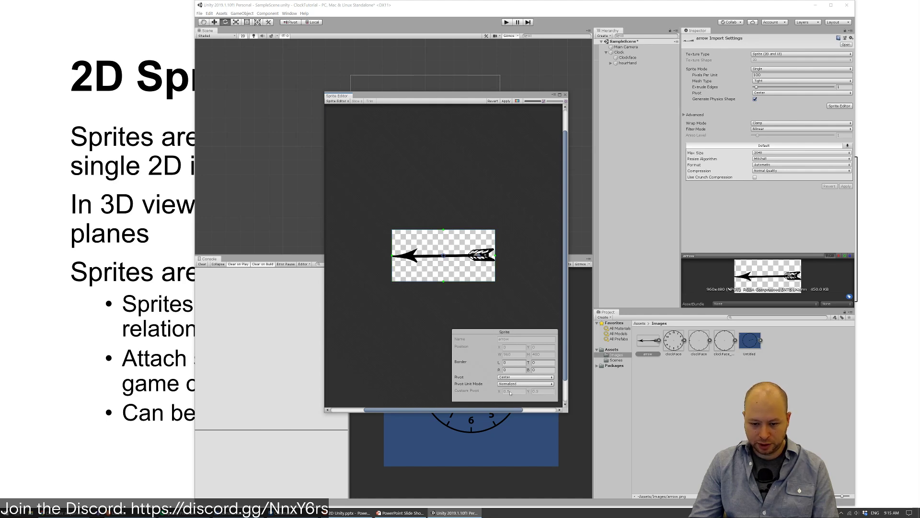
Move the arrow sprite's pivot into its feathered tail, at a custom pivot of about X 0.86, Y 0.51
drag(446, 258, 479, 255)
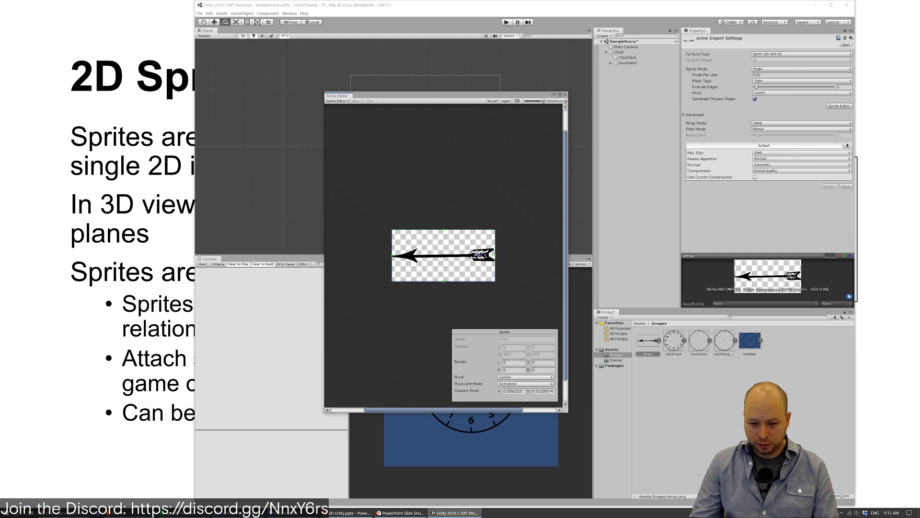
click(534, 385)
click(479, 373)
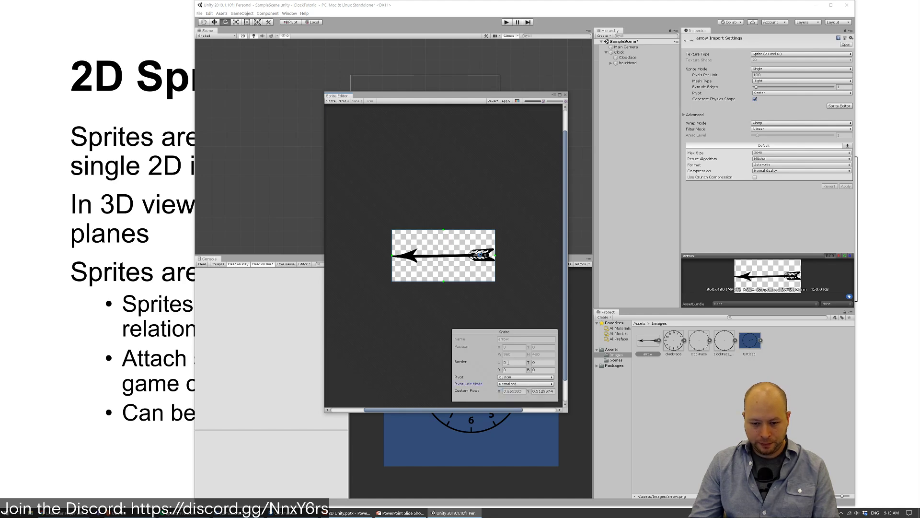
Set the arrow sprite's borders to about 123 at the top and 133 at the bottom, and apply the sprite changes
drag(443, 277, 444, 267)
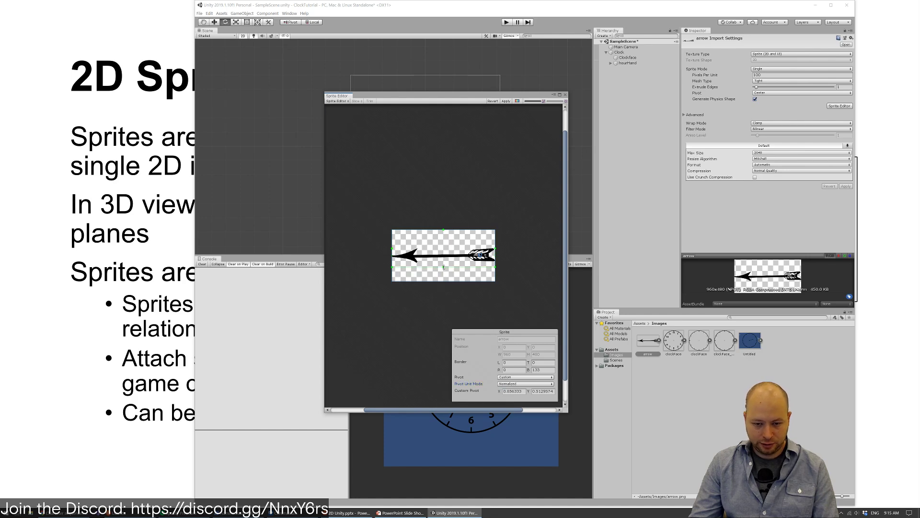
drag(445, 230, 444, 242)
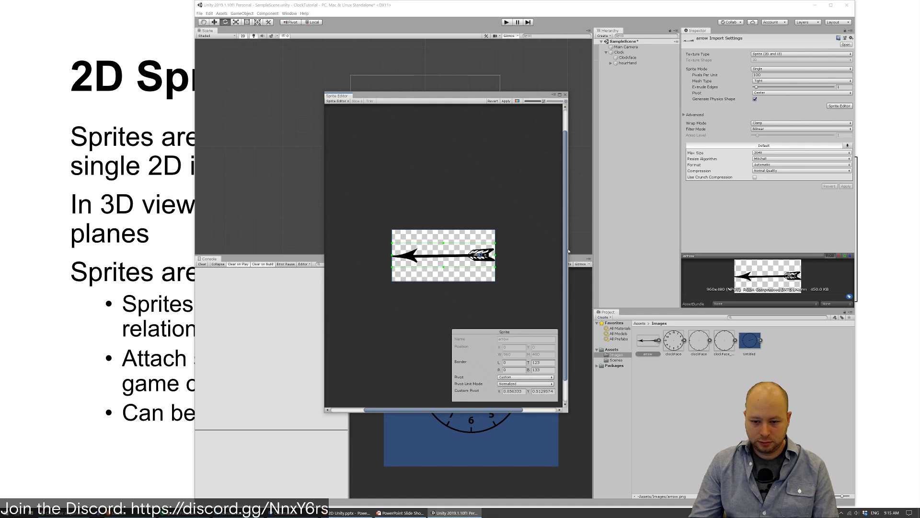
drag(569, 251, 568, 277)
drag(513, 409, 480, 410)
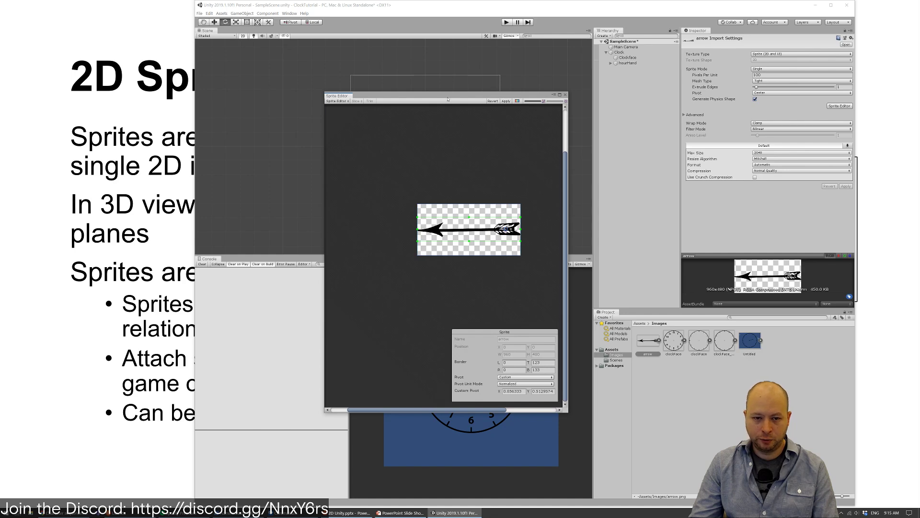
click(506, 101)
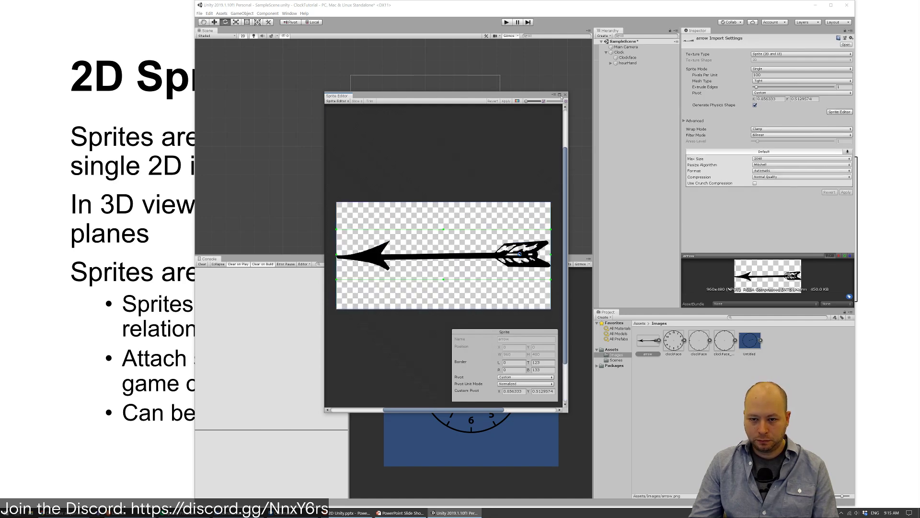
click(566, 95)
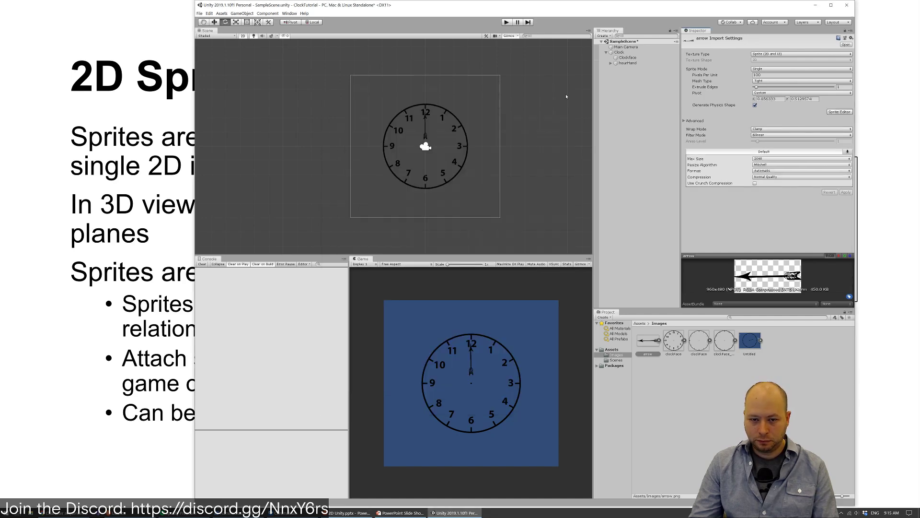
Rotate the hourHand object about the clock centre to about -44° on Z
click(444, 132)
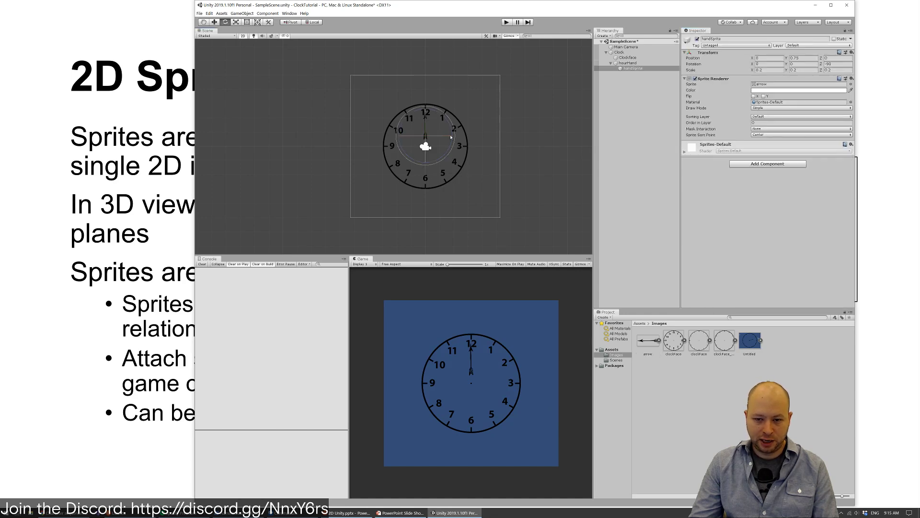
click(628, 63)
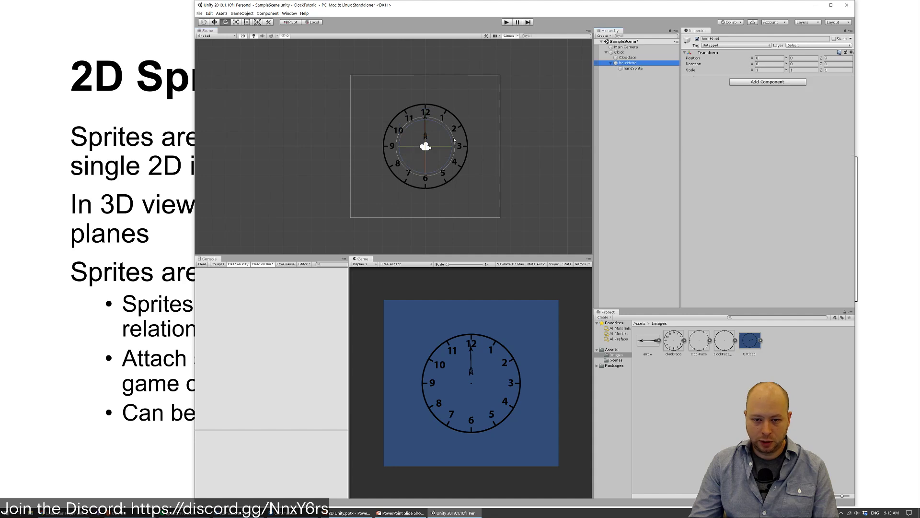
drag(459, 143, 477, 175)
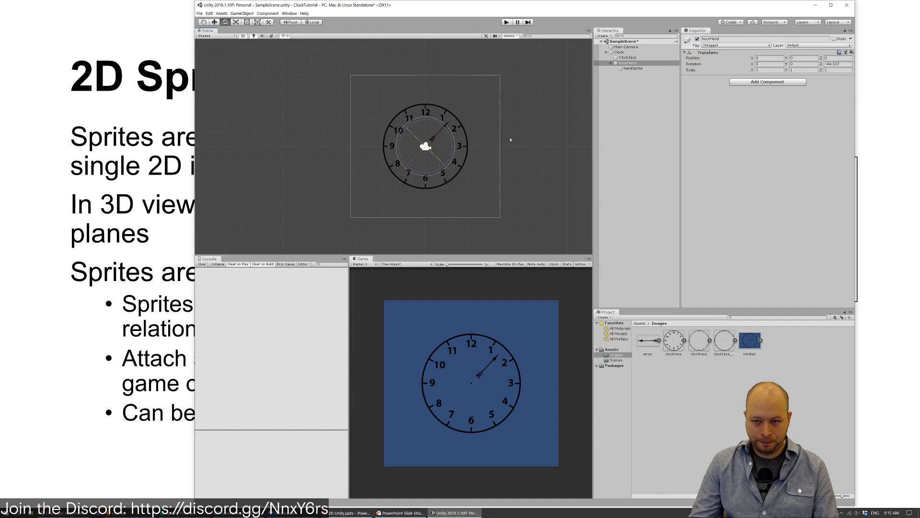
Delete the hourHand object with its child sprite and add the arrow image directly to the scene at root level
click(629, 63)
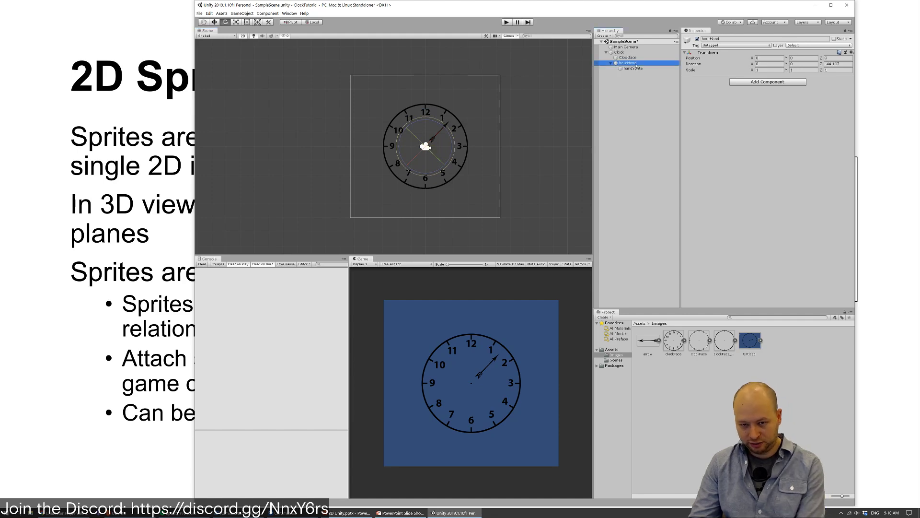
key(Delete)
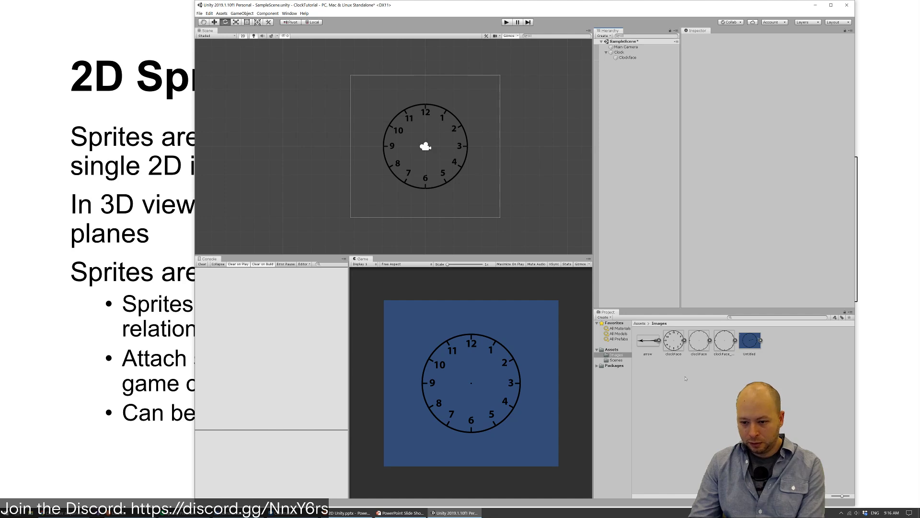
drag(651, 343, 631, 91)
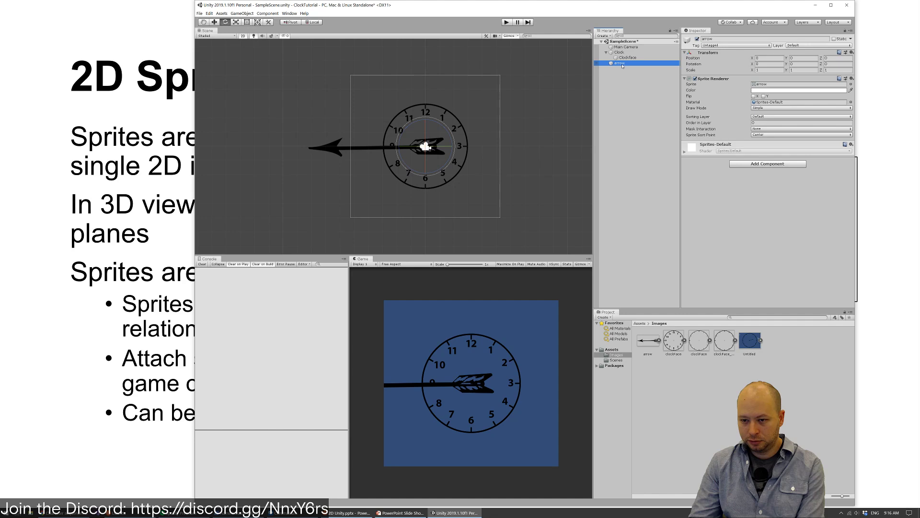
Rotate the arrow sprite about its tail pivot to about -12.5° on Z
click(435, 138)
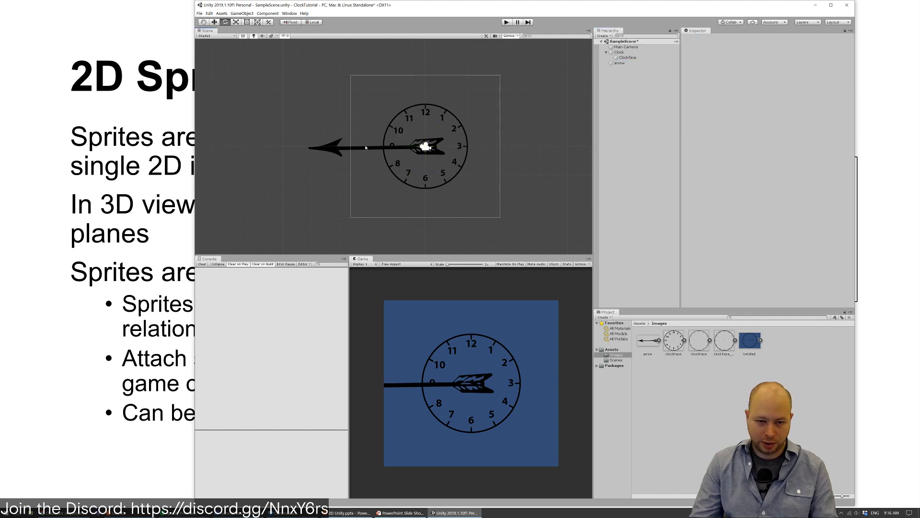
click(435, 138)
mouse_move(452, 130)
mouse_down()
mouse_move(477, 173)
mouse_move(466, 133)
mouse_up()
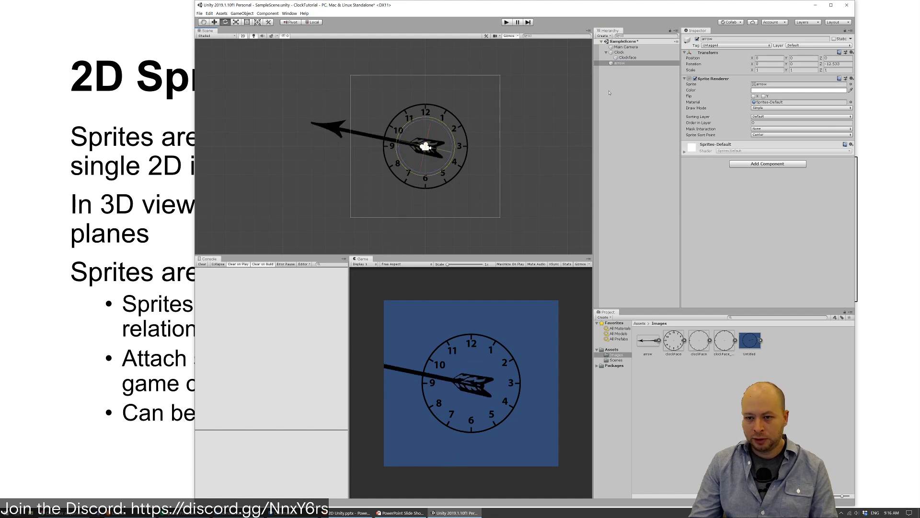
Rename the arrow object as hourHand
click(628, 63)
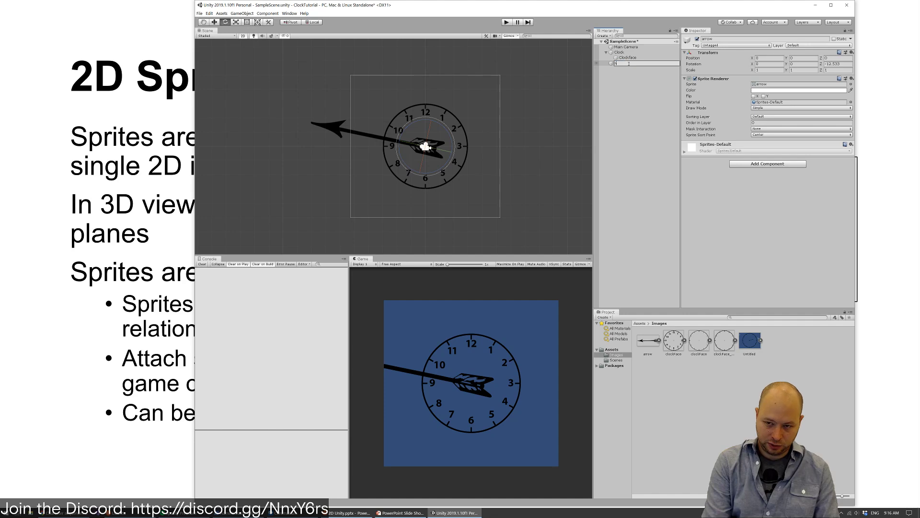
text(hourHand)
key(Return)
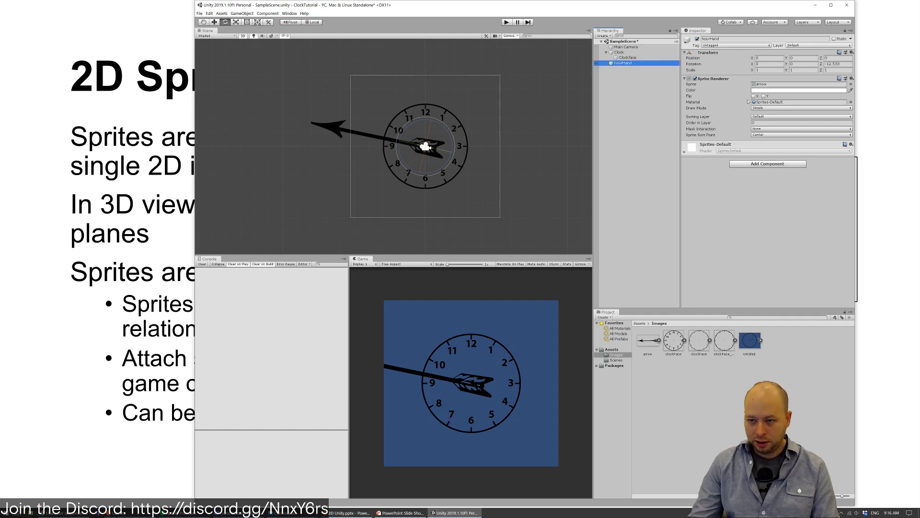
Try a uniform scale of 0.15 on X, Y and Z for the hourHand arrow
click(808, 70)
click(770, 69)
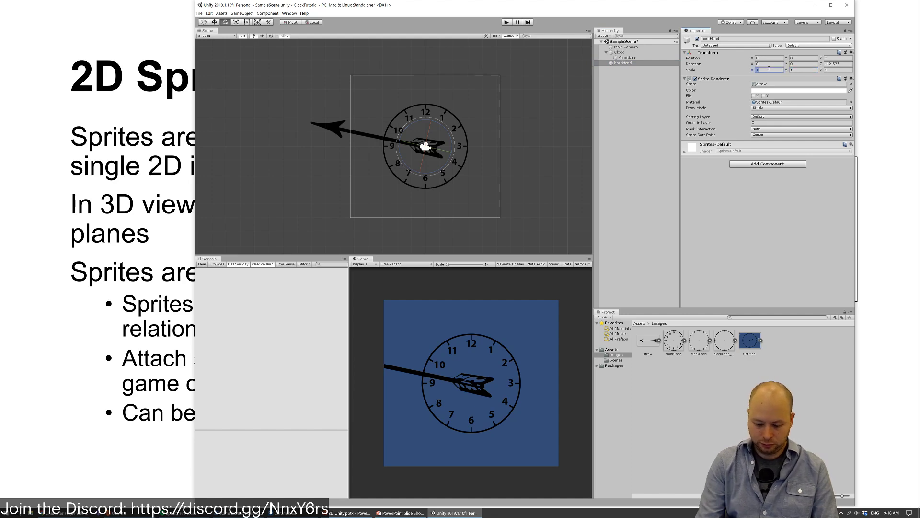
text(0.15)
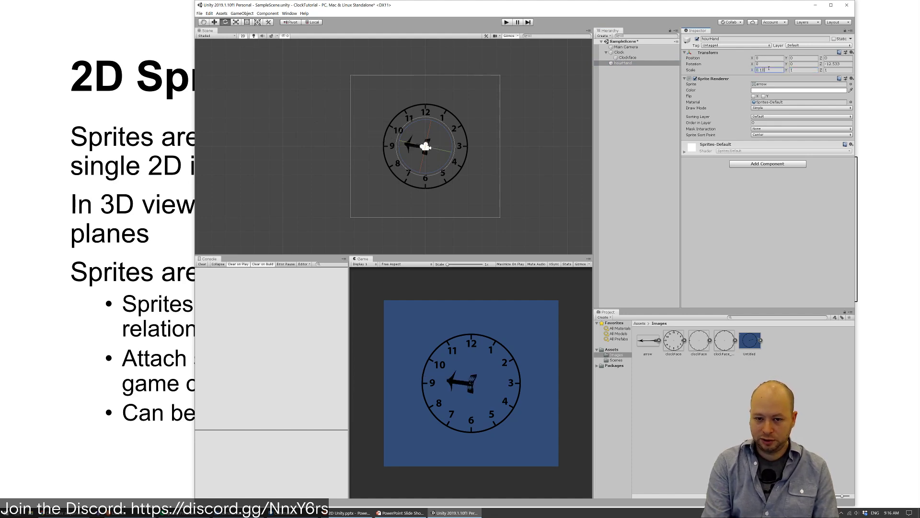
key(Tab)
text(0.1)
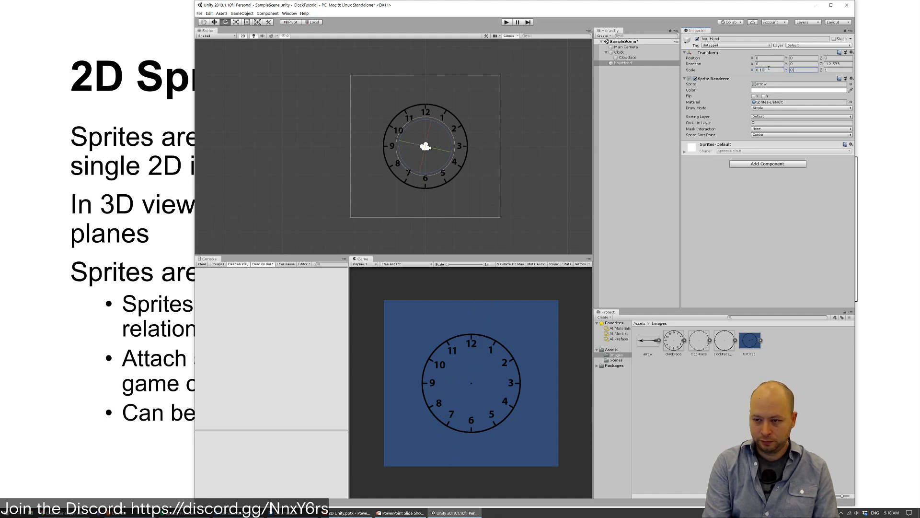
text(5)
key(Tab)
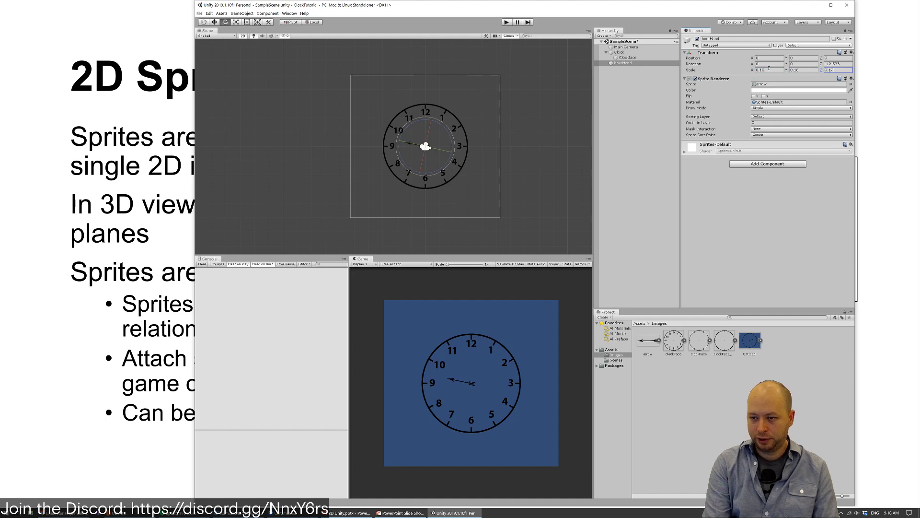
Try a scale of 0.2 on all three axes for the hourHand arrow
click(802, 71)
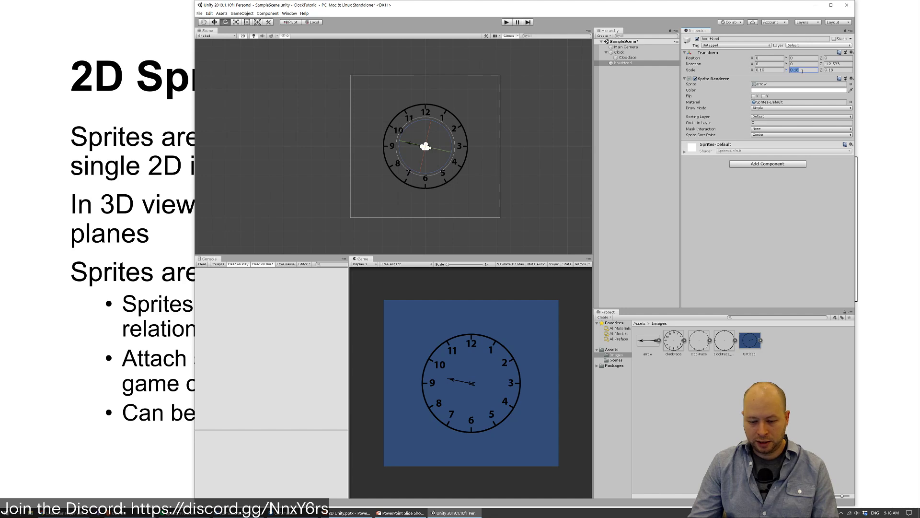
click(770, 70)
text(0.2)
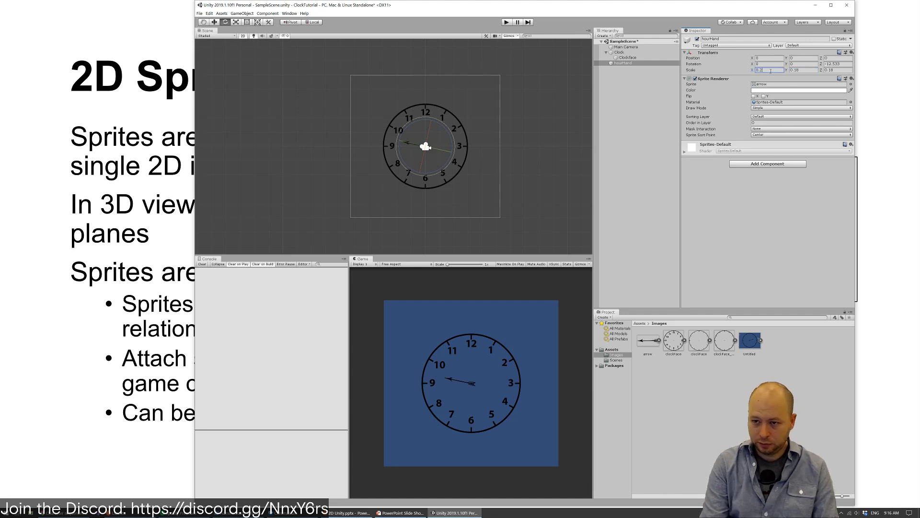
key(Tab)
text(0.2)
key(Tab)
text(0.2)
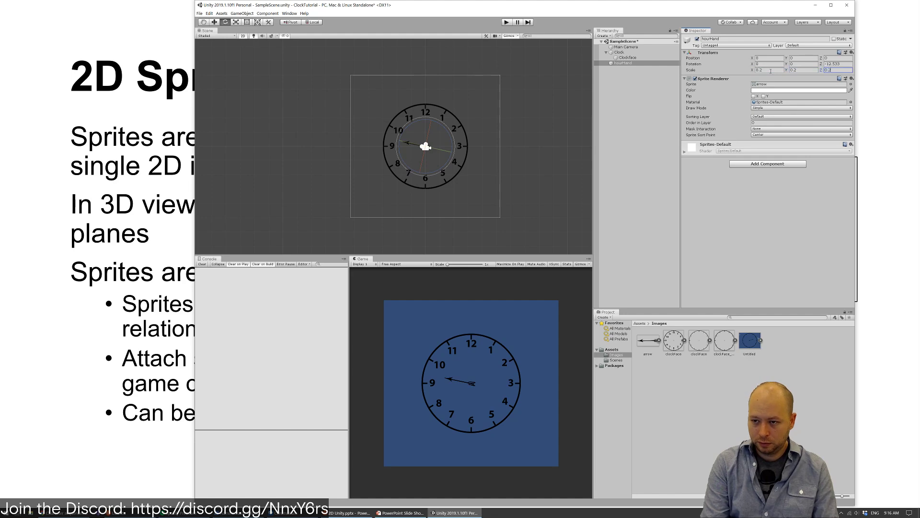
Set the hourHand's scale to 0.22 on X, Y and Z
click(771, 71)
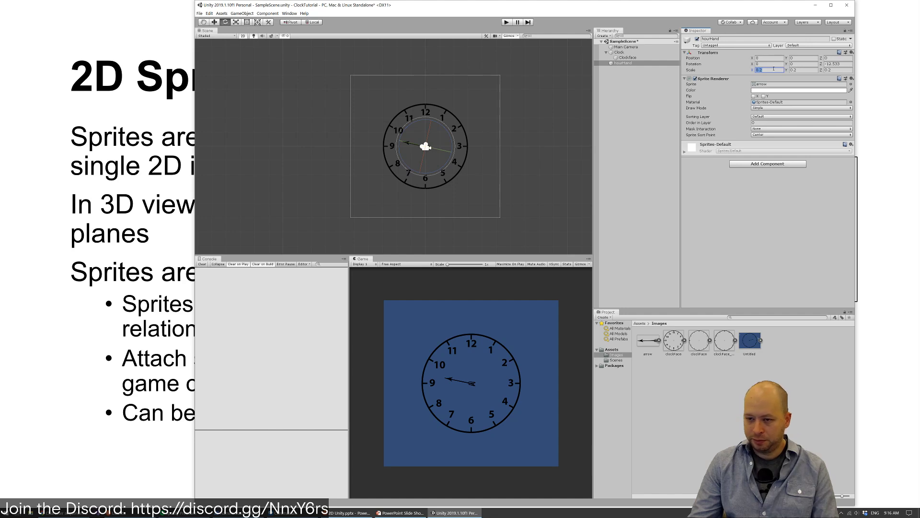
text(0.22)
key(Tab)
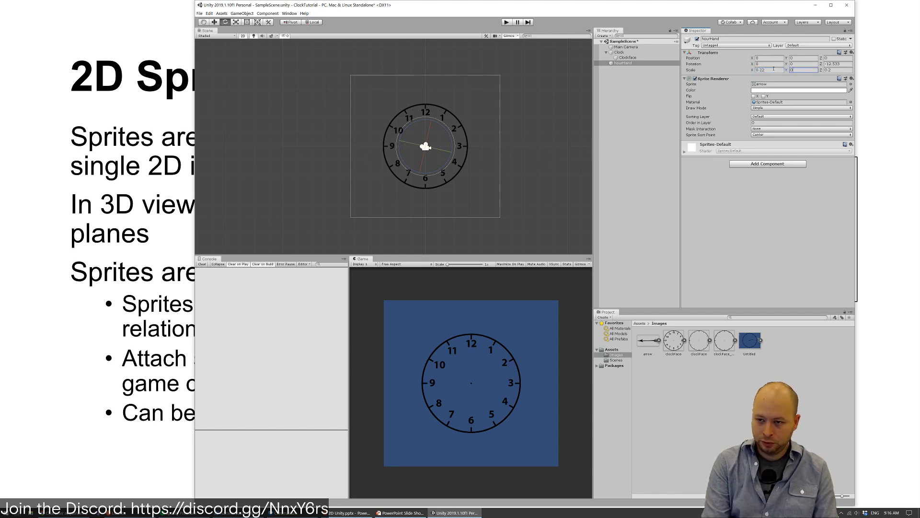
text(0.22)
key(Tab)
text(0.2)
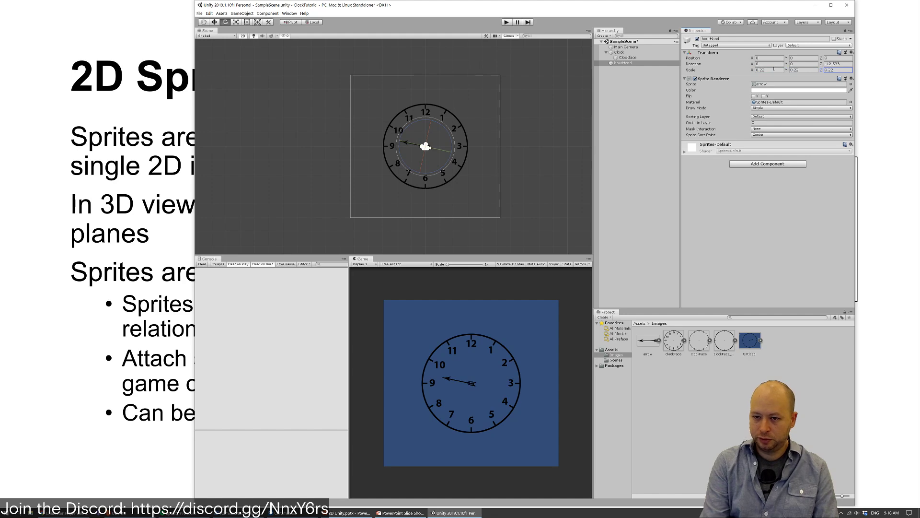
text(2)
Duplicate the hourHand object and rename the copy as minuteHand
click(635, 93)
click(623, 63)
key(ctrl+d)
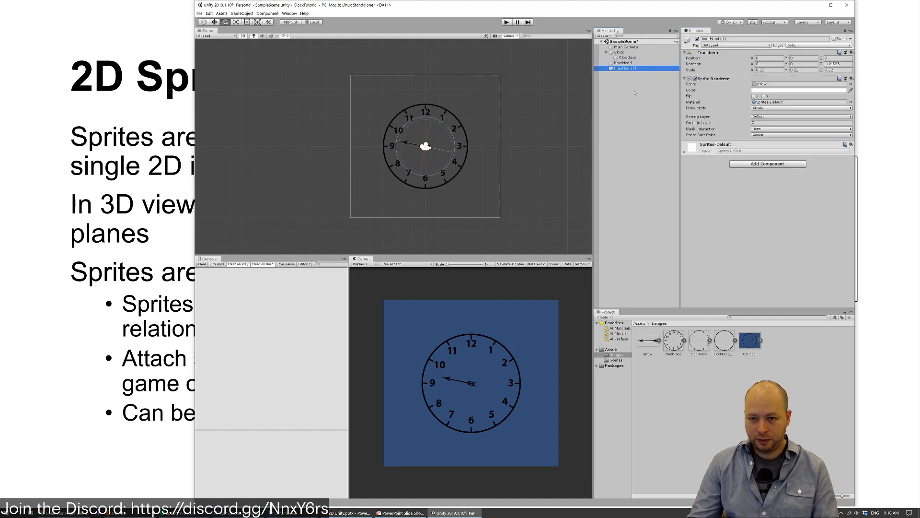
click(630, 70)
text(minuteHand)
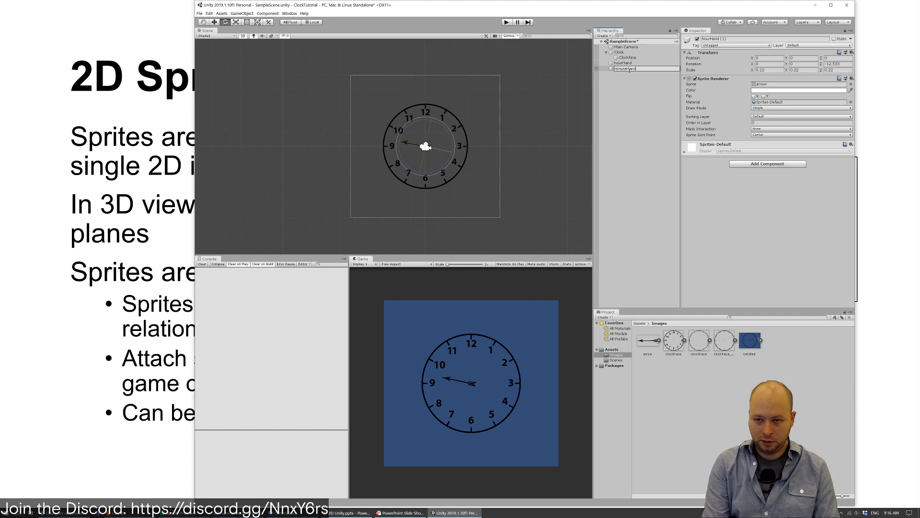
key(Return)
Set the minuteHand's scale to 0.17 on X, Y and Z
click(777, 70)
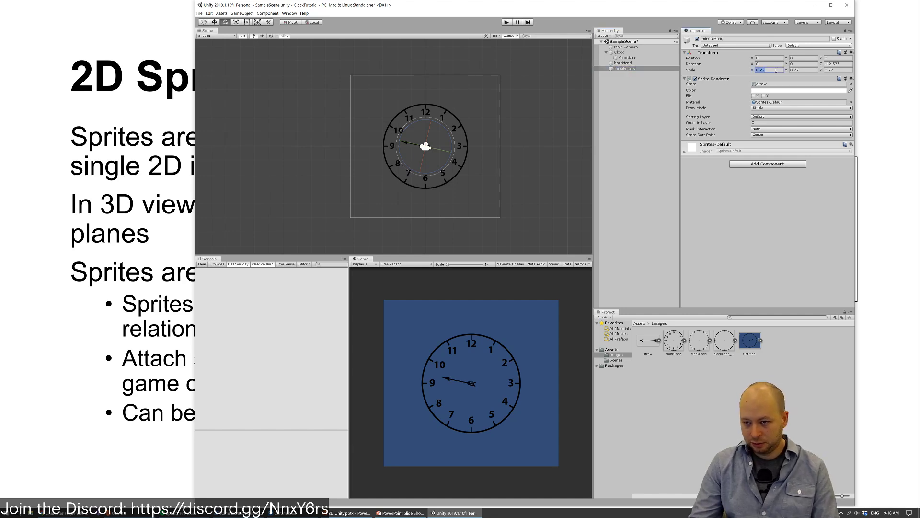
text(0.)
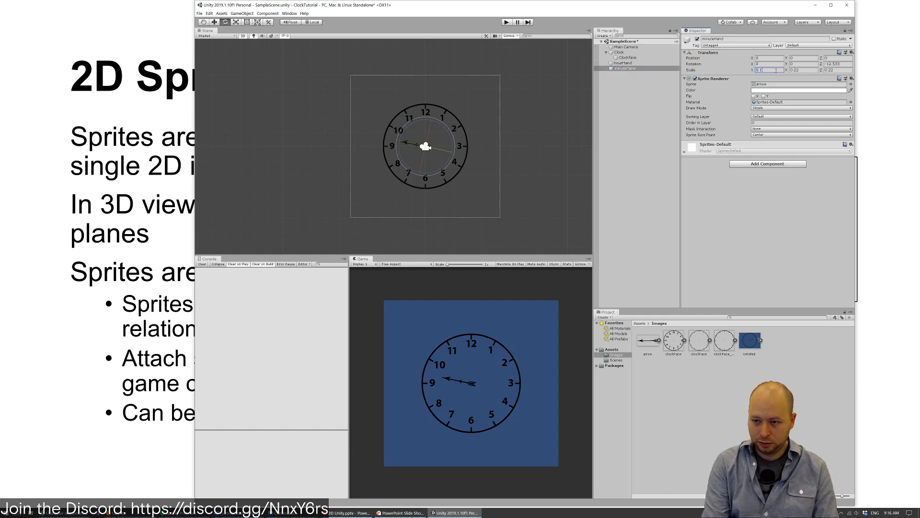
text(7)
key(Tab)
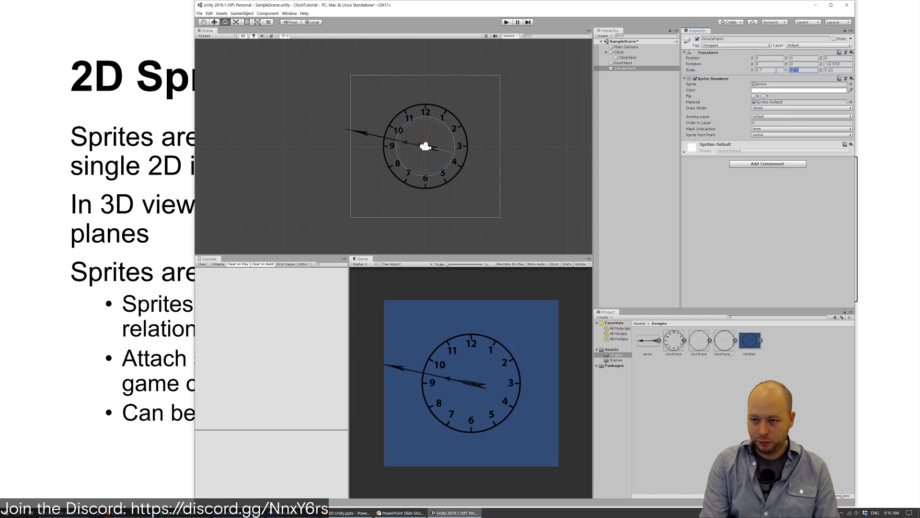
key(shift+Tab)
text(035)
key(BackSpace)
key(BackSpace)
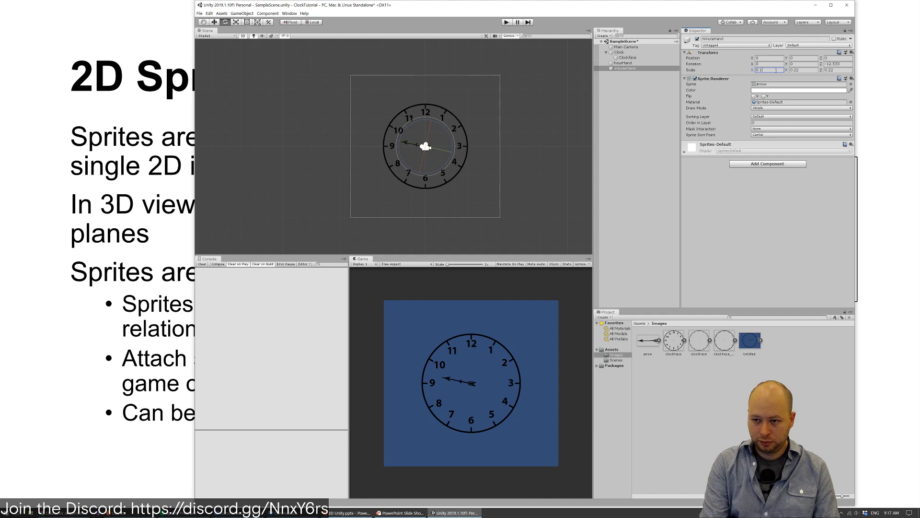
text(.17)
key(Tab)
text(0)
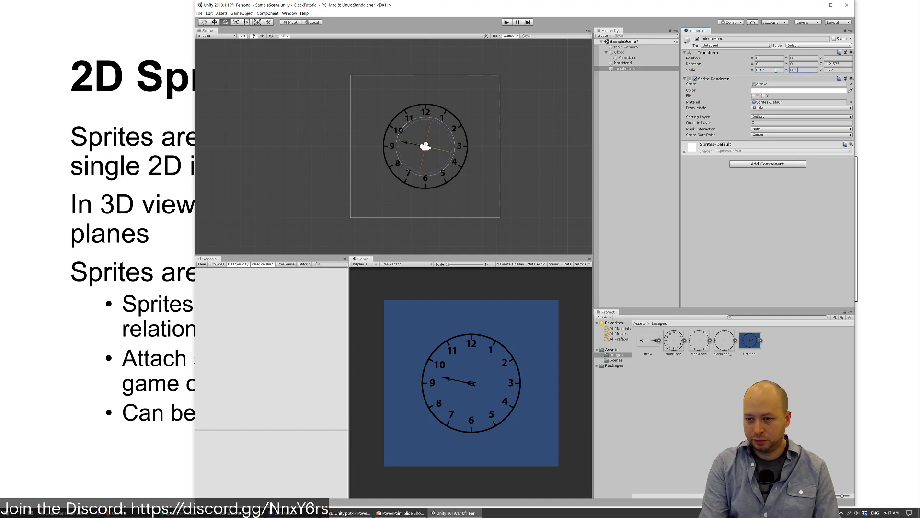
text(.17)
key(Tab)
text(0.)
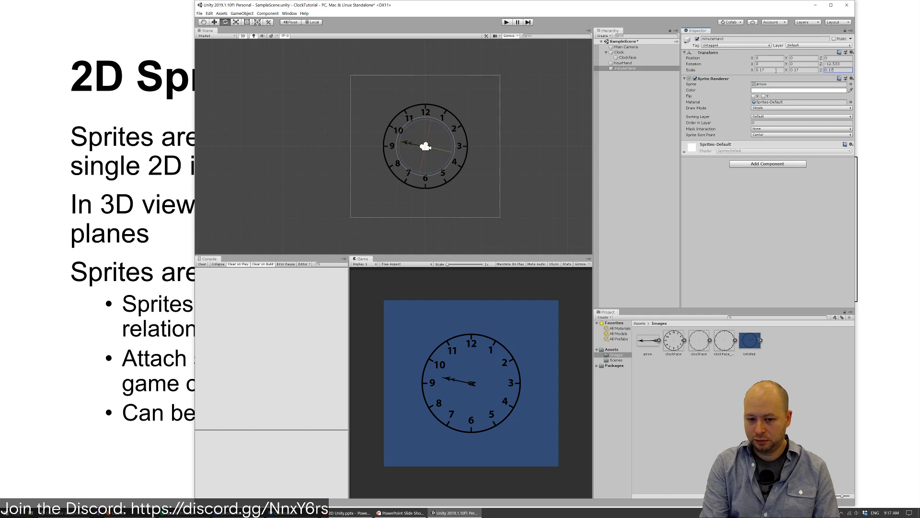
Rotate hourHand to point near the 2, and minuteHand to point just past the 12, about -104.3° on Z
click(532, 115)
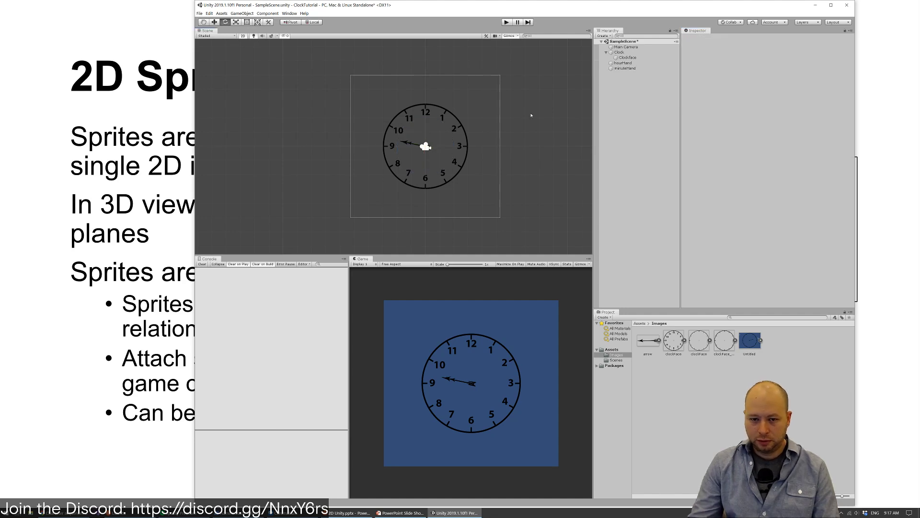
click(406, 143)
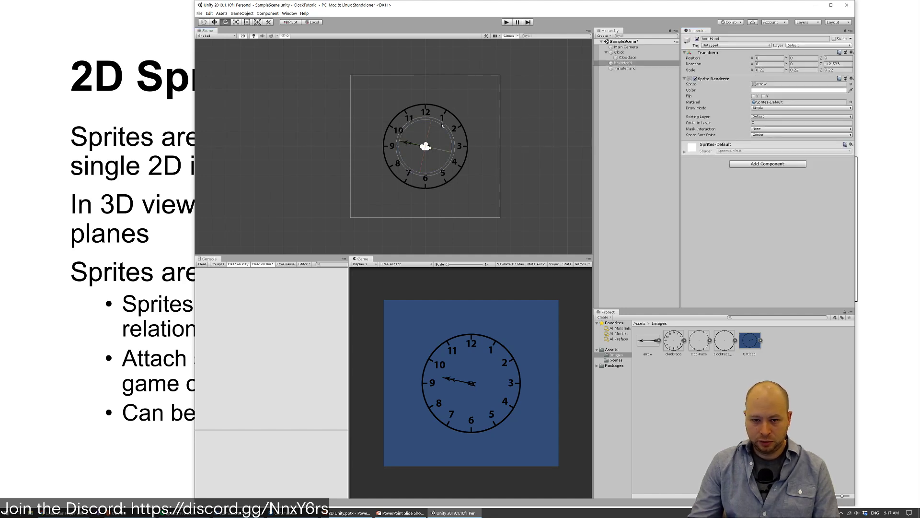
drag(442, 126, 403, 97)
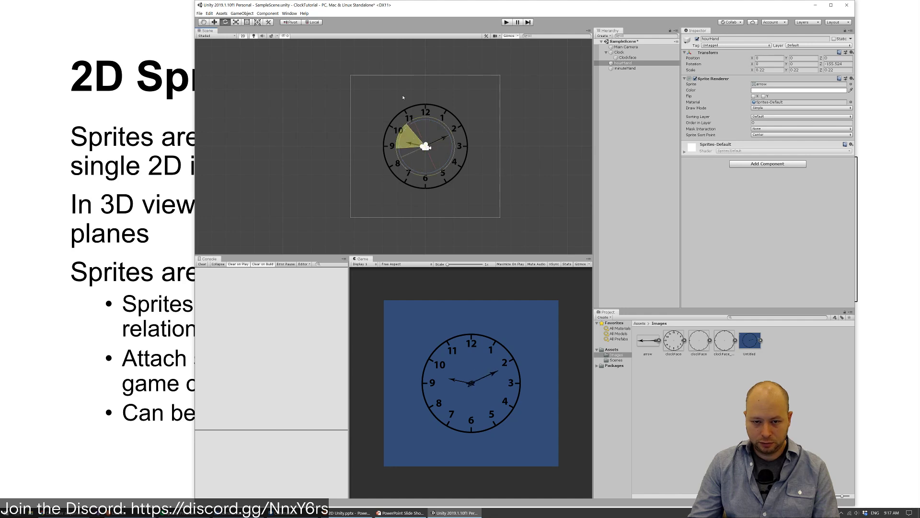
click(625, 68)
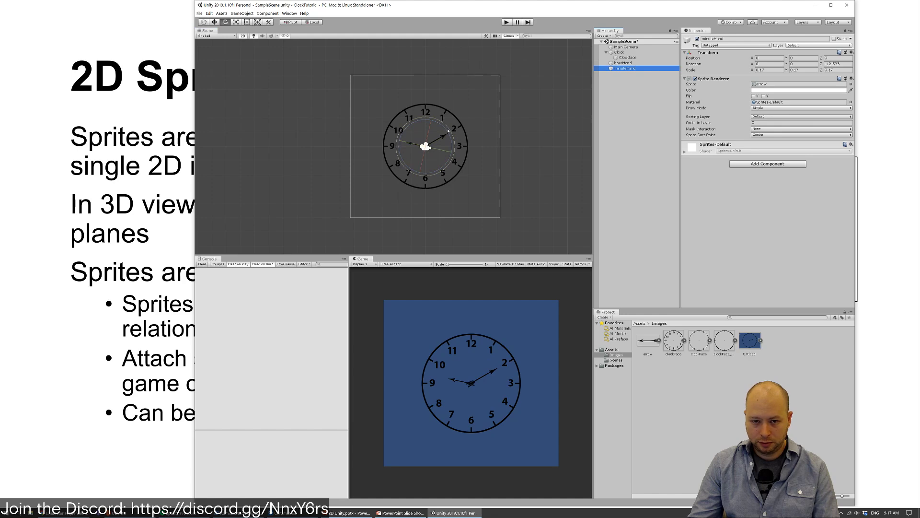
drag(448, 131, 465, 182)
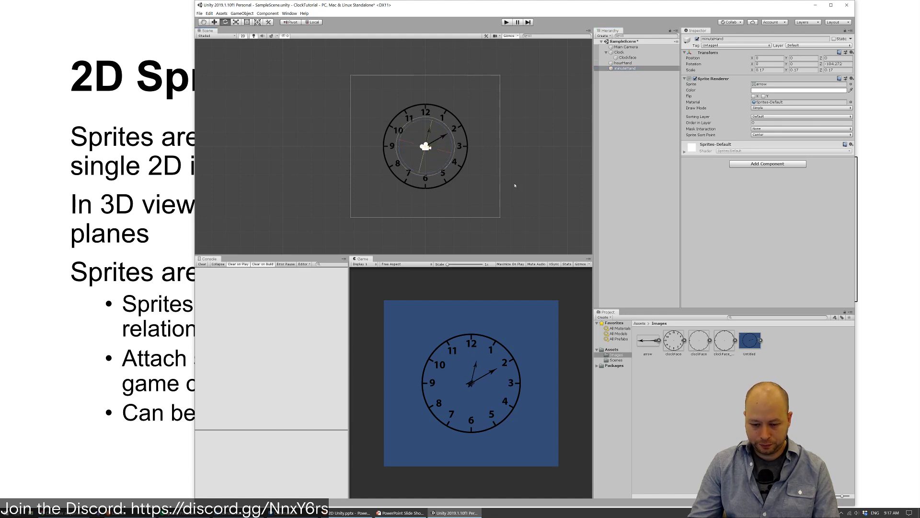
click(530, 172)
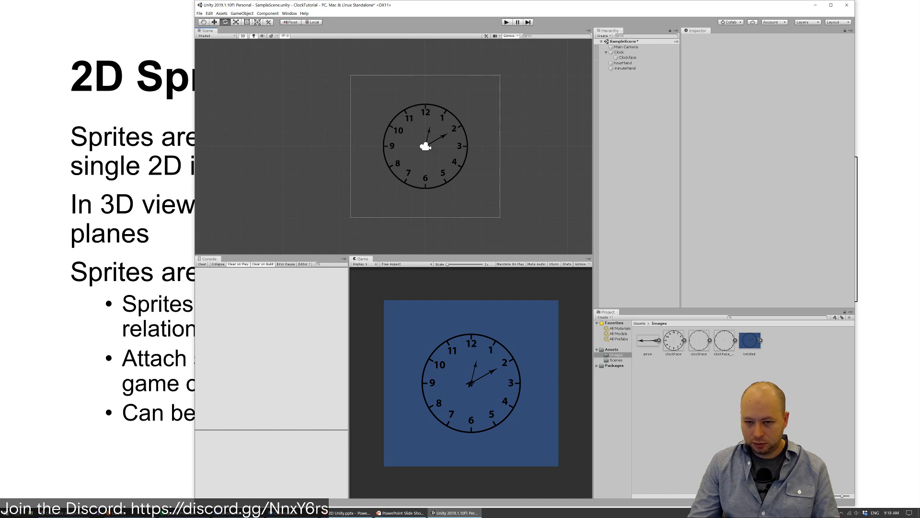
Switch to Paint and shrink the blank canvas to a nearly square image about 246 pixels high
right_click(634, 94)
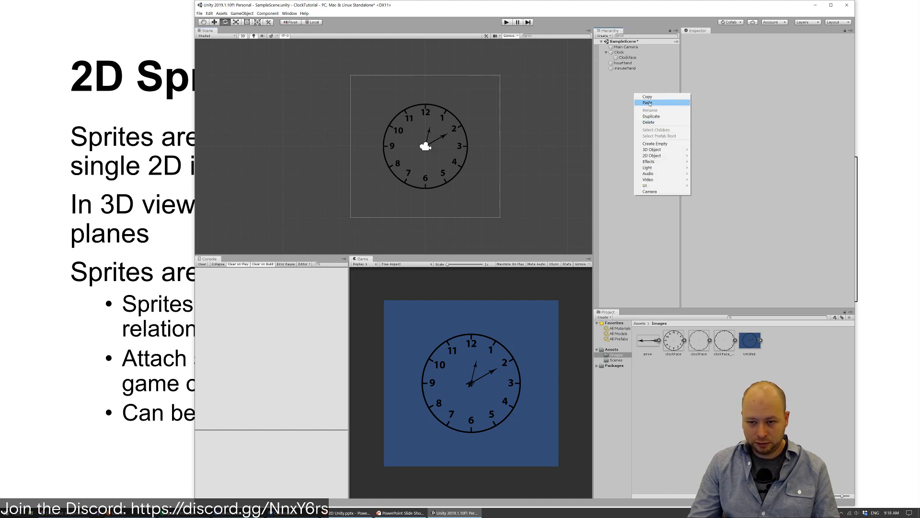
mouse_move(668, 152)
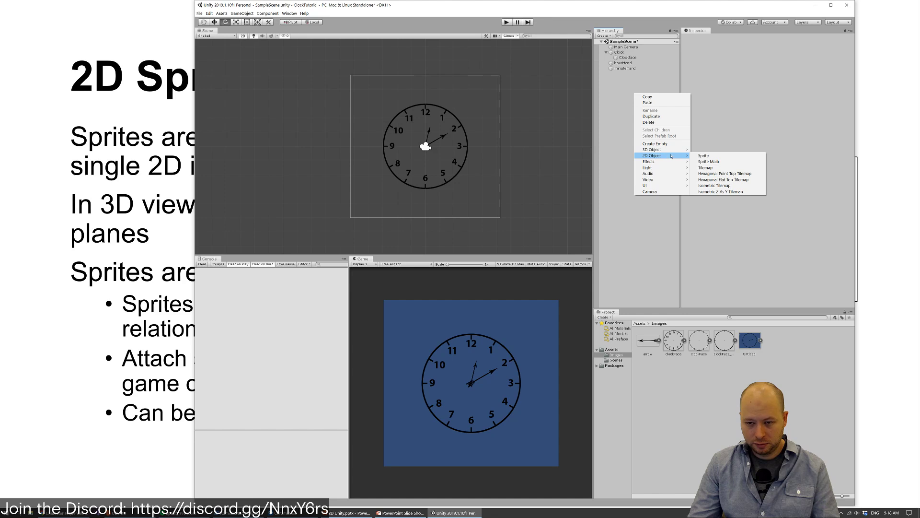
key(super)
text(paint)
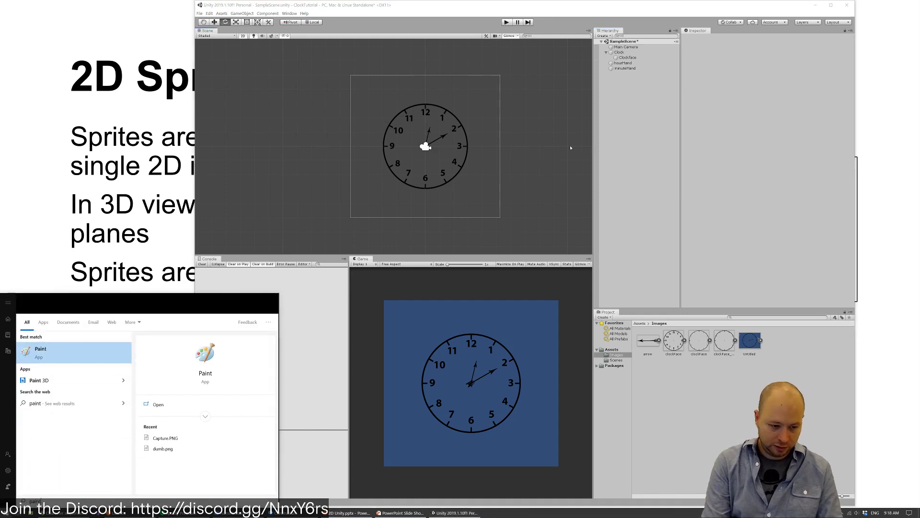
key(Return)
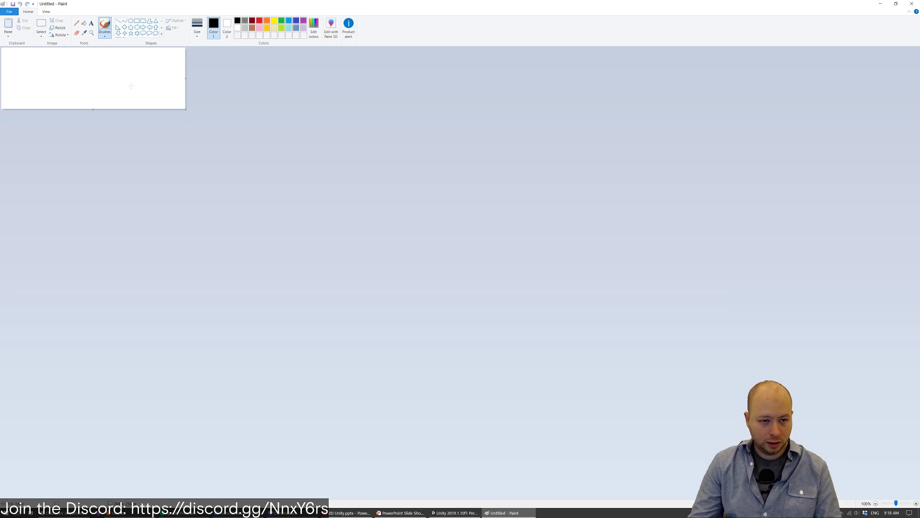
drag(186, 109, 67, 106)
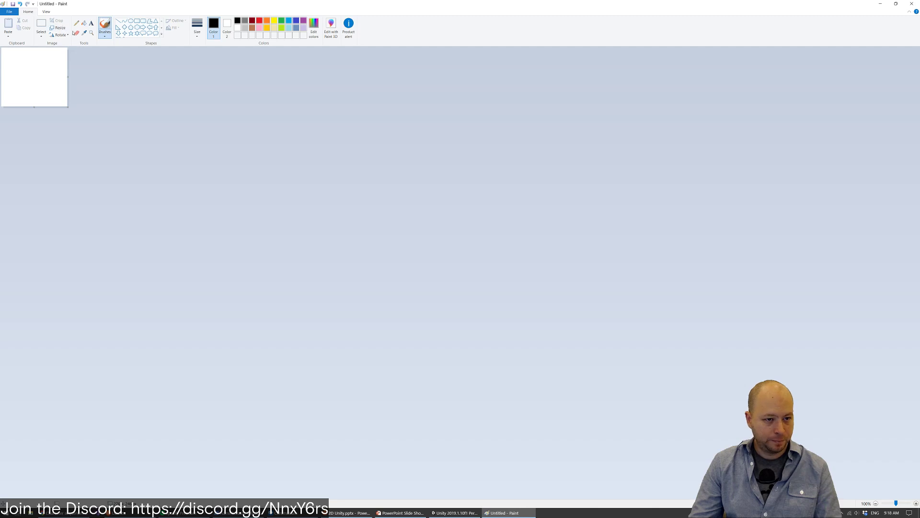
Try adding the two-line text "Click to Rotate" and "Clock Hand" to the canvas with the Text tool
click(91, 23)
click(5, 56)
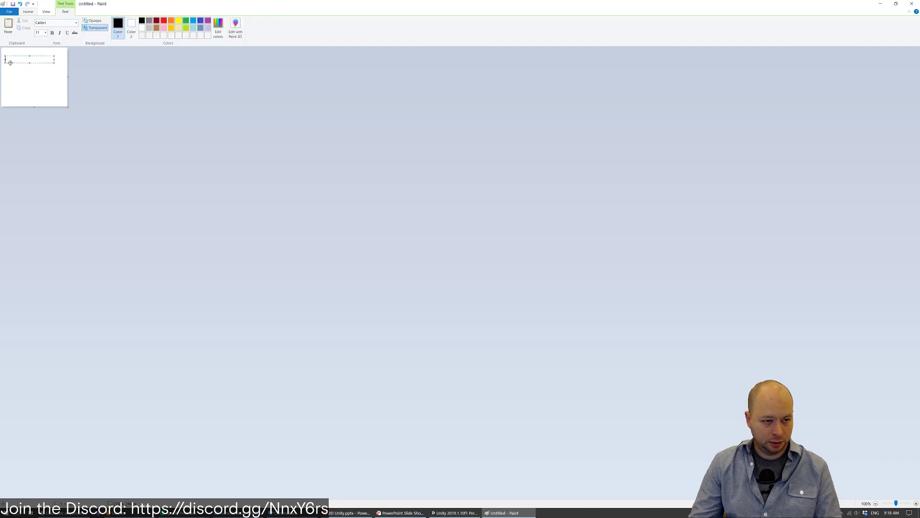
text(Click to Rotate)
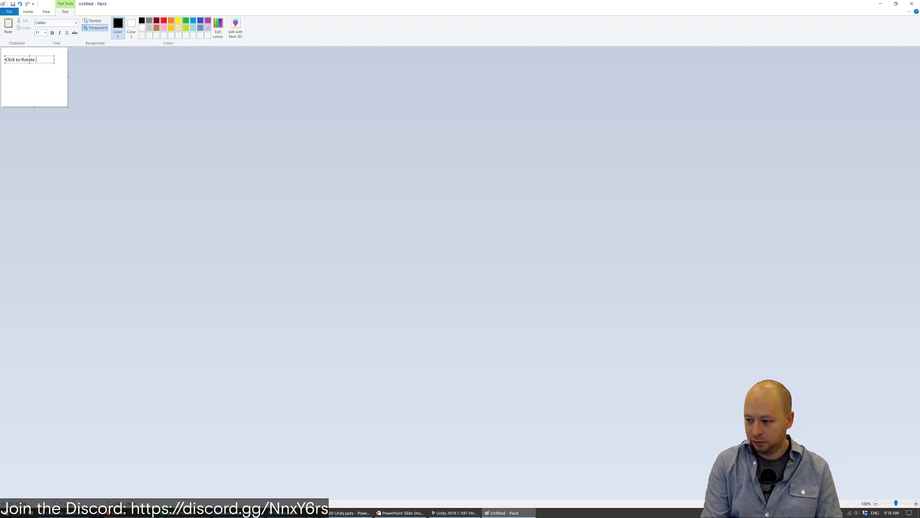
key(Return)
text(Clock )
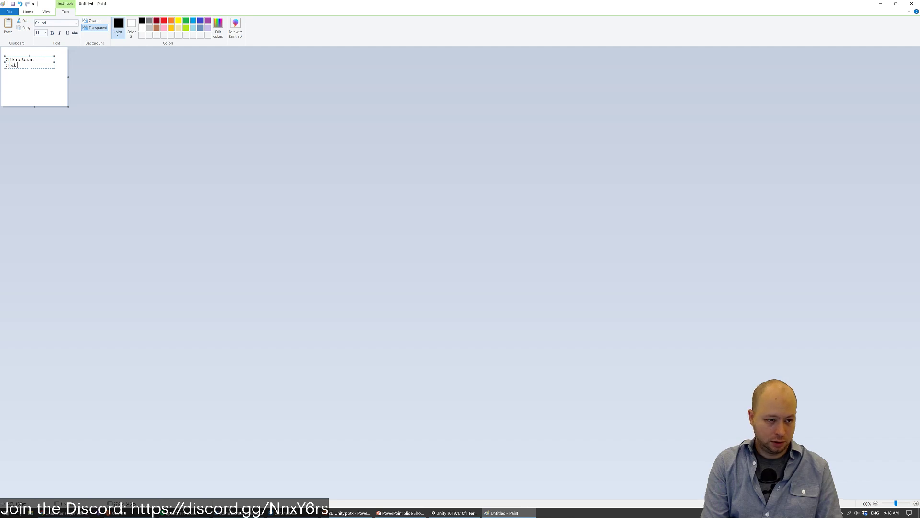
text(Hand)
key(ctrl+a)
key(ctrl+e)
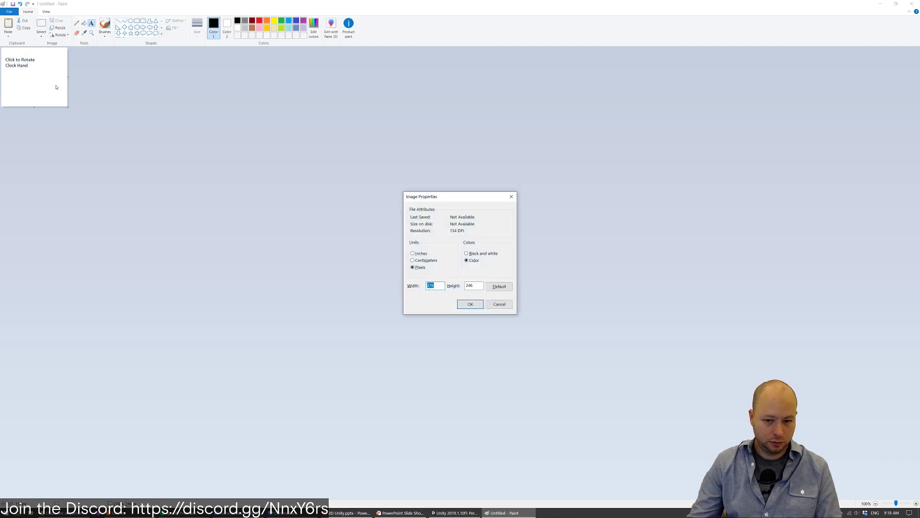
key(Escape)
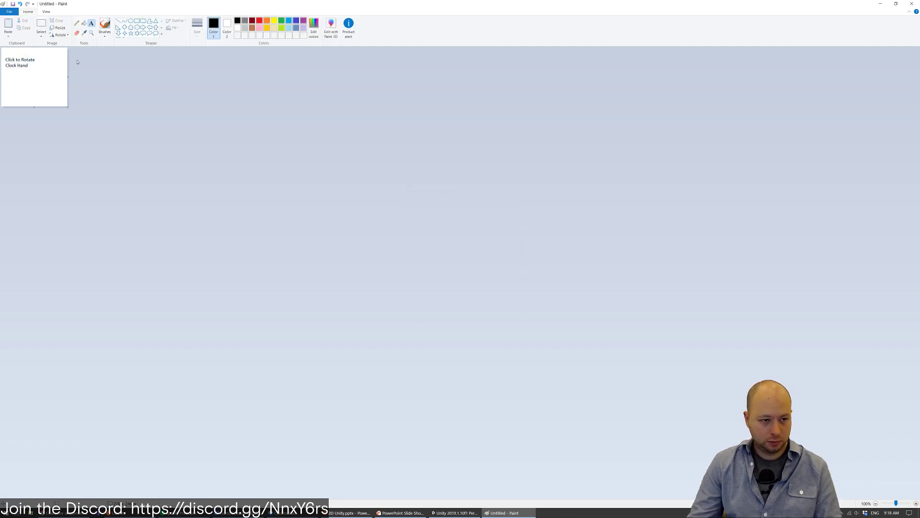
key(ctrl+z)
Replace the canvas text with a new text block reading "Click to Rotate" and "Clock Hand" on two lines
click(11, 61)
text(Click )
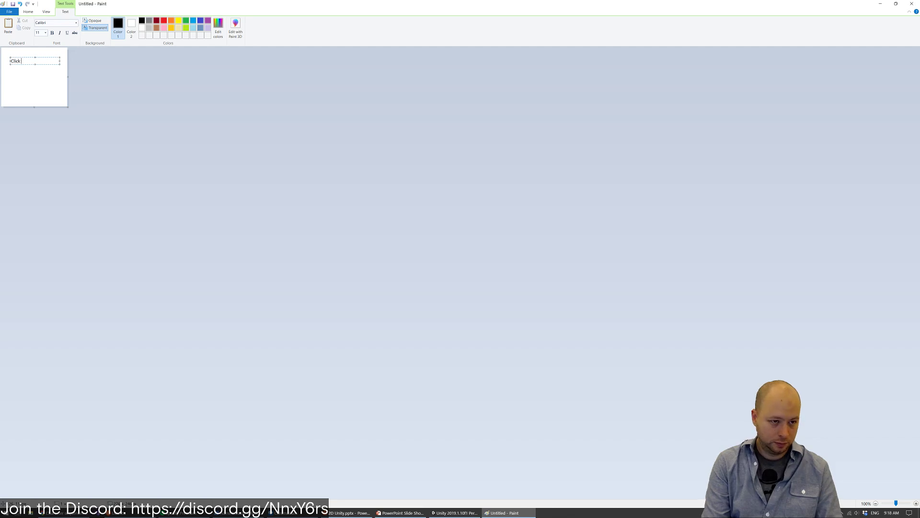
text(to Rotate)
key(Return)
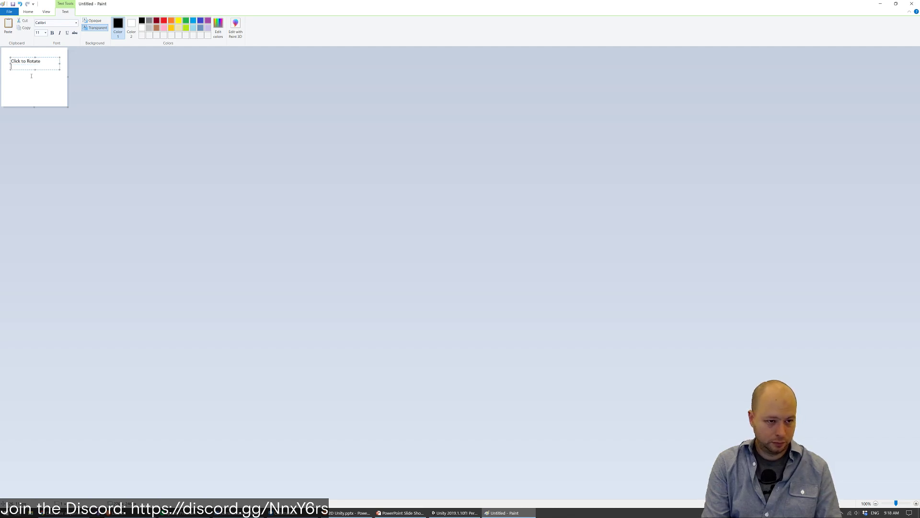
text(Clock Hand)
key(shift+Home)
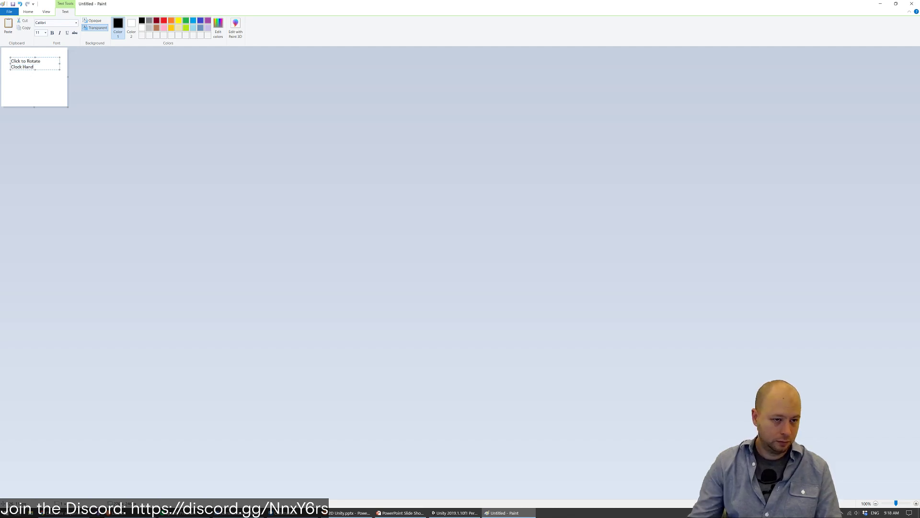
Format both text lines as bold at size 14 and extend the text box downward to fit them
key(ctrl+a)
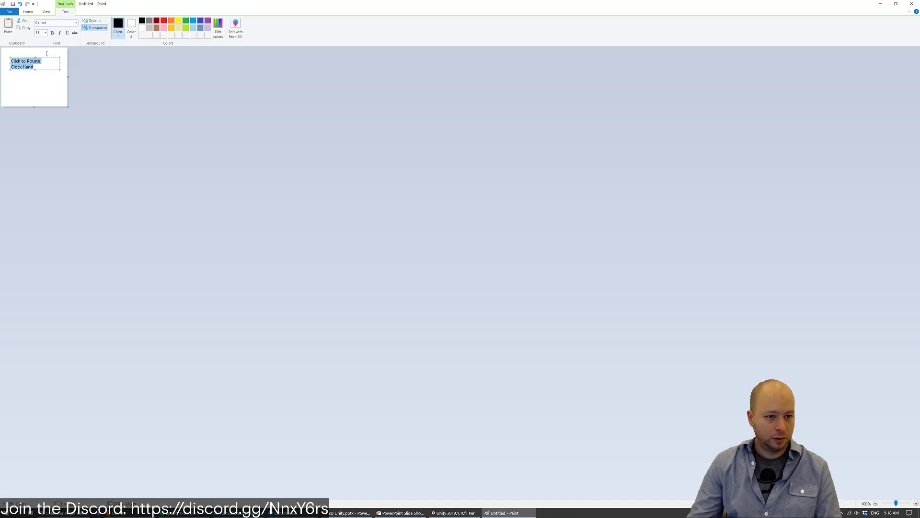
click(45, 32)
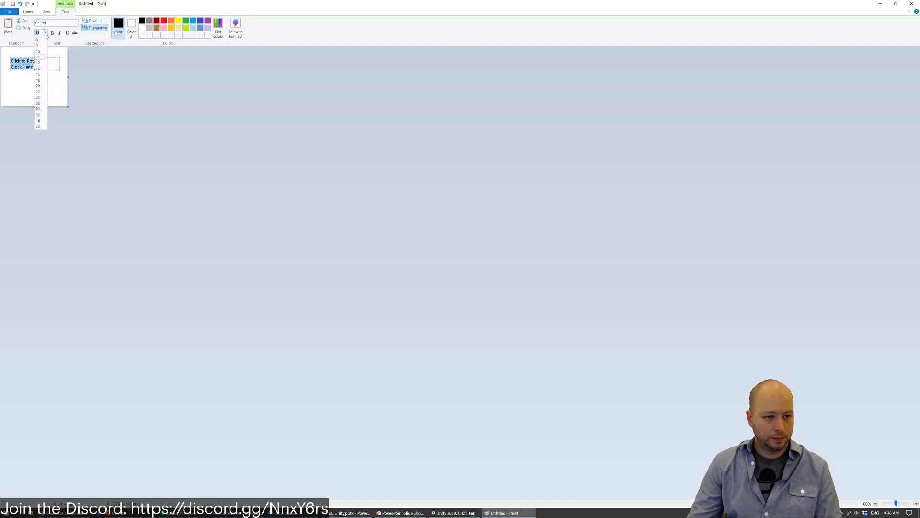
click(38, 86)
click(52, 33)
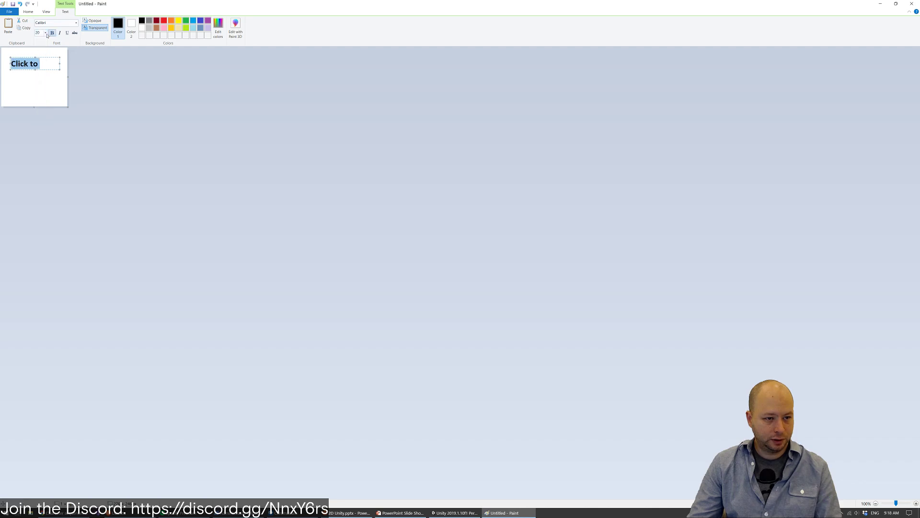
click(45, 32)
click(43, 69)
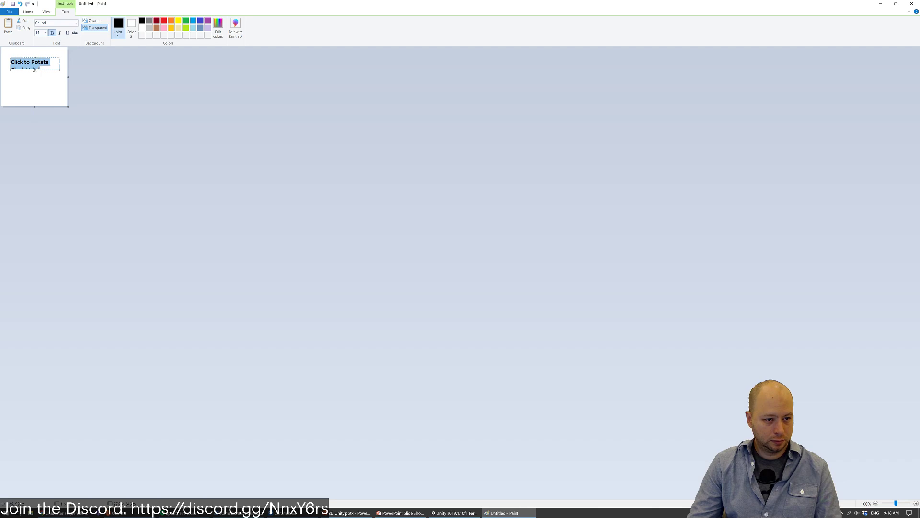
drag(34, 70, 34, 90)
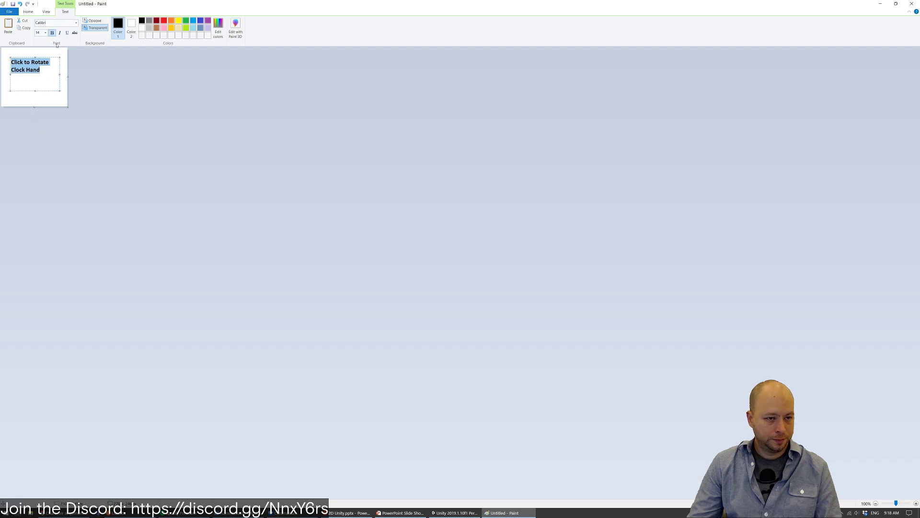
Set the text's font to Open Sans and commit it to the canvas
click(55, 23)
text(Helv)
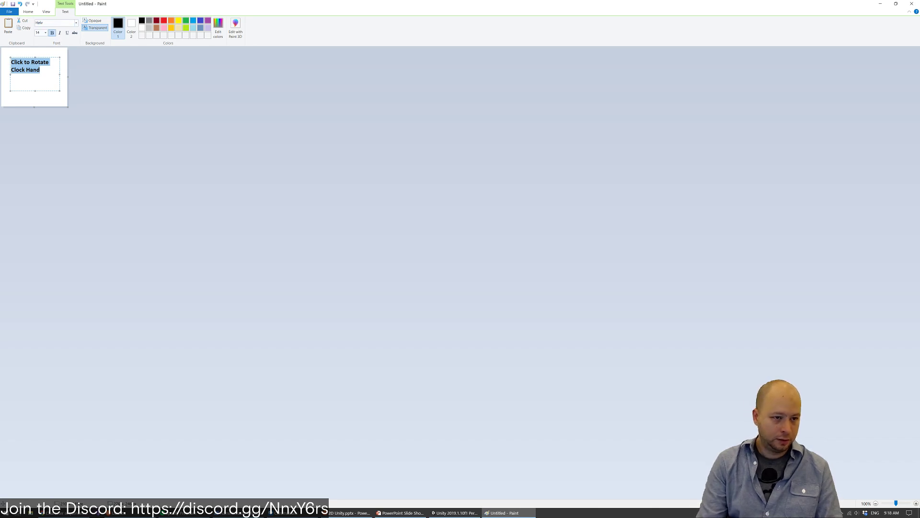
key(BackSpace)
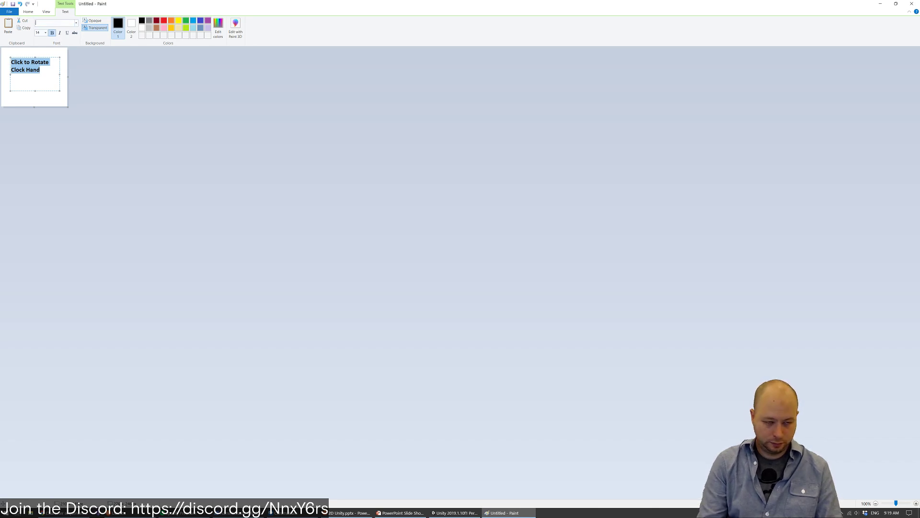
text(Open Sans)
key(Return)
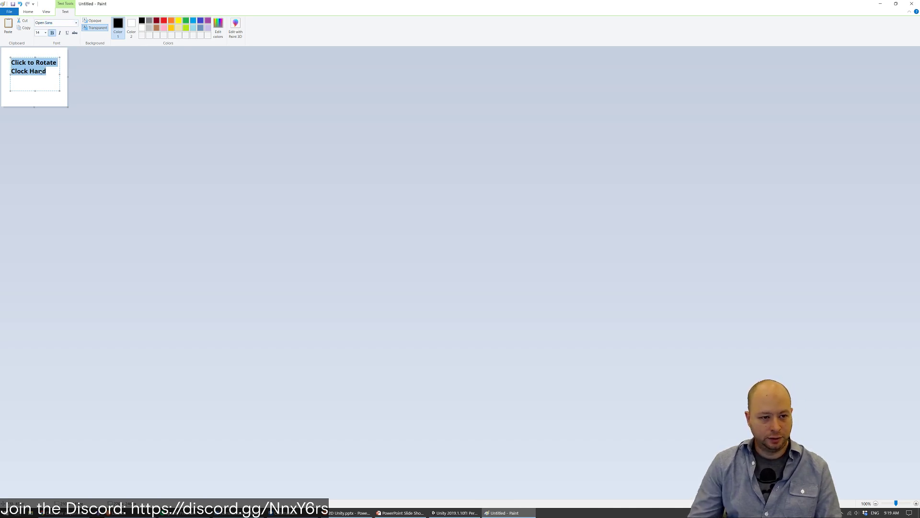
key(ctrl+e)
click(499, 304)
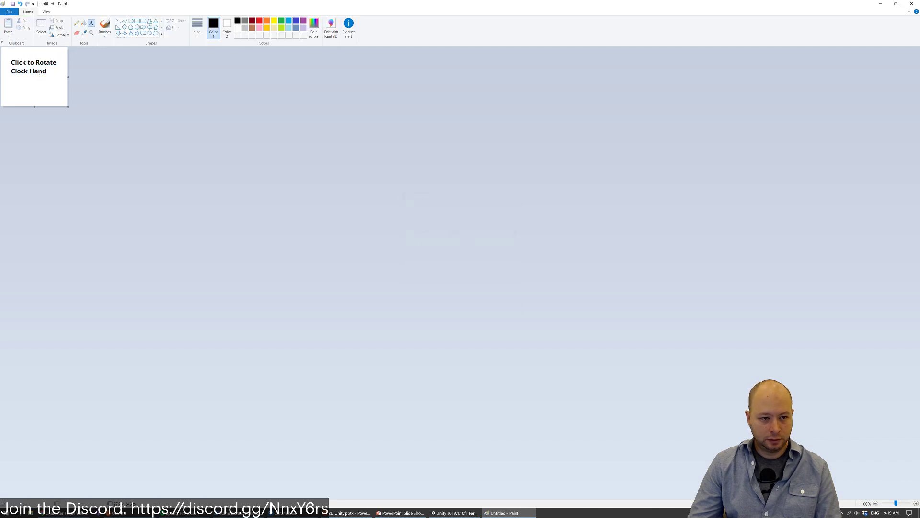
Move the two-line text to the canvas's upper-left corner and shrink the canvas to fit closely around it
click(39, 27)
drag(10, 58, 51, 75)
drag(47, 71, 47, 70)
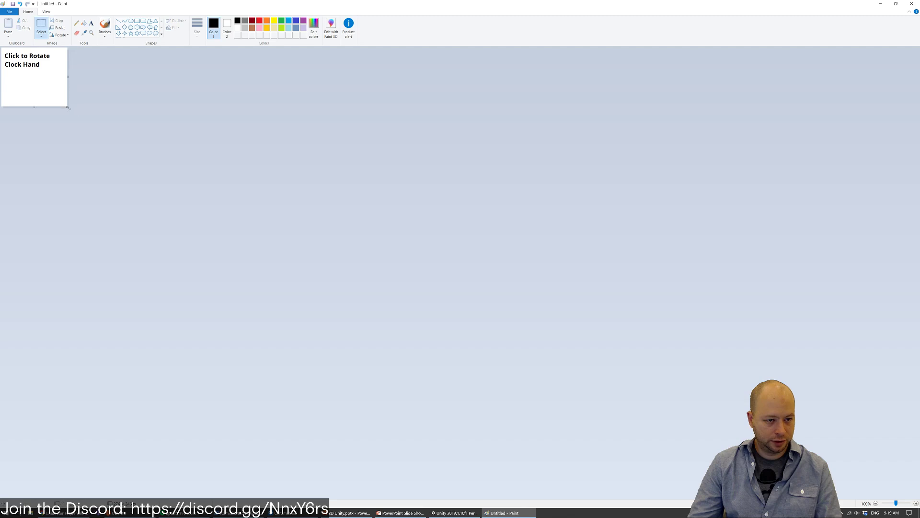
drag(68, 108, 54, 74)
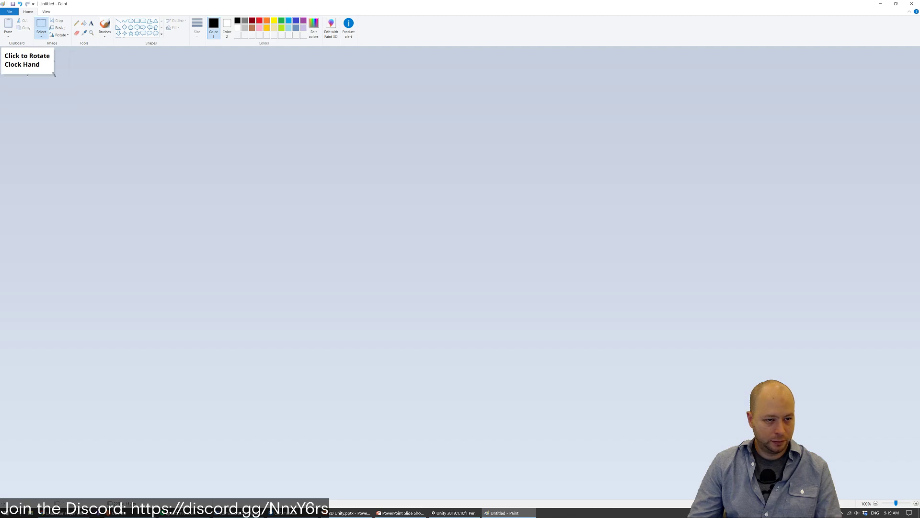
key(alt+Tab)
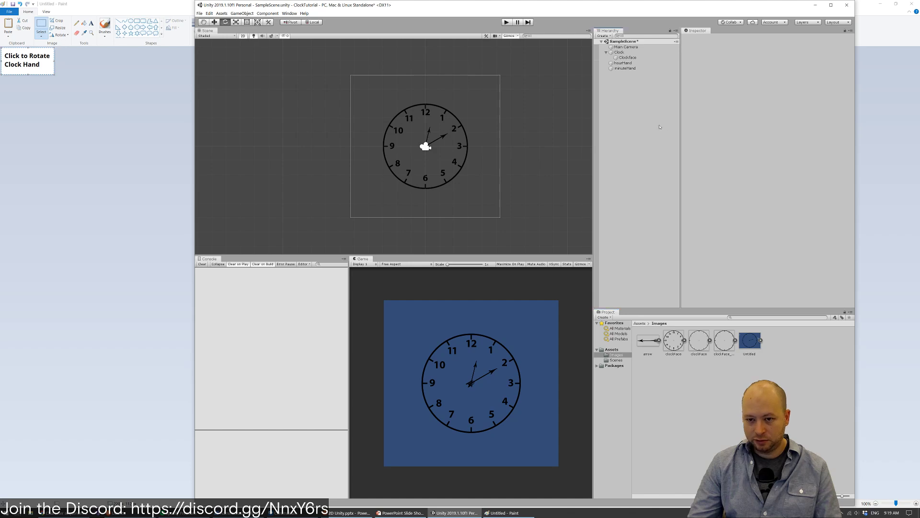
key(ctrl+z)
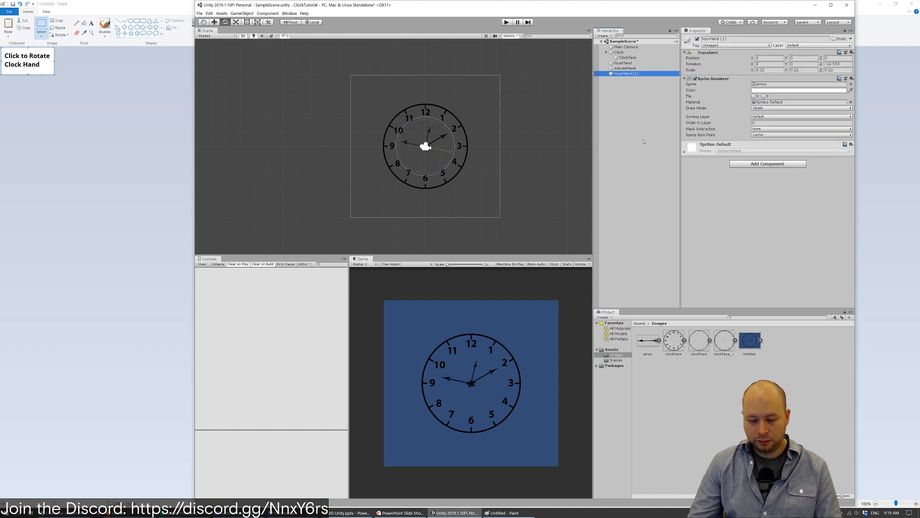
click(131, 157)
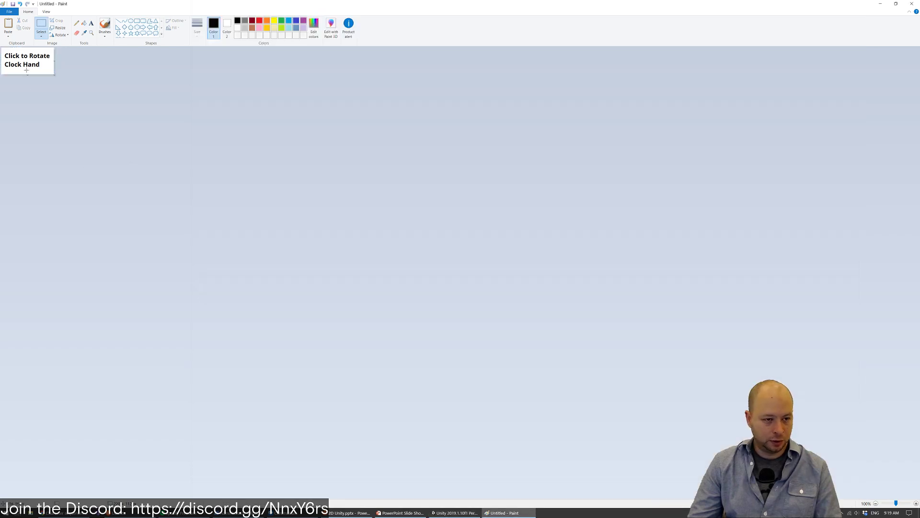
Save the image as Untitled.png in the Downloads folder and close Paint
key(ctrl+s)
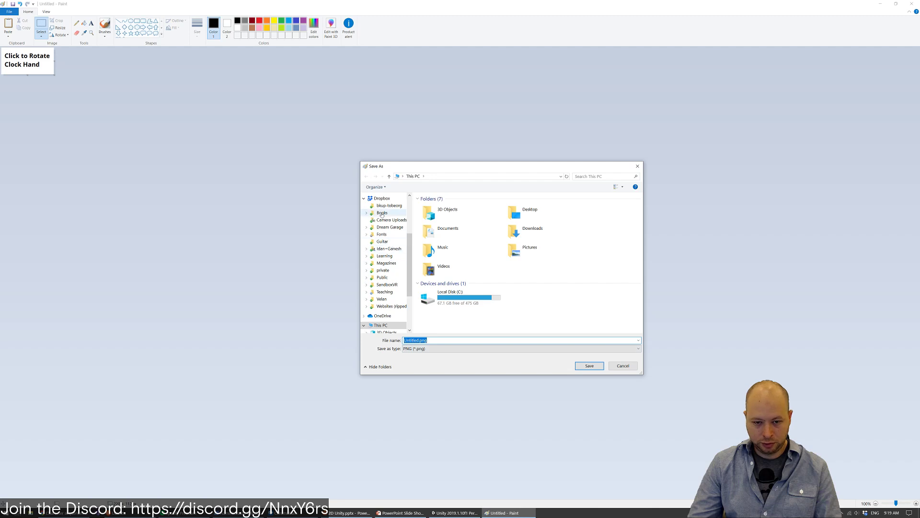
double_click(527, 229)
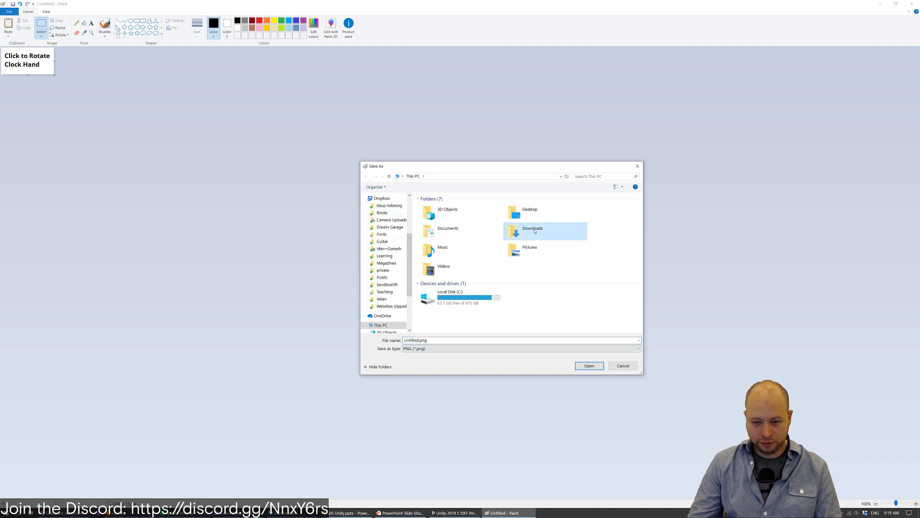
click(581, 366)
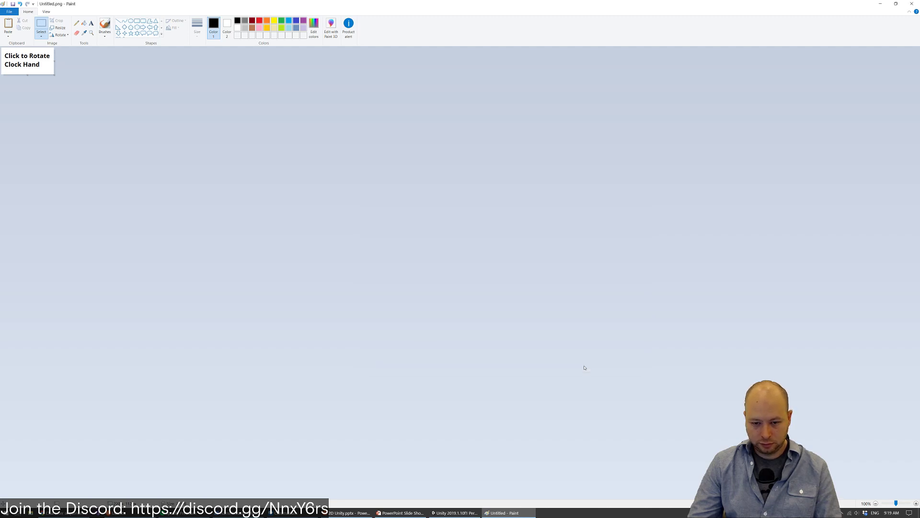
click(912, 4)
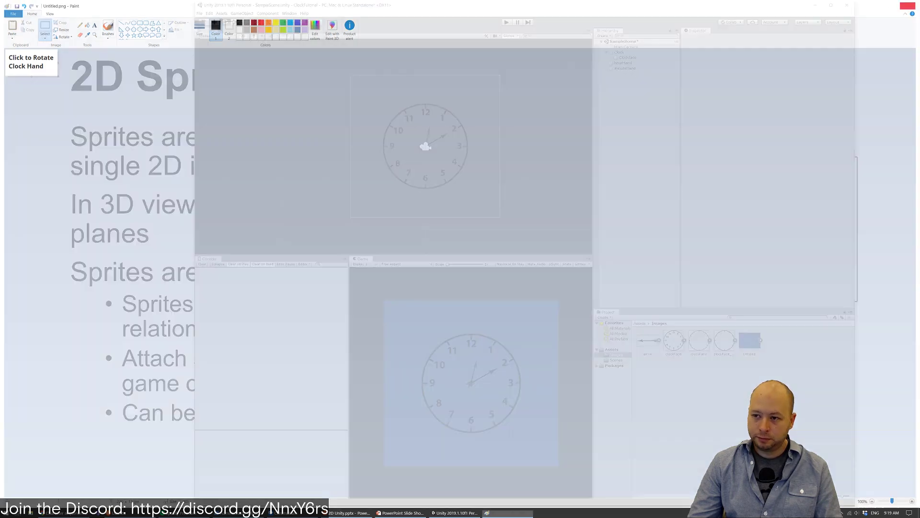
Import Untitled.png from the Downloads folder into the Unity project's Images folder, sorting the downloads by date to find it
key(super+e)
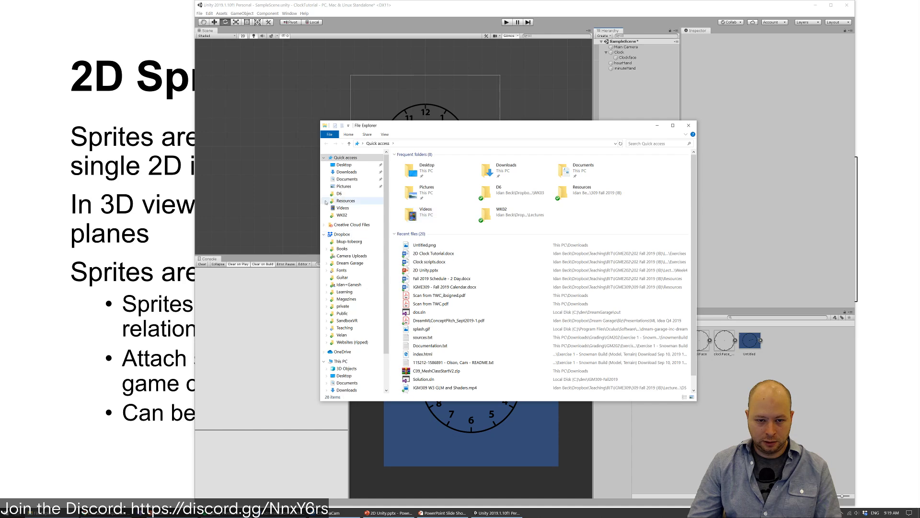
click(360, 187)
click(357, 172)
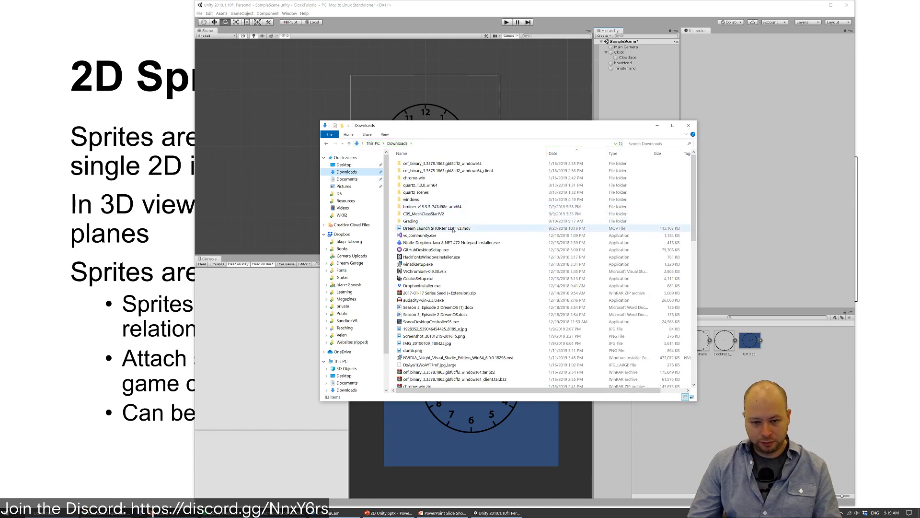
click(581, 155)
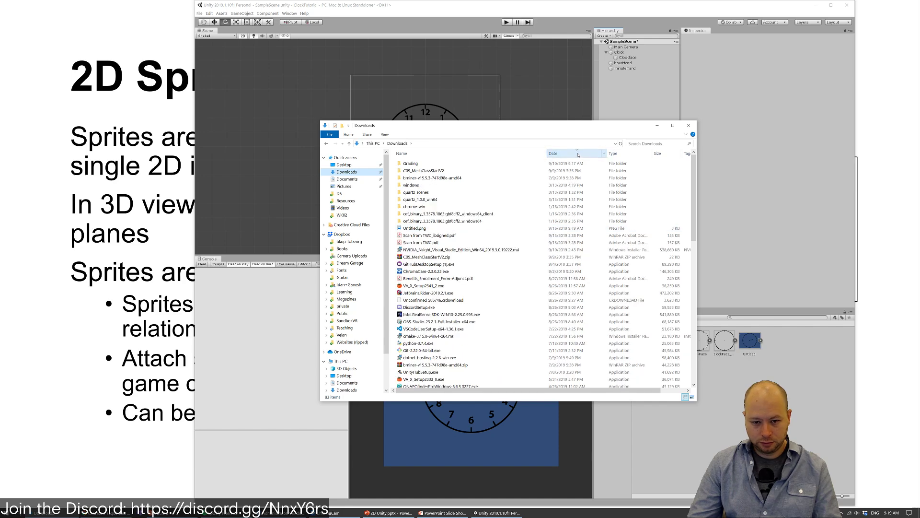
drag(551, 229, 777, 374)
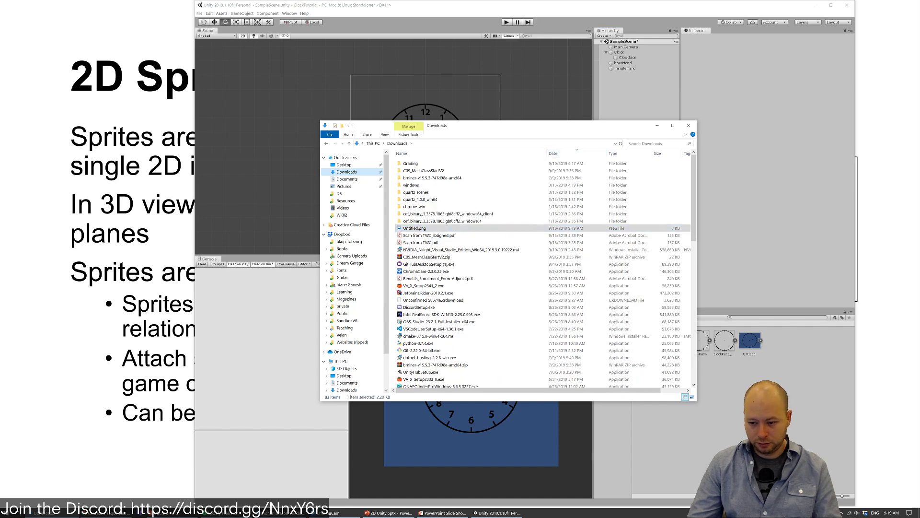
click(689, 125)
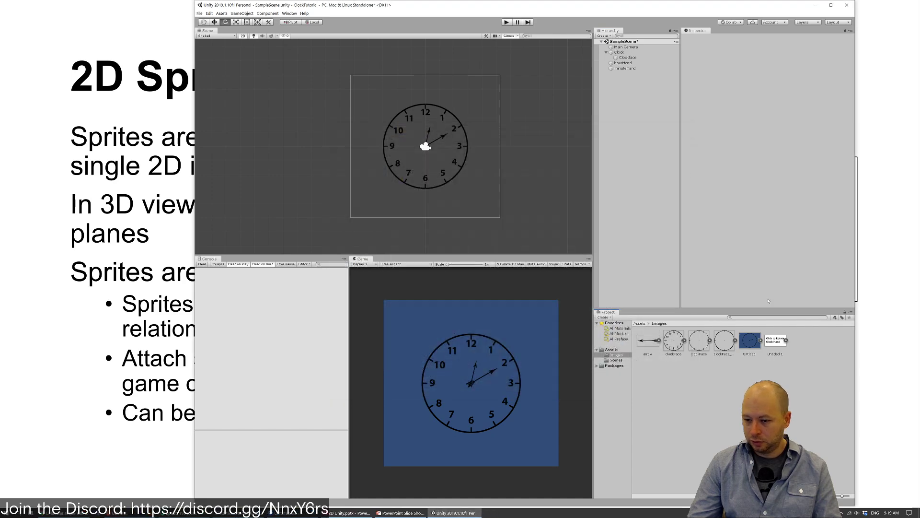
Place the "Click to Rotate Clock Hand" sprite above and left of the clock at about X -3.63, Y 3.81
drag(775, 340, 384, 97)
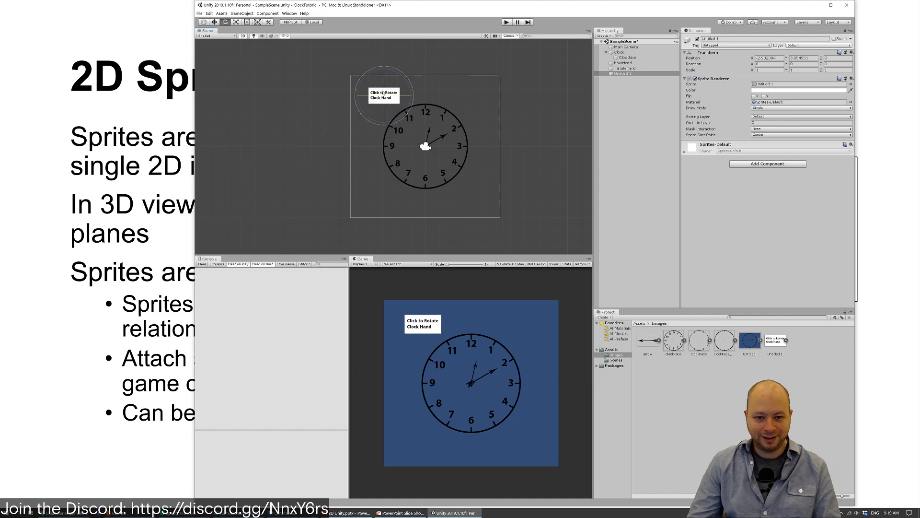
key(w)
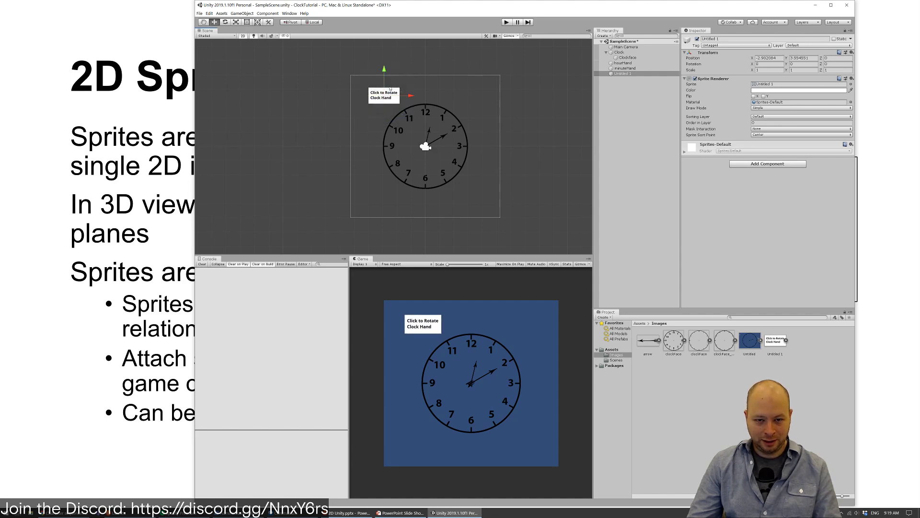
drag(387, 92, 377, 89)
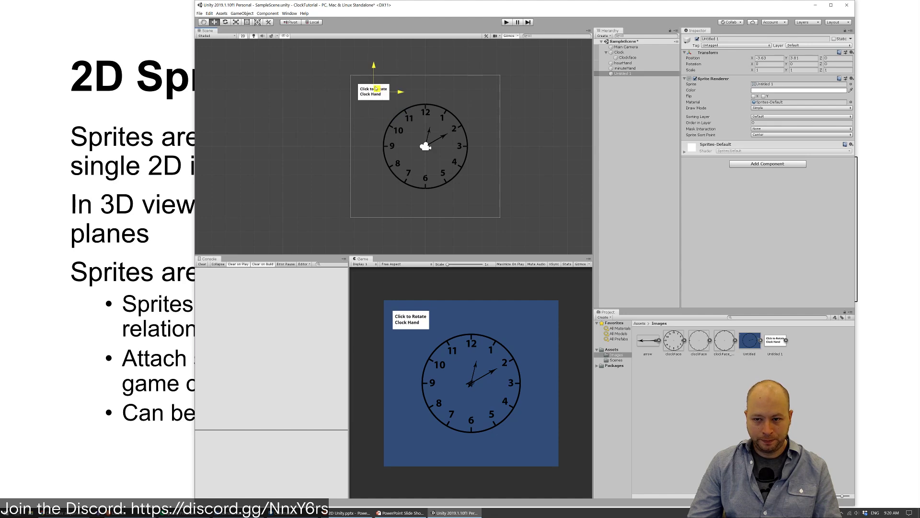
Rename the new text sprite object as clockButton and deselect it
click(625, 74)
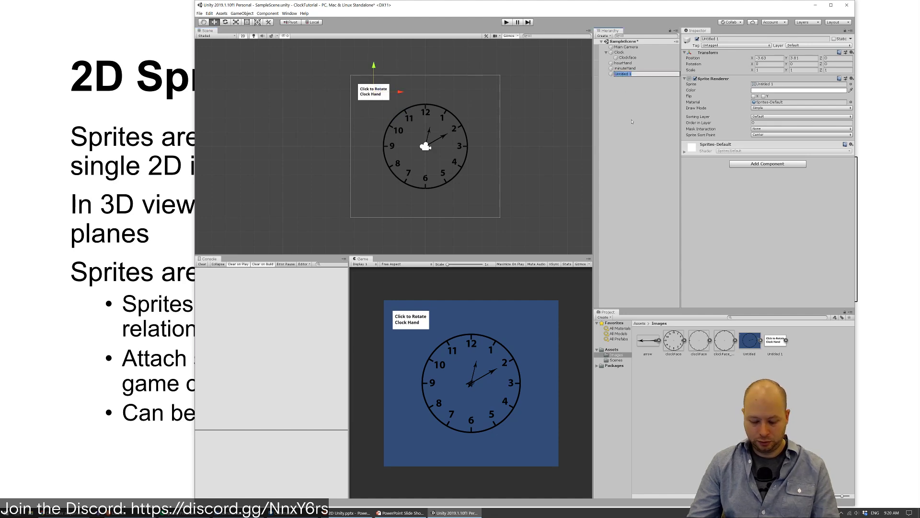
text(button)
key(Return)
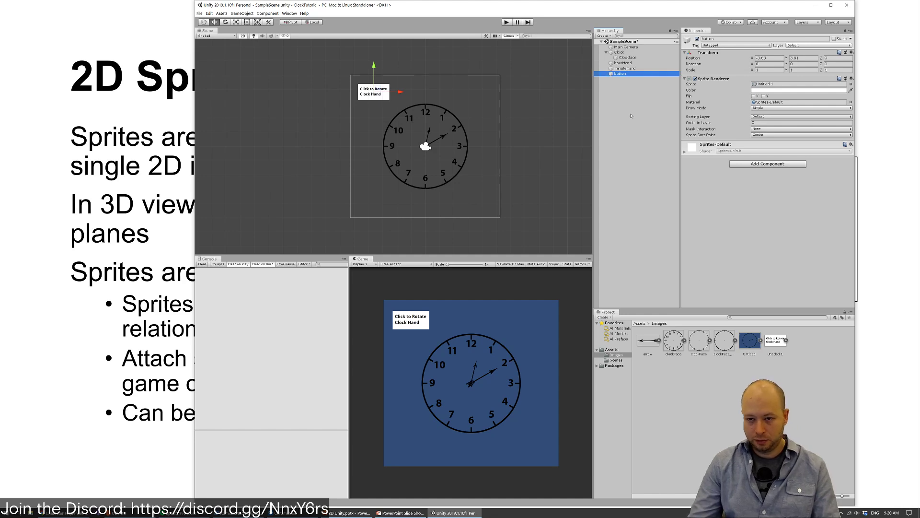
key(F2)
text(clockButton)
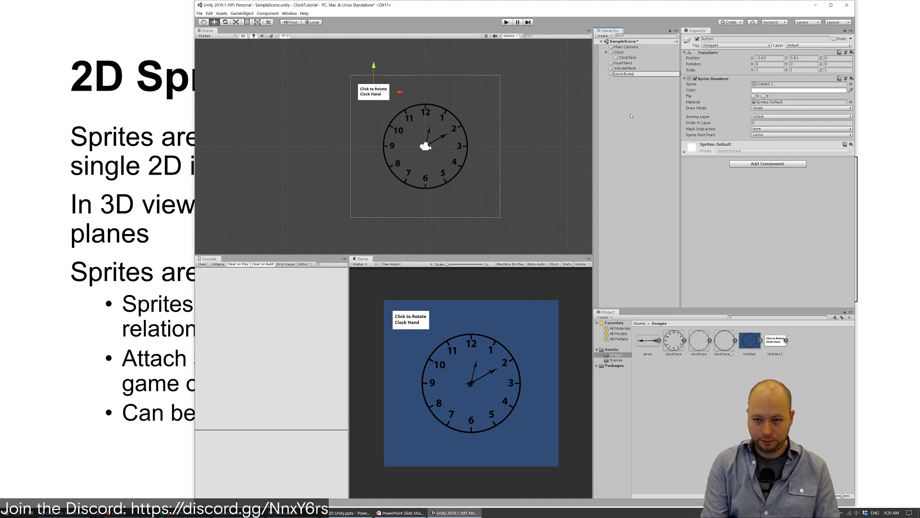
key(Return)
click(530, 202)
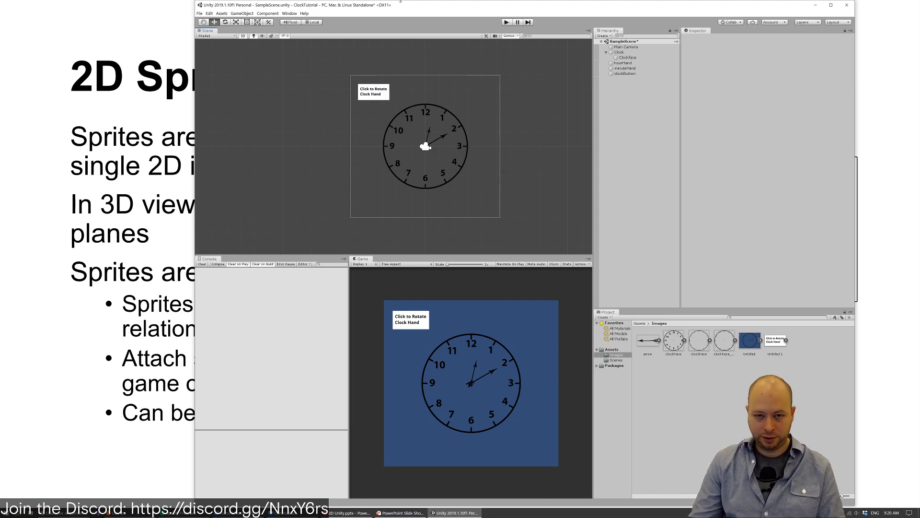
Test the scene in Play mode, stop it, and select minuteHand
click(506, 23)
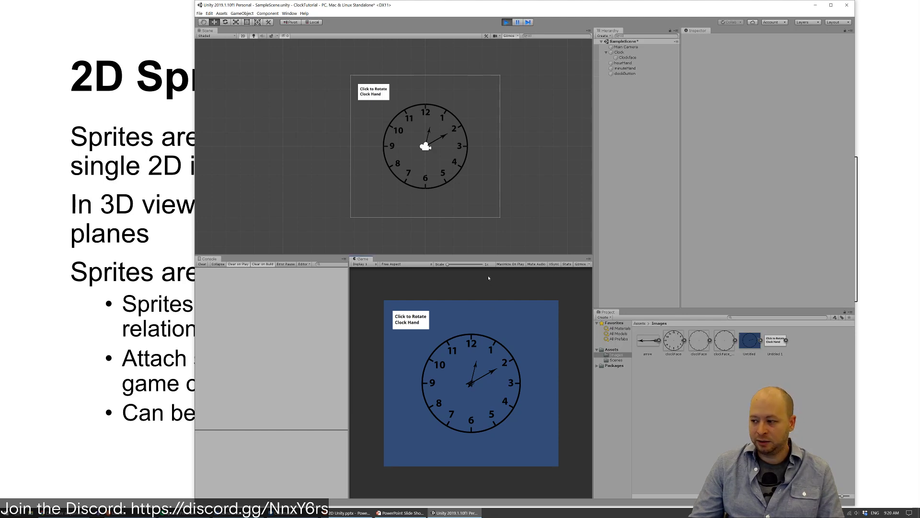
click(506, 23)
click(632, 69)
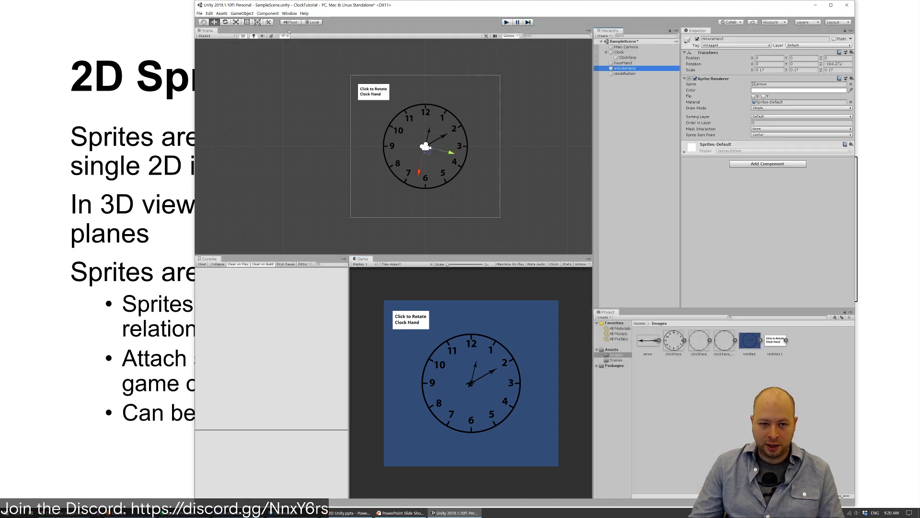
Rotate minuteHand to about -214 degrees on Z so it points towards 4, and deselect it
key(e)
drag(453, 132, 527, 203)
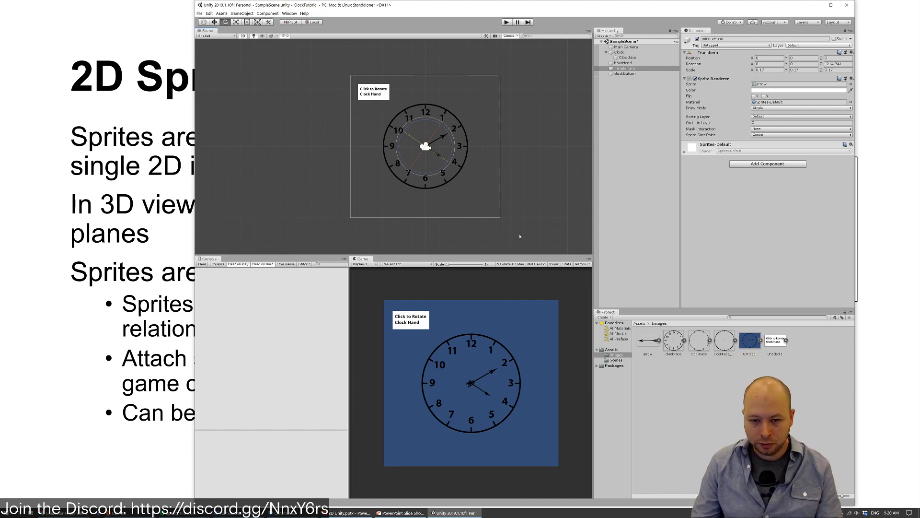
click(521, 166)
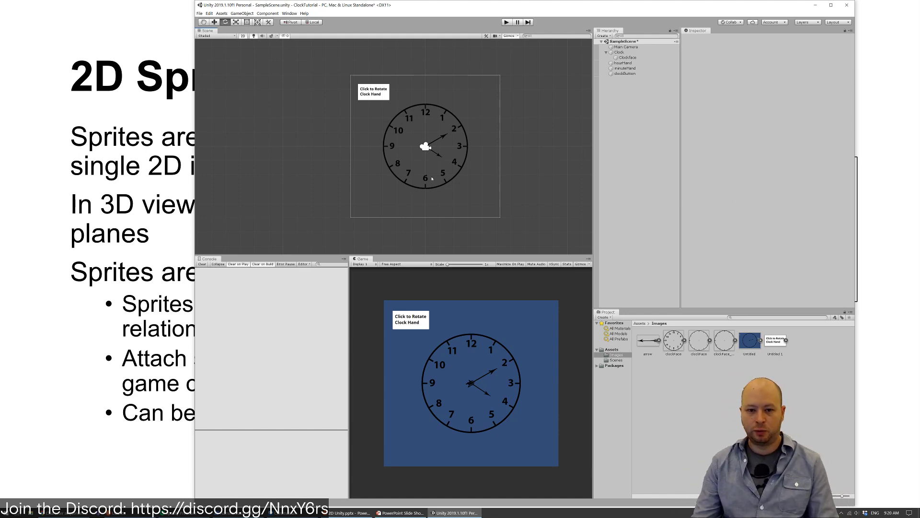
Delete the minuteHand sprite from the scene
click(438, 159)
key(Delete)
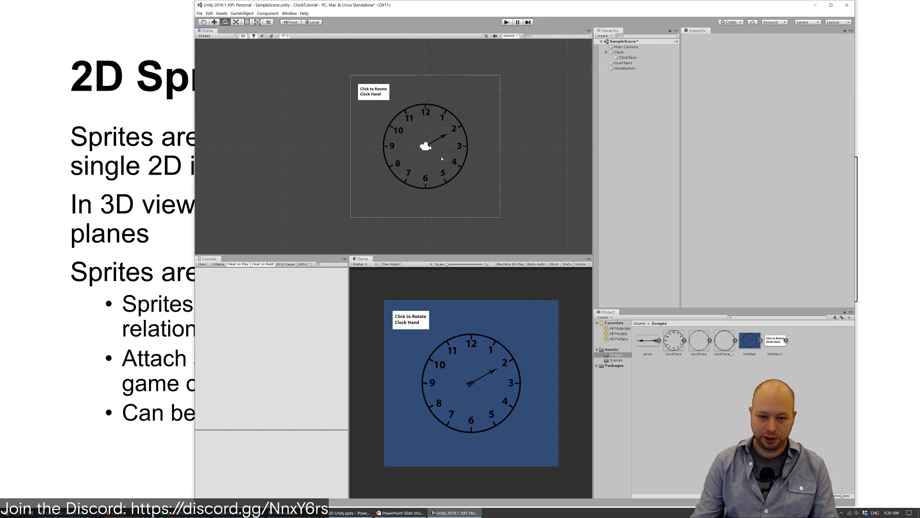
Add a new script component named RotateHand to hourHand and open the script in Visual Studio
click(444, 138)
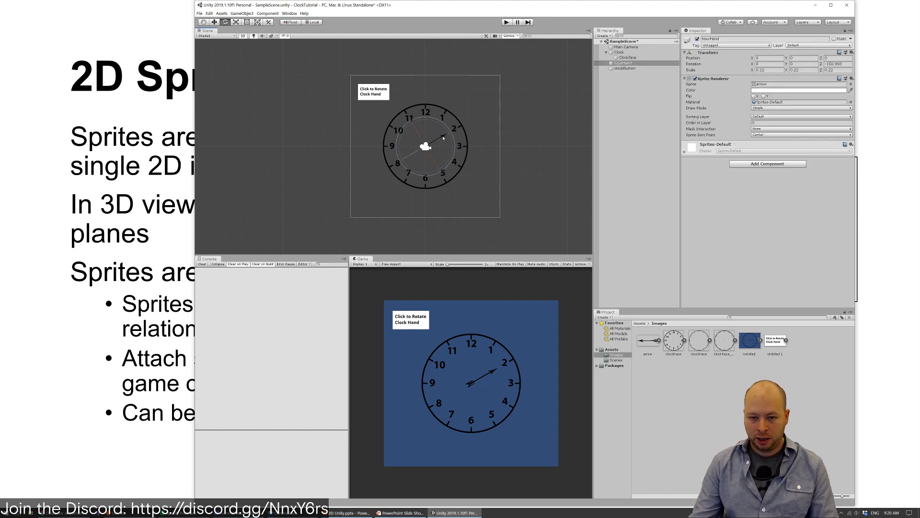
click(766, 163)
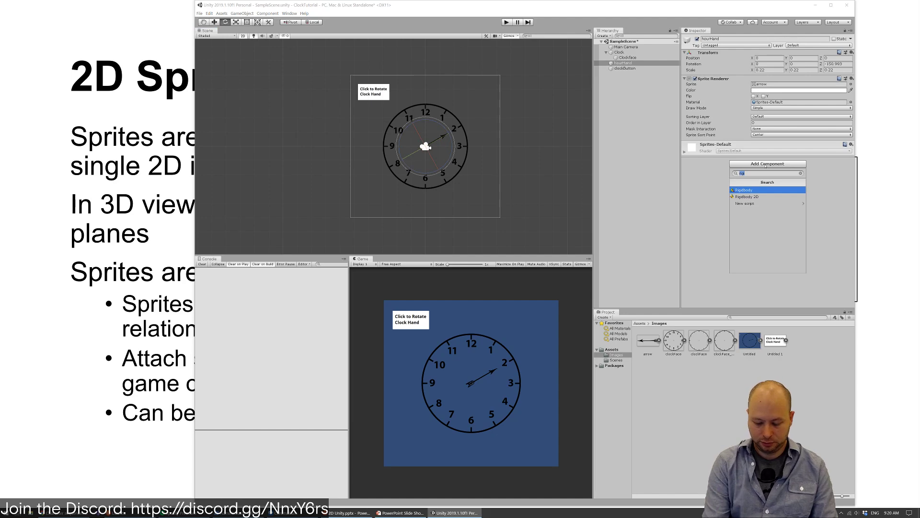
text(new s)
key(Return)
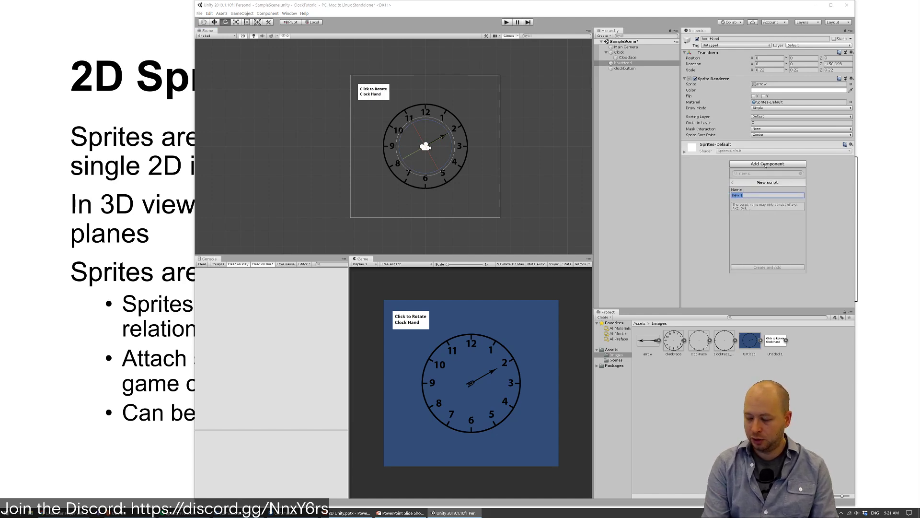
text(RotateHand)
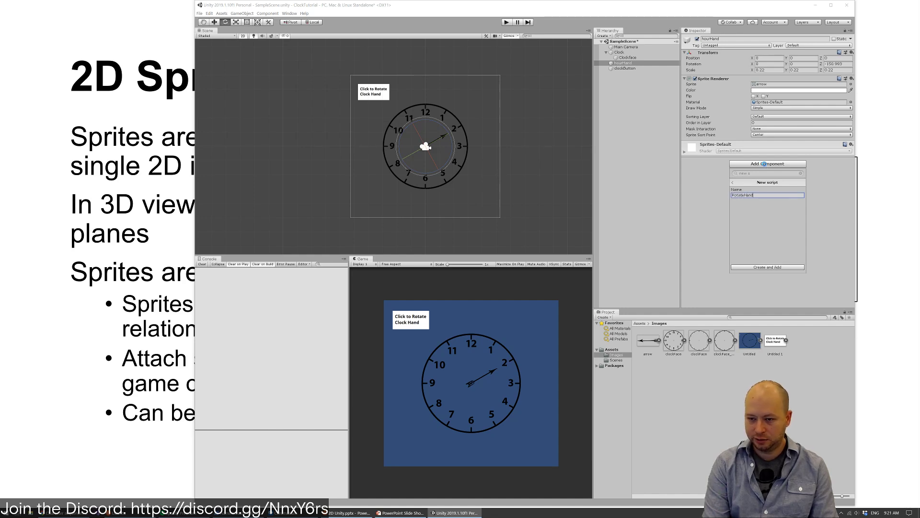
key(Return)
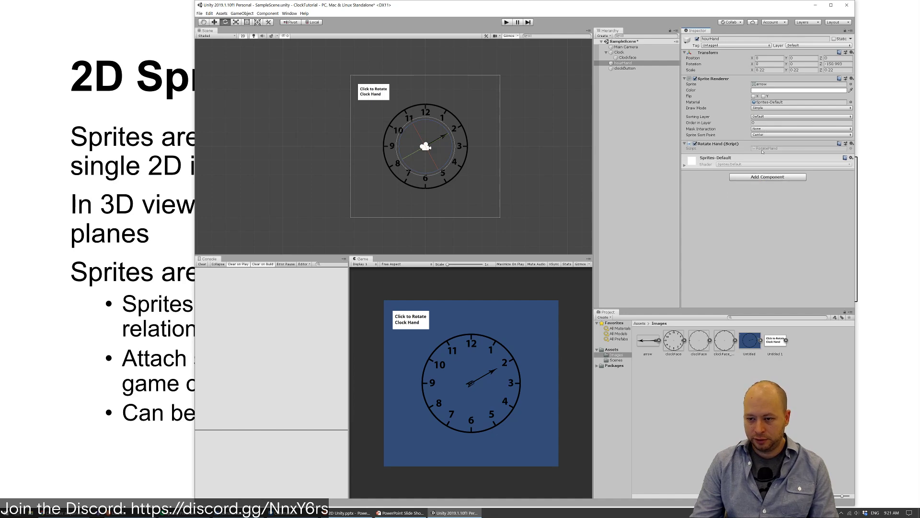
double_click(767, 149)
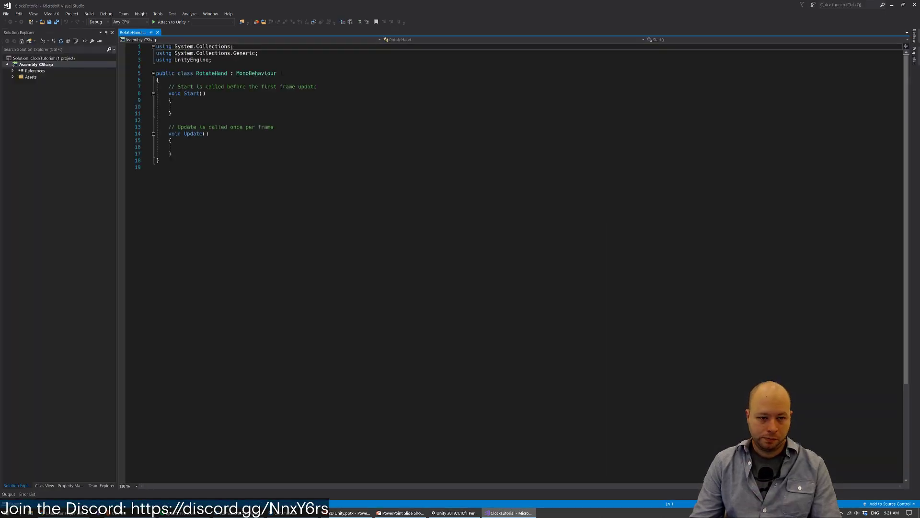
Add an empty void RotateToMouse() method below Update() in the RotateHand class
click(283, 101)
key(Down)
click(268, 140)
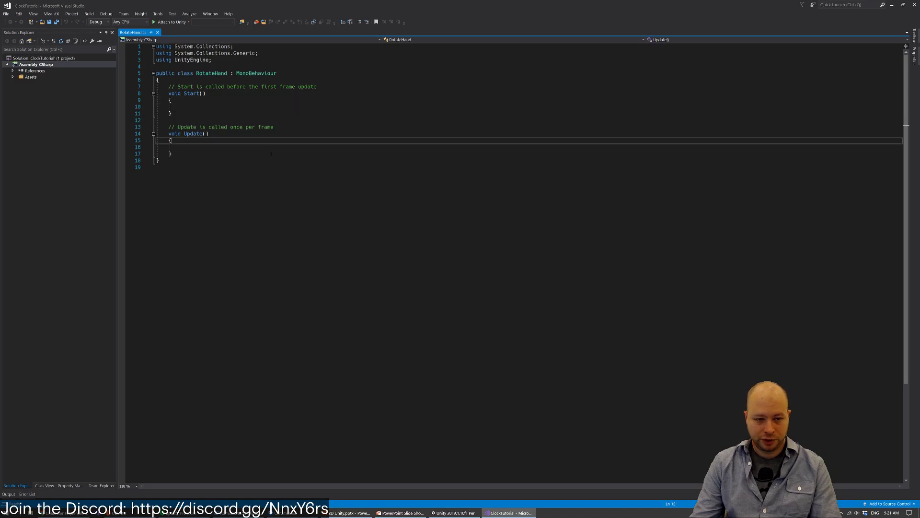
key(Down)
key(Down)
key(Return)
key(Return)
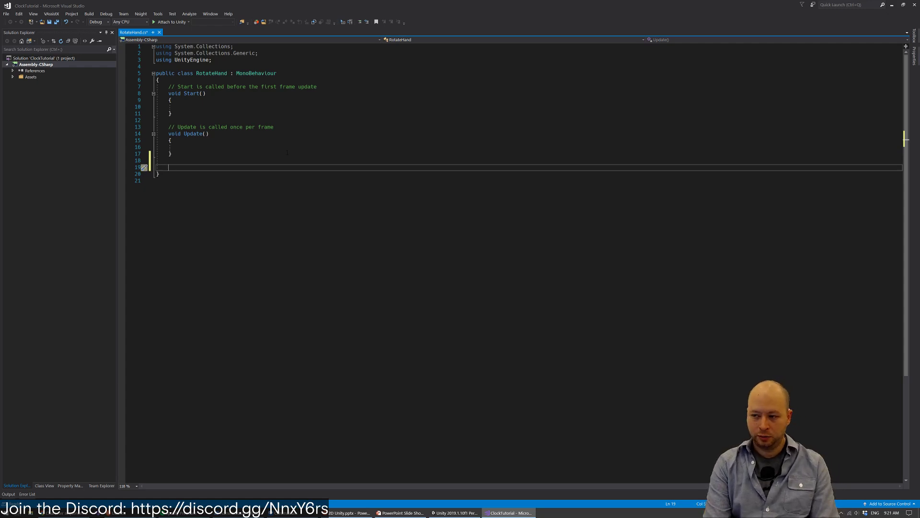
text(void )
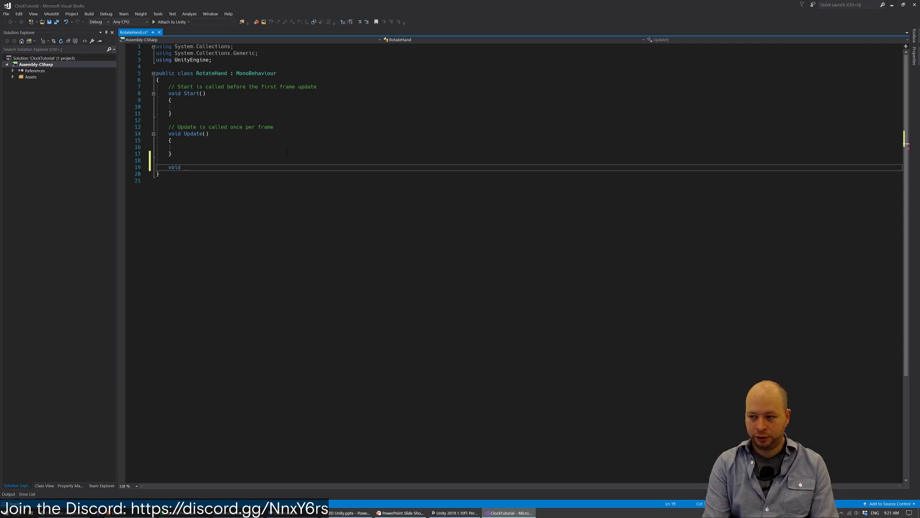
text(RotateToMouse)
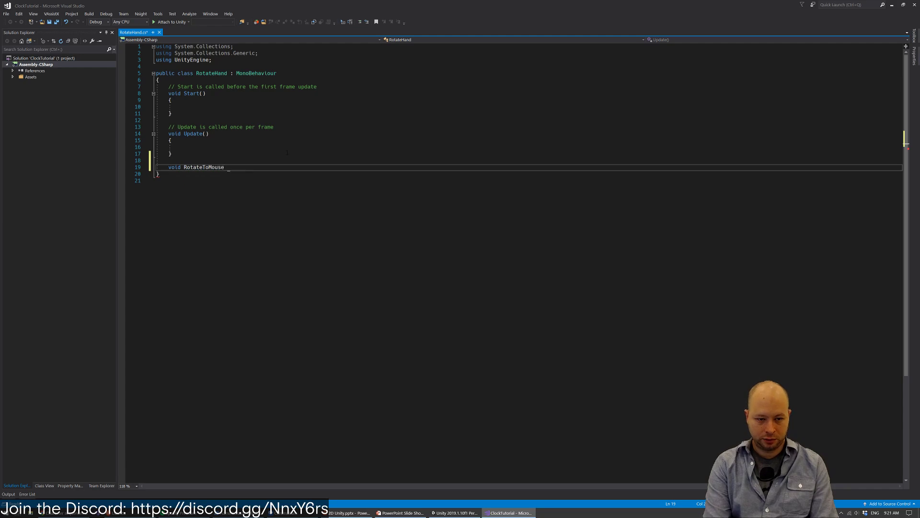
text((){)
key(Return)
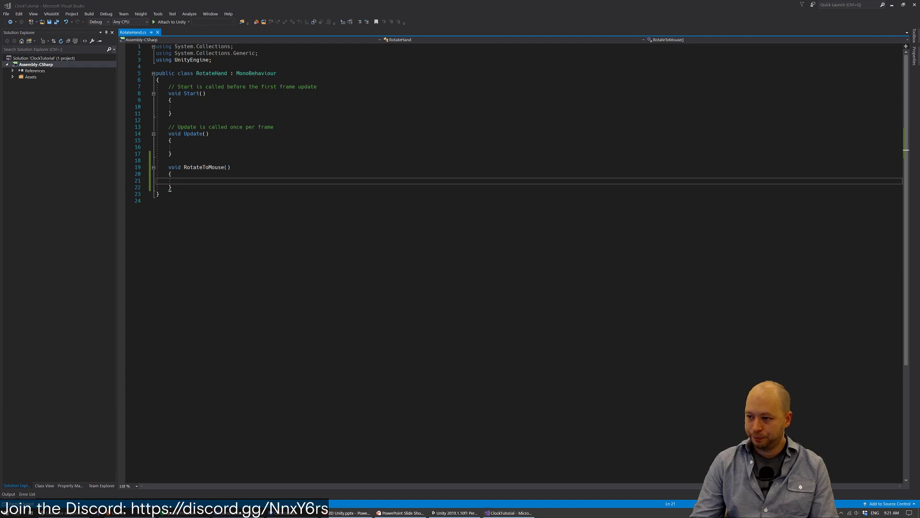
key(alt+Tab)
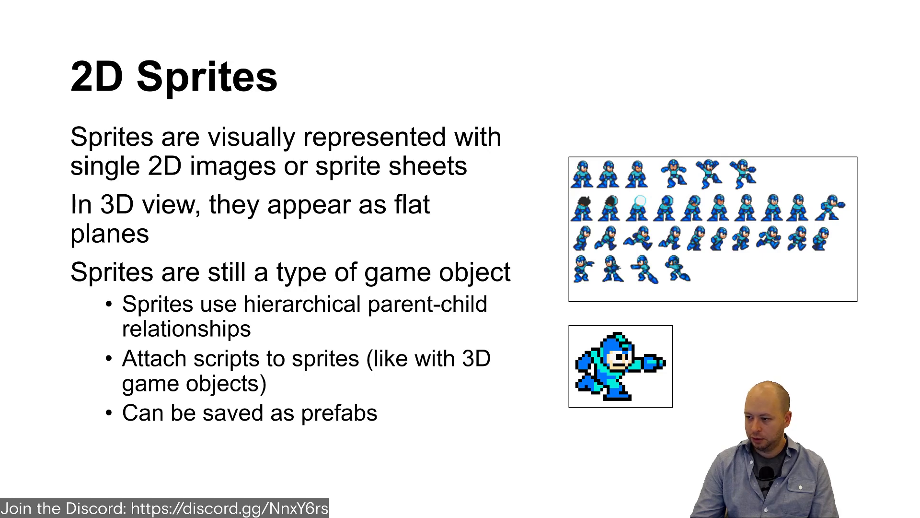
key(alt+Tab)
key(alt+Tab)
key(alt+Tab)
key(alt+Tab)
key(alt+Tab)
key(alt+Tab)
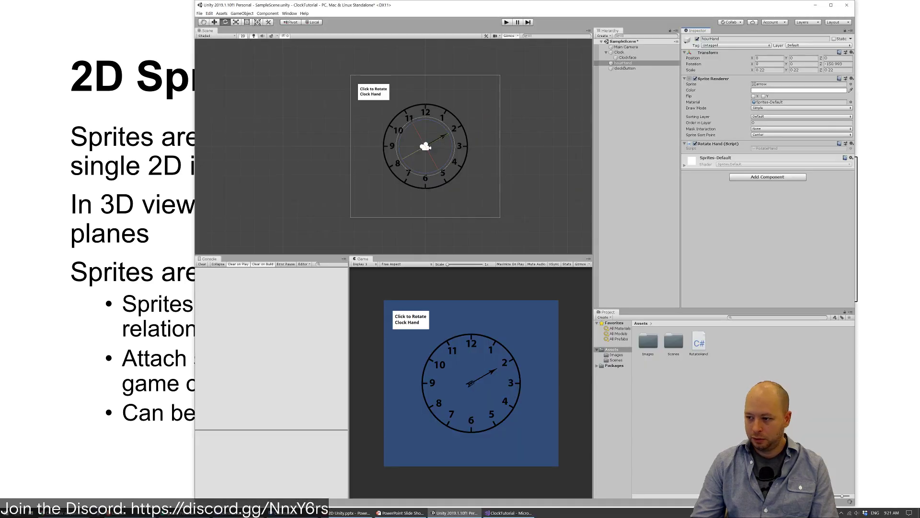
key(alt+Tab)
key(alt+Tab)
key(alt+Tab)
key(alt+Tab)
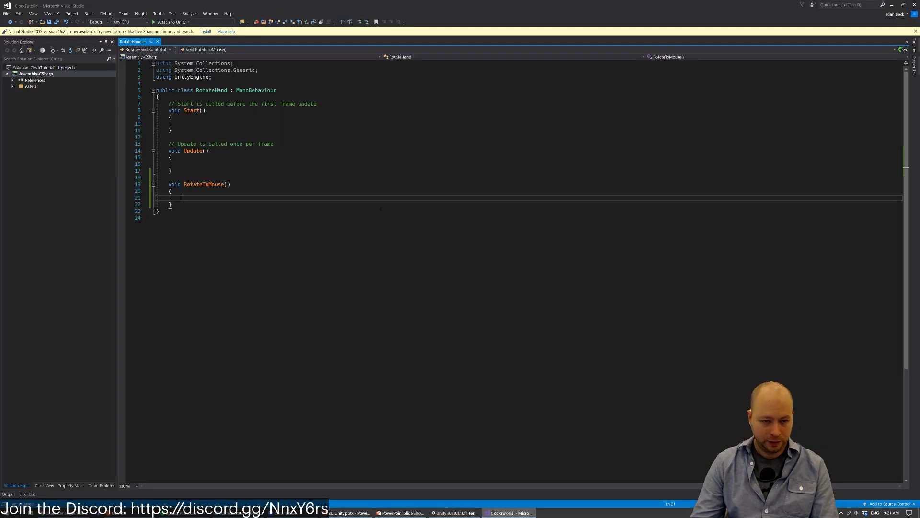
Enlarge the code text and dismiss the Visual Studio 2019 version 16.2 update notification
ctrl+scroll(380, 209, up, 2)
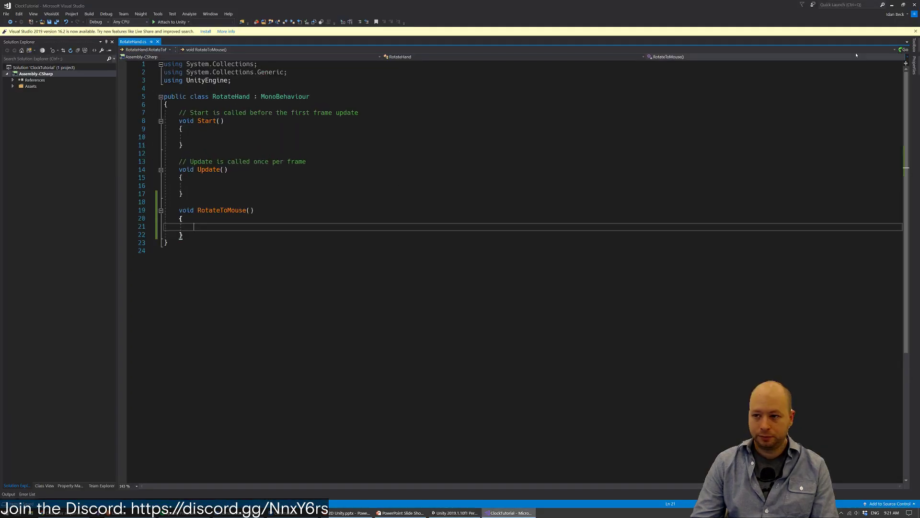
click(916, 31)
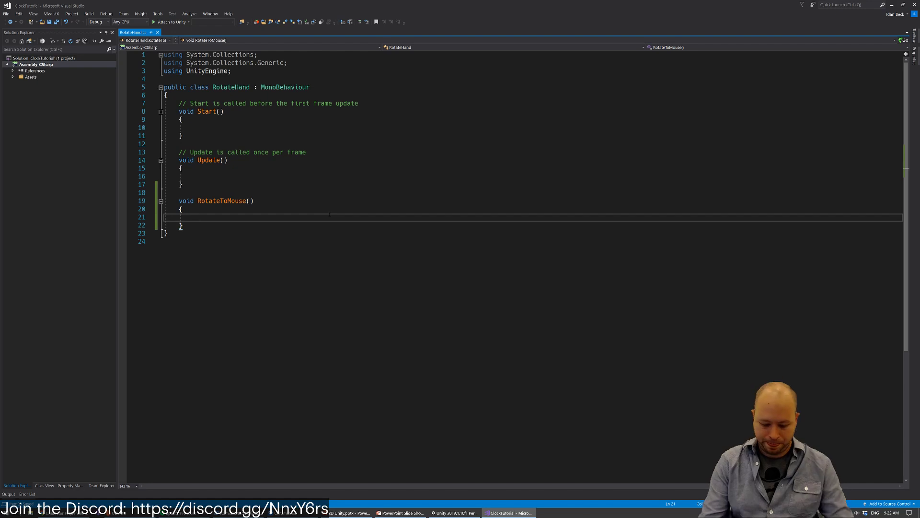
In RotateToMouse, write Vector3 mouseWorldPos = Camera.main.ScreenToWorldPoint(Input.mousePosition); and save the script
text(Vecto)
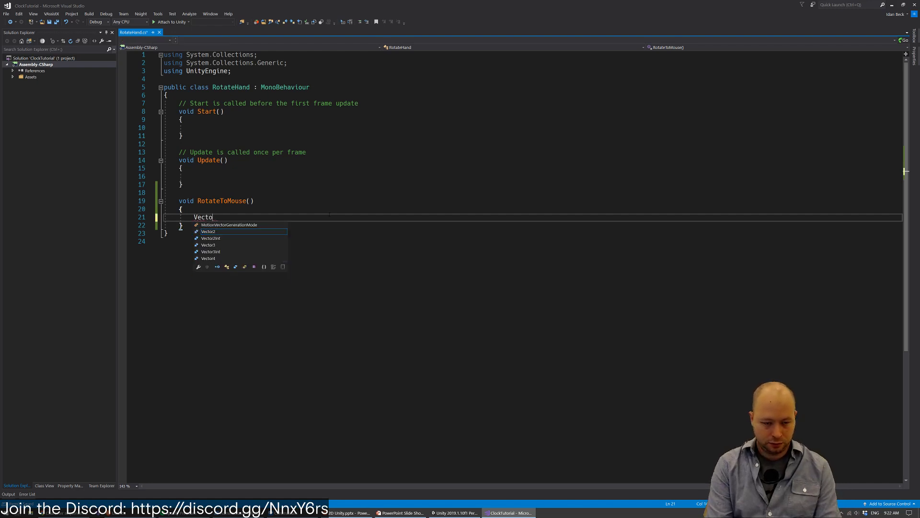
text(r3 )
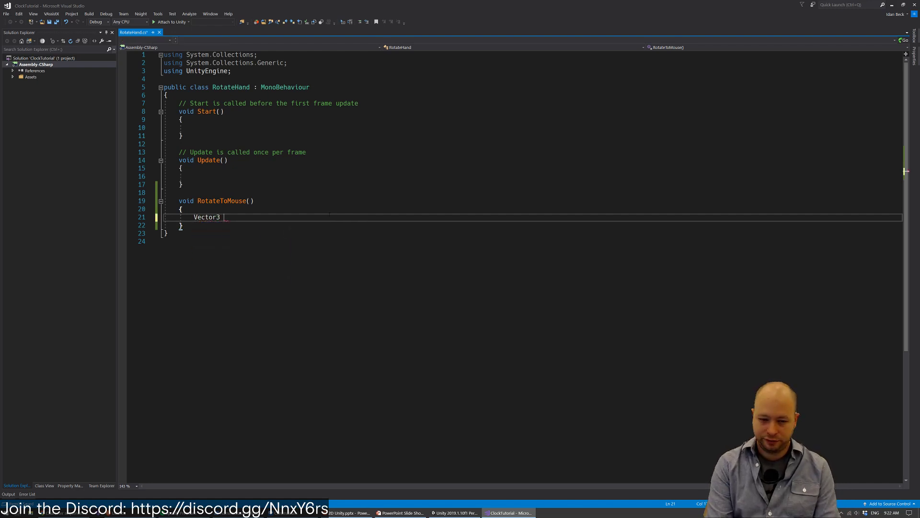
text(mouseWo)
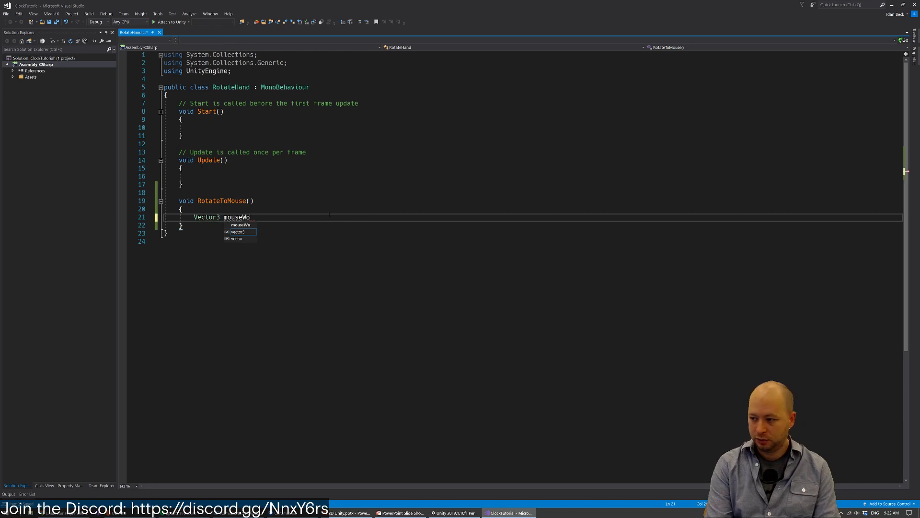
text(rldPos)
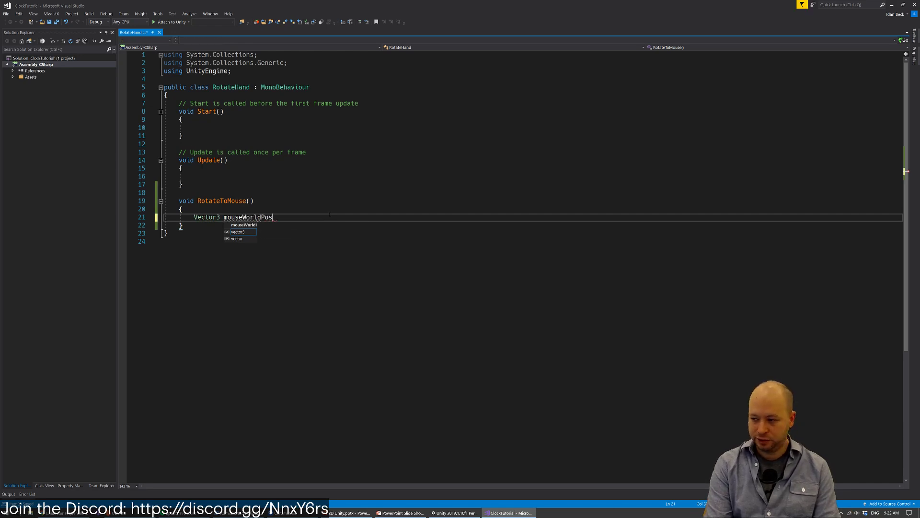
text( =)
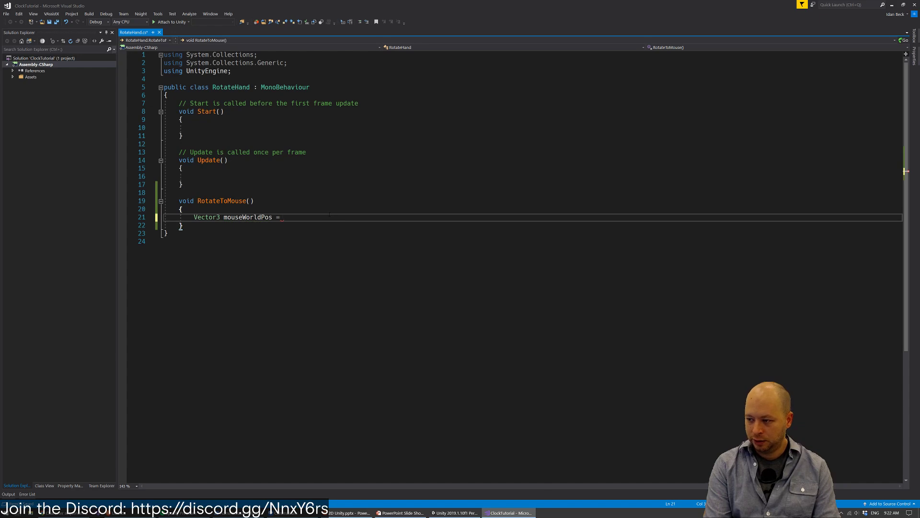
text(Camera.)
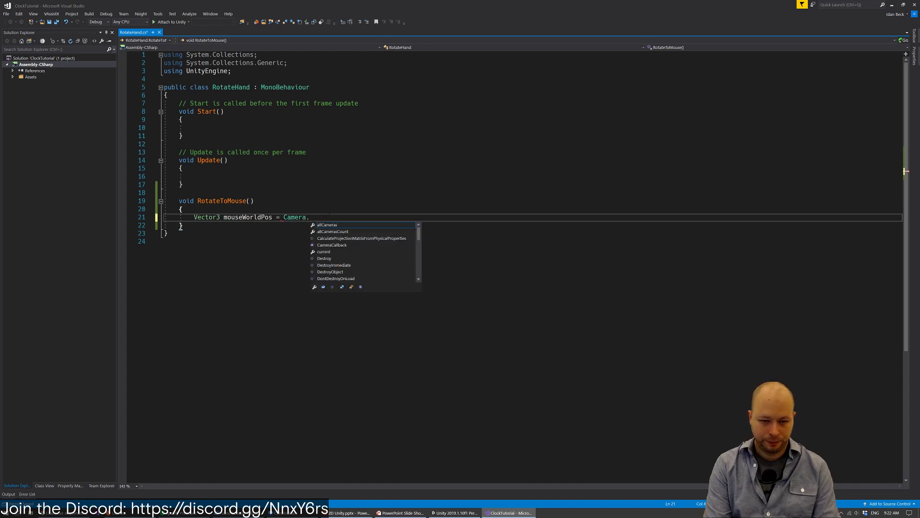
text(main.)
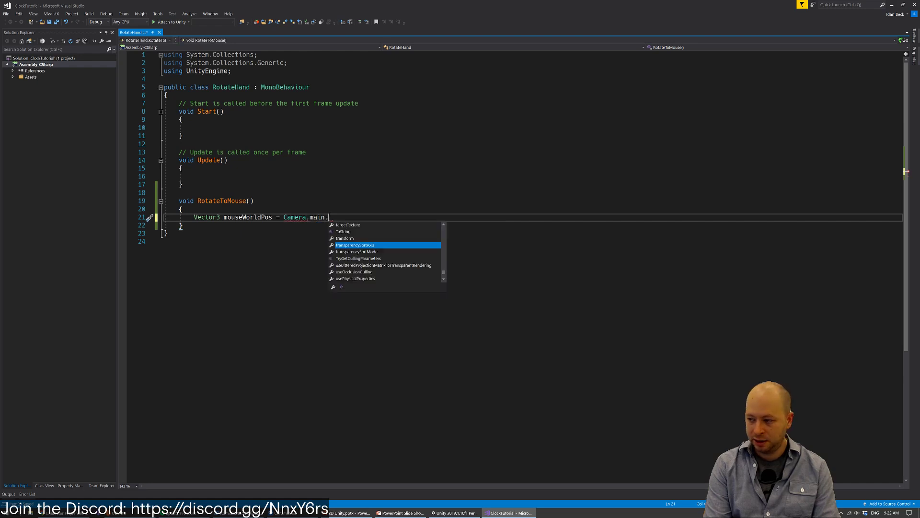
text(ScreenTo)
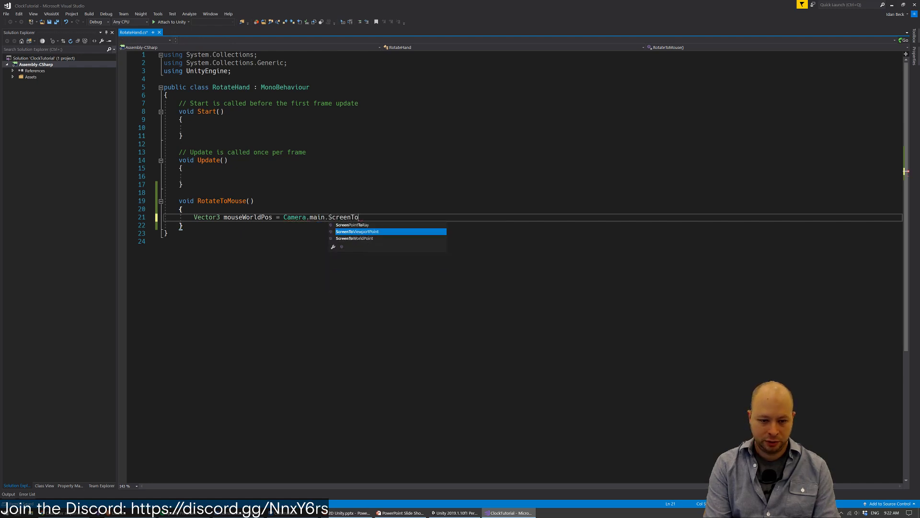
text(World)
text(Po)
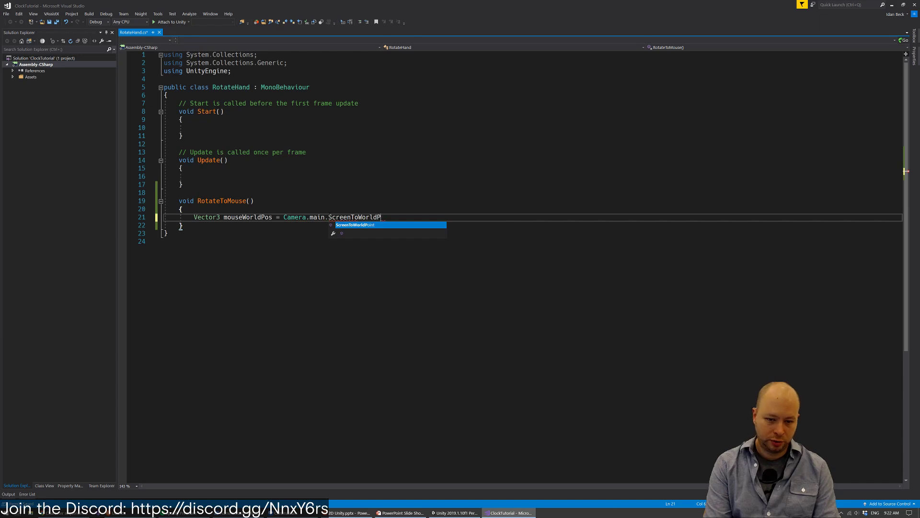
text(int()
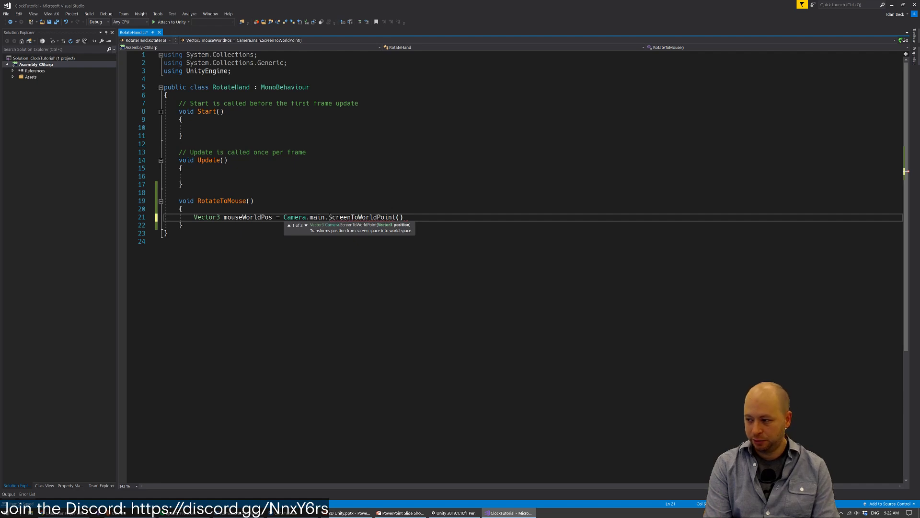
text(Input.)
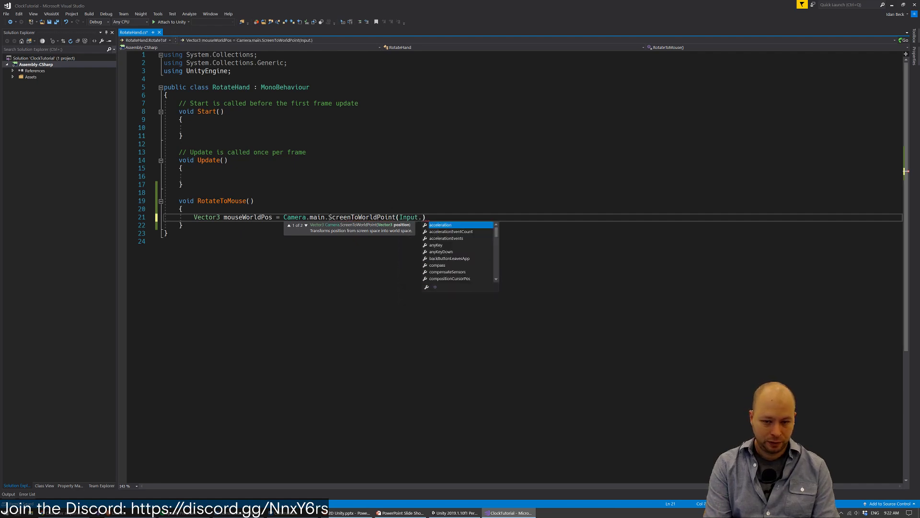
text(mousePosition))
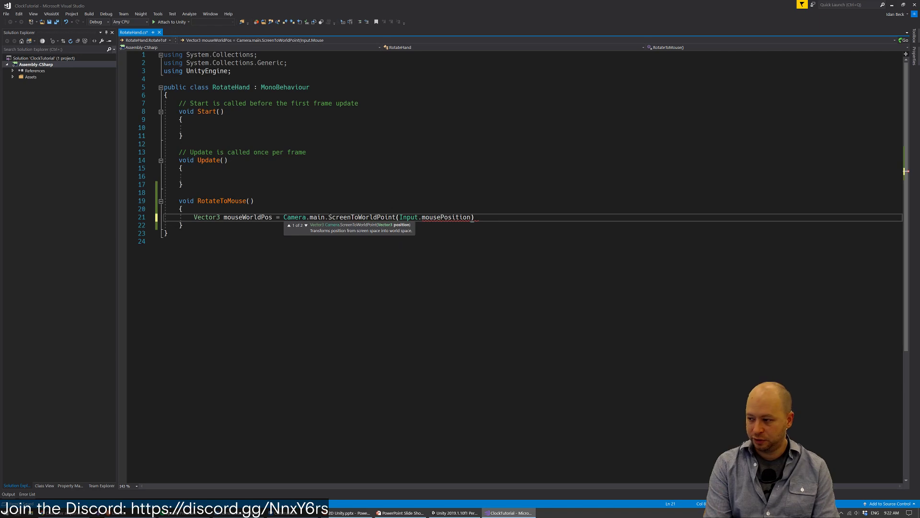
text(;)
key(Return)
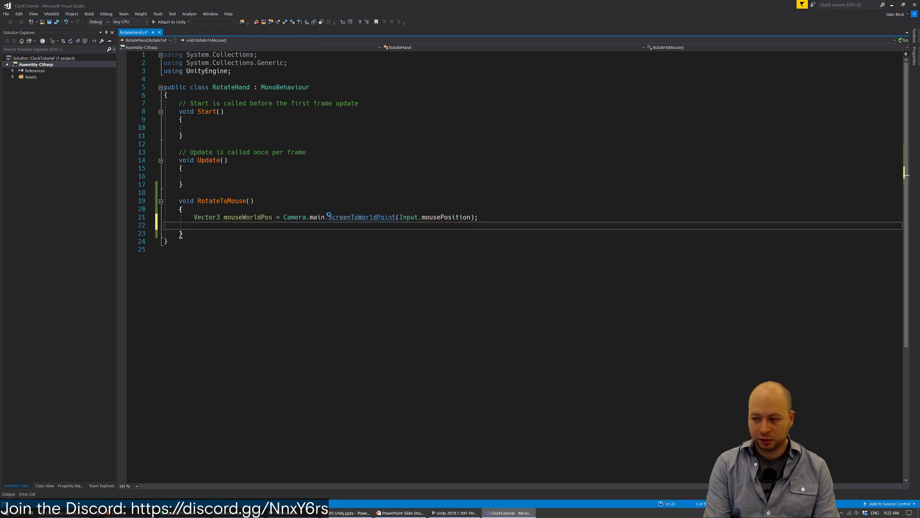
key(ctrl+s)
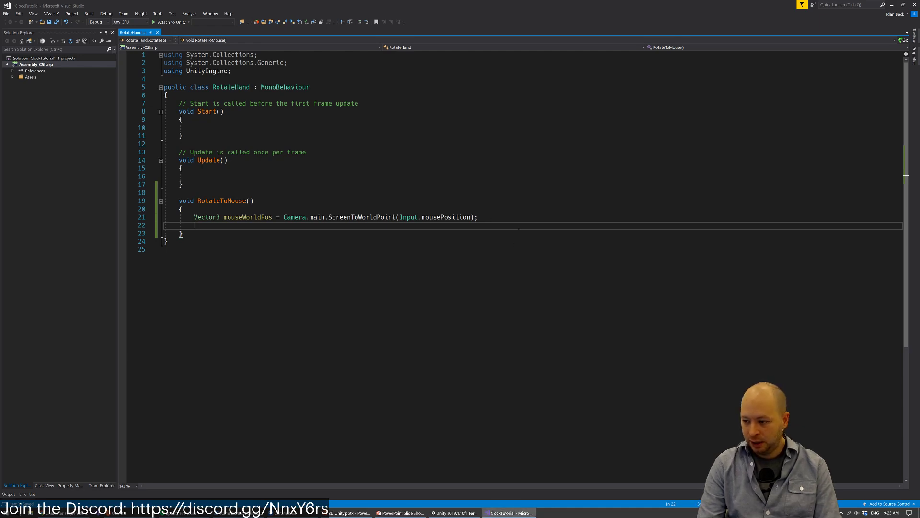
Below the mouseWorldPos line in RotateToMouse, declare float angle = Mathf.Atan2(mouseWorldPos.y, mouseWorldPos.x) and start multiplying it by a Mathf term
key(Return)
key(Return)
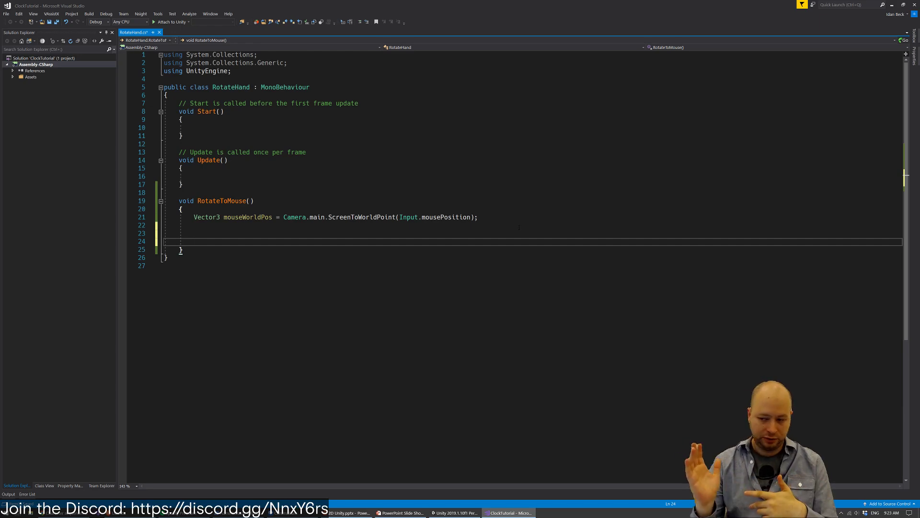
key(Up)
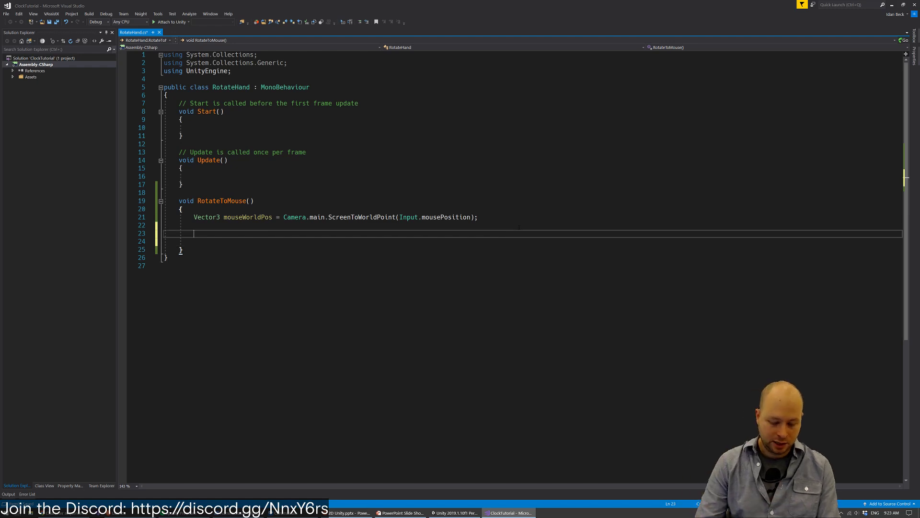
text(float angle )
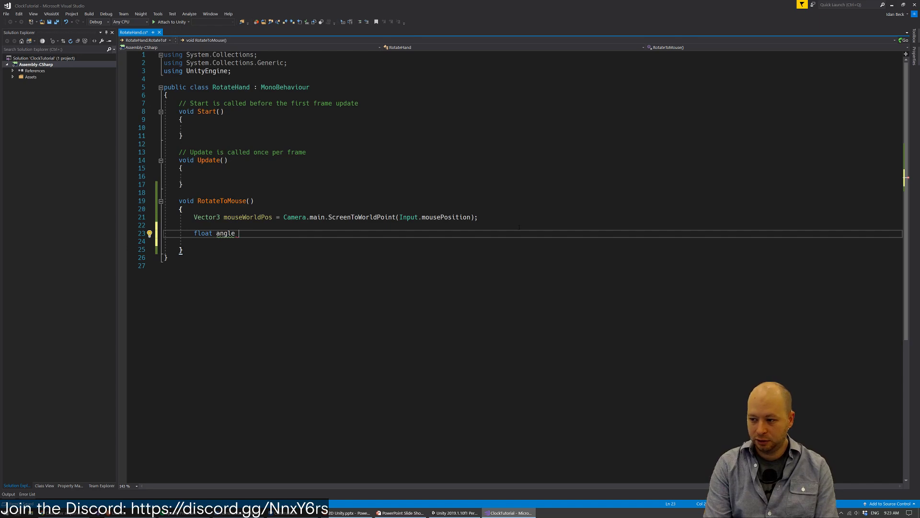
text(= Mathf)
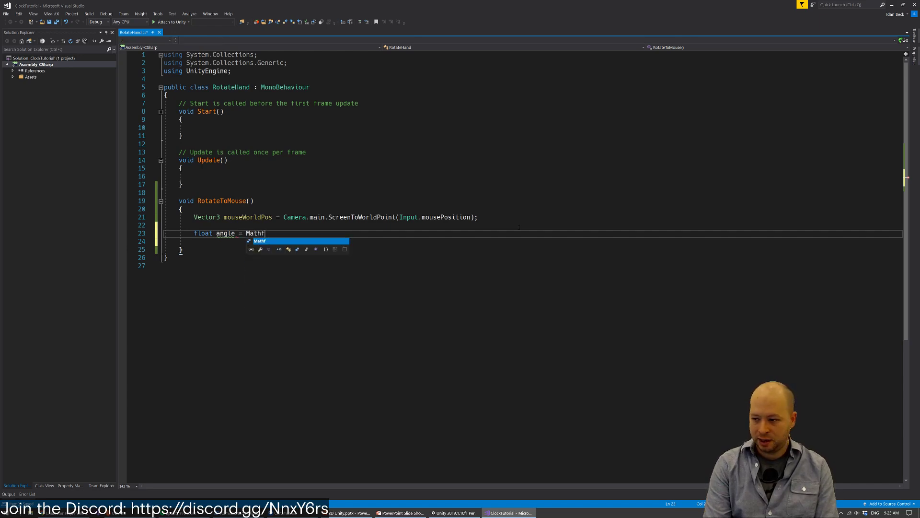
text(.)
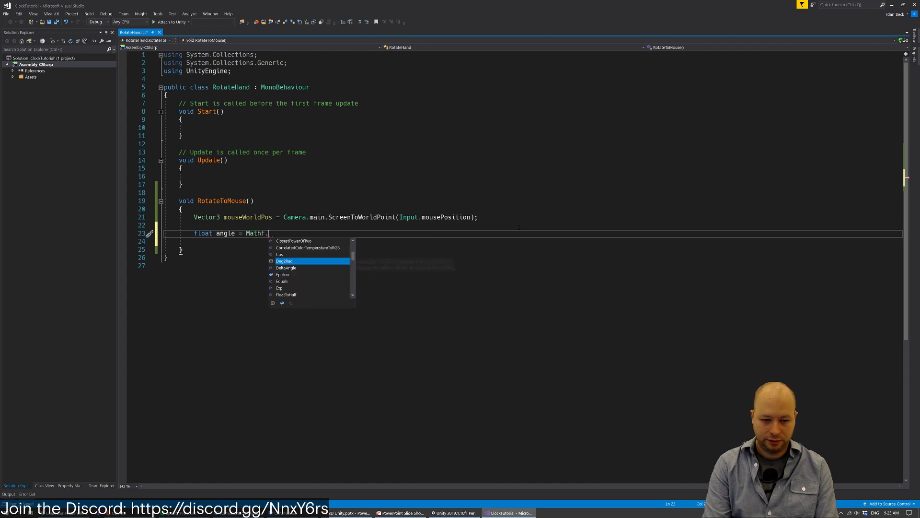
text(Atan)
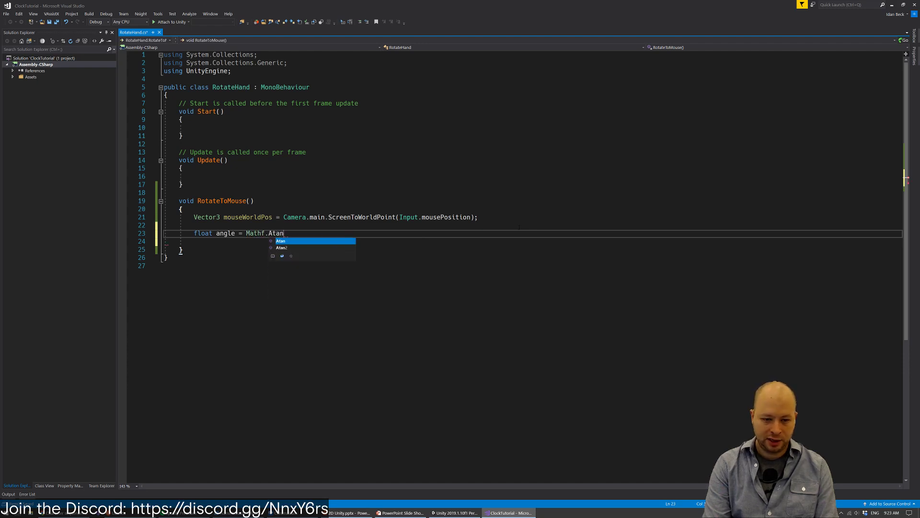
text(2(mous)
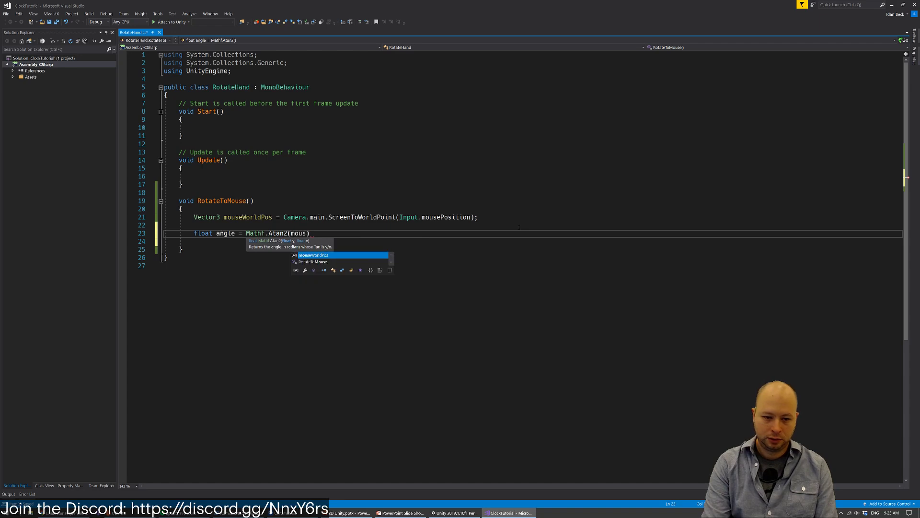
text(eWorldPos.)
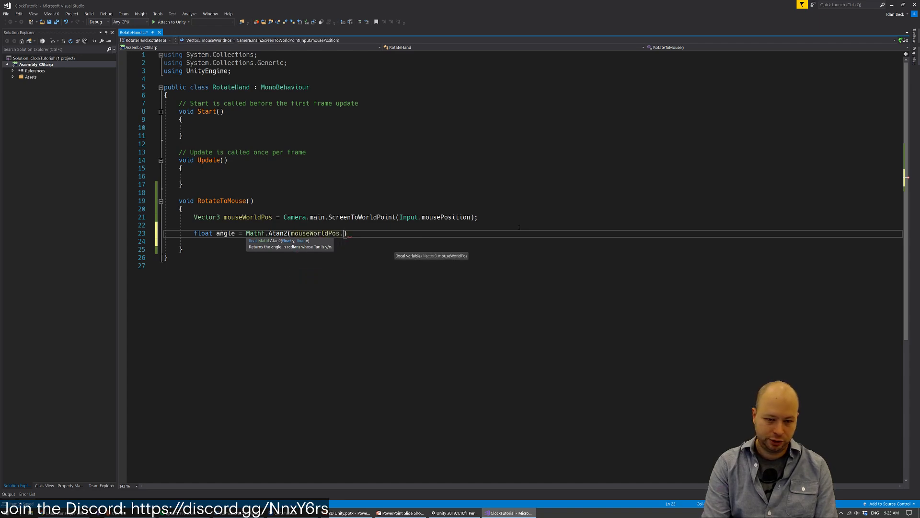
text(y)
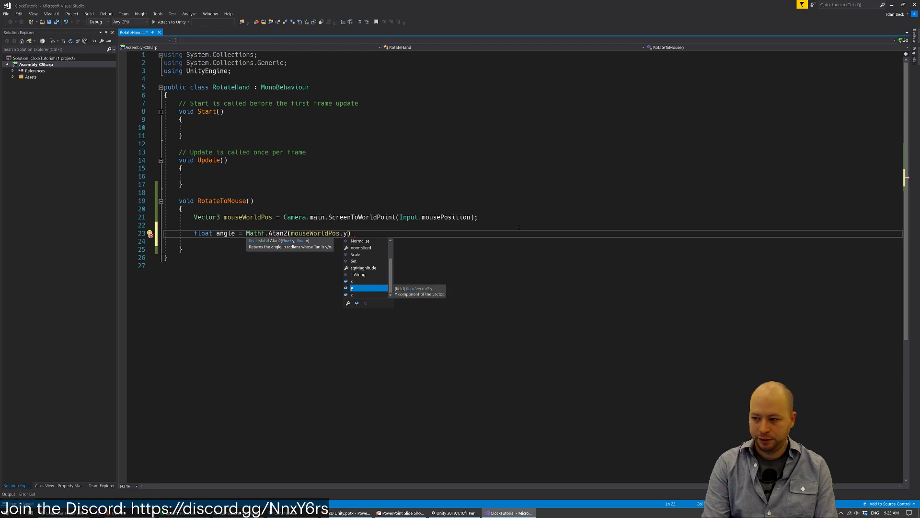
text(, mouseWor)
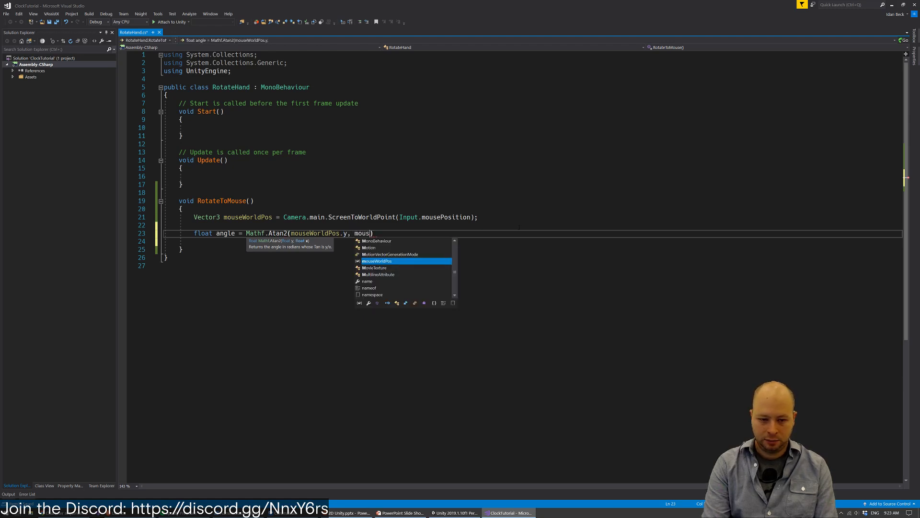
key(Tab)
text(.x) *)
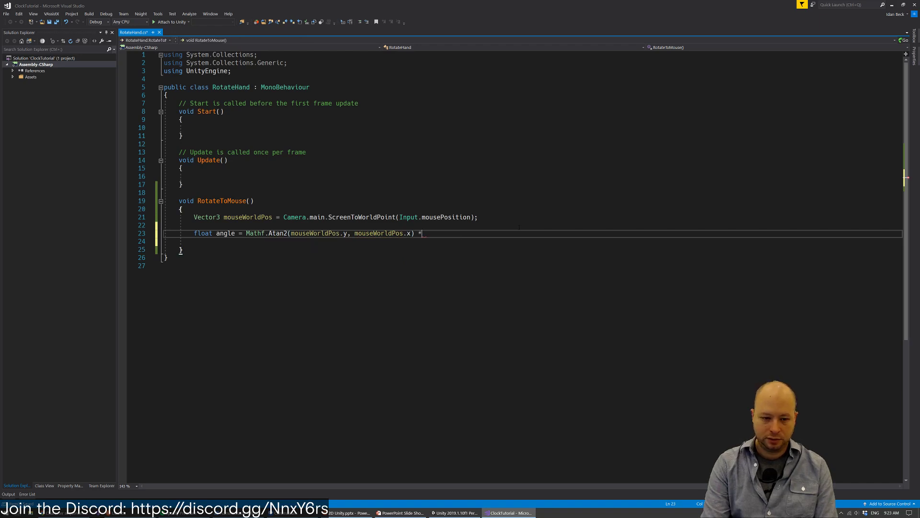
text( Math)
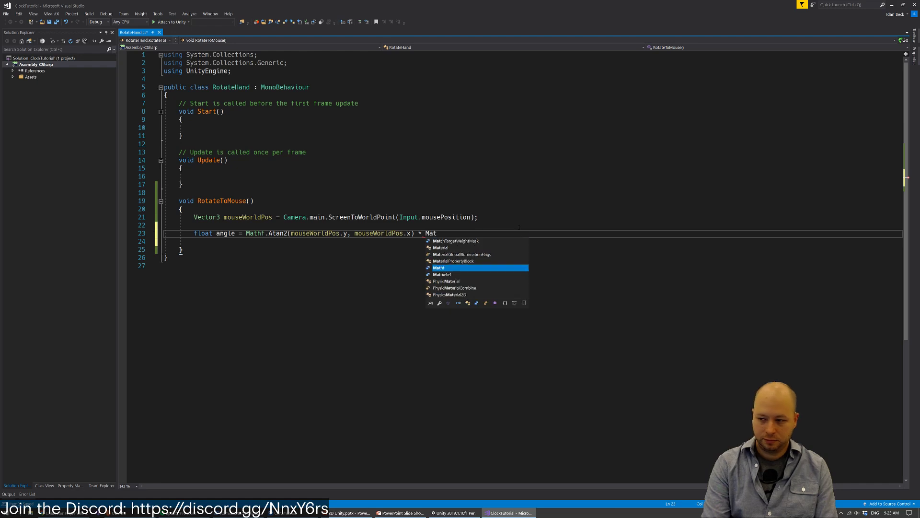
Delete the unfinished multiplication after the Atan2 call in the angle assignment
key(BackSpace)
key(BackSpace)
key(BackSpace)
key(BackSpace)
key(BackSpace)
key(BackSpace)
key(BackSpace)
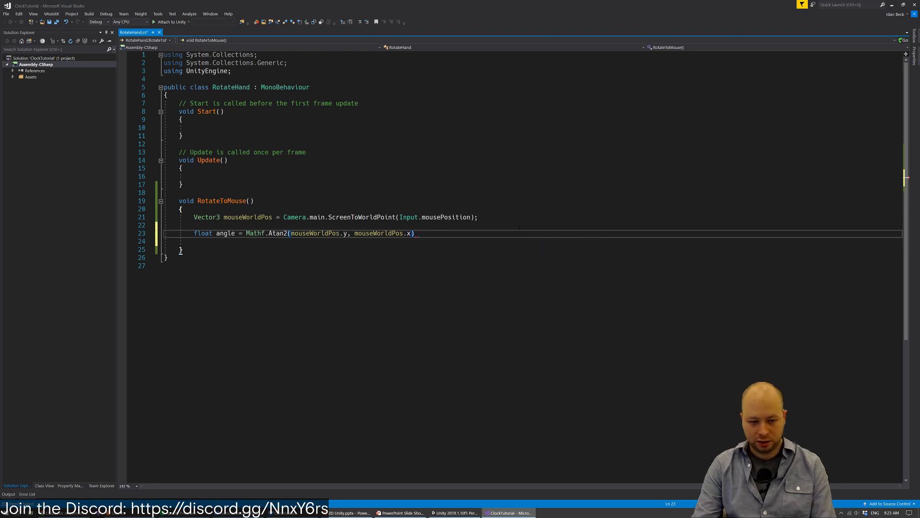
key(ctrl+shift+Left)
key(ctrl+shift+Left)
key(ctrl+shift+Left)
key(ctrl+shift+Left)
key(ctrl+shift+Left)
key(ctrl+shift+Left)
key(ctrl+shift+Left)
key(ctrl+shift+Left)
key(ctrl+shift+Left)
key(ctrl+shift+Left)
key(ctrl+shift+Left)
key(ctrl+shift+Left)
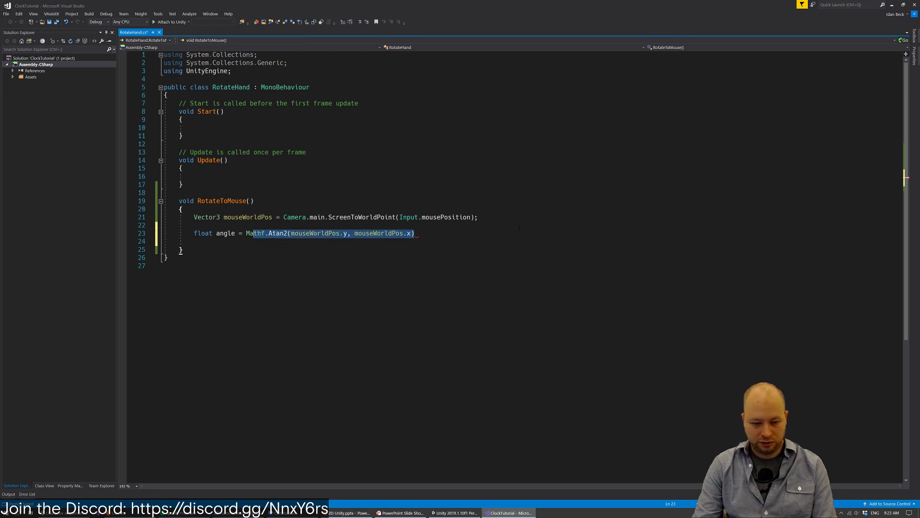
key(Right)
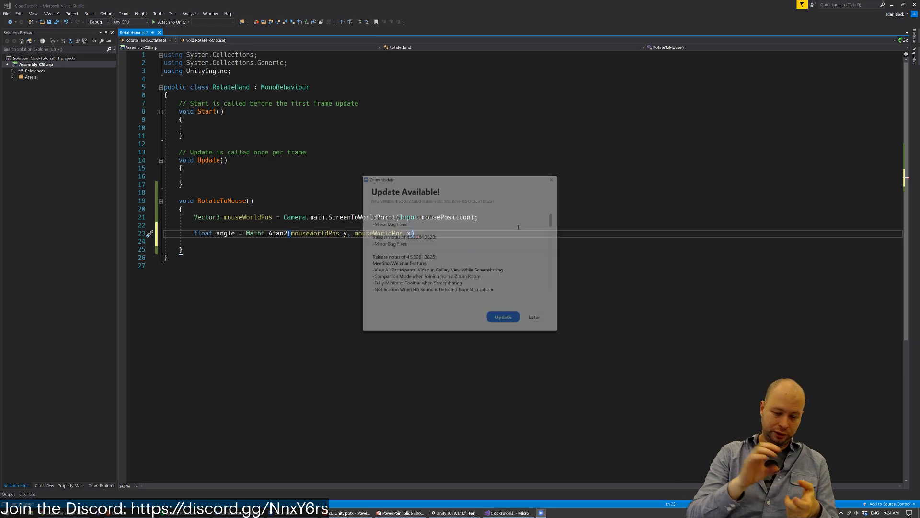
Postpone the Zoom update and complete the angle assignment with "* Mathf.Rad2Deg + 180;" after the Atan2 call
click(536, 319)
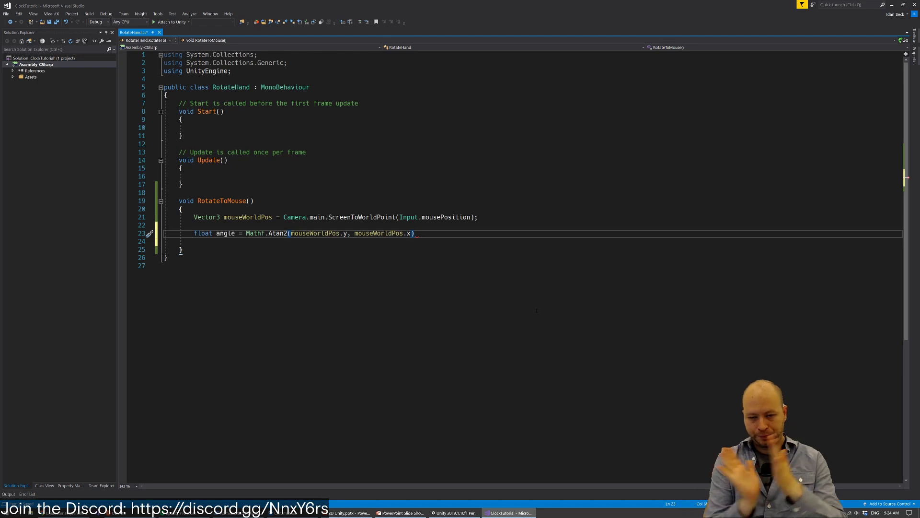
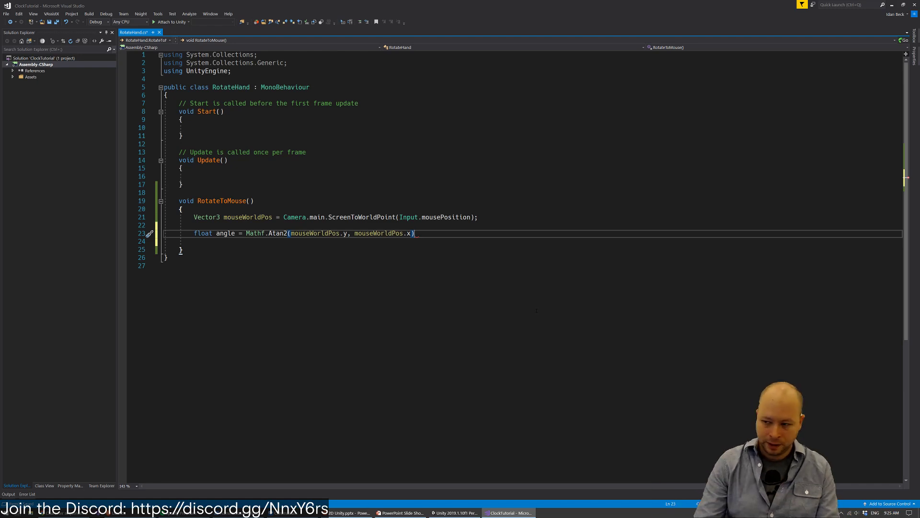
text(*)
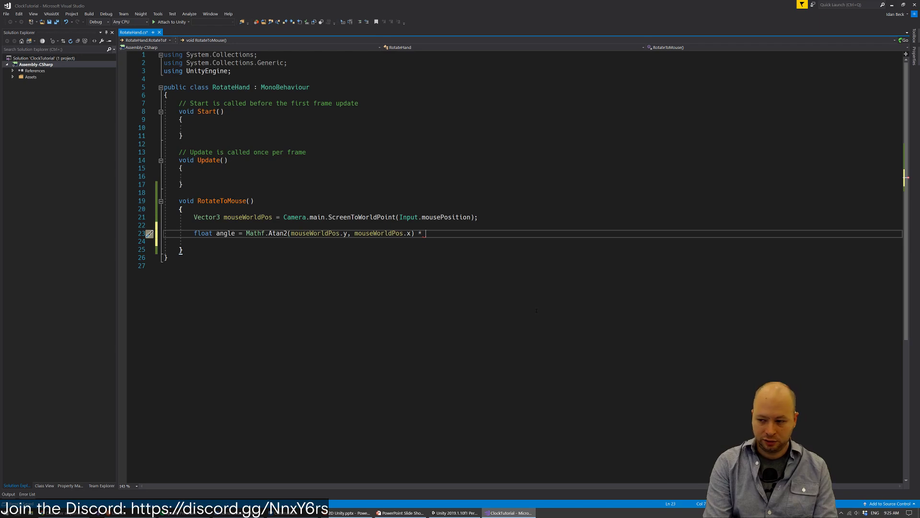
text( Mathf)
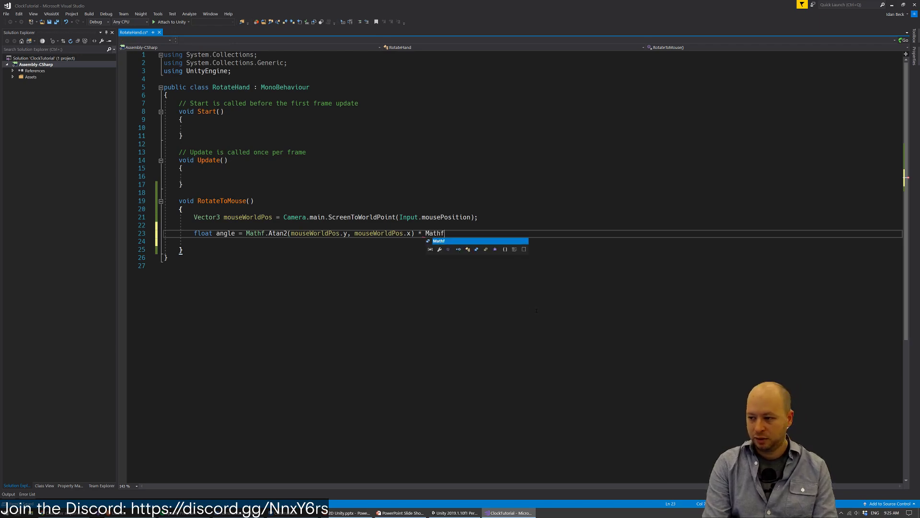
text(.Rad2)
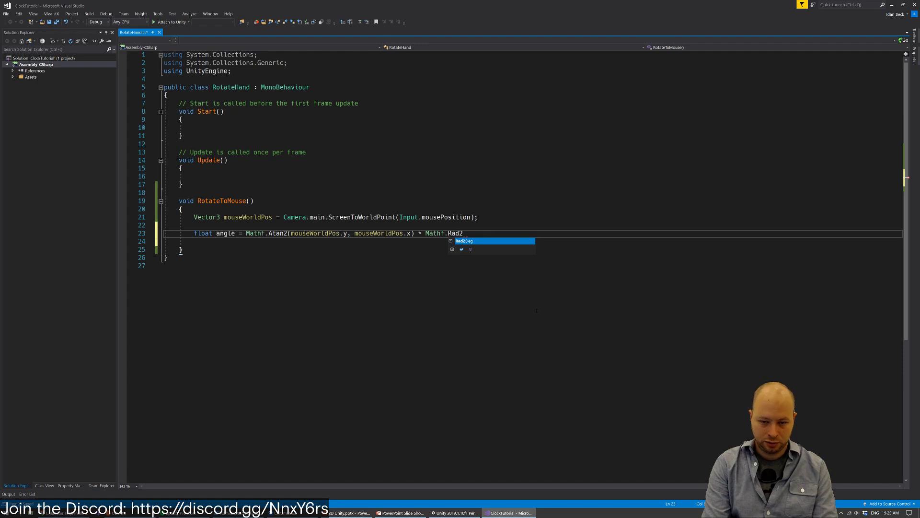
key(Tab)
text(+ 180)
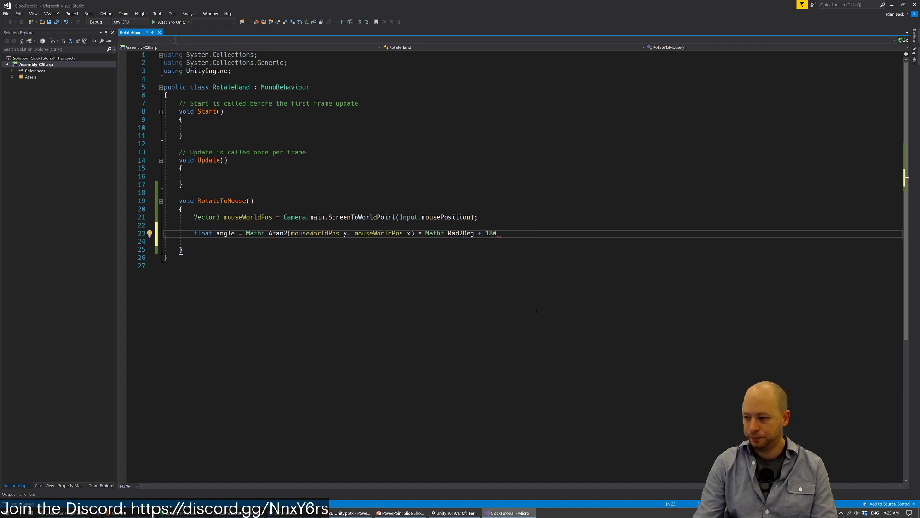
text(;)
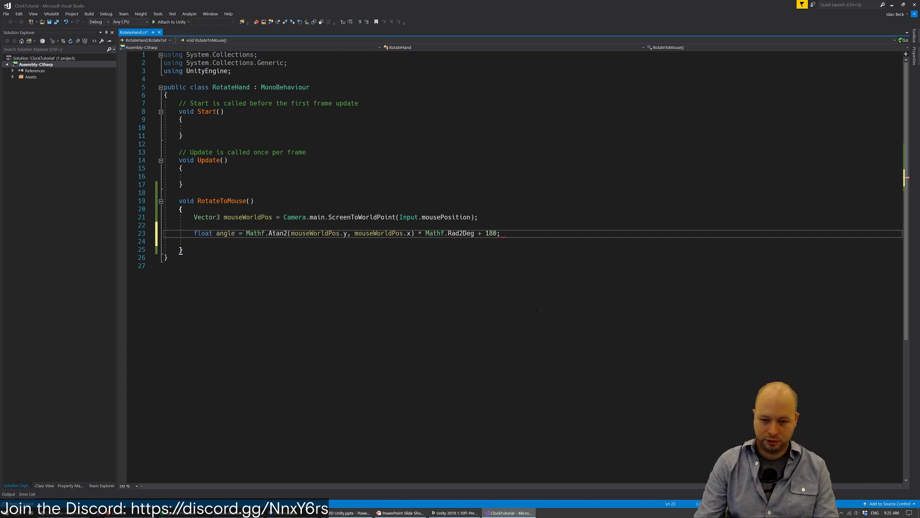
Enclose the product of the Atan2 call and Mathf.Rad2Deg in parentheses, leaving + 180 outside
key(Left)
key(Left)
key(Left)
key(Left)
key(Left)
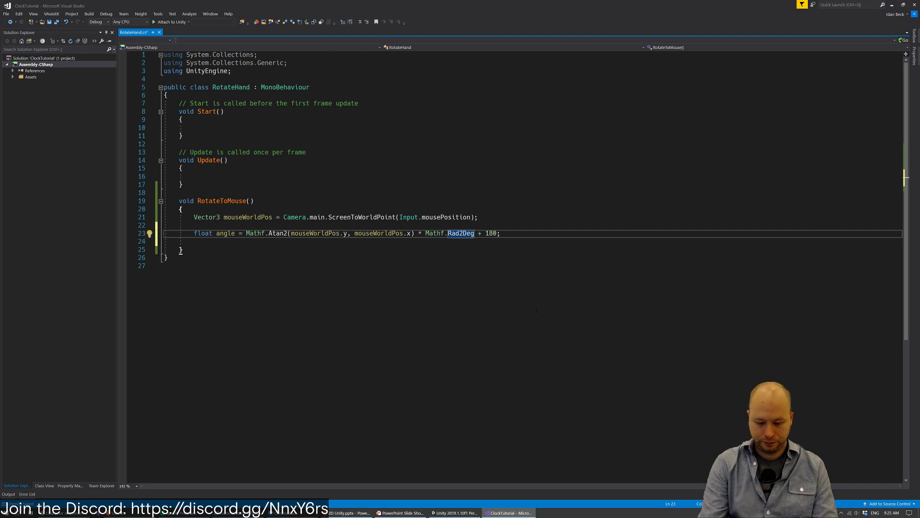
text())
key(Down)
key(Up)
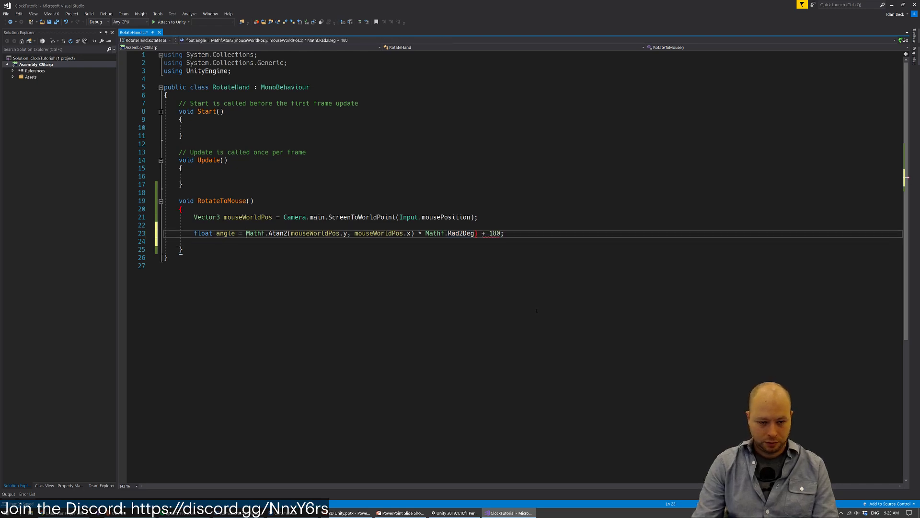
key(Home)
key(ctrl+Right)
key(ctrl+Right)
key(ctrl+Right)
text(()
key(Down)
key(Down)
key(Down)
key(Down)
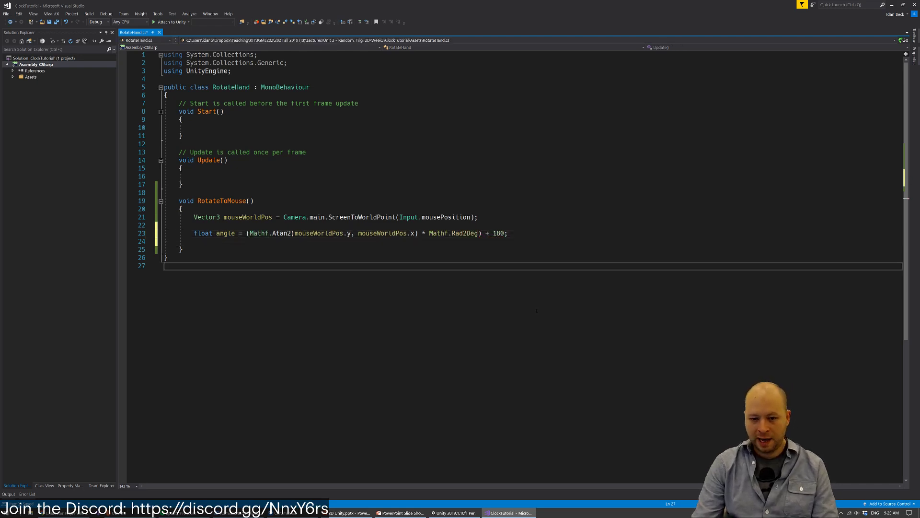
Comment out the float angle line in the RotateToMouse method
key(Up)
key(Up)
key(Up)
key(Up)
key(End)
key(Left)
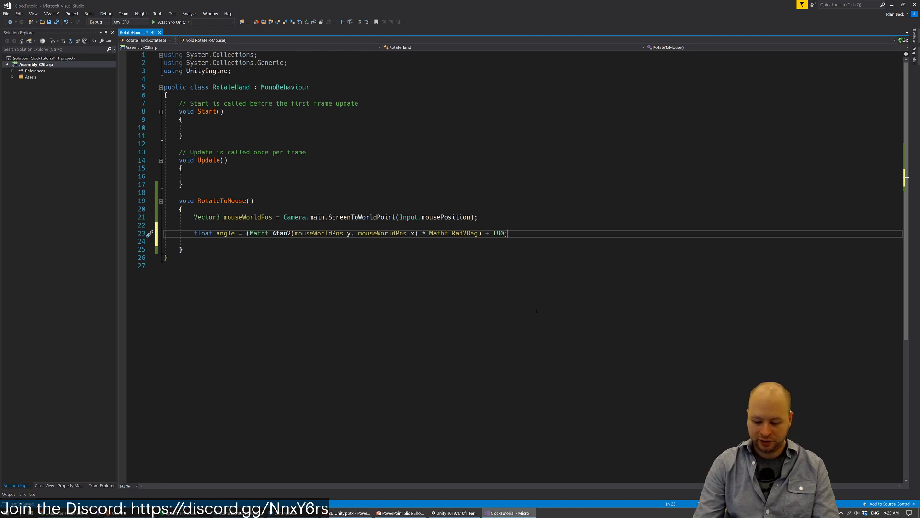
key(Home)
key(ctrl+k)
key(ctrl+c)
Duplicate the angle assignment as active code directly below the comment, without the + 180 term, and save the script
key(shift+End)
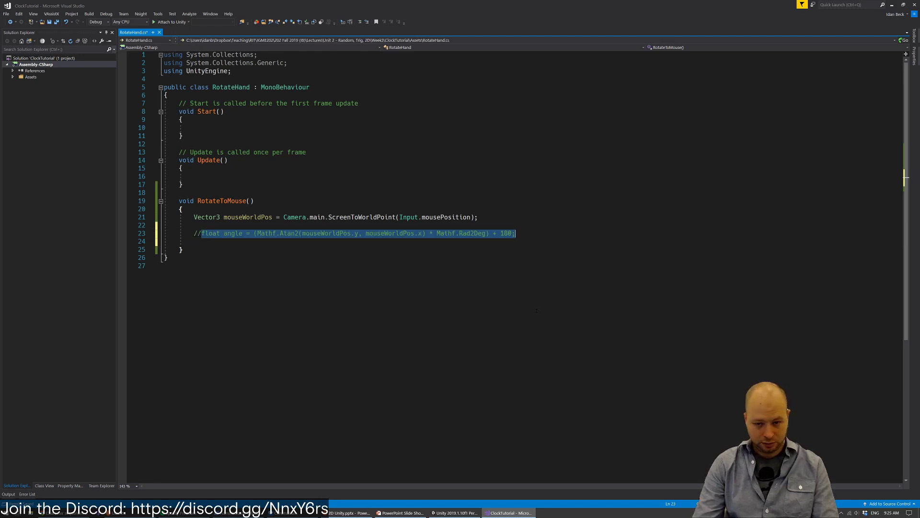
key(ctrl+c)
key(End)
key(Return)
key(ctrl+v)
key(Left)
key(ctrl+shift+Left)
key(shift+Left)
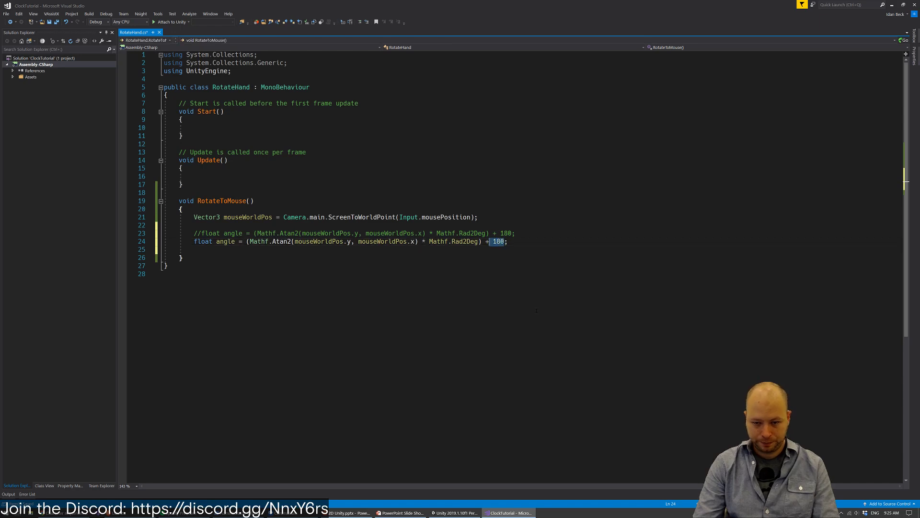
key(BackSpace)
key(BackSpace)
key(BackSpace)
key(ctrl+s)
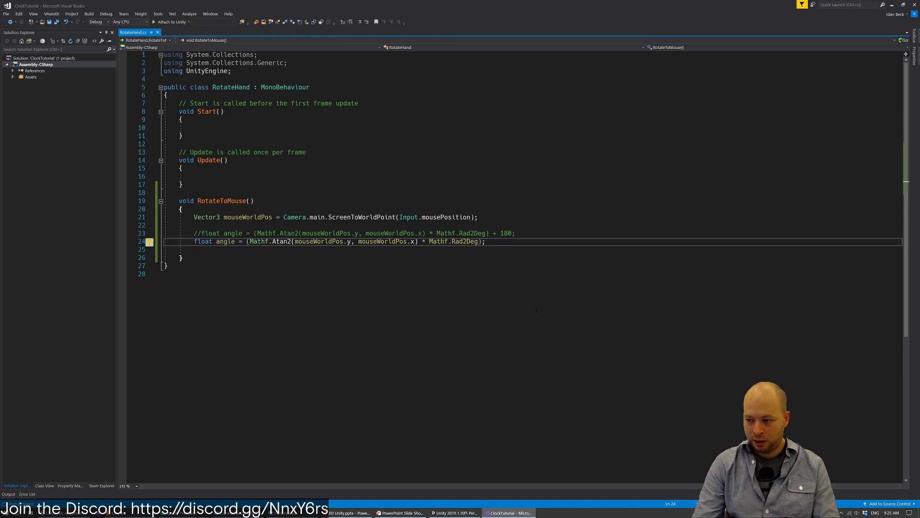
Add the statement Debug.Log(angle); directly below the active angle assignment
key(Return)
key(Return)
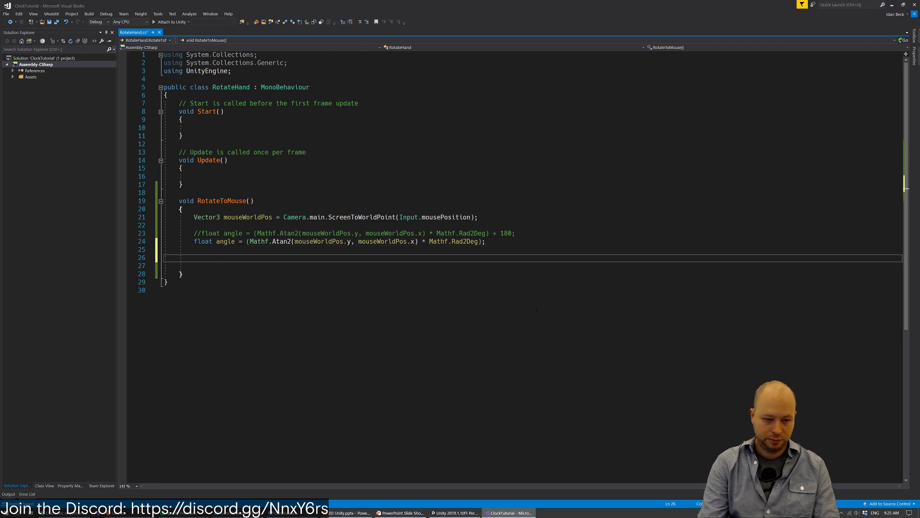
key(BackSpace)
text(DebugL)
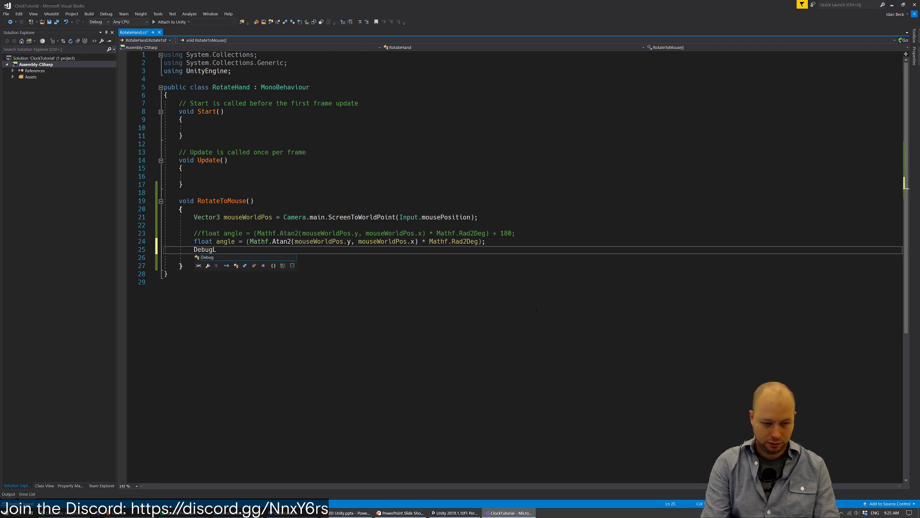
text(.lOP)
text(og(angle))
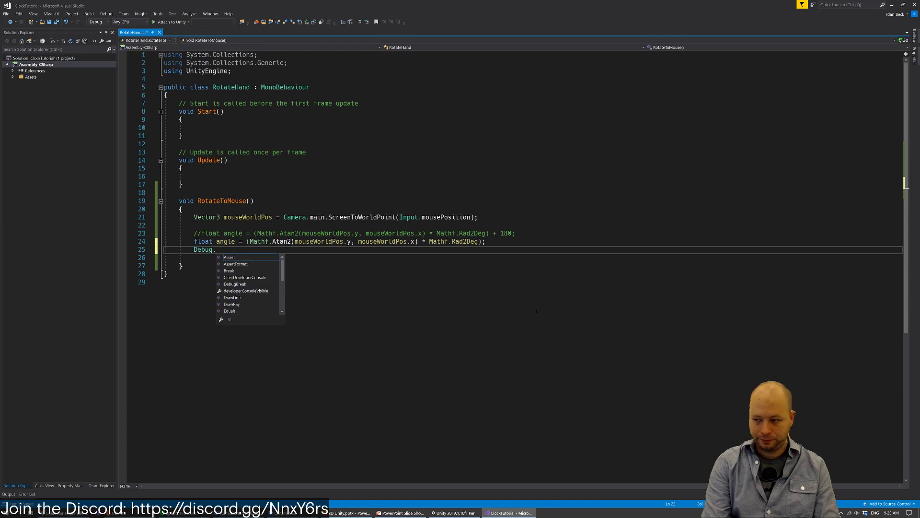
text(;)
key(Return)
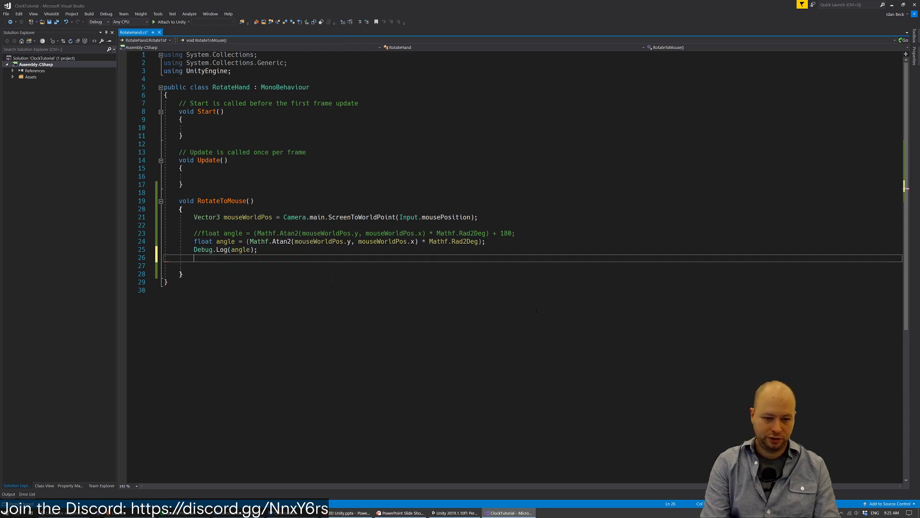
Add transform.rotation = Quaternion.Euler(0, 0, angle); after a blank line, save the script, and remove the empty line beneath the statement
key(Return)
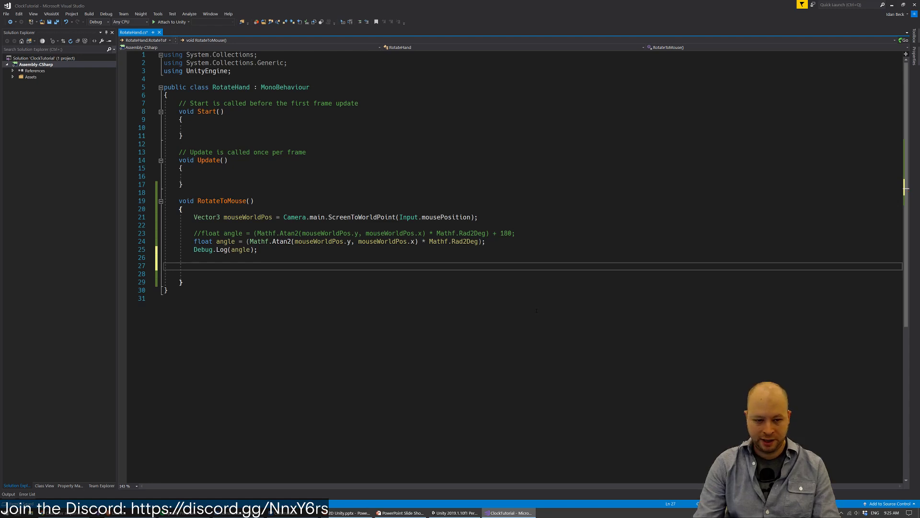
text(transform)
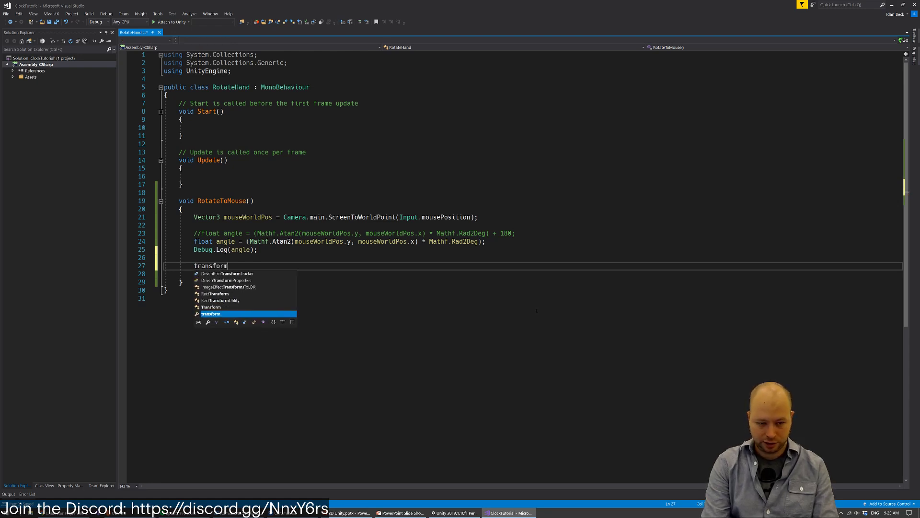
text(.rotato)
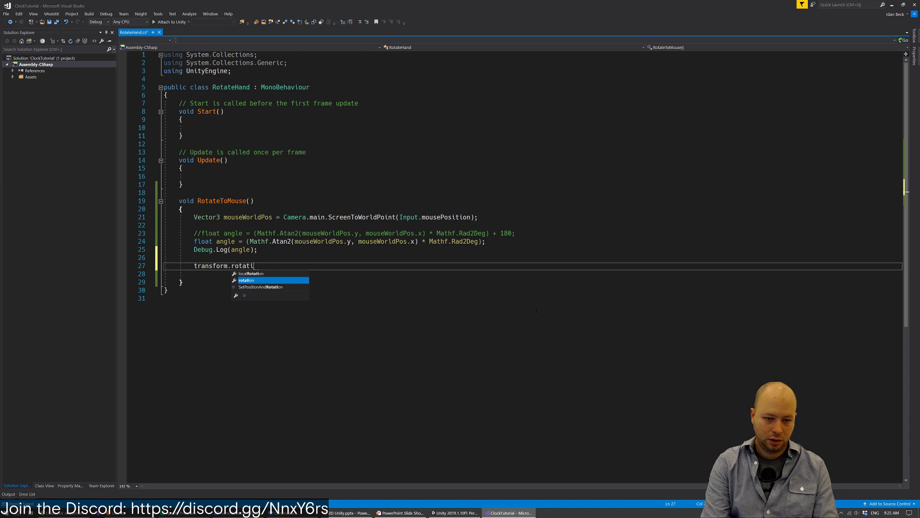
text(n =)
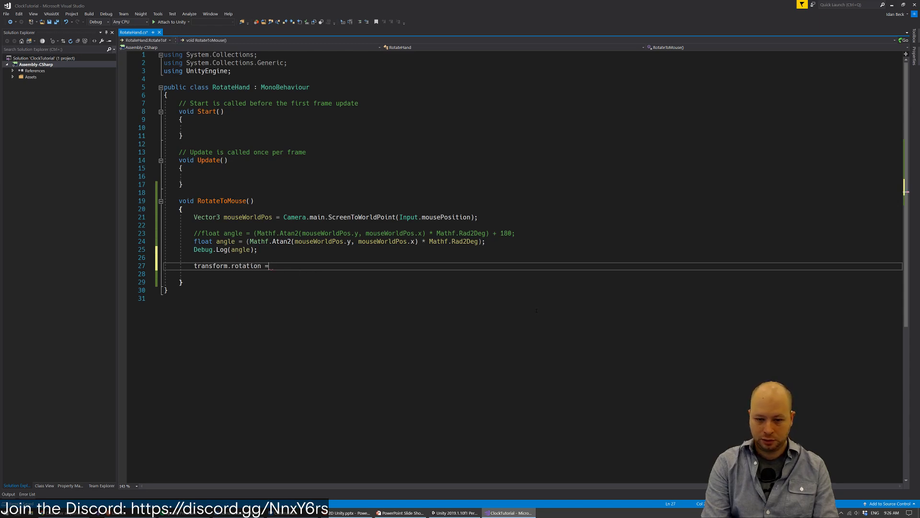
text( Quater)
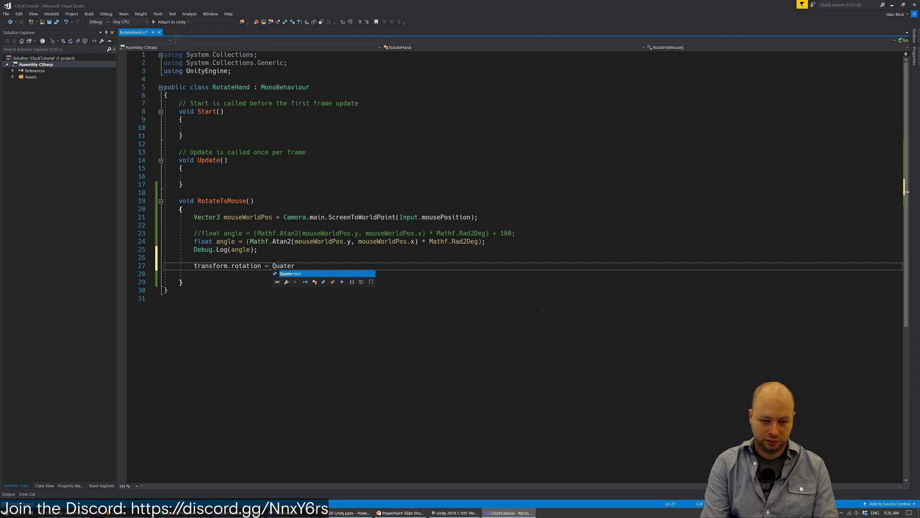
text(nion.Eul)
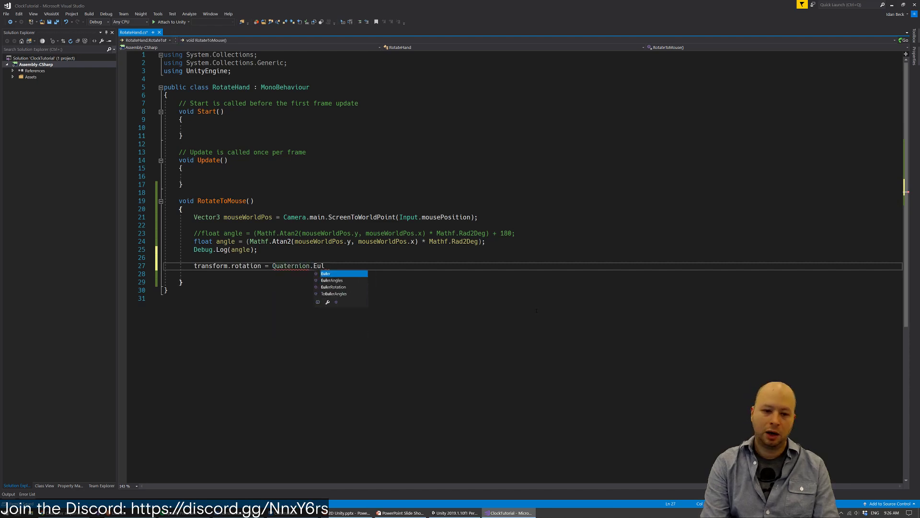
text(er()0, 0)
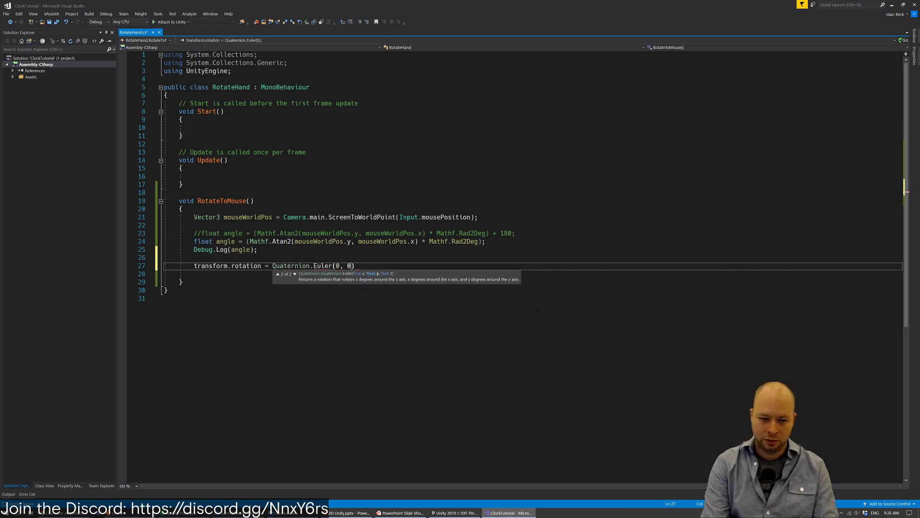
text(, angle);)
key(ctrl+s)
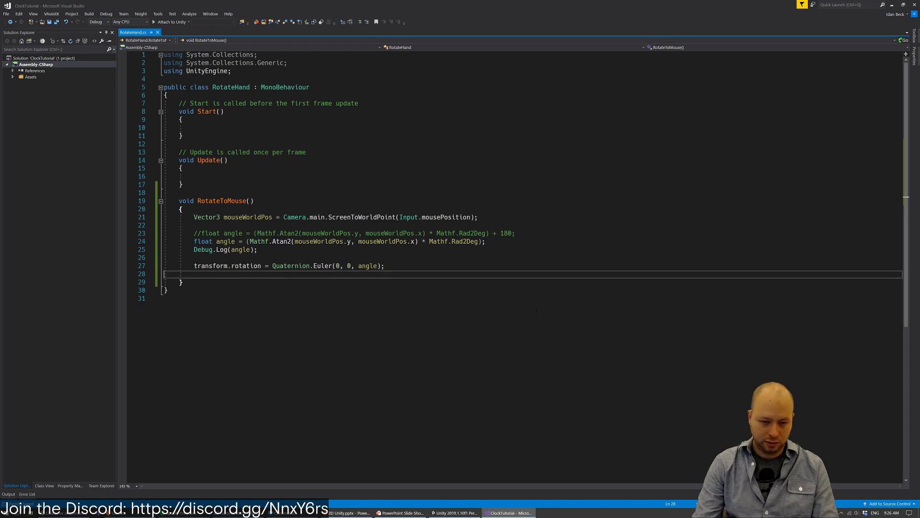
key(Delete)
key(Left)
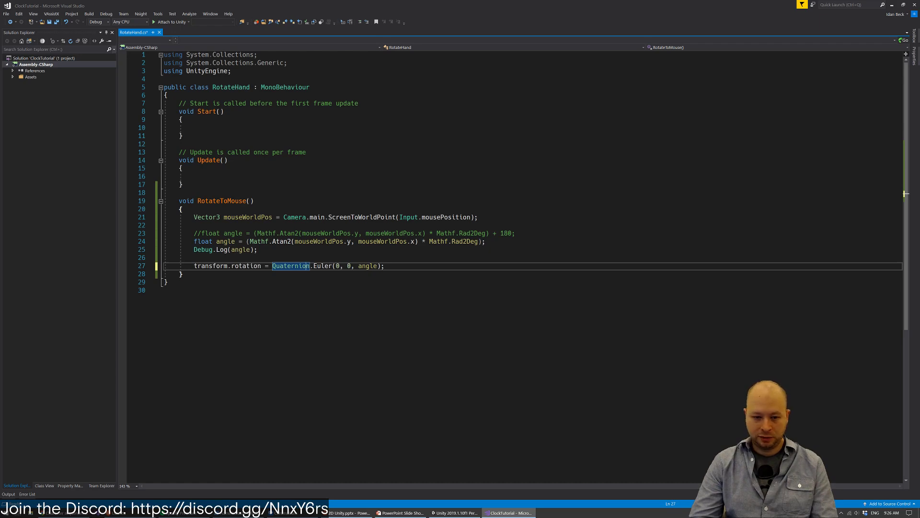
Add an if(isTurning) statement with an empty braced block inside the Update method
click(446, 218)
click(352, 176)
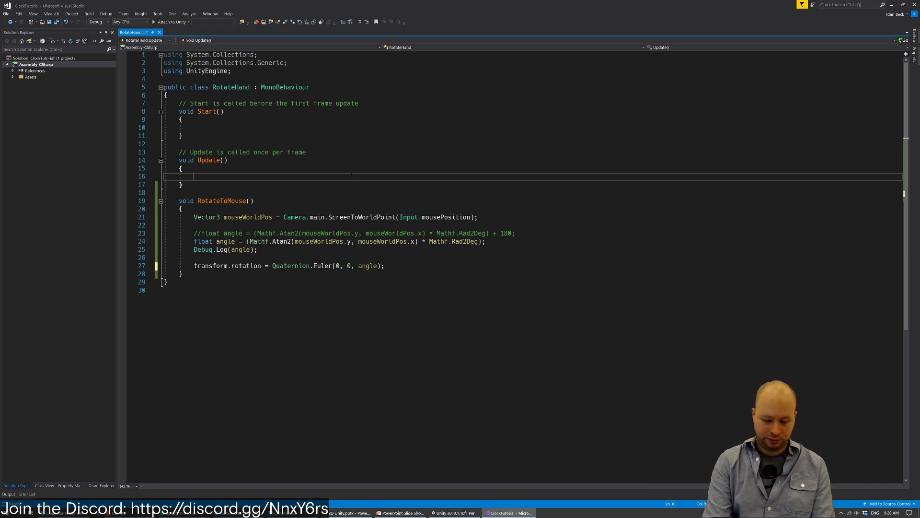
text(if)
text((is)
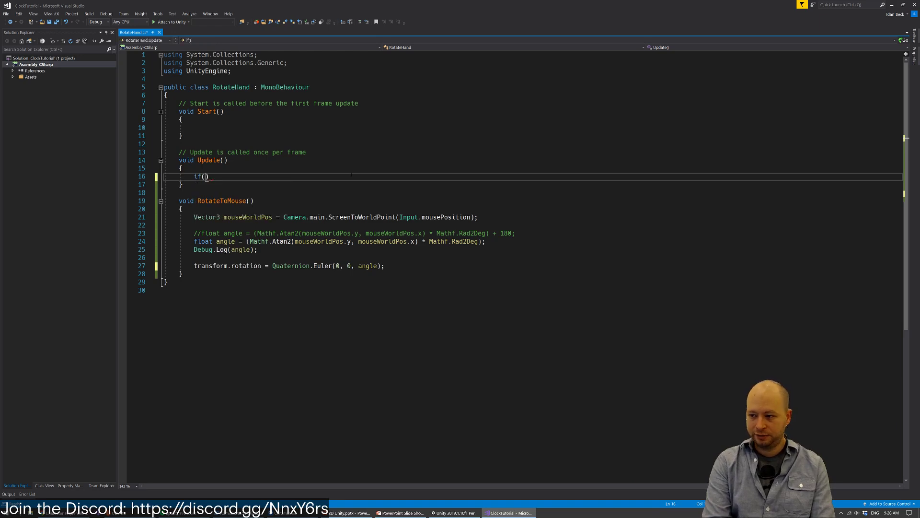
key(BackSpace)
key(BackSpace)
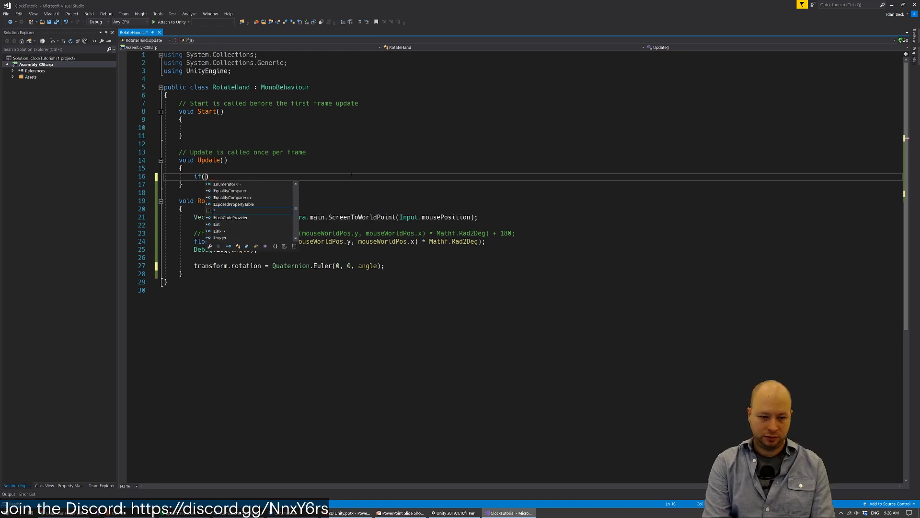
text(isTurning)
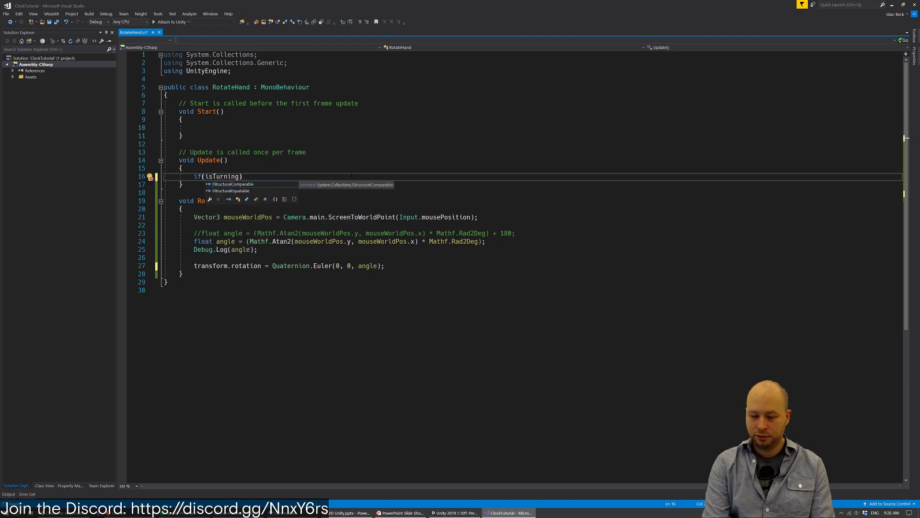
text())
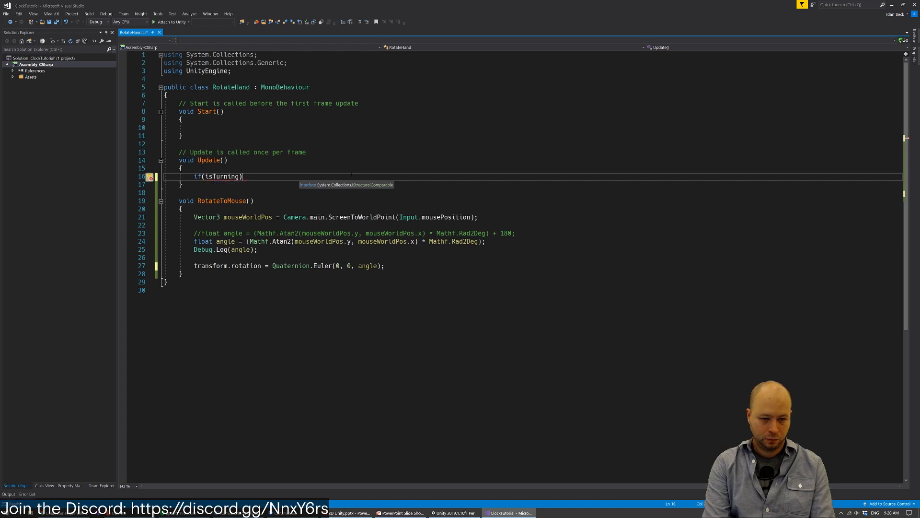
text({)
key(Return)
Declare public bool isTurning = true; at the start of the RotateHand class, followed by a blank line, and save the script
key(Up)
key(Up)
key(Up)
key(Up)
key(Up)
key(Up)
key(Up)
key(Up)
key(Up)
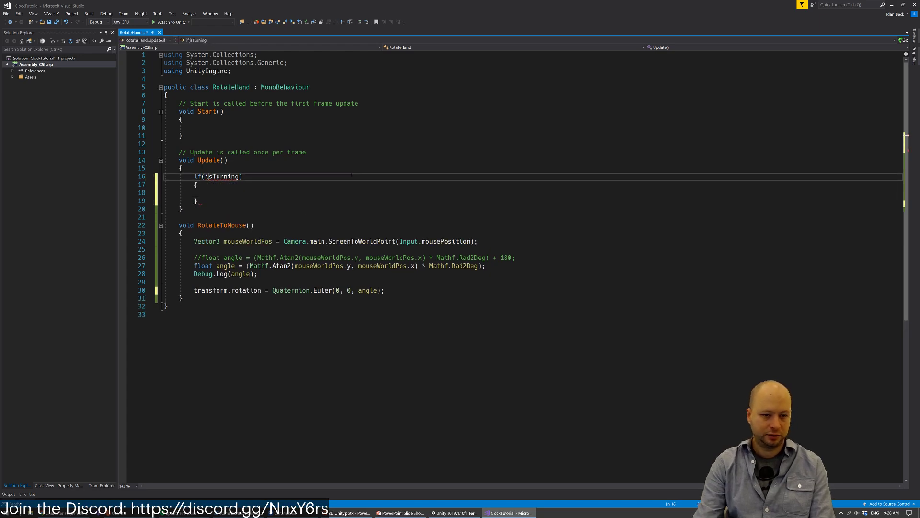
key(Up)
key(Up)
key(Up)
key(Return)
key(Return)
key(Up)
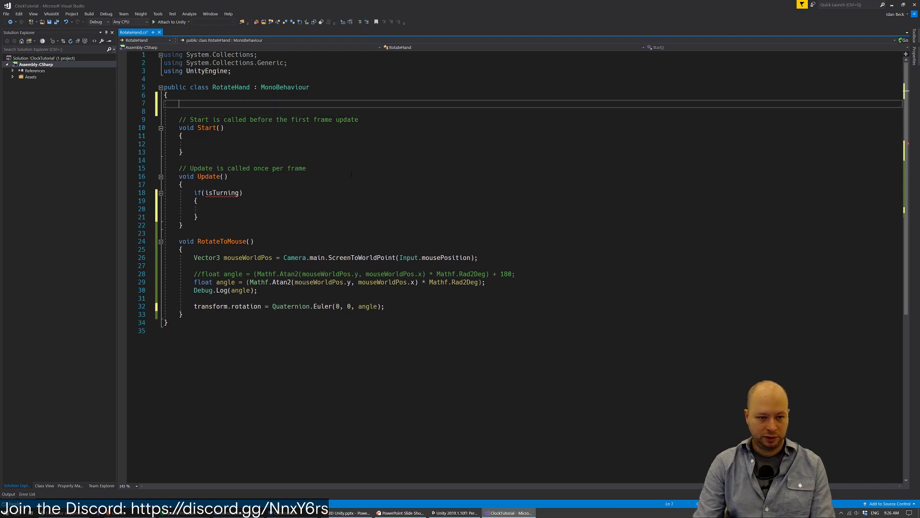
text(b)
key(BackSpace)
text(public)
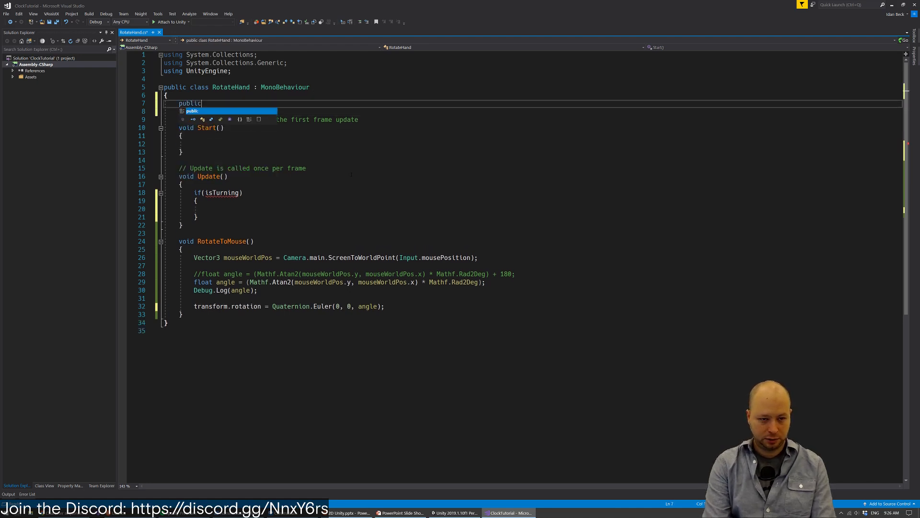
text( bool is)
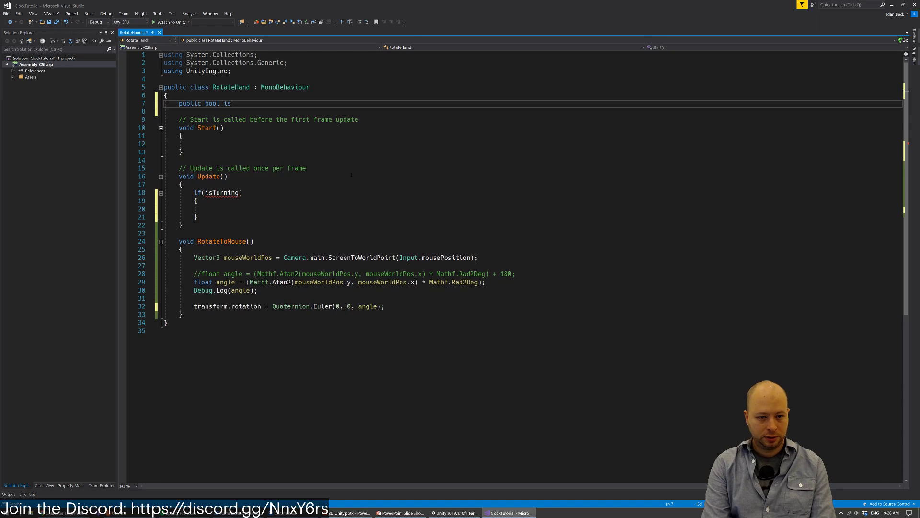
text(Turning =)
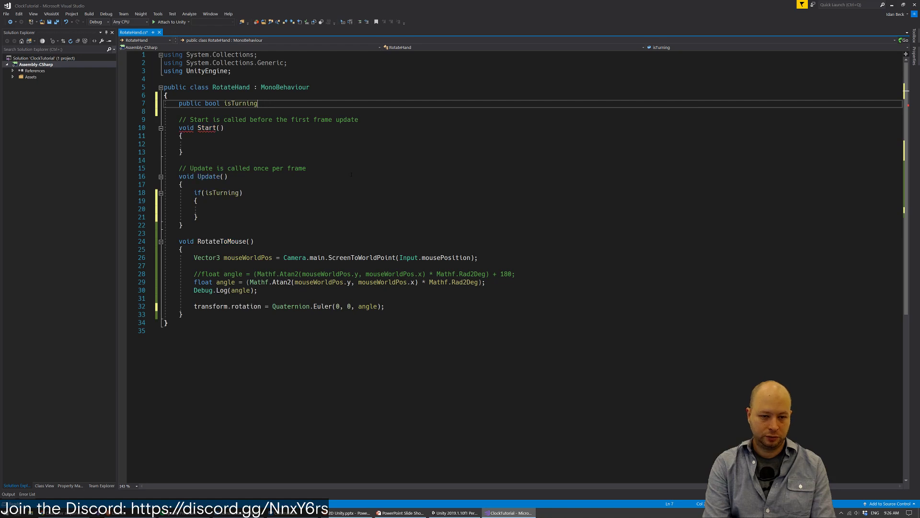
key(BackSpace)
key(BackSpace)
text(= true;.)
key(ctrl+s)
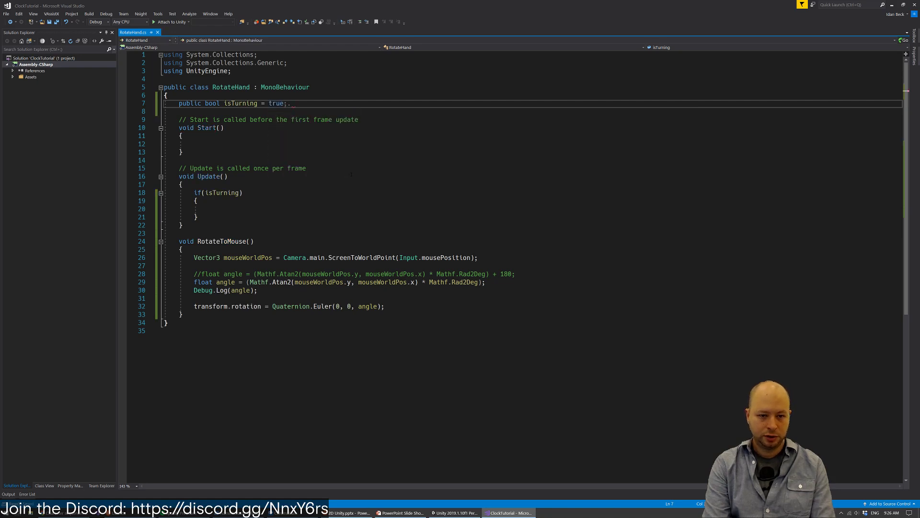
Call RotateToMouse(); inside the if(isTurning) block of Update and save the script
key(Down)
key(Down)
key(Down)
key(Down)
key(Down)
key(Down)
key(Down)
key(Down)
key(Down)
key(Down)
key(Down)
key(Down)
key(Down)
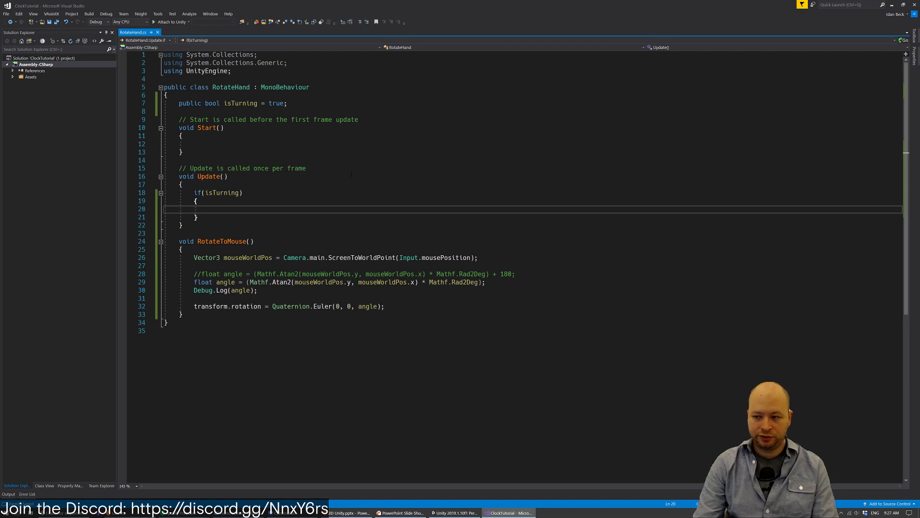
text(Ro)
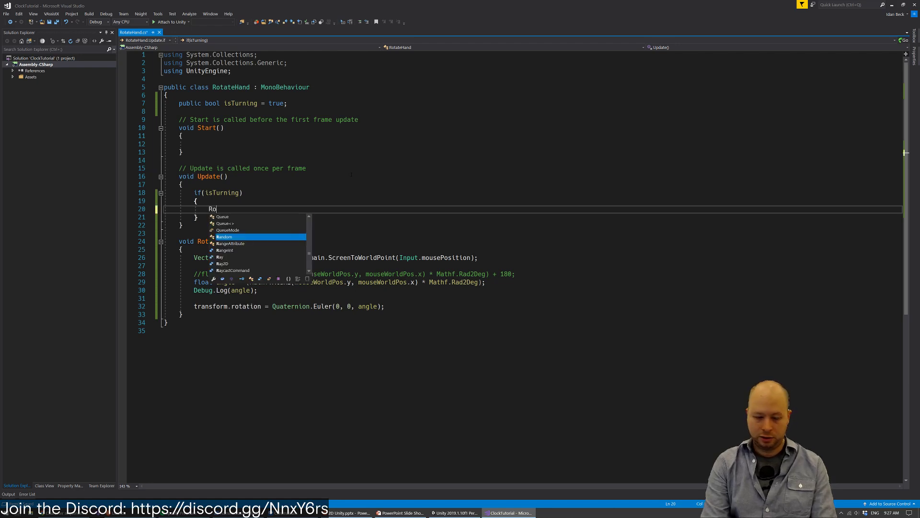
text(tateT)
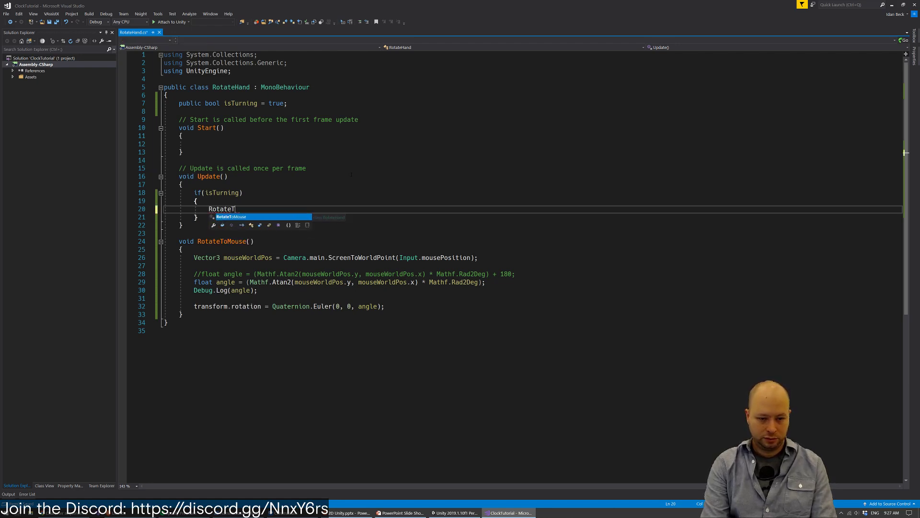
text(oMouse();)
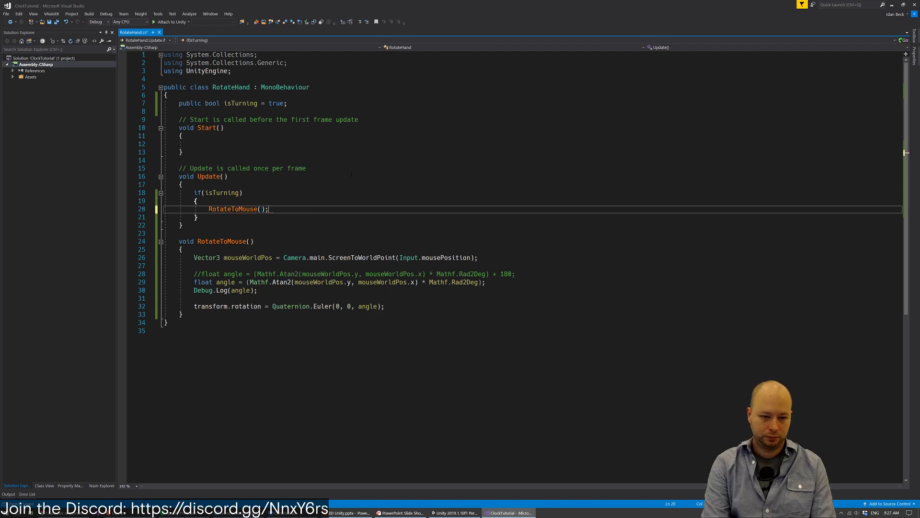
key(ctrl+s)
key(Up)
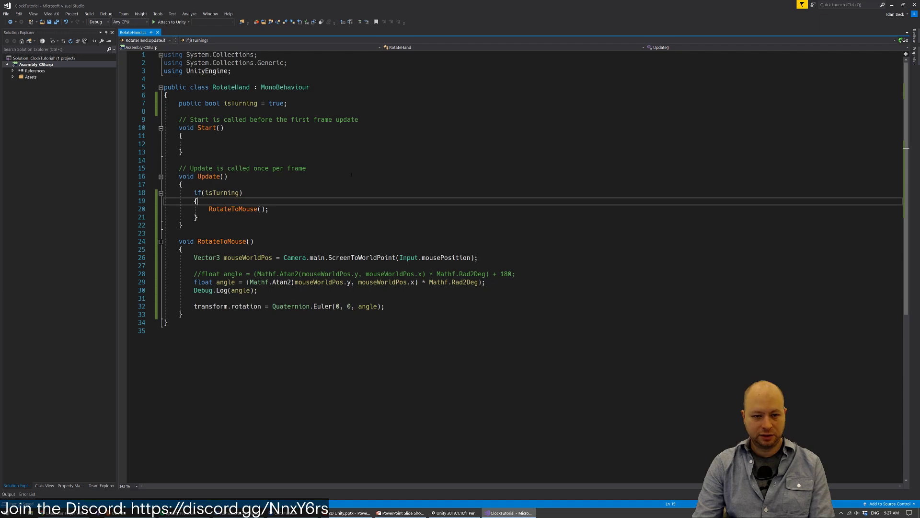
Switch to Unity, play the scene to test how the clock hand follows the mouse around the dial, and stop it
key(alt+Tab)
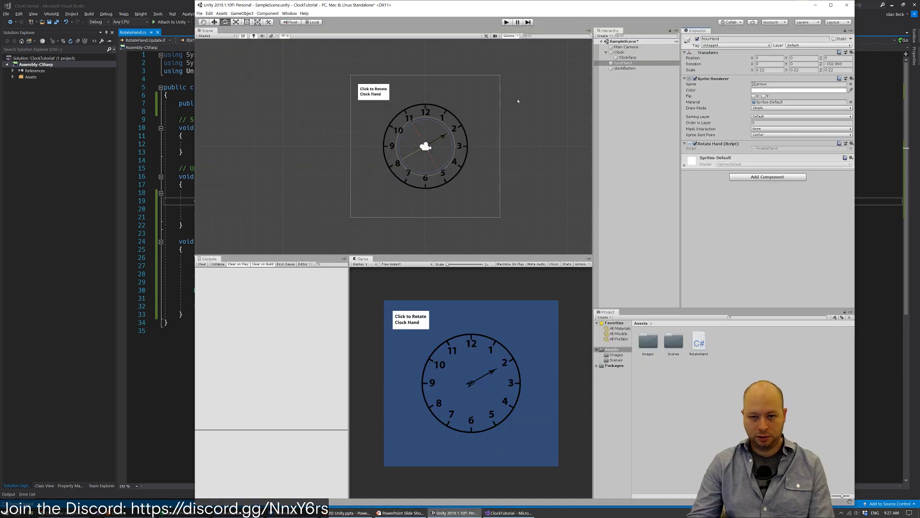
click(506, 22)
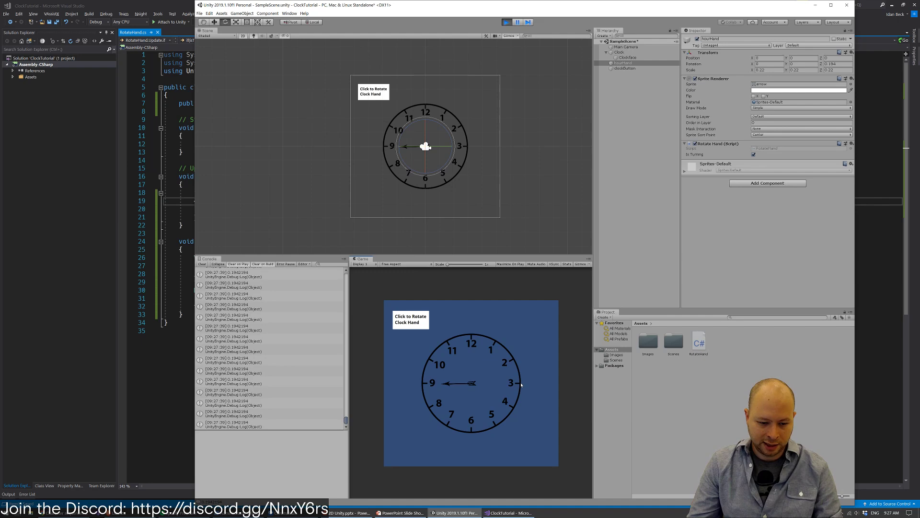
click(520, 382)
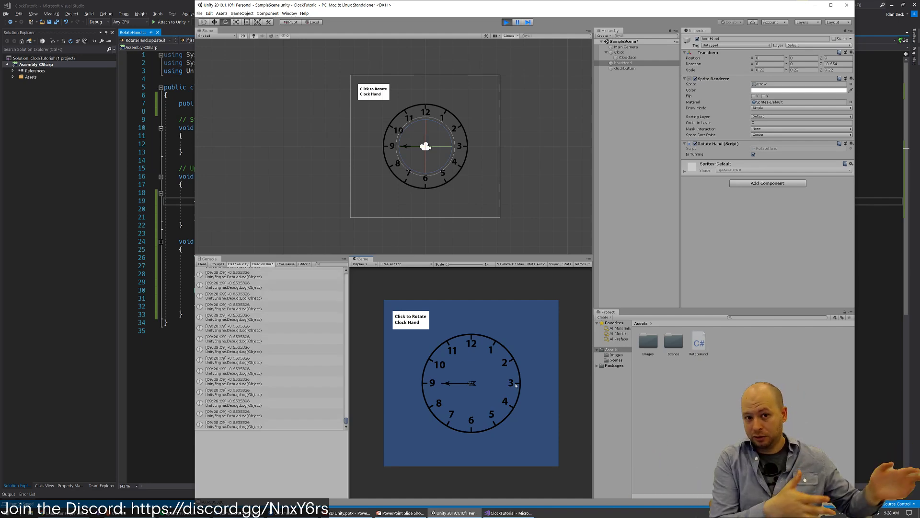
click(516, 385)
click(506, 22)
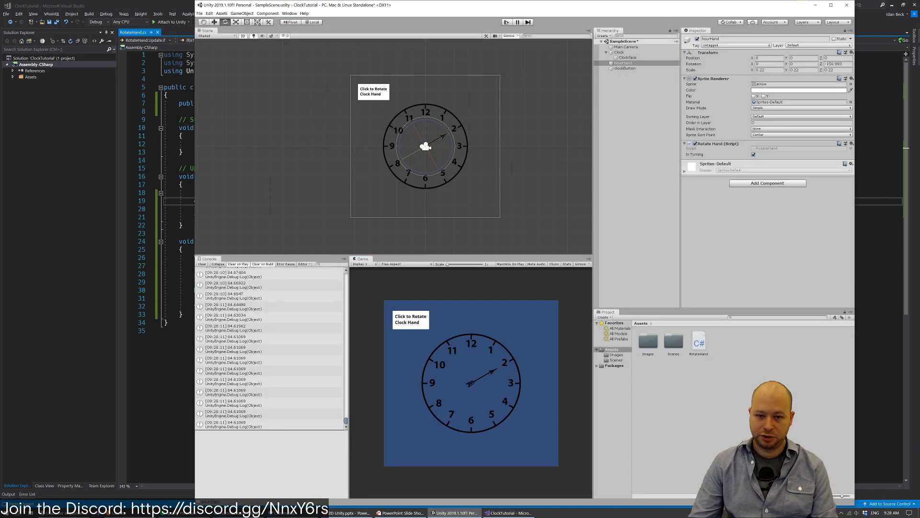
In Visual Studio, remove the angle assignment without the offset and make the commented float angle line with + 180 active again
key(alt+Tab)
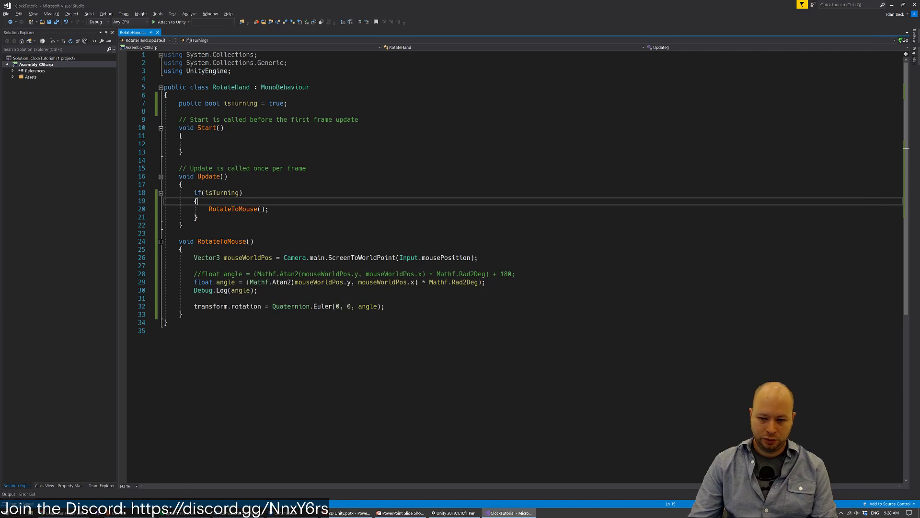
click(507, 275)
key(Down)
key(shift+Home)
key(BackSpace)
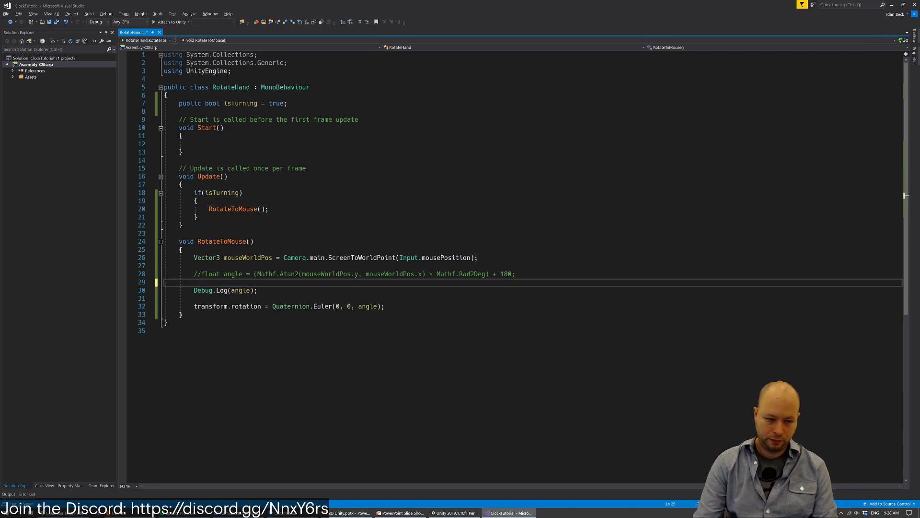
key(ctrl+z)
key(ctrl+z)
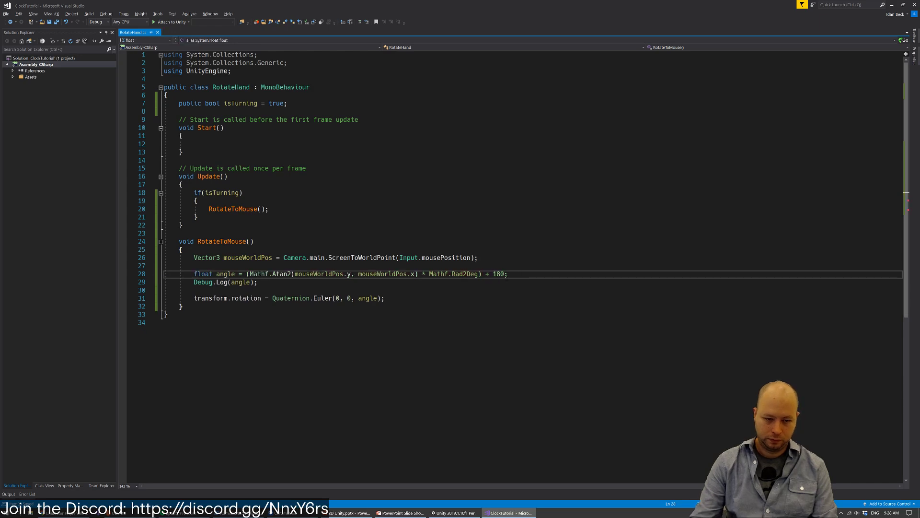
Return to Unity, play the scene to test the hand's rotation with the + 180 offset, and stop it
key(alt+Tab)
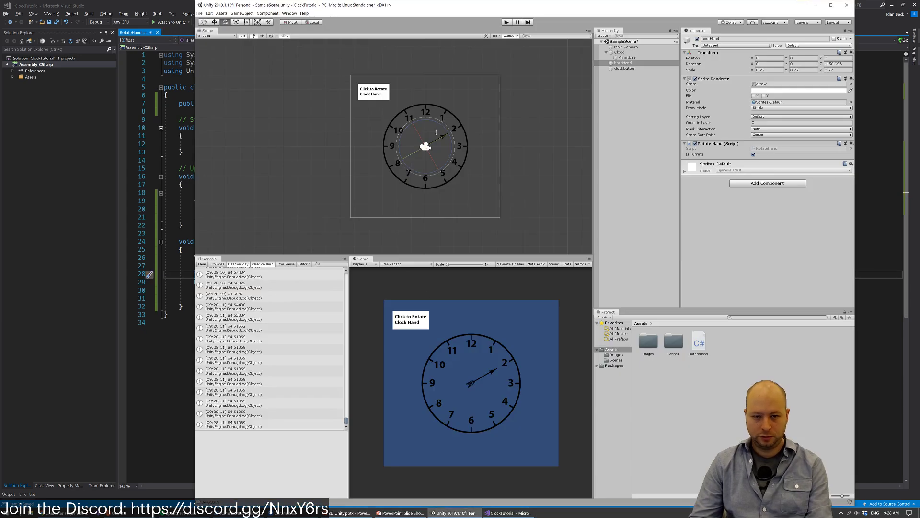
click(506, 22)
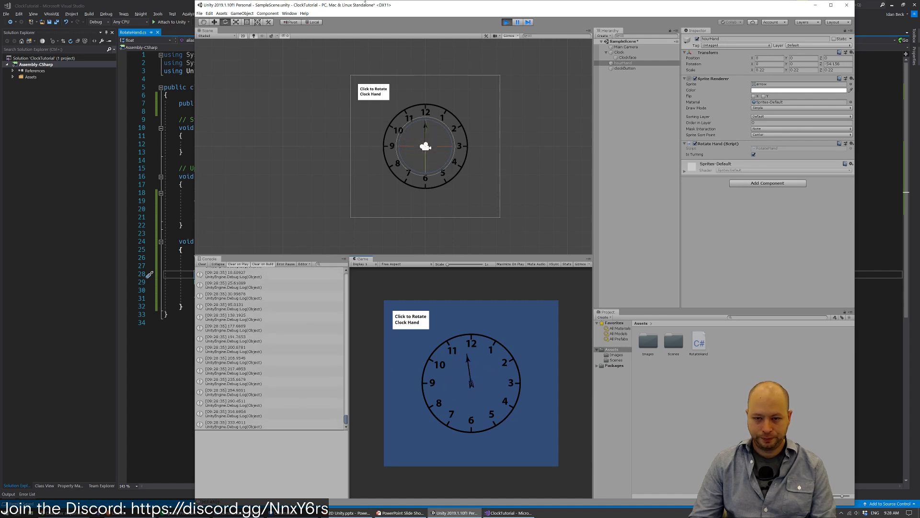
key(ctrl+p)
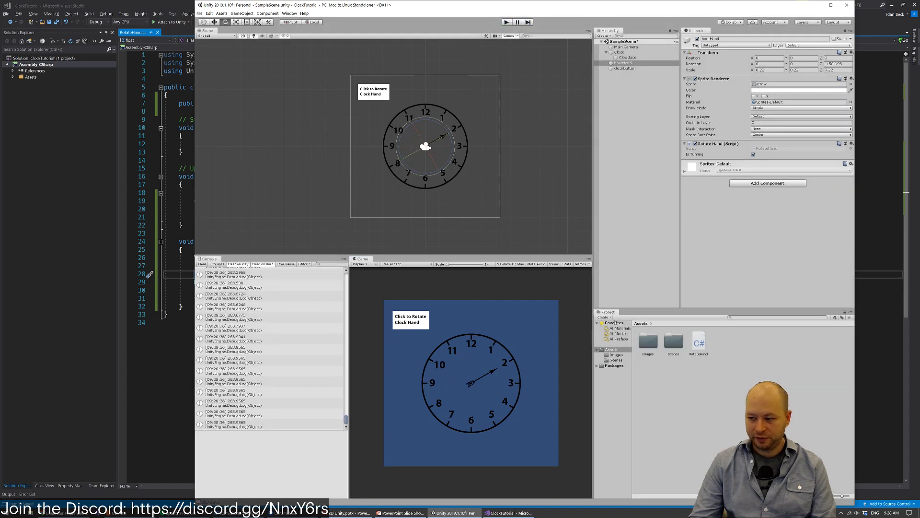
key(alt+Tab)
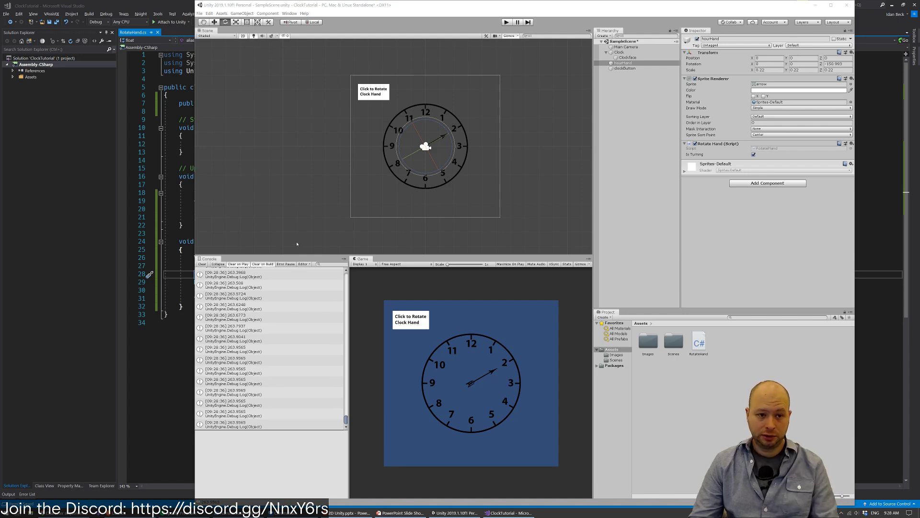
click(177, 5)
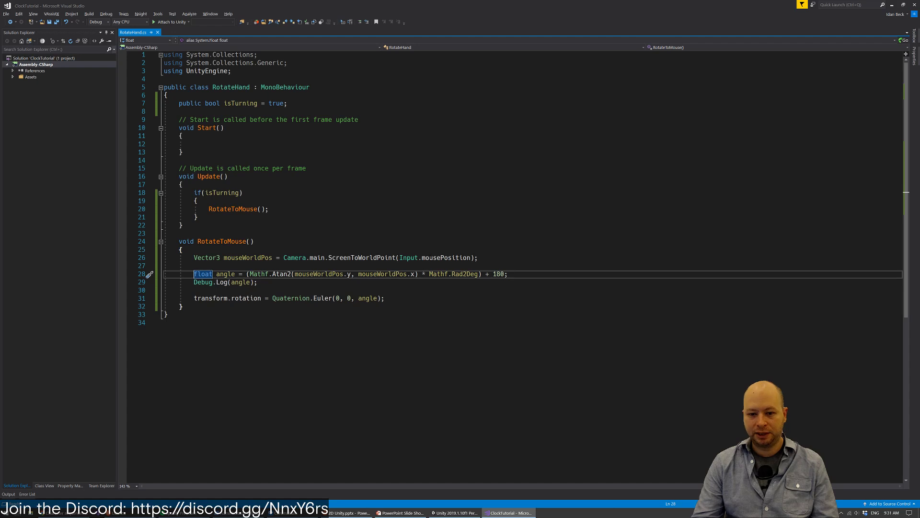
mouse_move(420, 264)
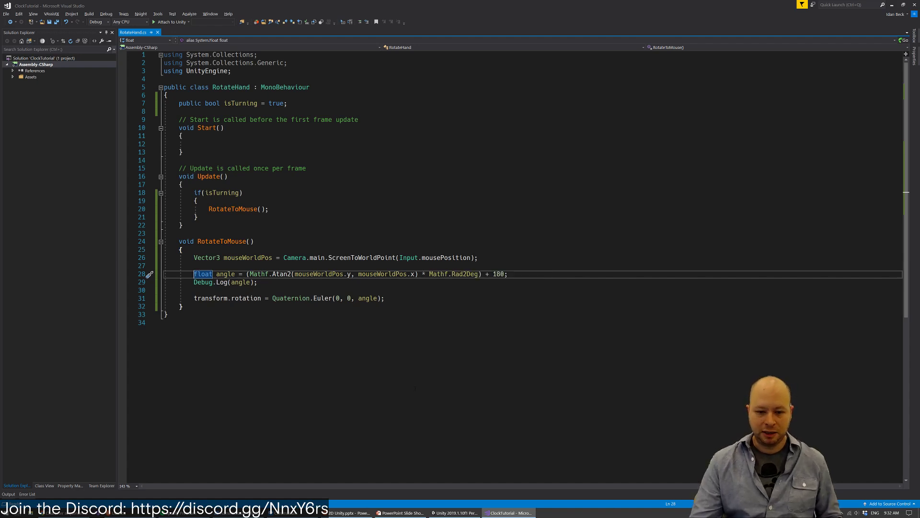
click(448, 300)
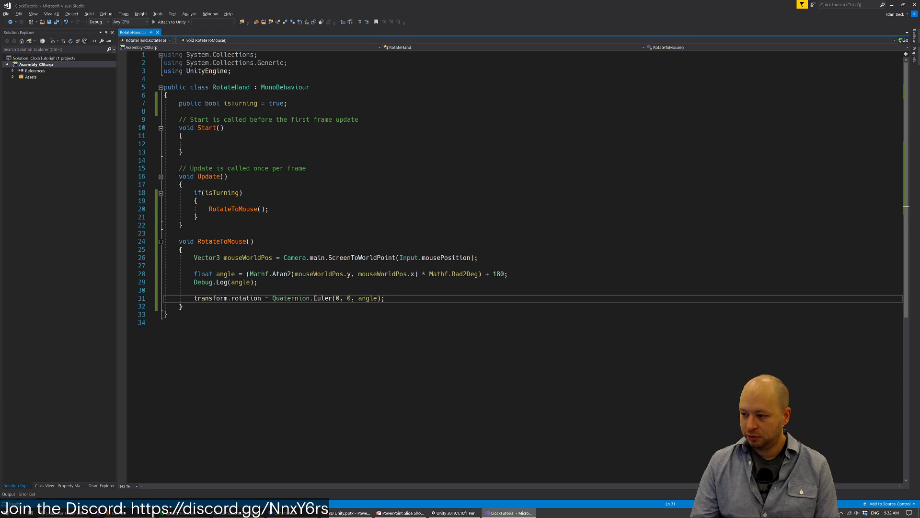
Switch to Unity and change the Main Camera's background color to light gray
key(alt+Tab)
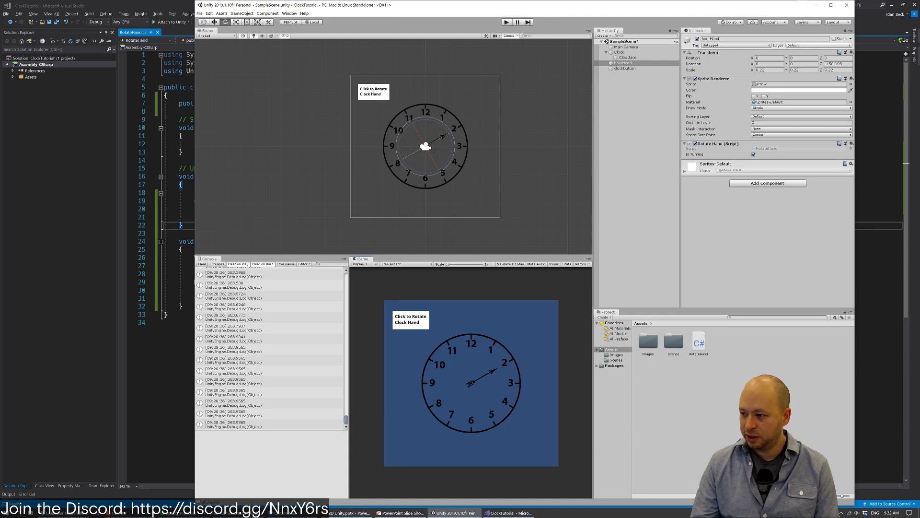
click(661, 47)
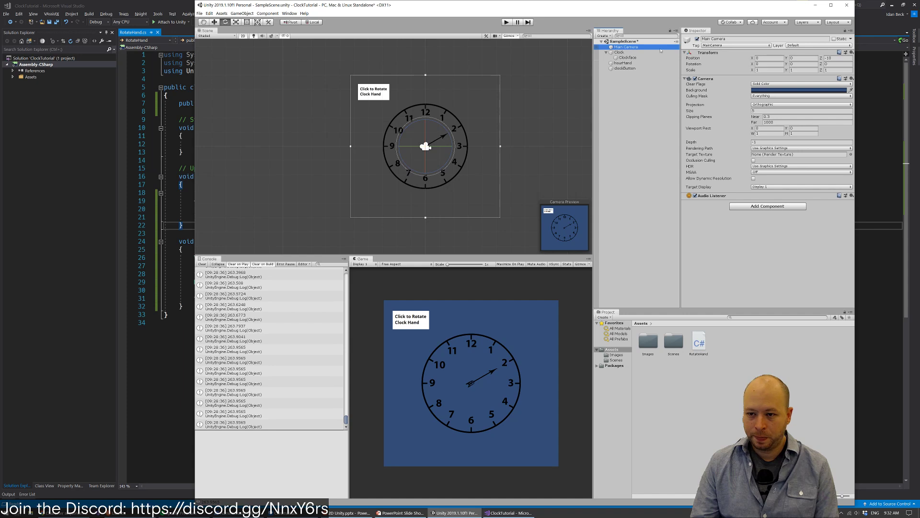
click(799, 90)
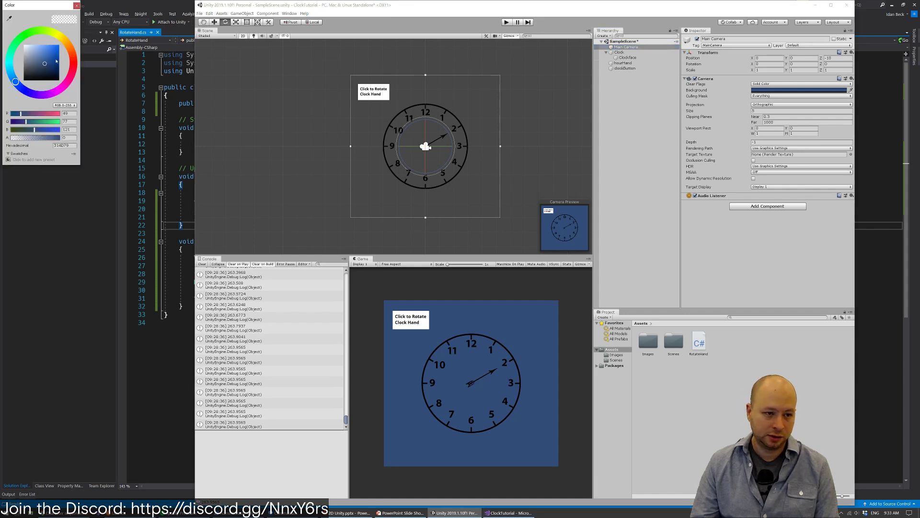
click(23, 45)
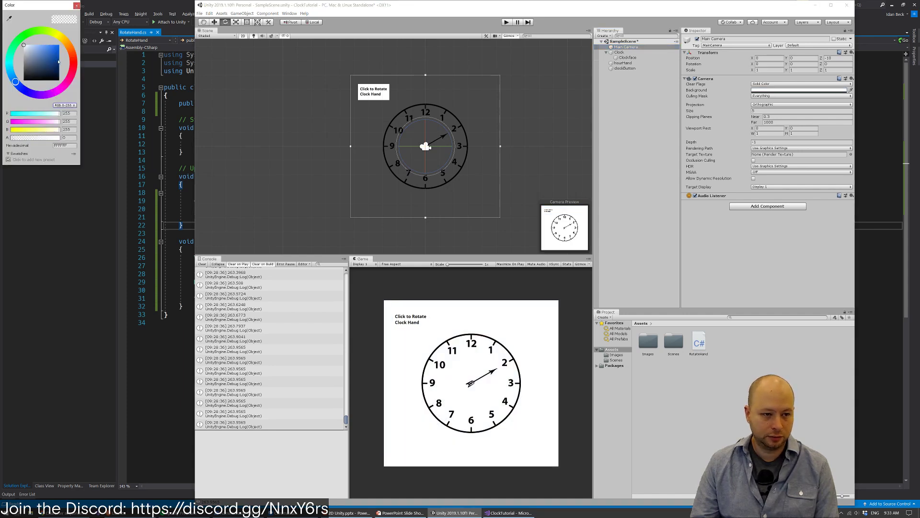
drag(33, 61, 23, 56)
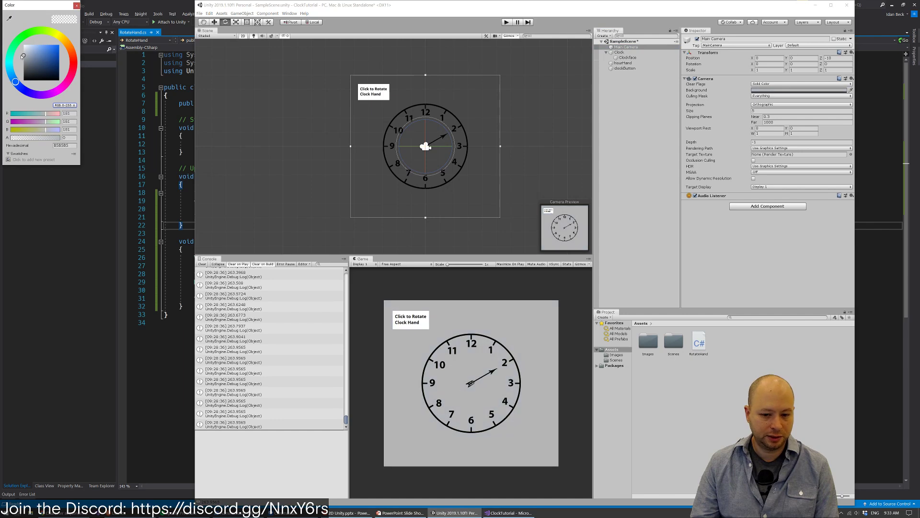
Close the color picker, then create a new script named buttonScript and attach it to the clockButton object
click(75, 6)
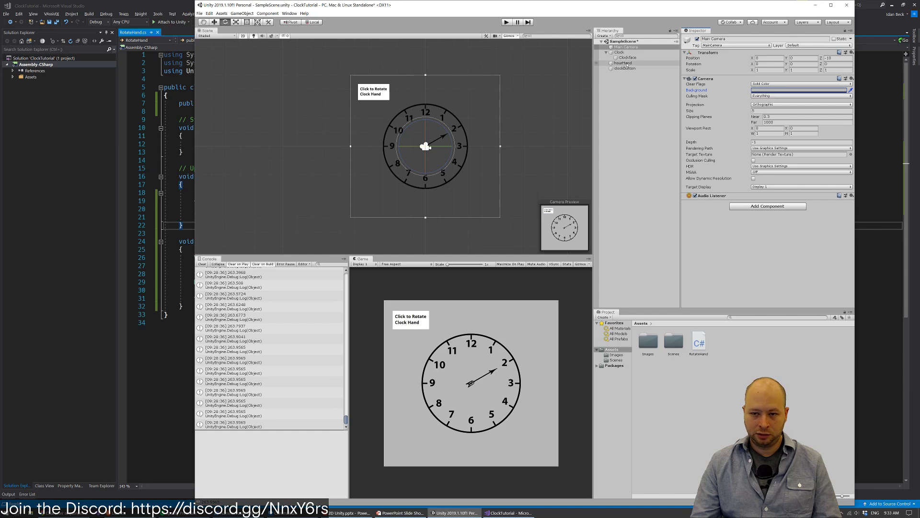
click(625, 69)
right_click(627, 68)
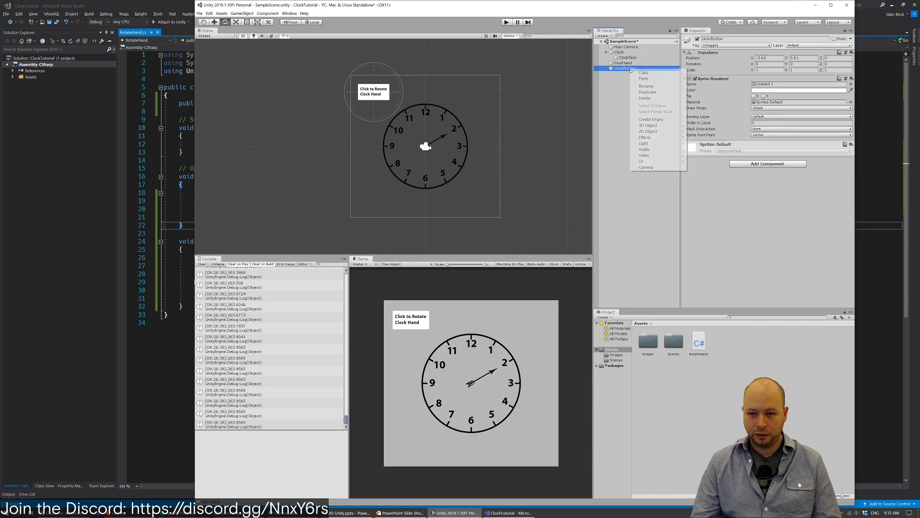
click(611, 93)
click(784, 166)
text(new sc)
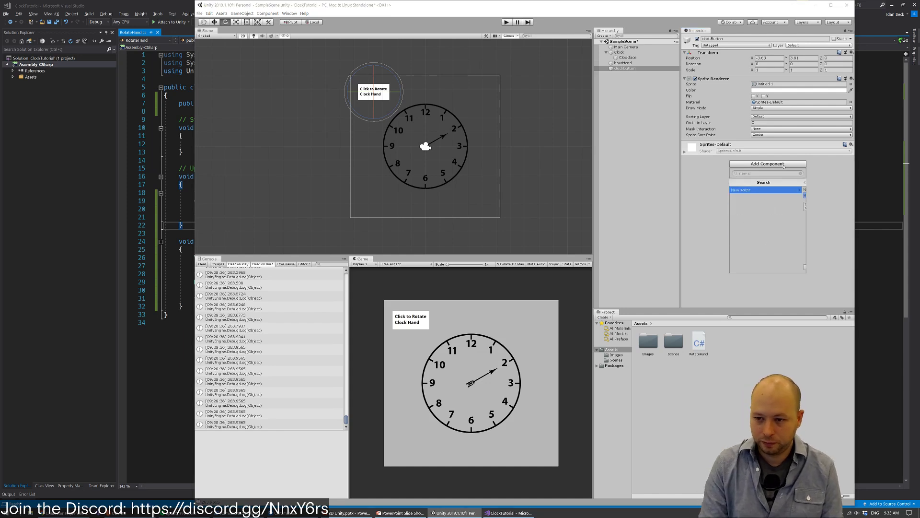
key(Return)
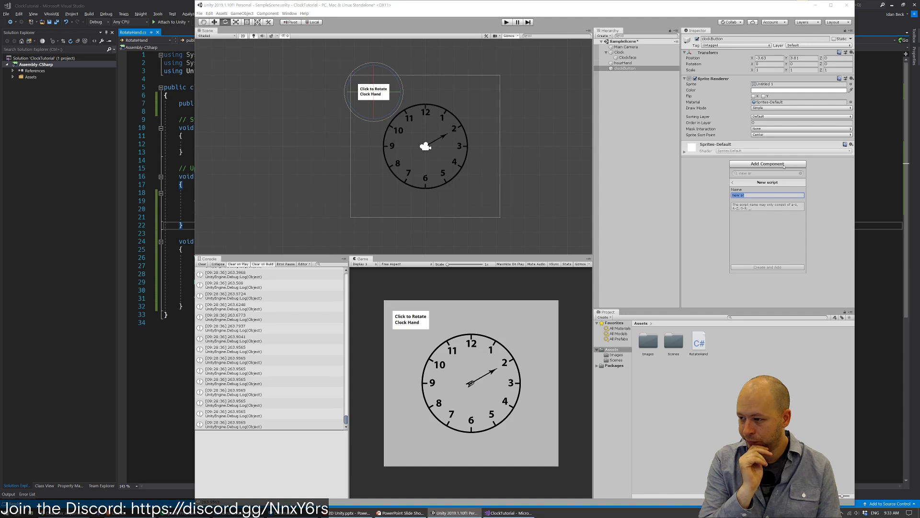
text(buttonScript)
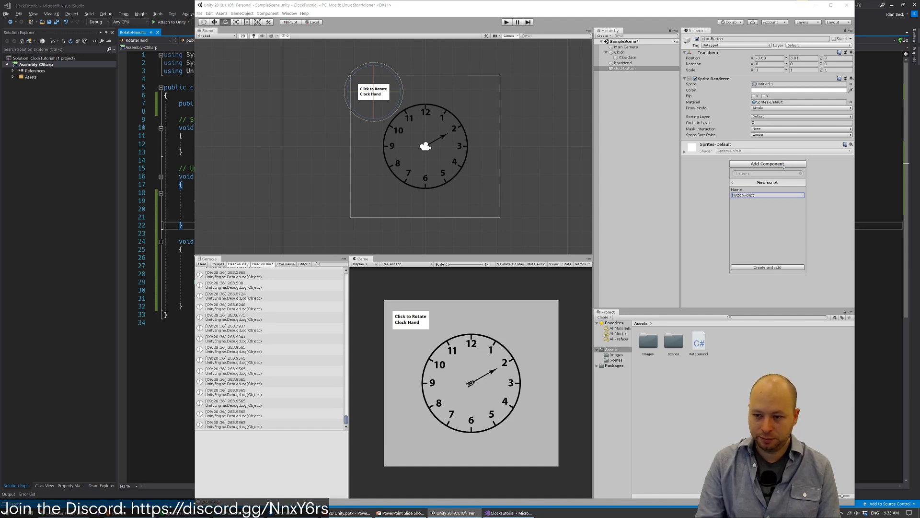
key(Return)
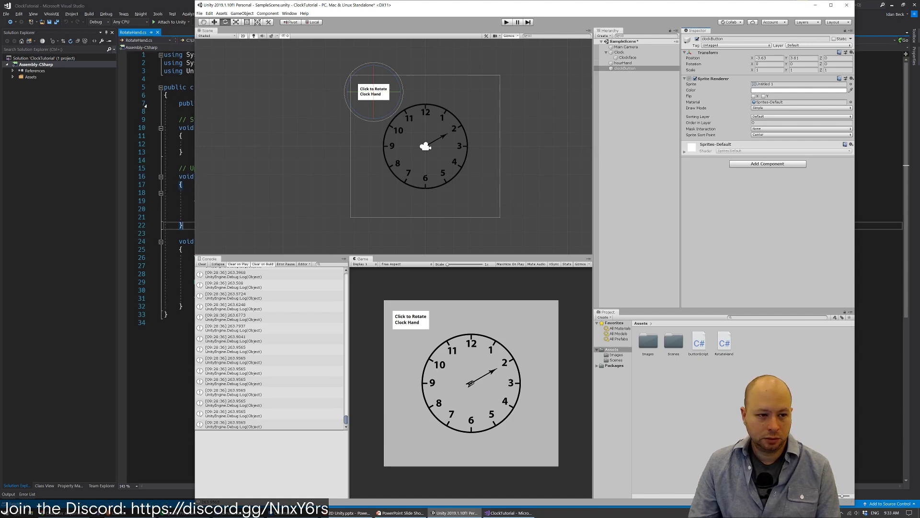
Open buttonScript in Visual Studio and add an empty private void OnMouseDown() method below Update
double_click(767, 148)
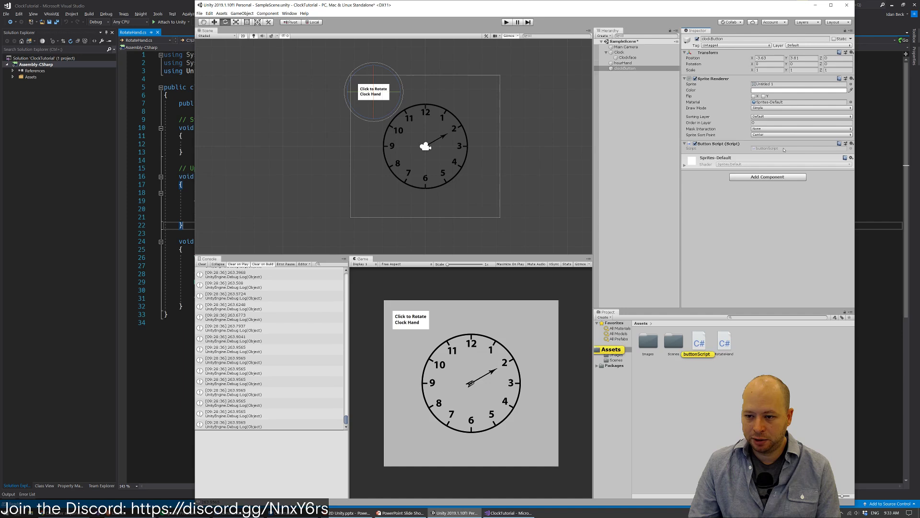
click(348, 186)
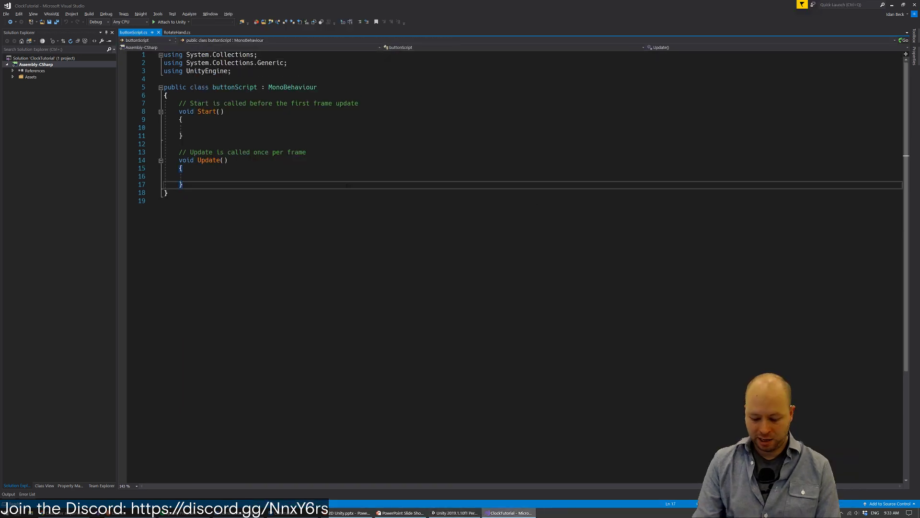
key(Return)
key(Return)
text(void On)
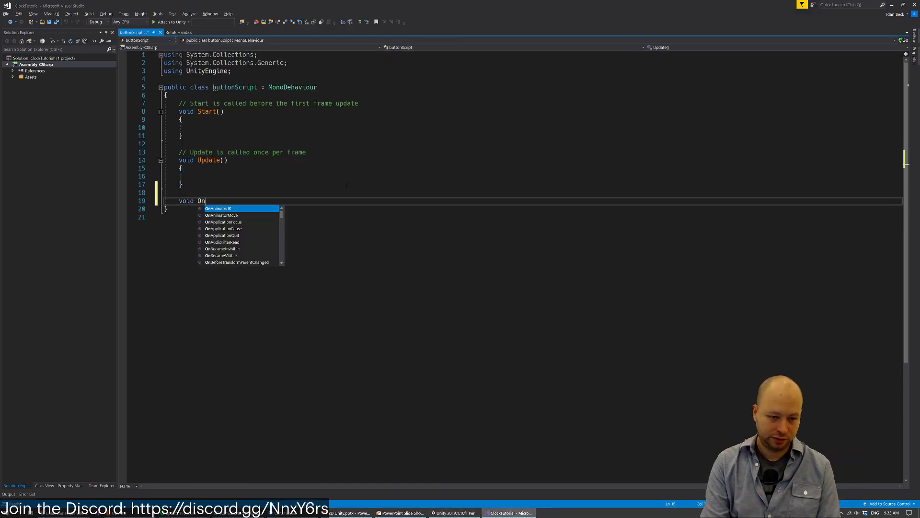
text(MouseDown)
key(Tab)
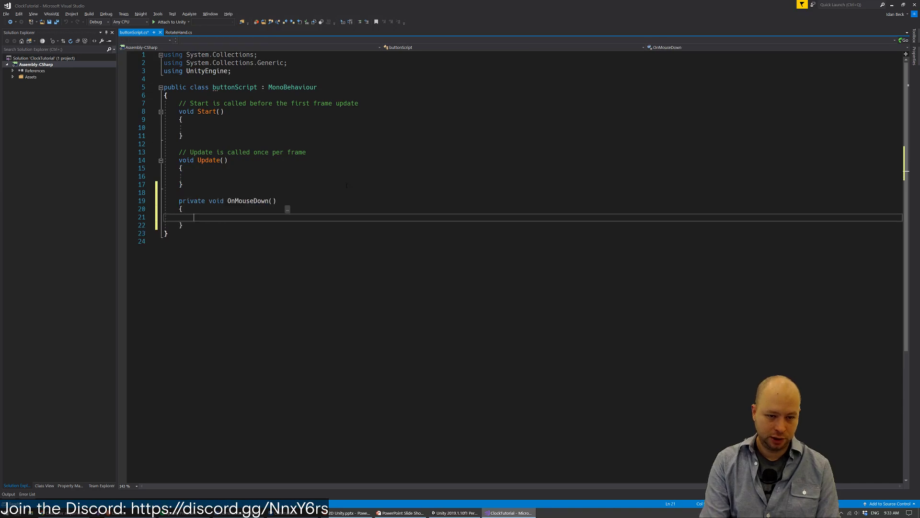
text(()
key(BackSpace)
key(BackSpace)
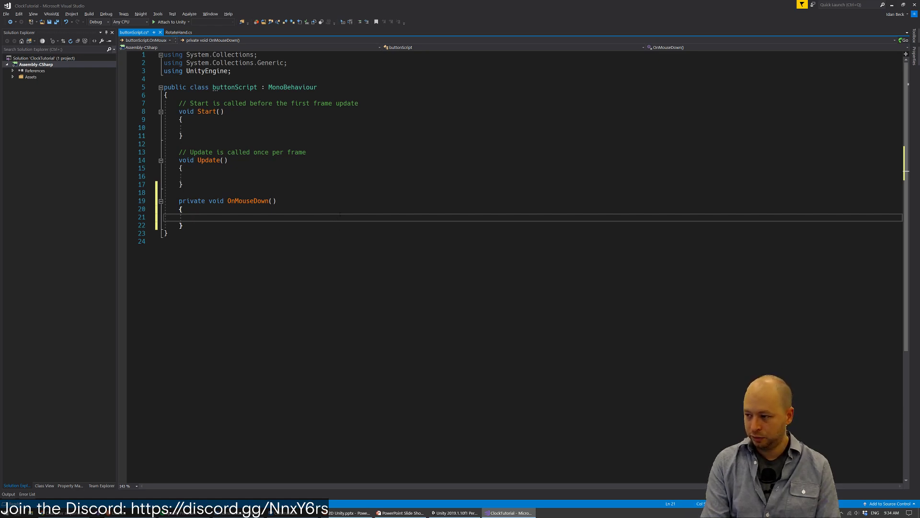
text(Get)
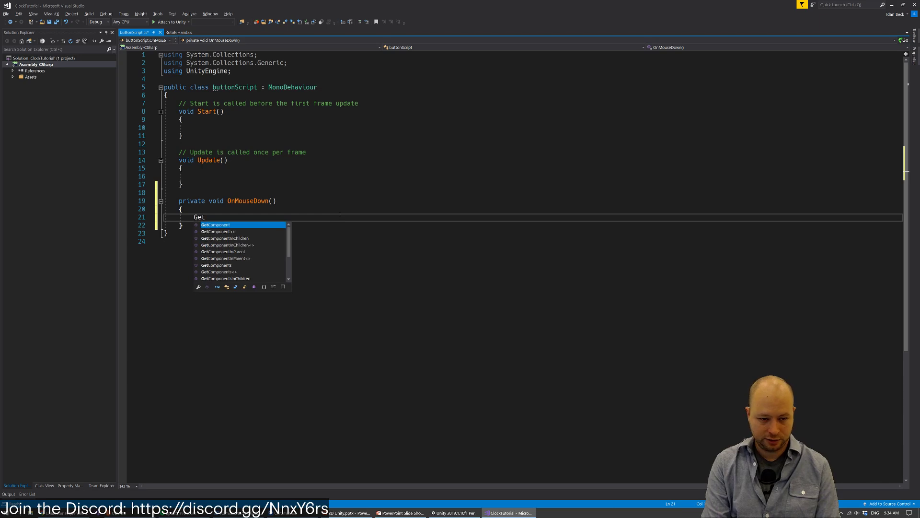
text(Component<>)
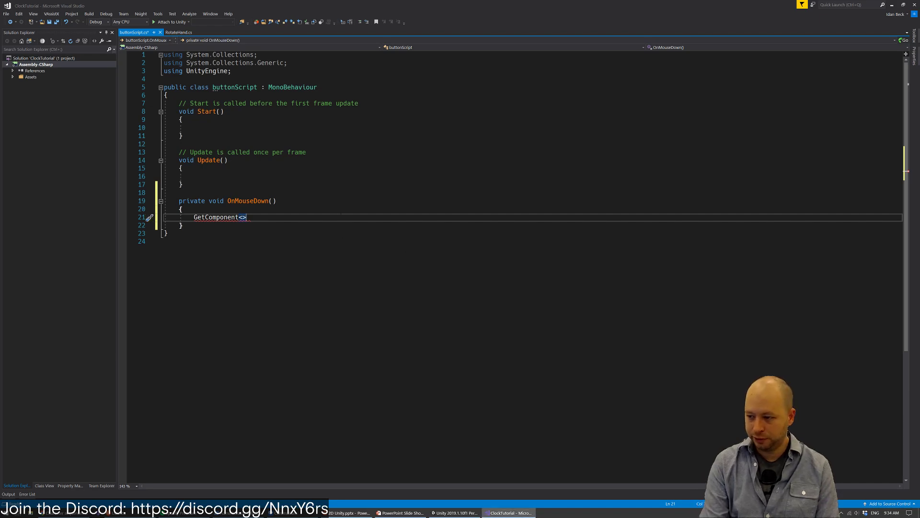
key(shift+Home)
key(BackSpace)
Declare a public GameObject field named arrowHand above the Start method of the buttonScript class
key(Up)
key(Up)
key(Up)
key(Up)
key(Up)
key(Up)
key(Up)
key(Up)
key(Up)
key(Up)
key(Up)
key(Up)
key(Up)
key(Up)
key(Up)
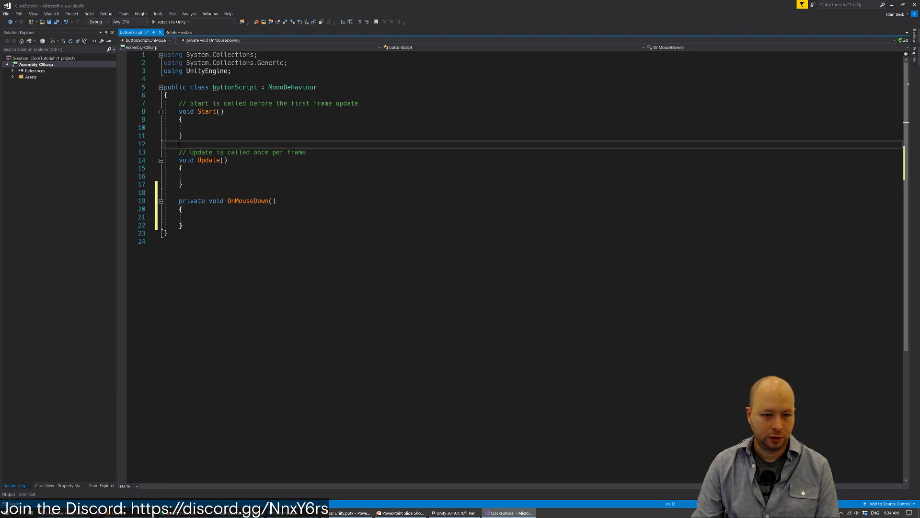
key(Return)
key(Return)
key(Up)
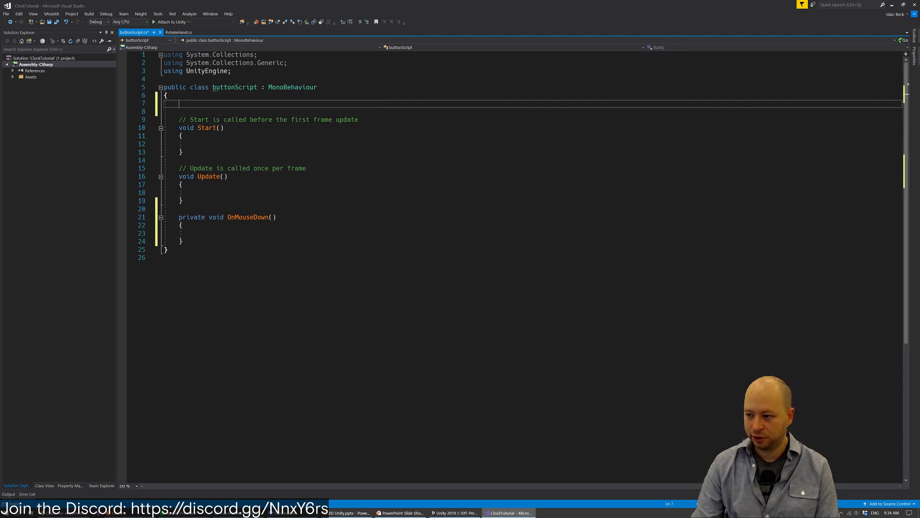
text(public G)
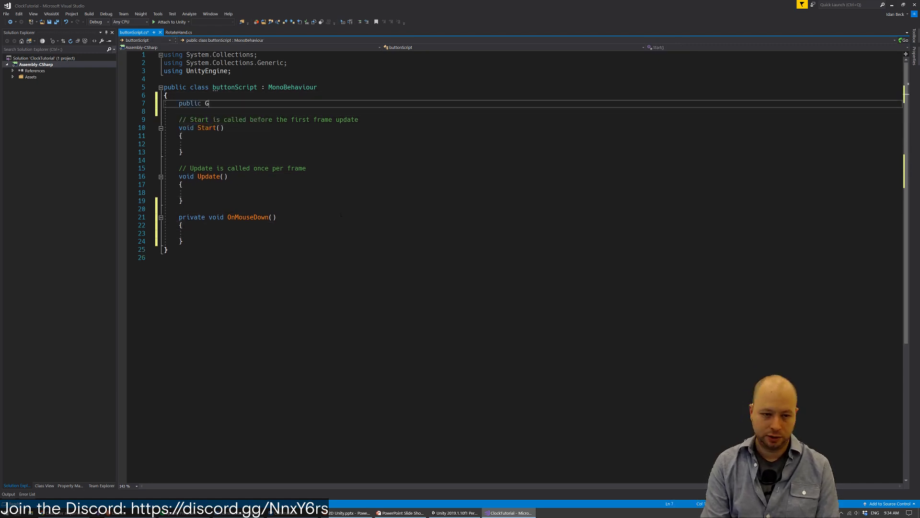
text(ameO arr)
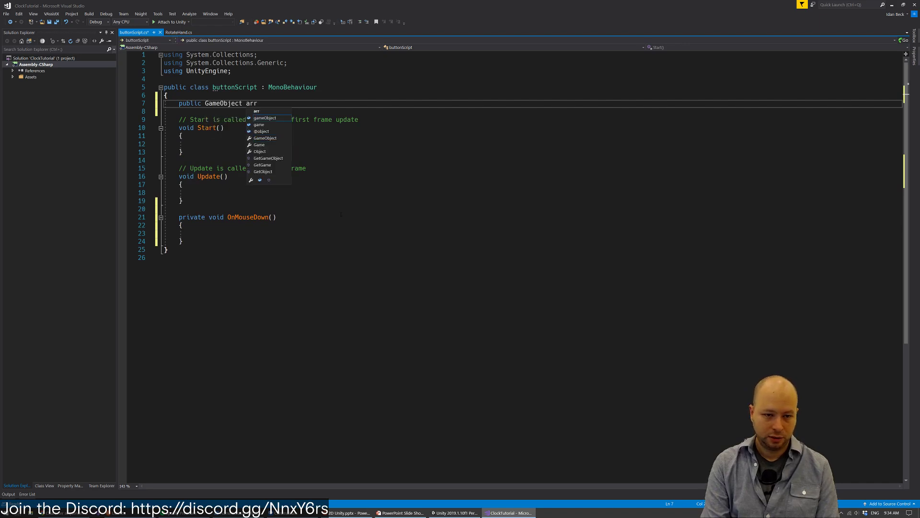
key(BackSpace)
key(BackSpace)
key(BackSpace)
text(m)
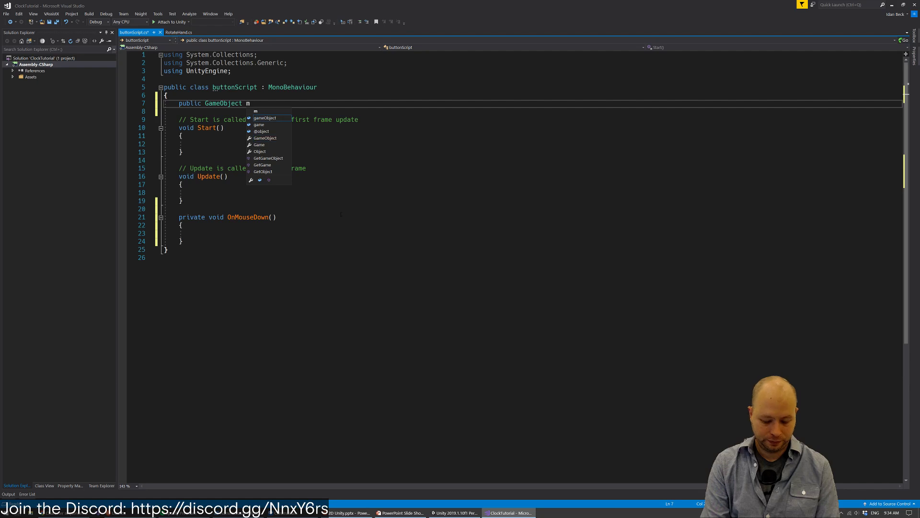
key(BackSpace)
text(arrowHan)
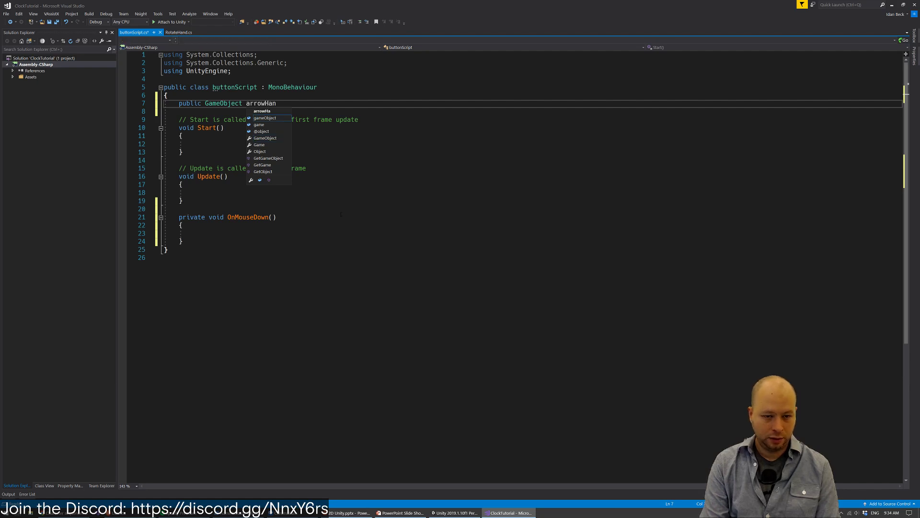
text(d;)
key(Return)
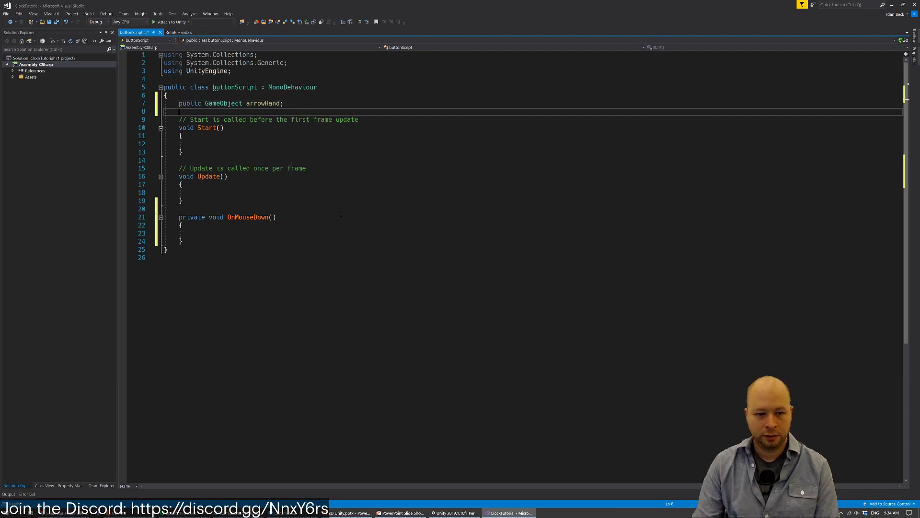
Declare a public RotateHand field named rhScript below arrowHand, checking the RotateHand class definition, and save the script
key(Down)
key(Down)
key(Down)
key(Down)
key(Down)
key(Down)
key(Up)
key(Up)
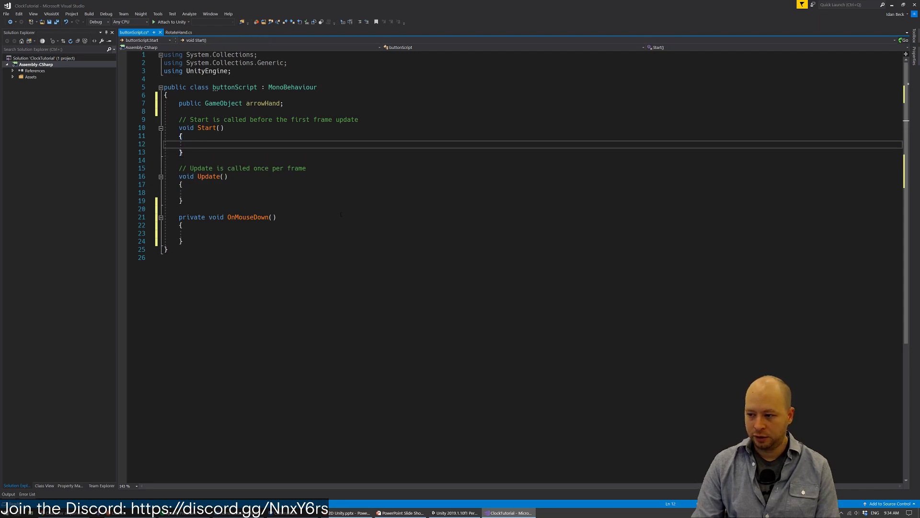
key(Up)
key(Up)
key(Up)
key(Up)
key(Up)
key(End)
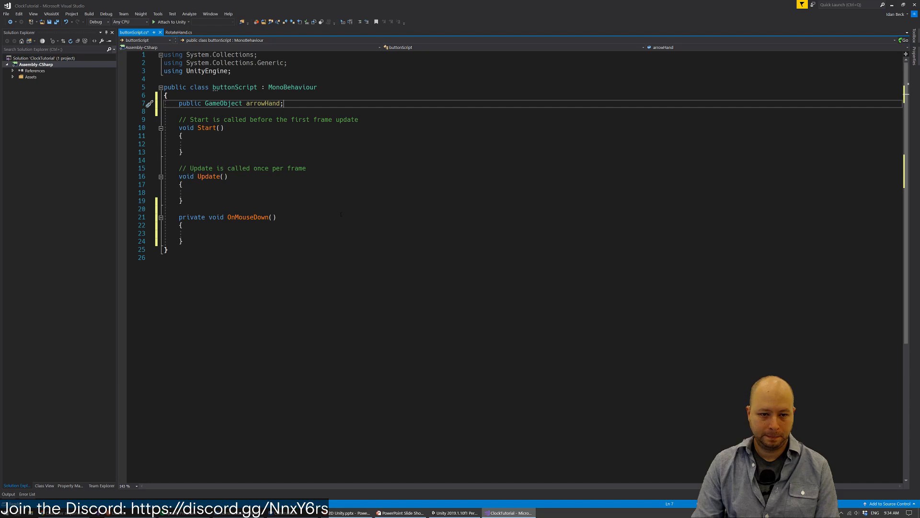
key(Return)
text(public )
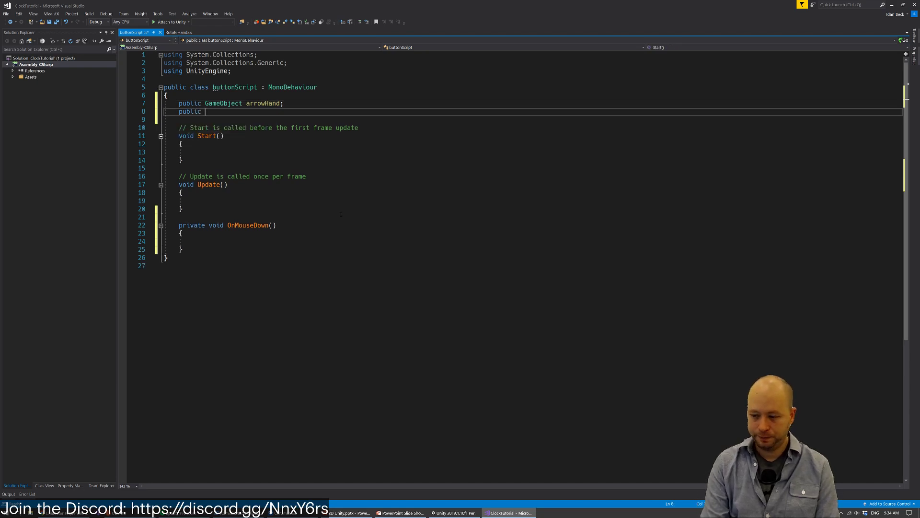
text(Rotate)
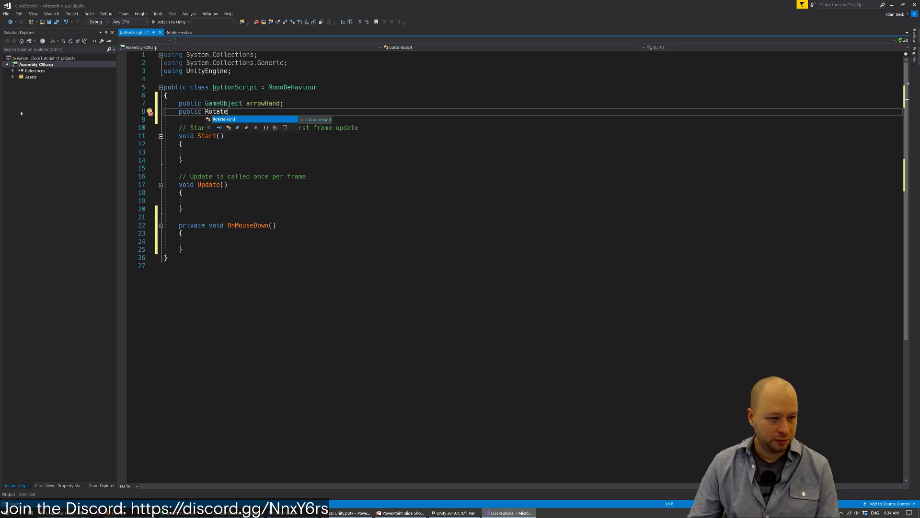
click(13, 77)
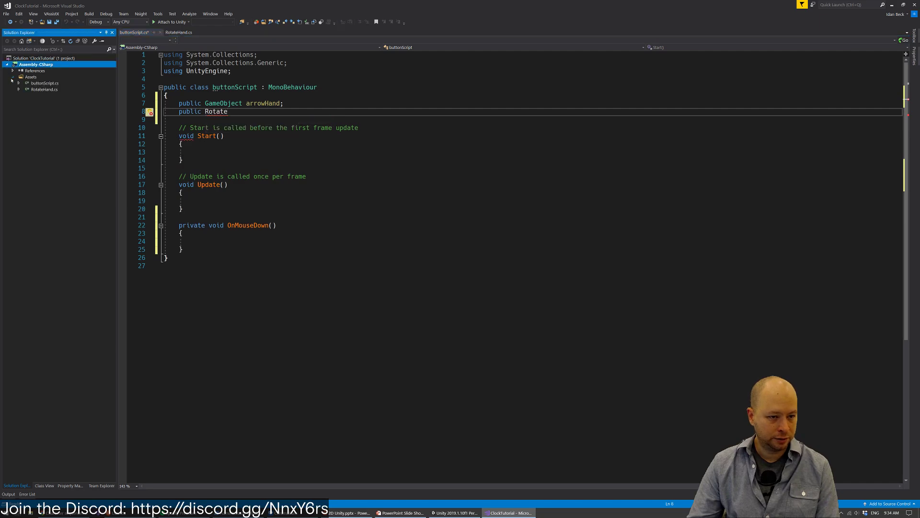
click(228, 111)
key(ctrl+shift+Left)
text(Rp)
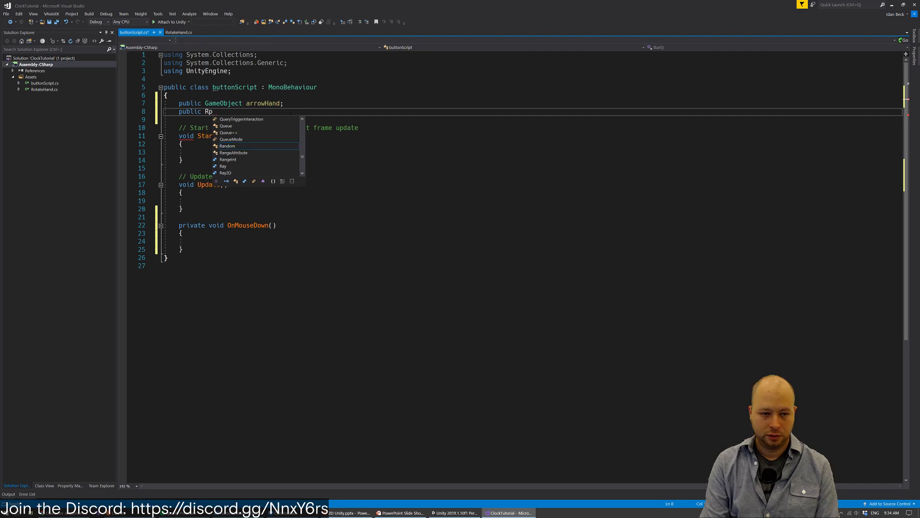
key(BackSpace)
text(otateHand)
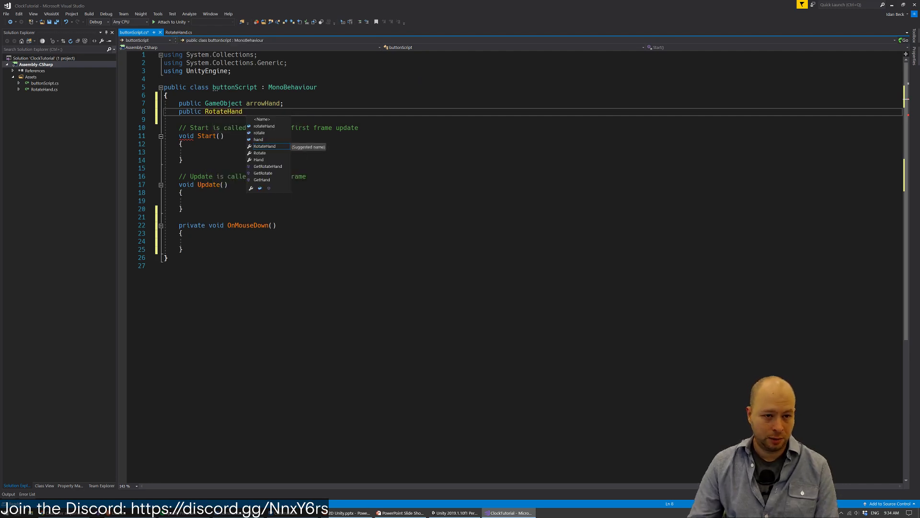
key(Escape)
key(F12)
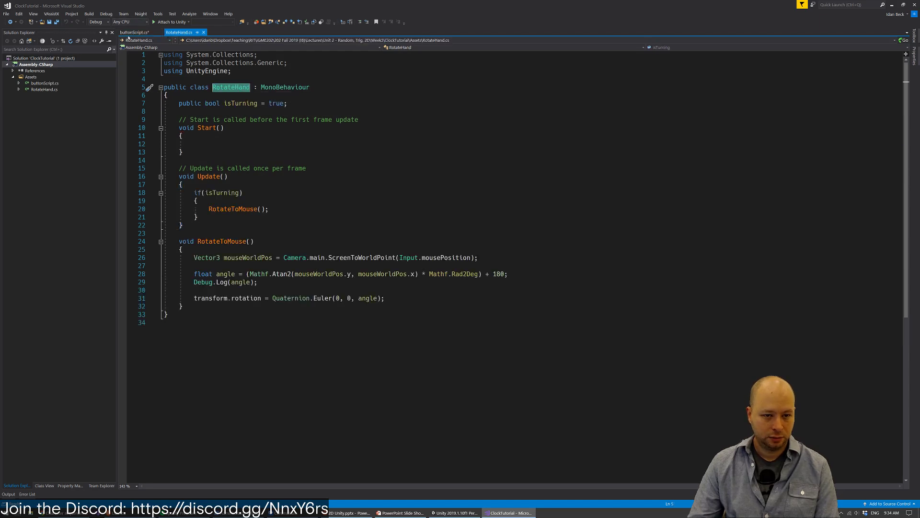
key(ctrl+minus)
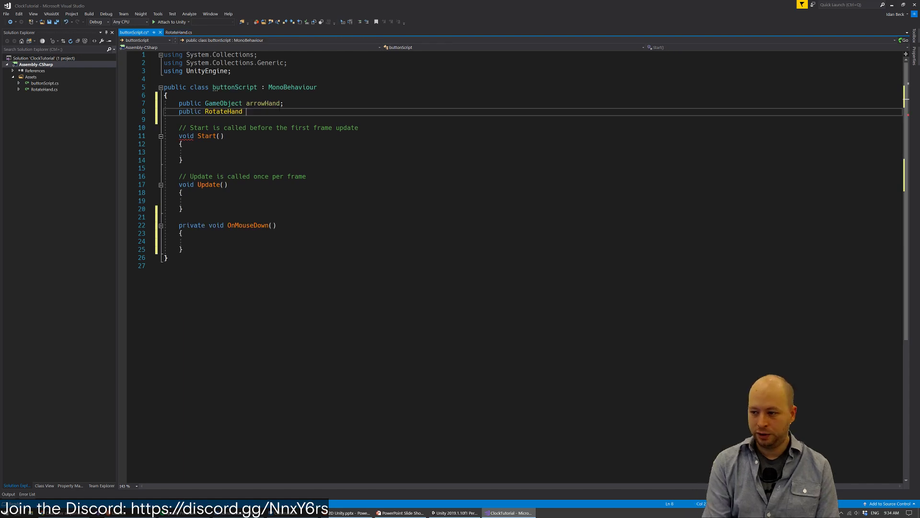
text(rh)
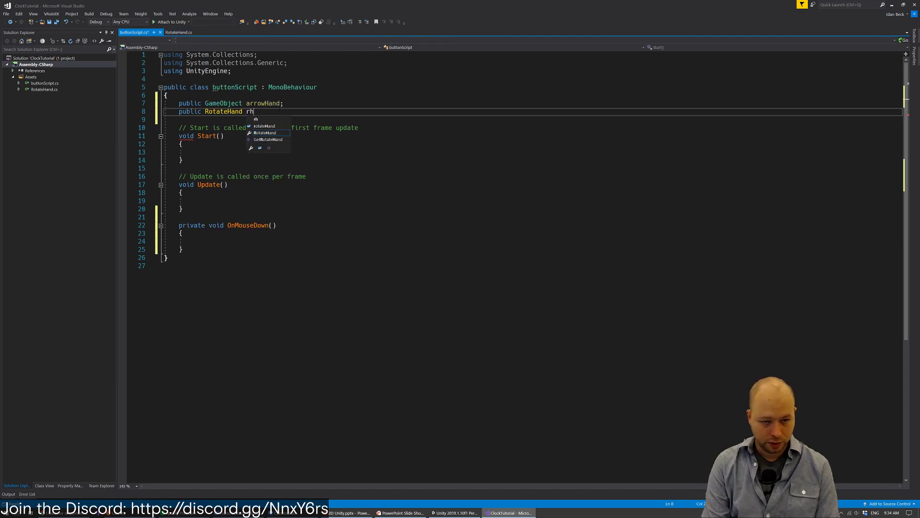
text(Script;)
key(ctrl+s)
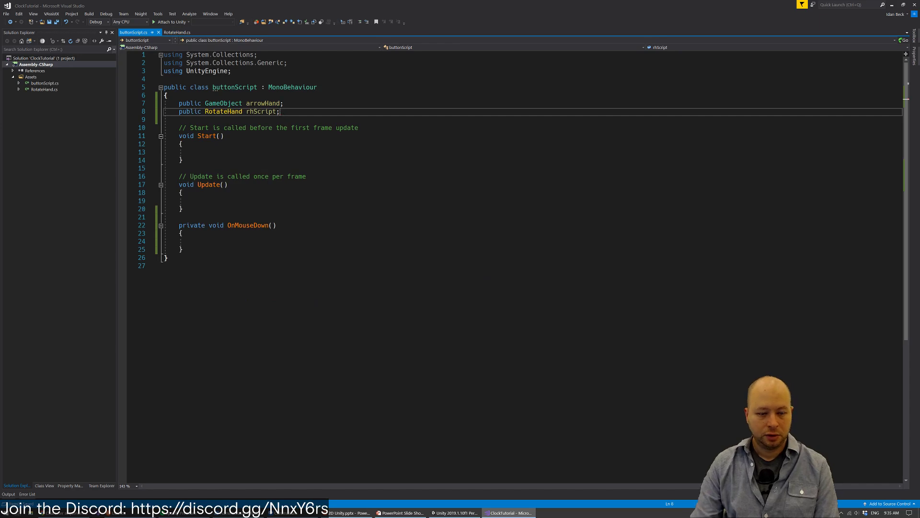
In the Start method of buttonScript, assign rhScript = arrowHand.GetComponent<RotateHand>(); and save the script
key(Down)
key(Down)
key(Down)
key(Down)
key(Down)
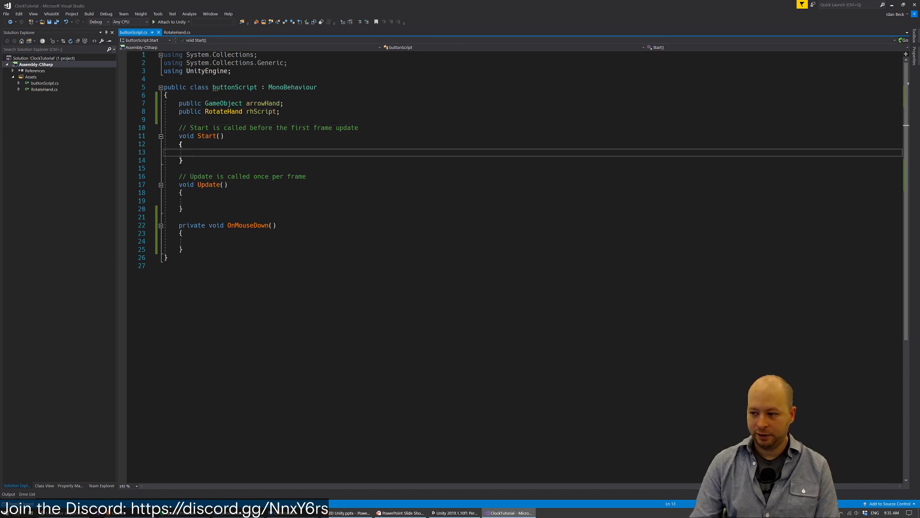
text(rh)
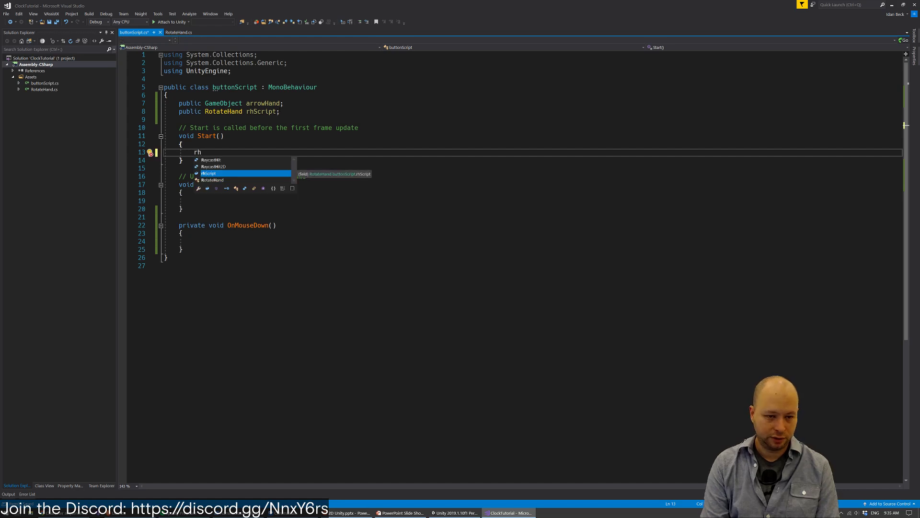
text(Script = a)
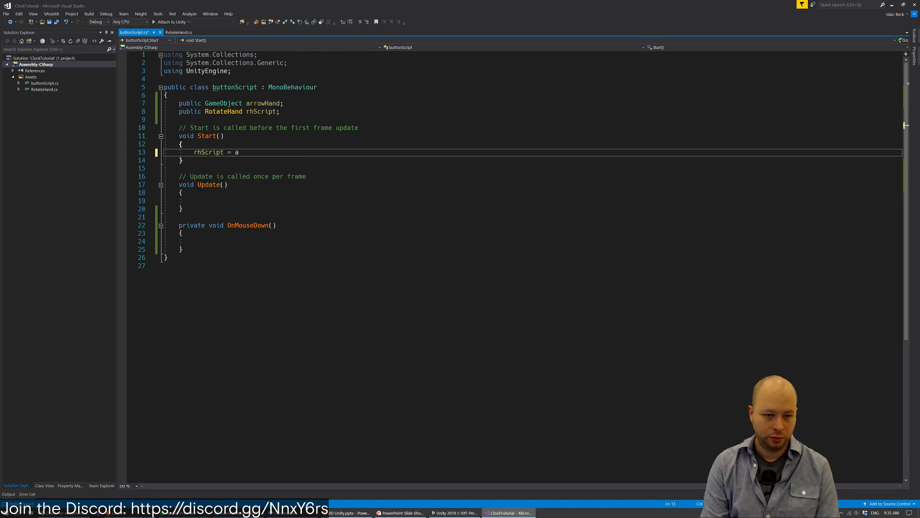
text(rrowHand.GetCom)
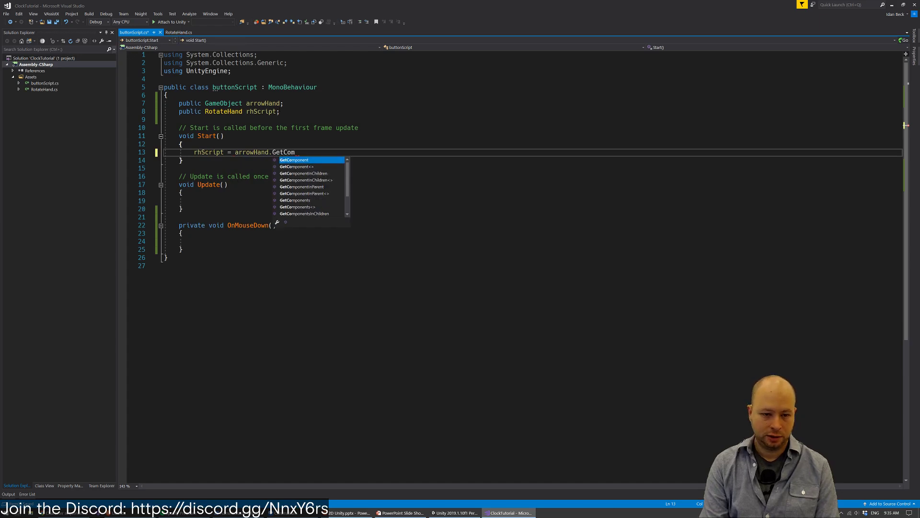
key(Tab)
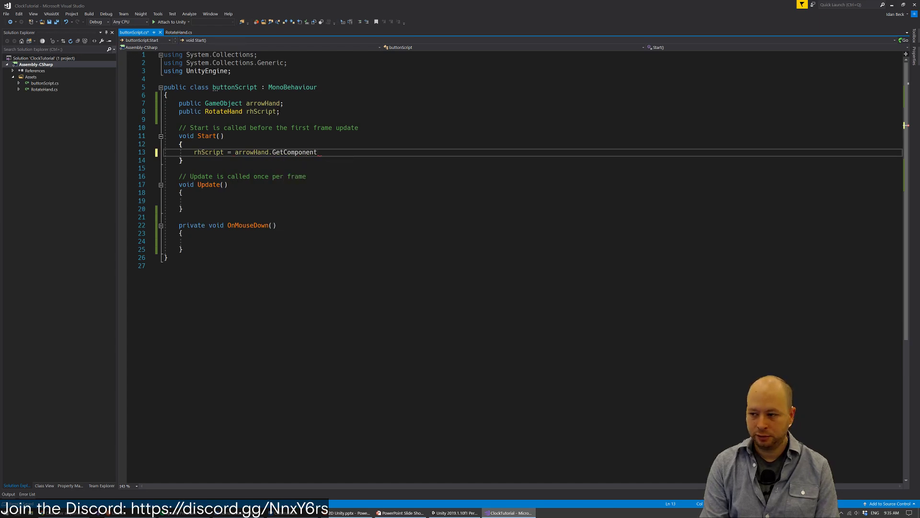
text(<RotateHand>)
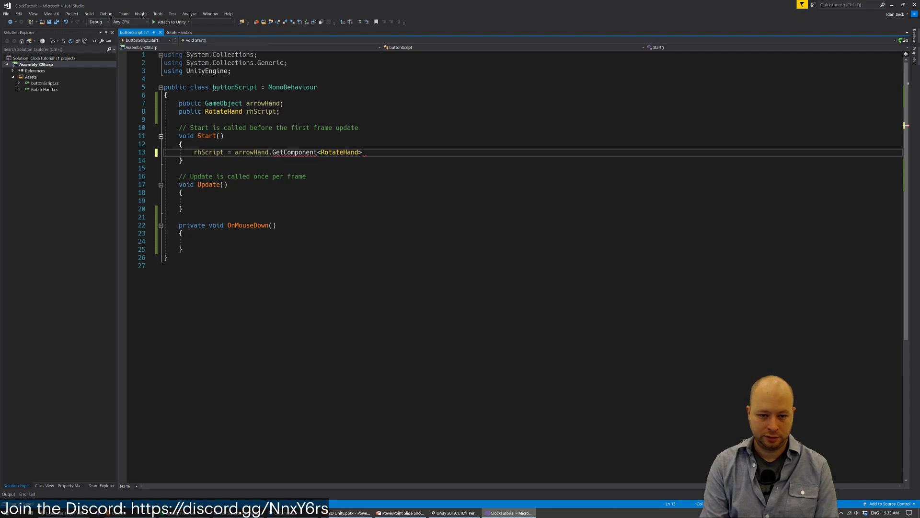
text(();)
key(ctrl+s)
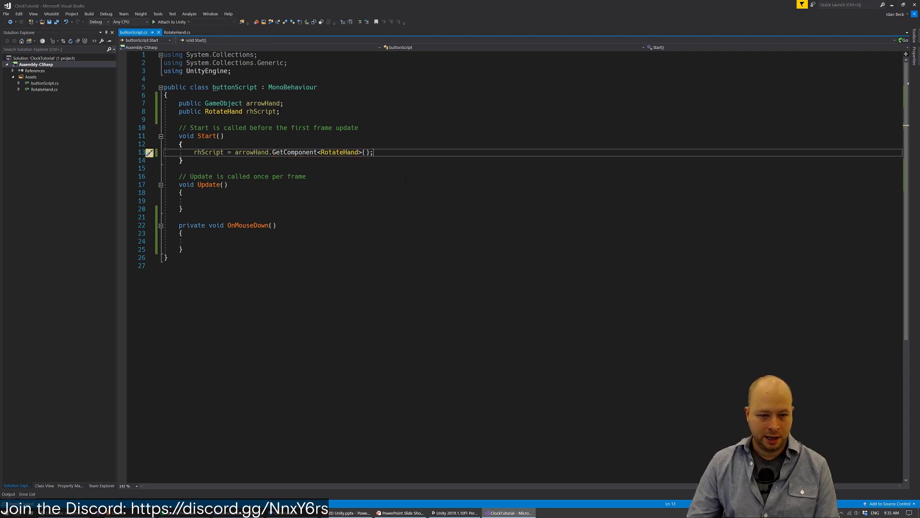
Change the rhScript field's access modifier to private and save buttonScript
click(204, 112)
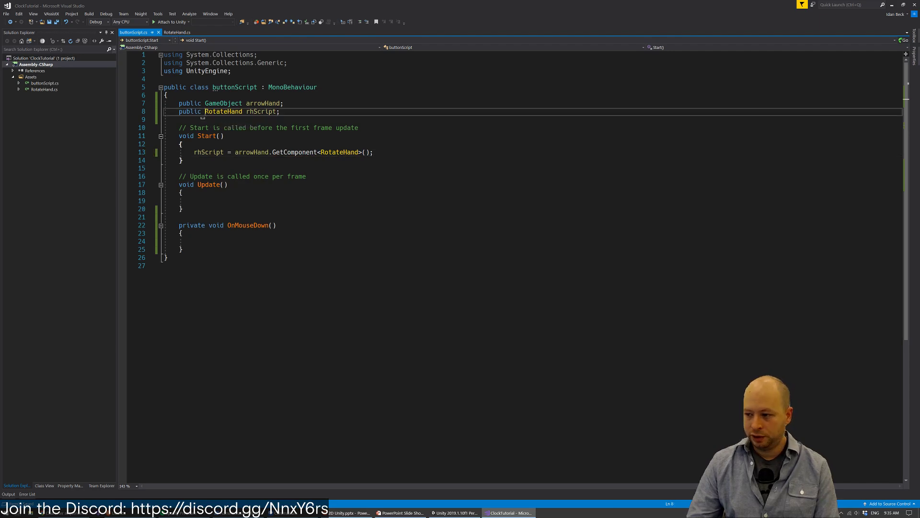
double_click(190, 111)
text(privat)
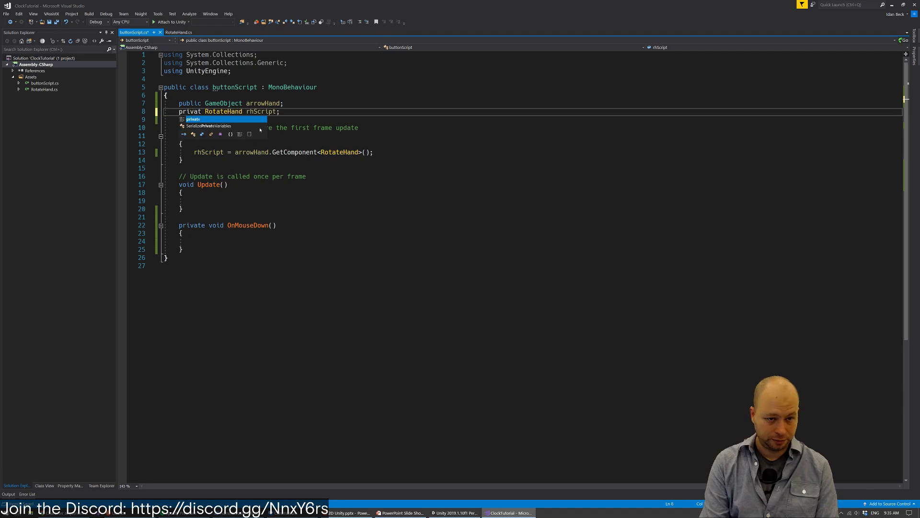
key(Tab)
key(ctrl+s)
Switch to Unity and assign the hourHand object to the Arrow Hand field of clockButton's Button Script component
key(alt+Tab)
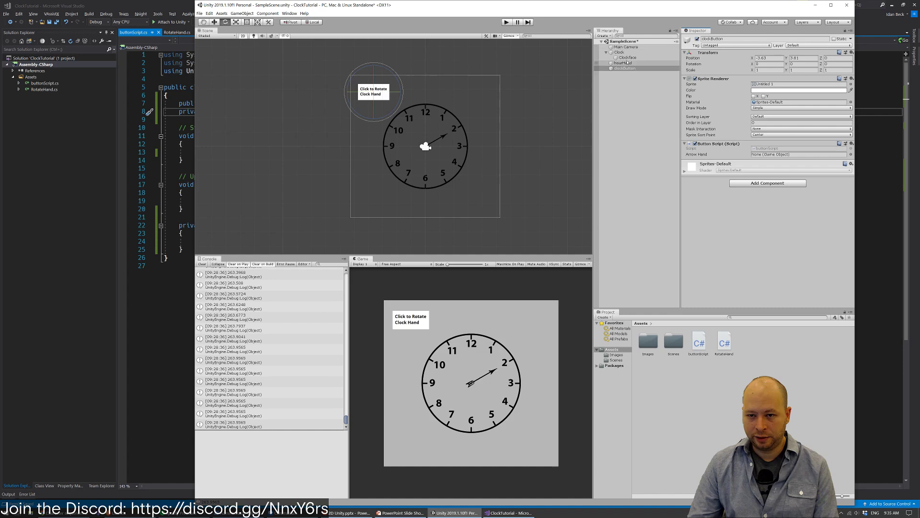
click(789, 156)
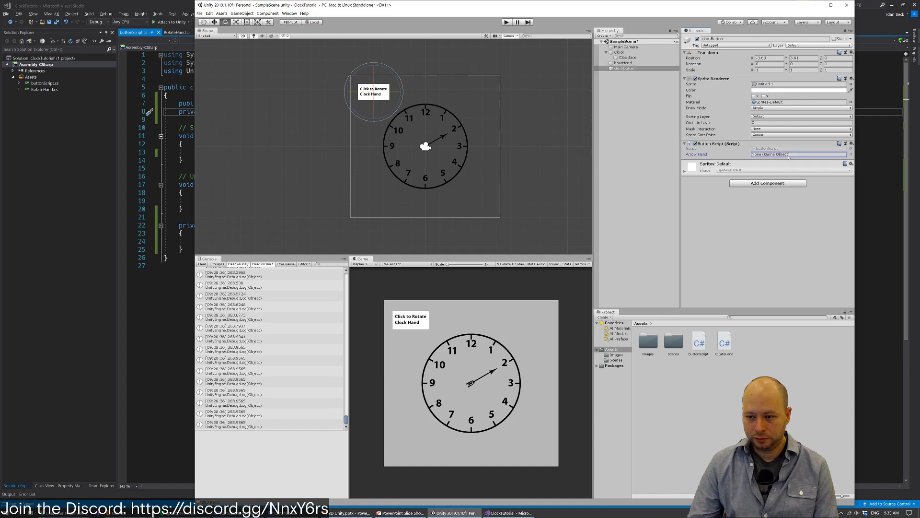
drag(789, 156, 777, 154)
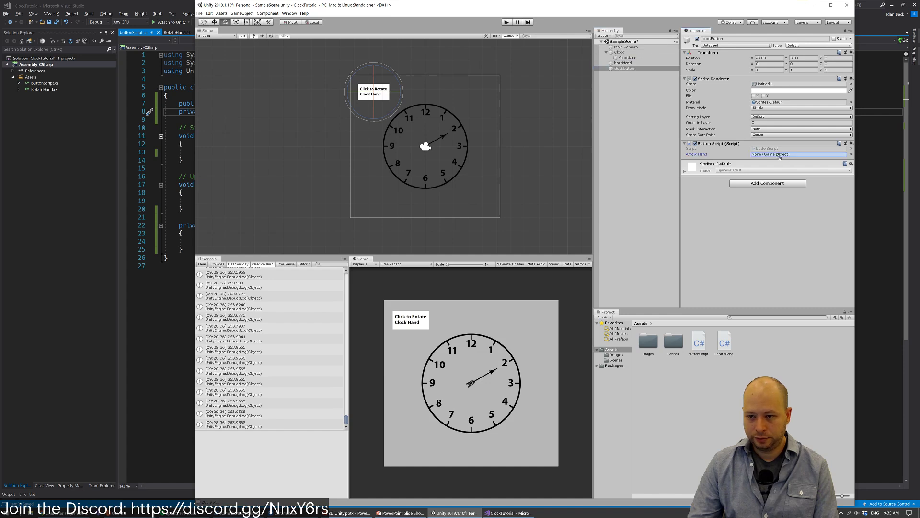
Back in Visual Studio, check isTurning in RotateHand, add rhScript.isTurning = !rhScript.isTurning; to buttonScript's OnMouseDown method, and save
key(alt+Tab)
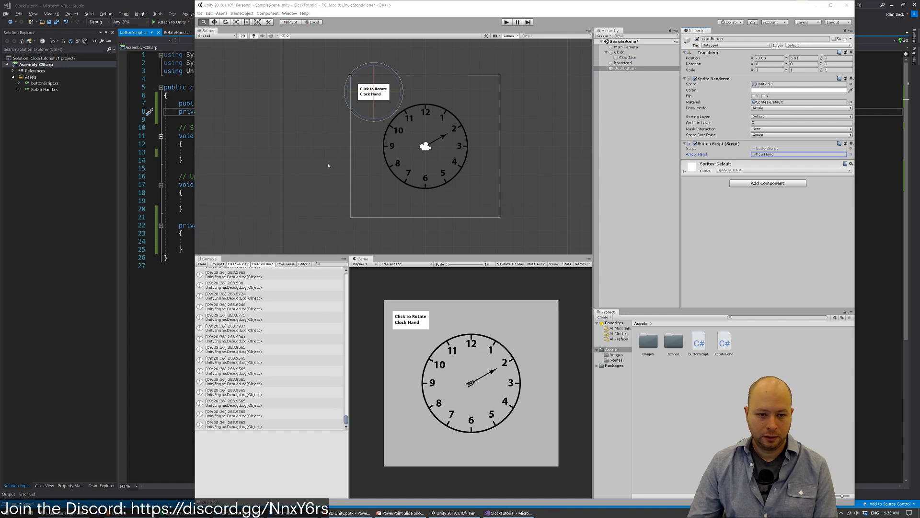
click(319, 154)
key(Down)
key(Down)
key(Up)
key(Up)
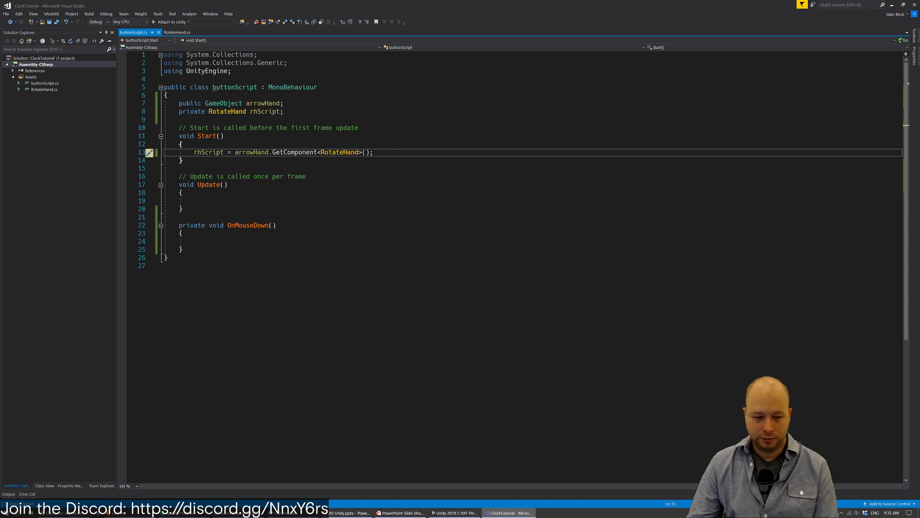
click(336, 234)
key(Down)
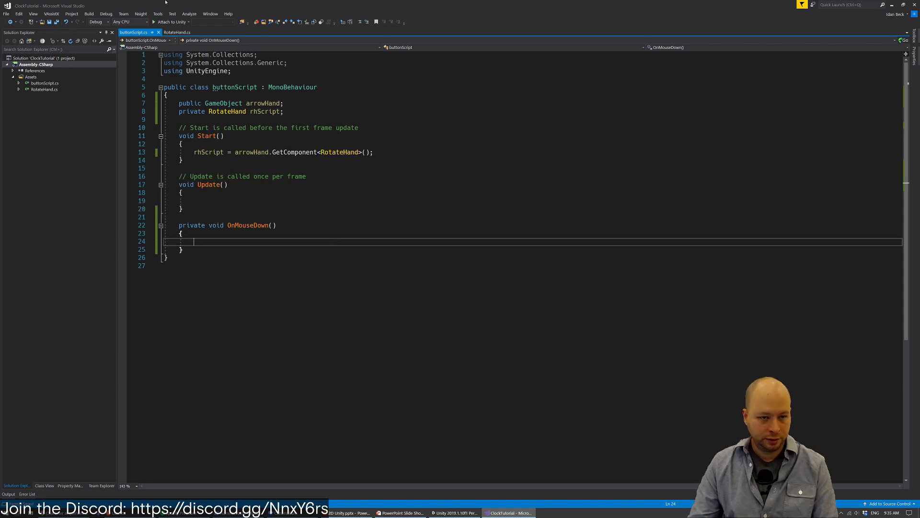
click(176, 32)
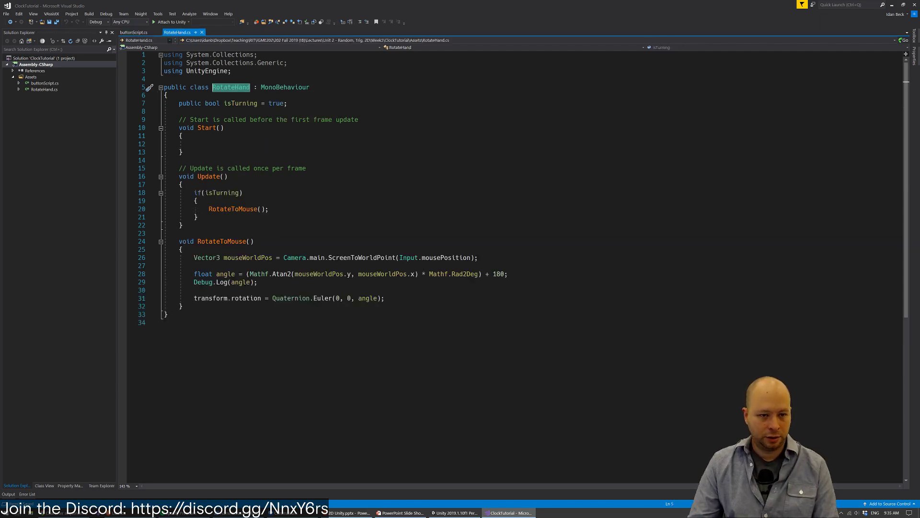
click(133, 32)
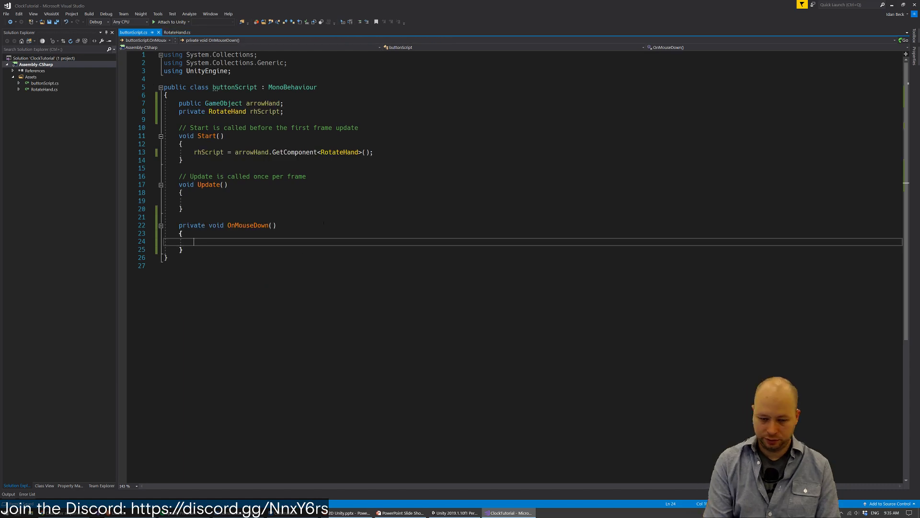
text(rhScript)
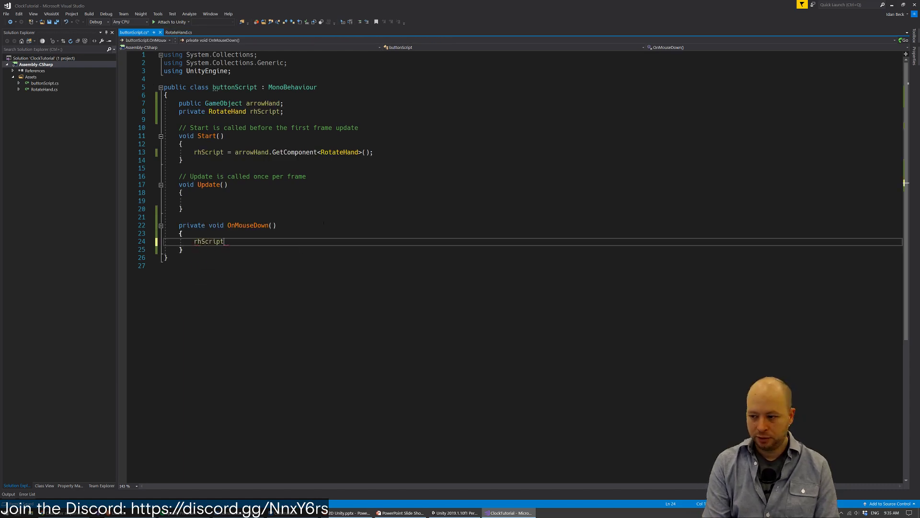
text(.isT)
text(urning = )
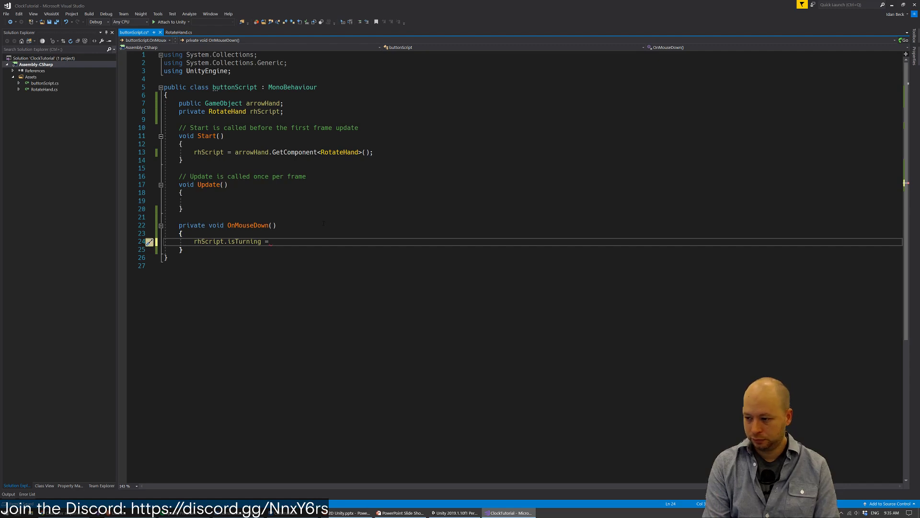
text(!rh)
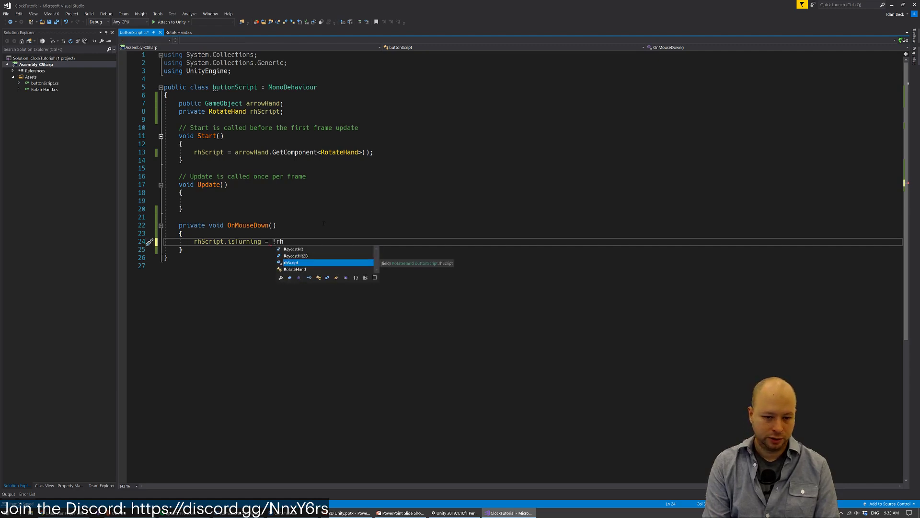
text(Script.IsInvoking)
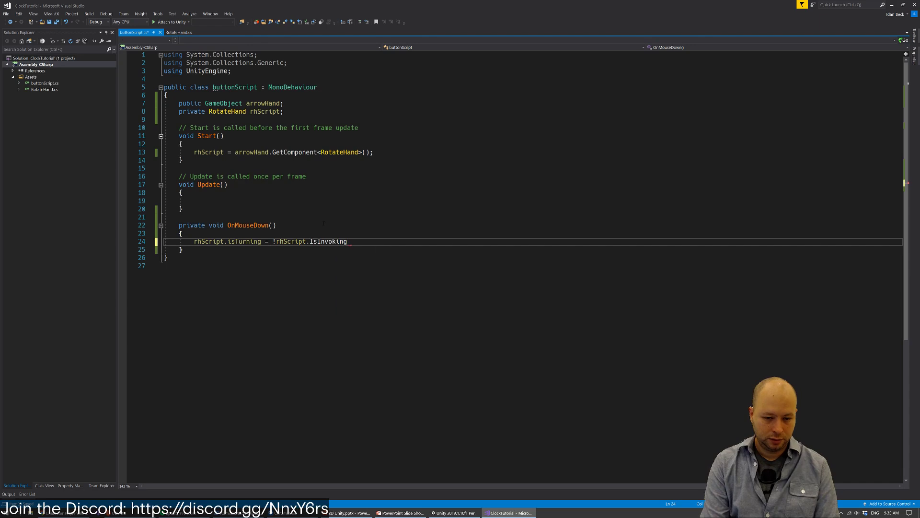
key(ctrl+shift+Left)
text(isTurning;)
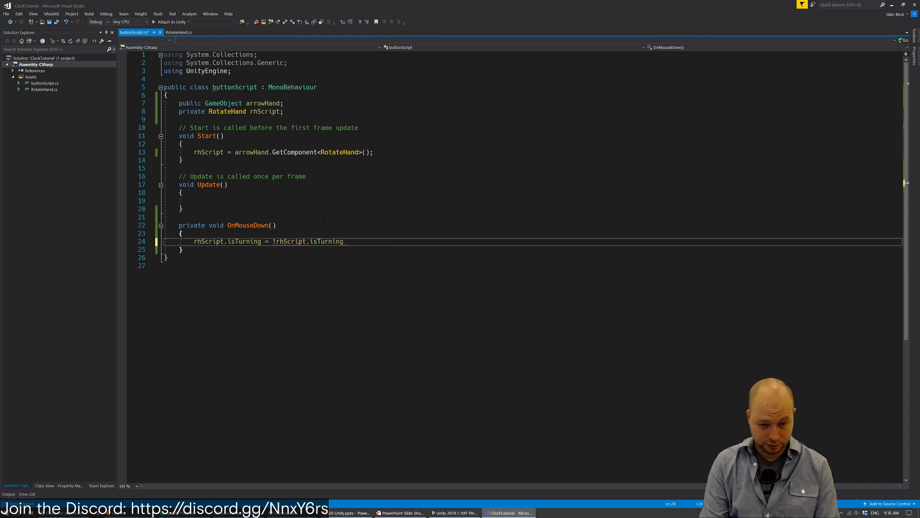
key(ctrl+s)
click(337, 200)
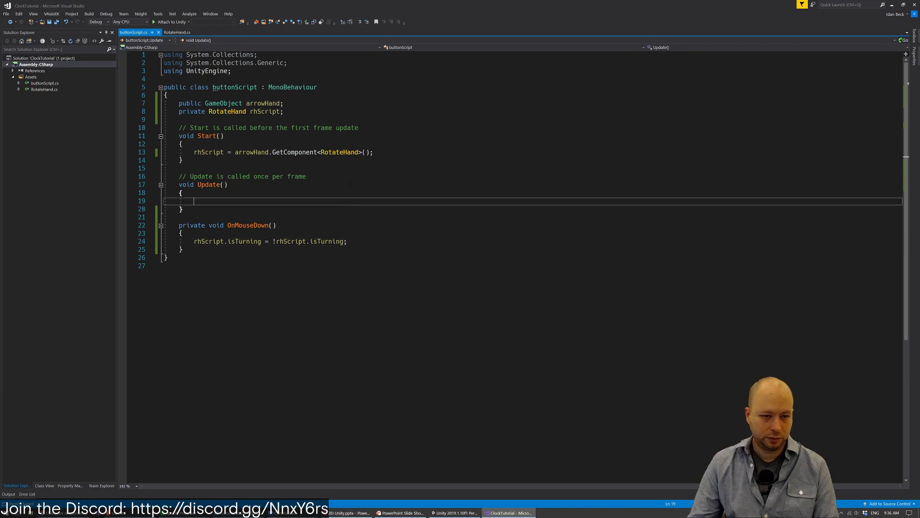
Switch to Unity and run the scene to try the clock button, then stop play mode
key(alt+Tab)
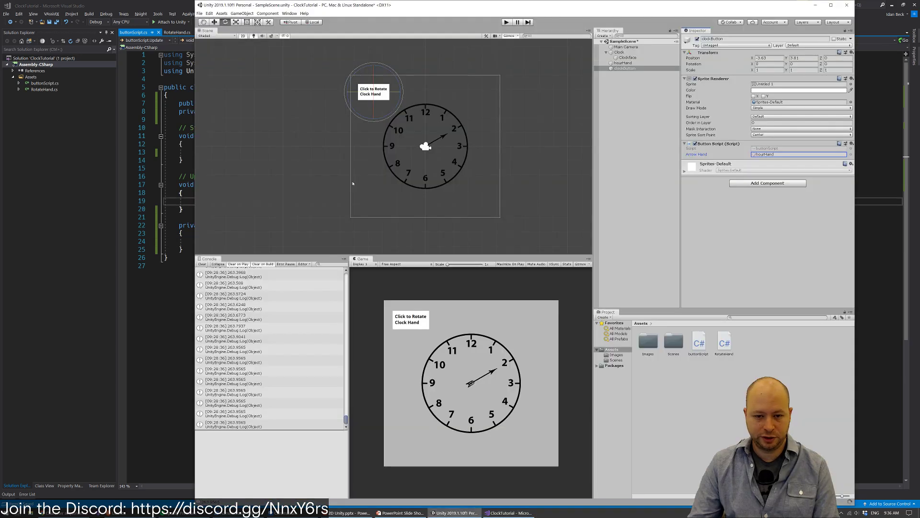
click(507, 22)
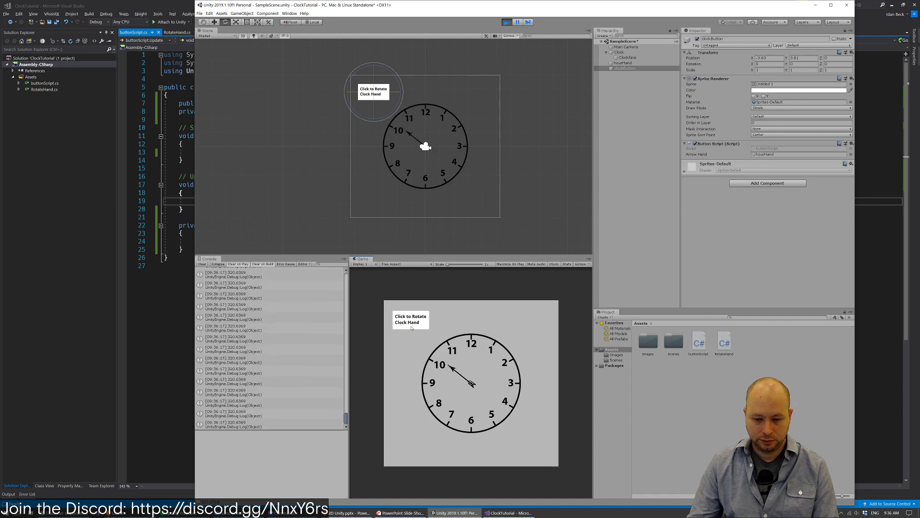
click(510, 22)
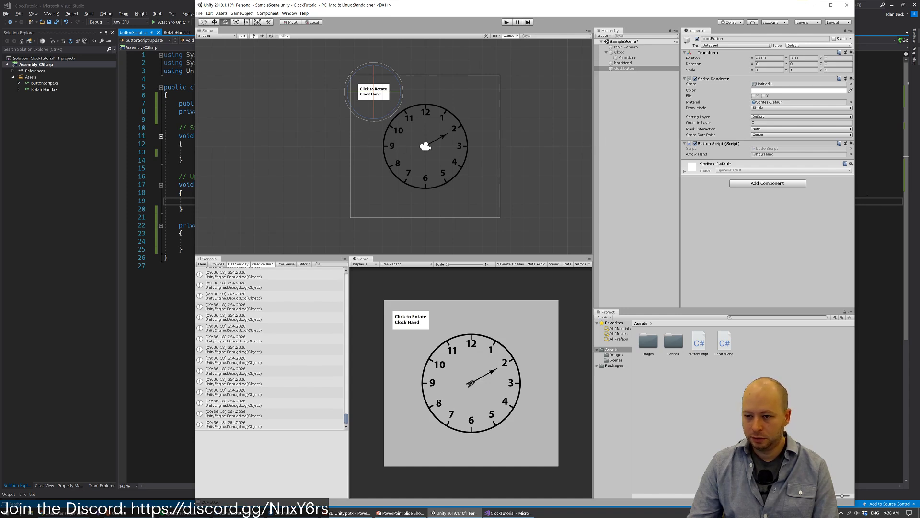
Add a Box Collider component to the clockButton object
click(632, 69)
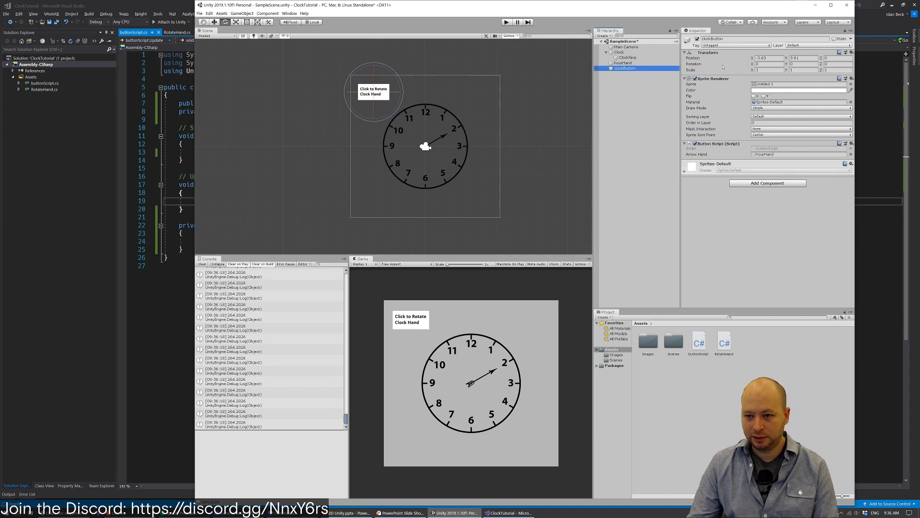
click(772, 184)
text(coll)
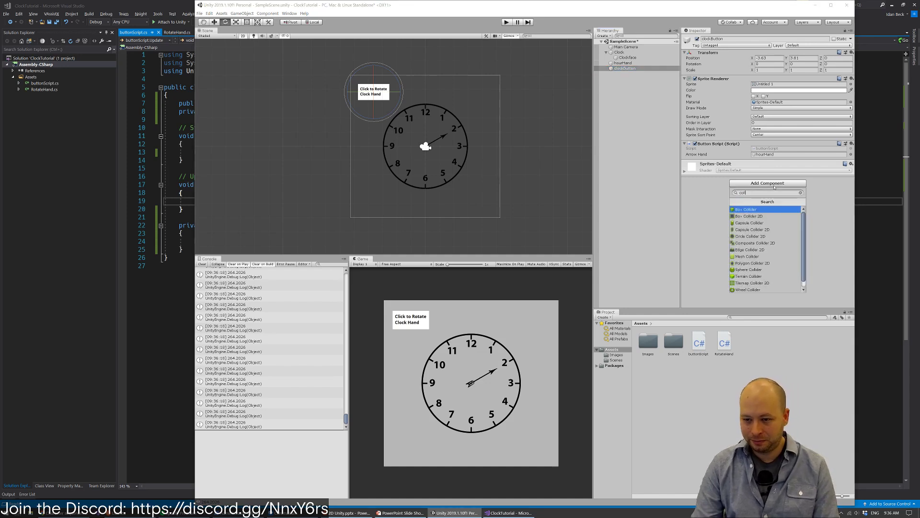
key(Return)
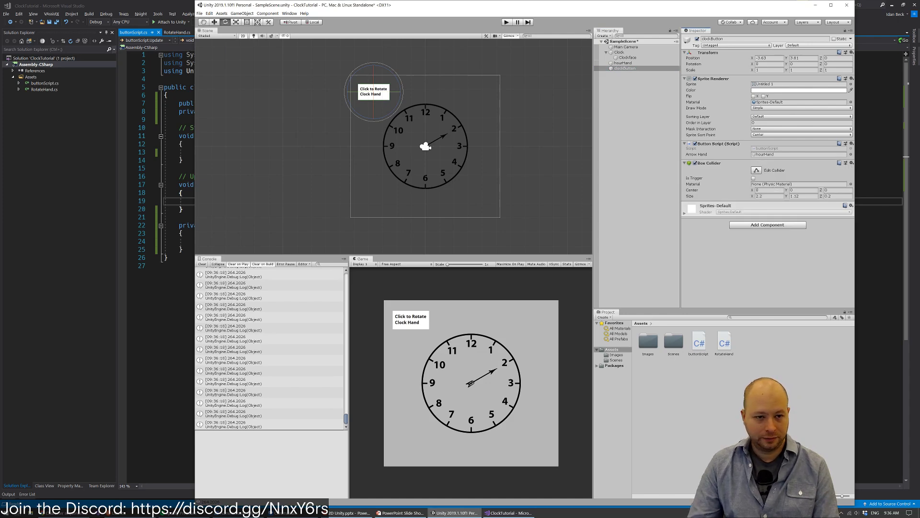
Inspect the bounds of clockButton's Box Collider in its edit mode, then leave that mode
key(w)
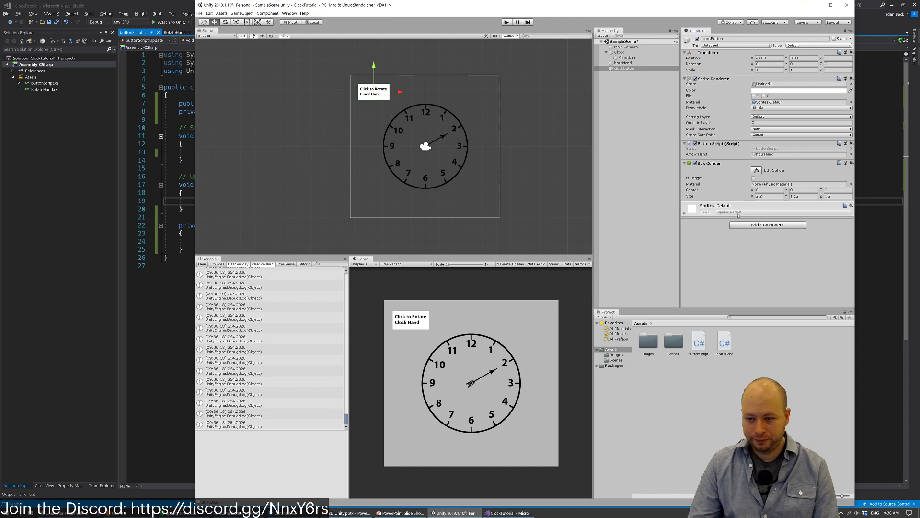
click(756, 170)
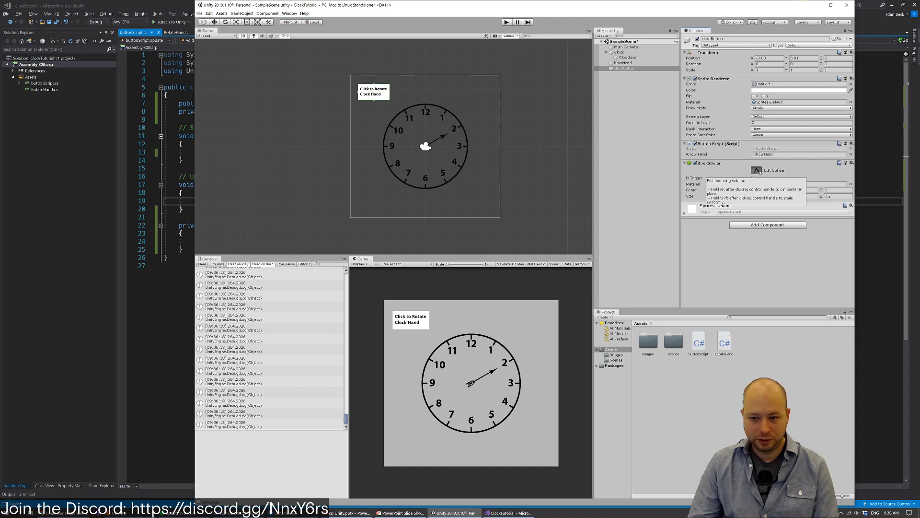
click(757, 171)
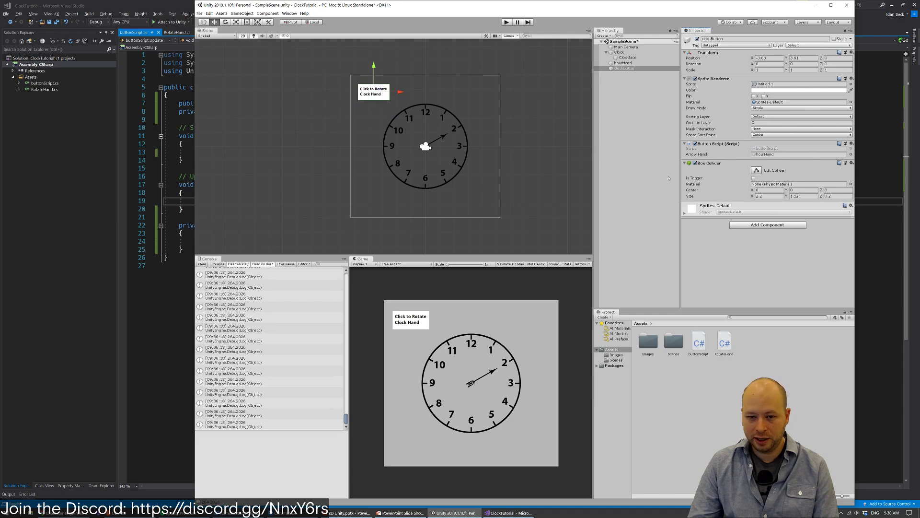
Run the scene again to test toggling the hand's rotation with the collider-equipped button, then stop play mode
key(ctrl+p)
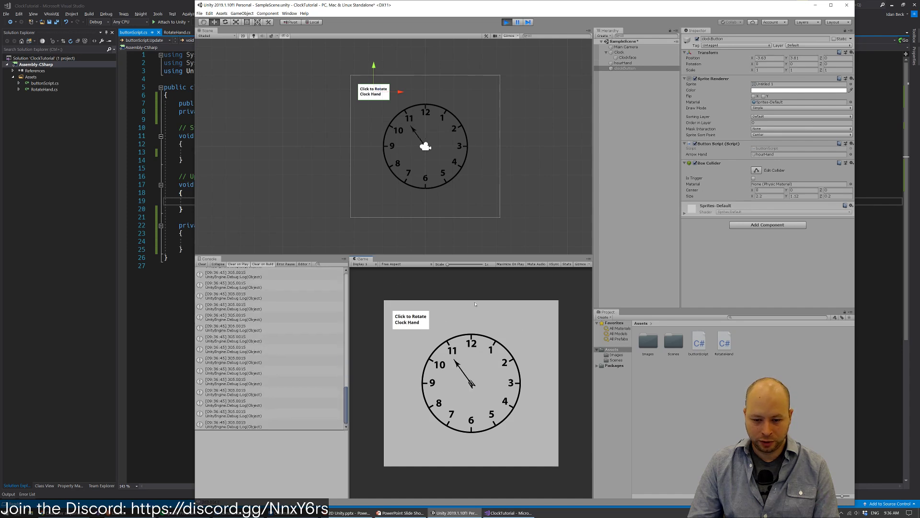
click(415, 322)
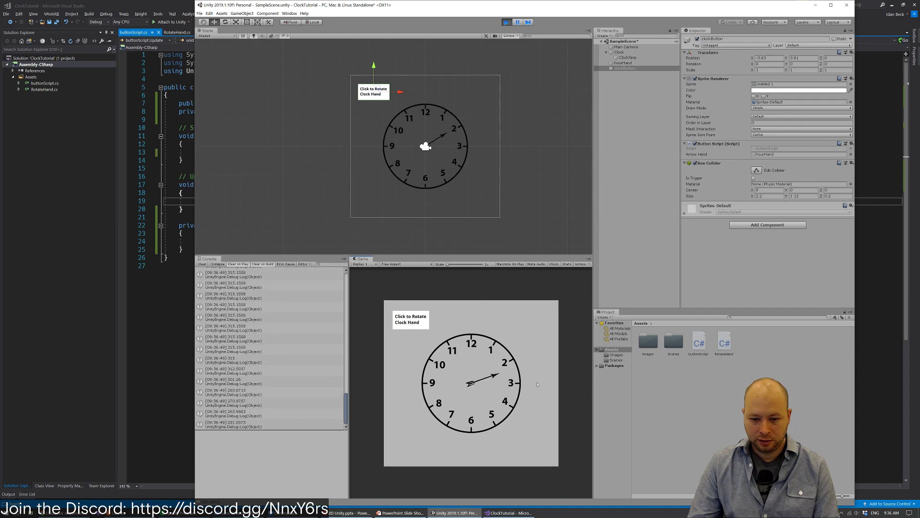
key(ctrl+p)
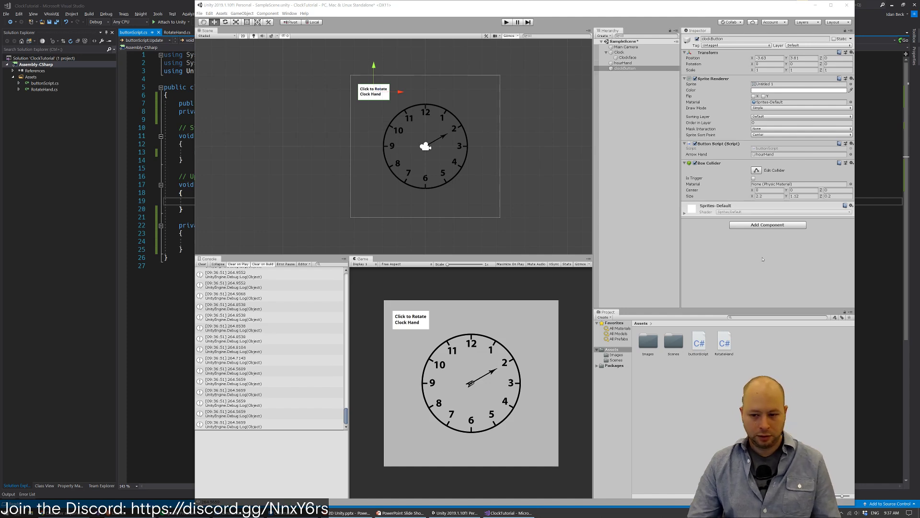
Browse the clock images and assign the clockFace image without numerals as the sprite of the ClockFace object
click(621, 356)
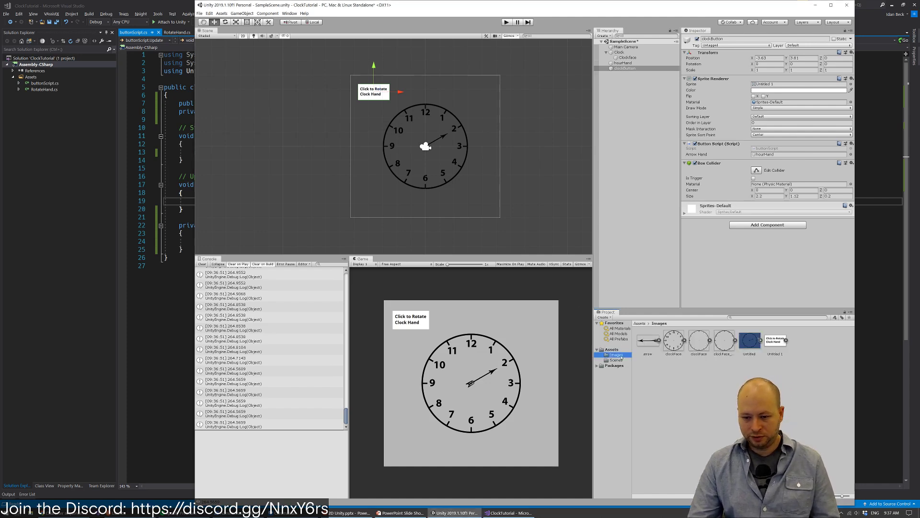
click(730, 339)
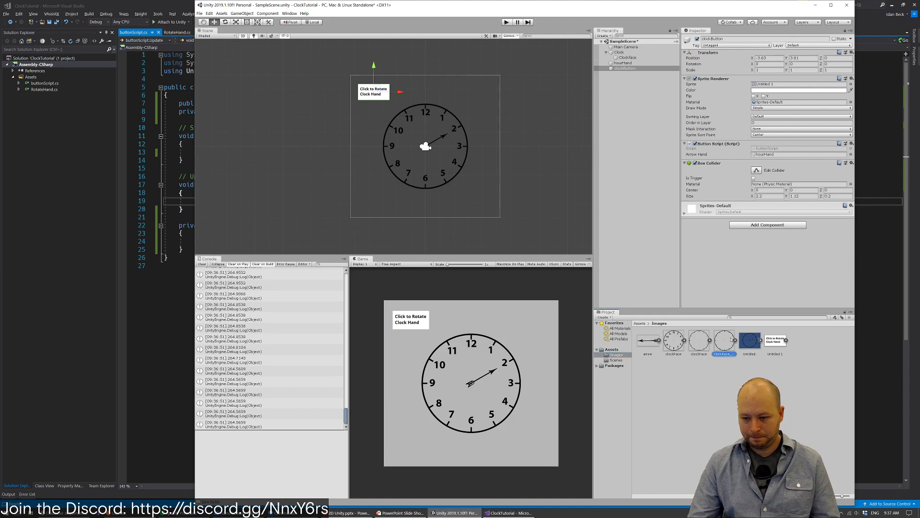
click(751, 342)
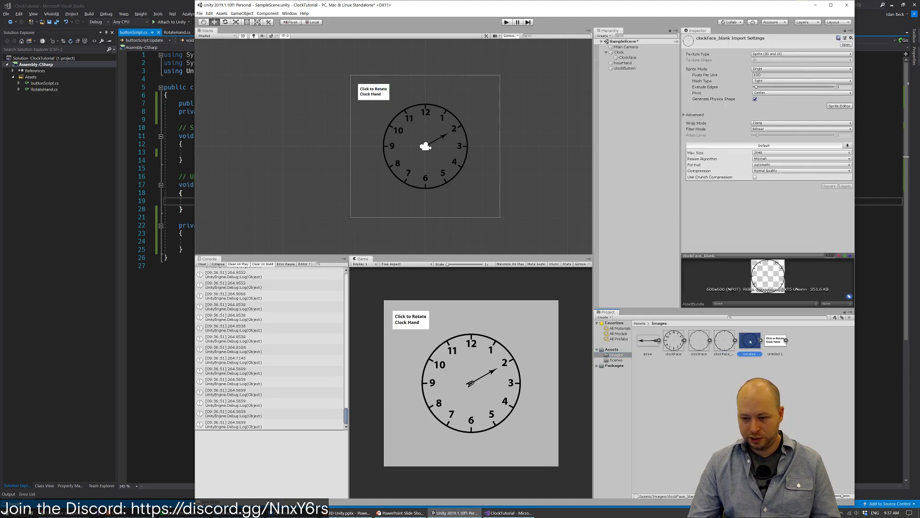
click(695, 345)
click(720, 348)
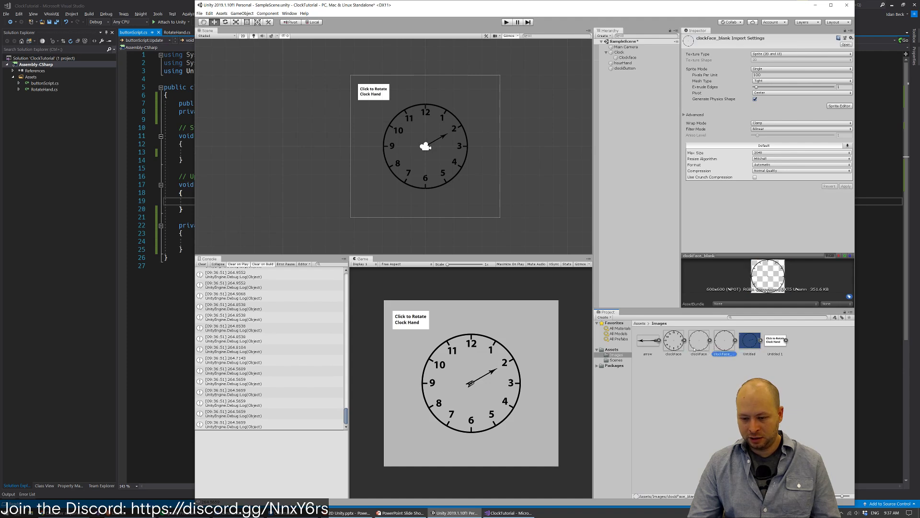
click(673, 342)
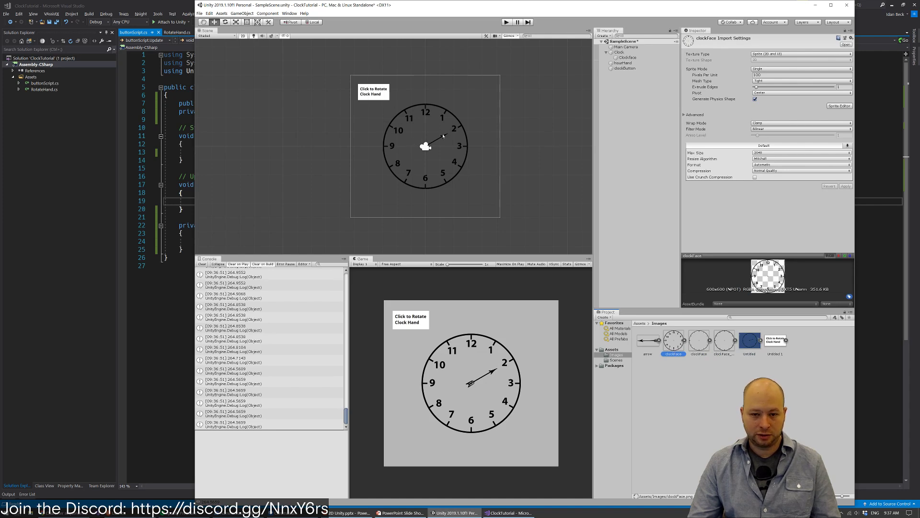
click(627, 58)
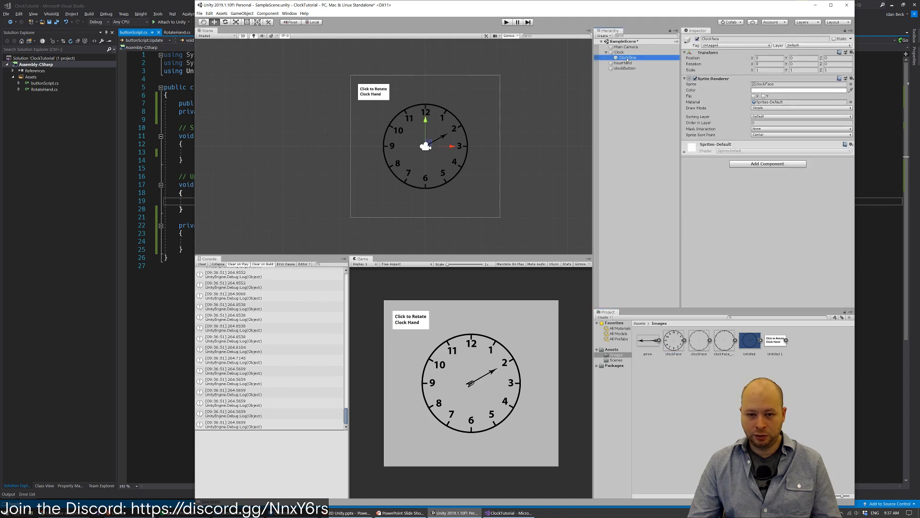
click(704, 341)
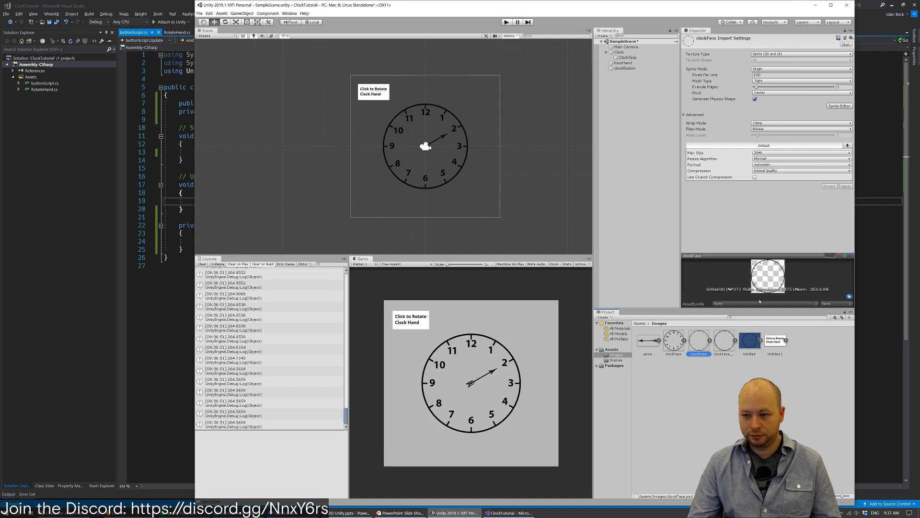
click(628, 57)
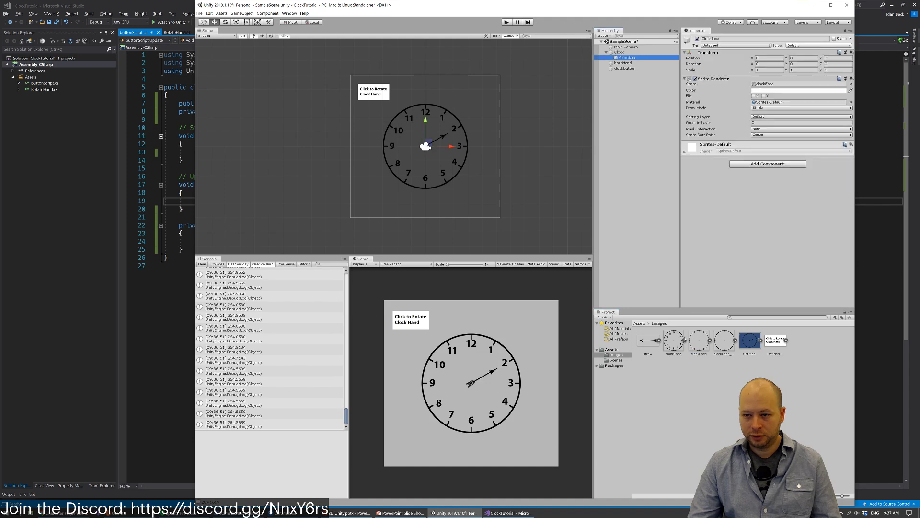
drag(694, 341, 790, 85)
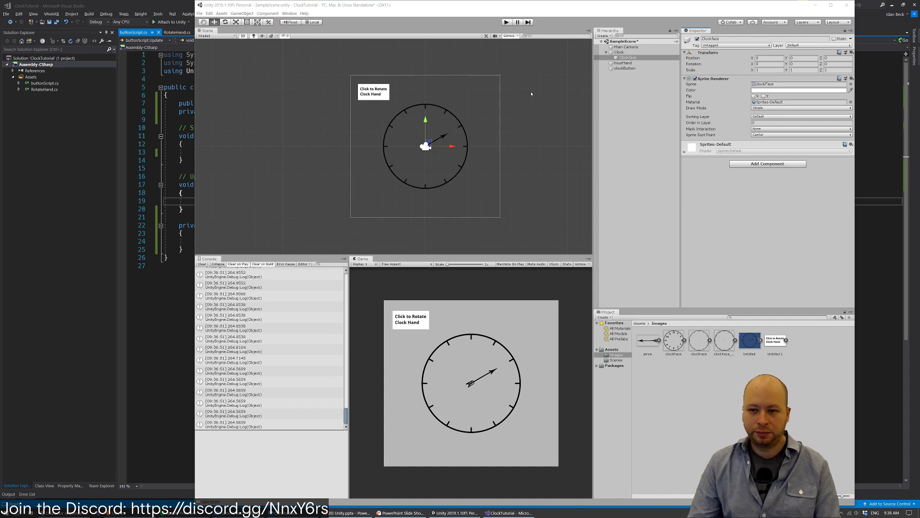
Add a 3D Text object as a child of the Clock object
click(627, 53)
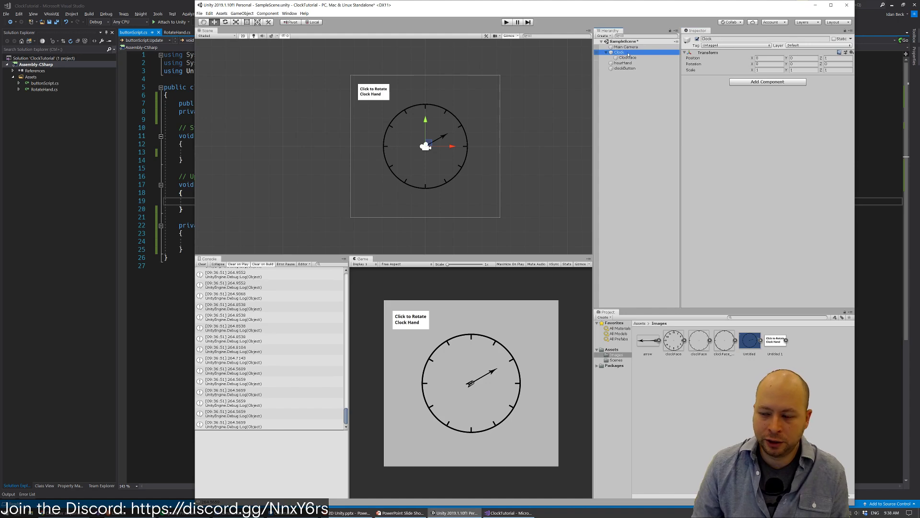
right_click(628, 55)
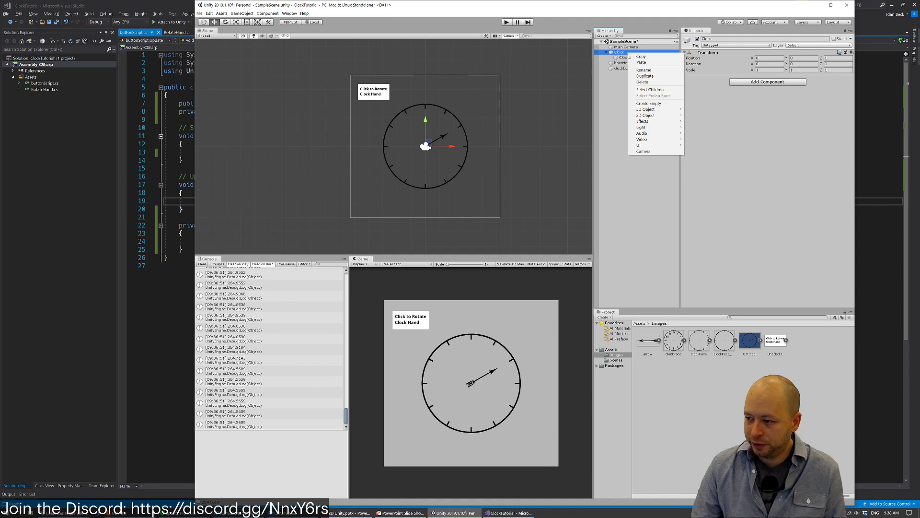
mouse_move(660, 114)
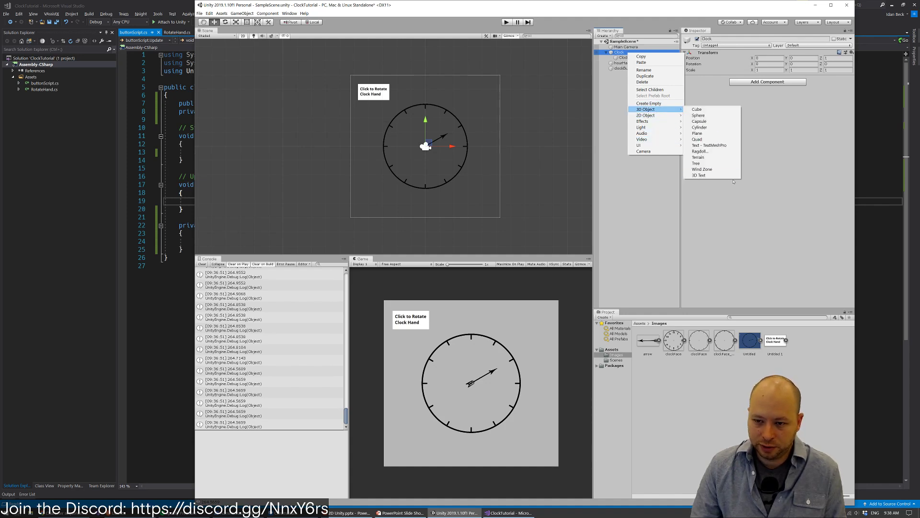
click(699, 175)
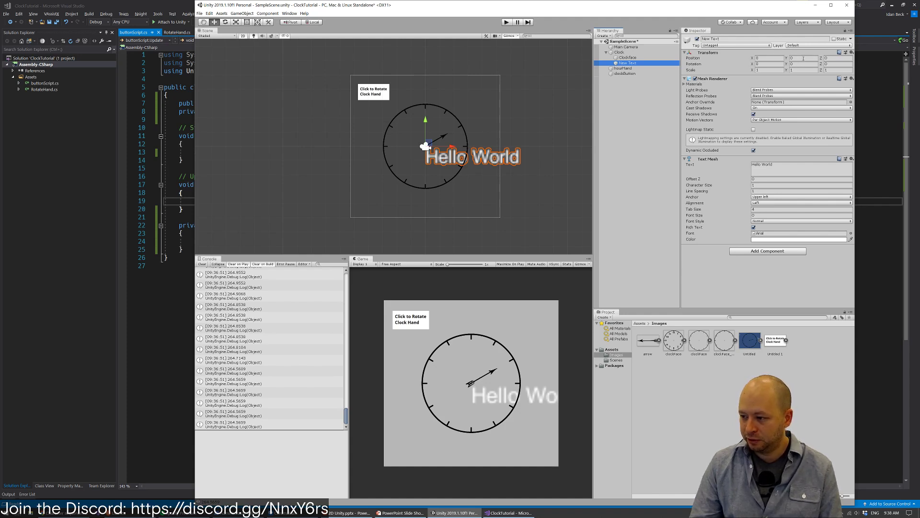
Set the new text object's X and Y scale to 0.1, discarding the 0.1 entry for the Z scale
click(776, 70)
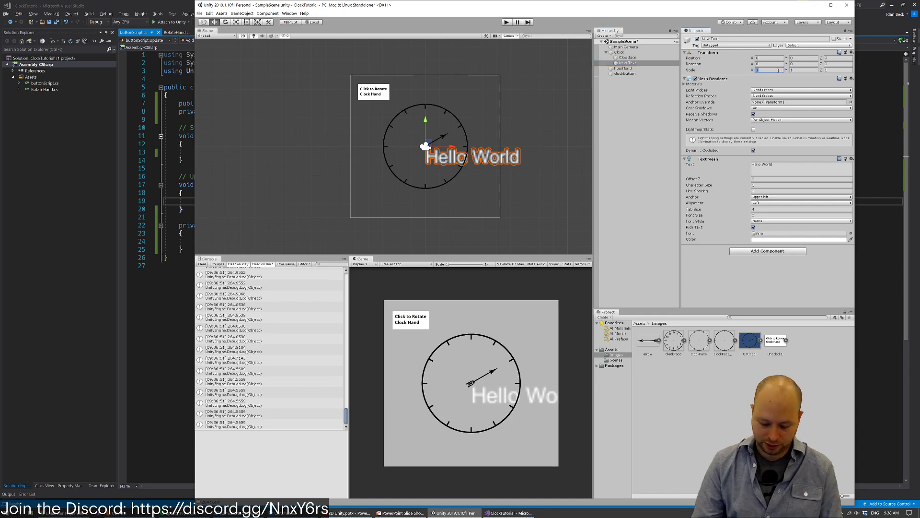
text(0.1)
key(Tab)
text(0.1)
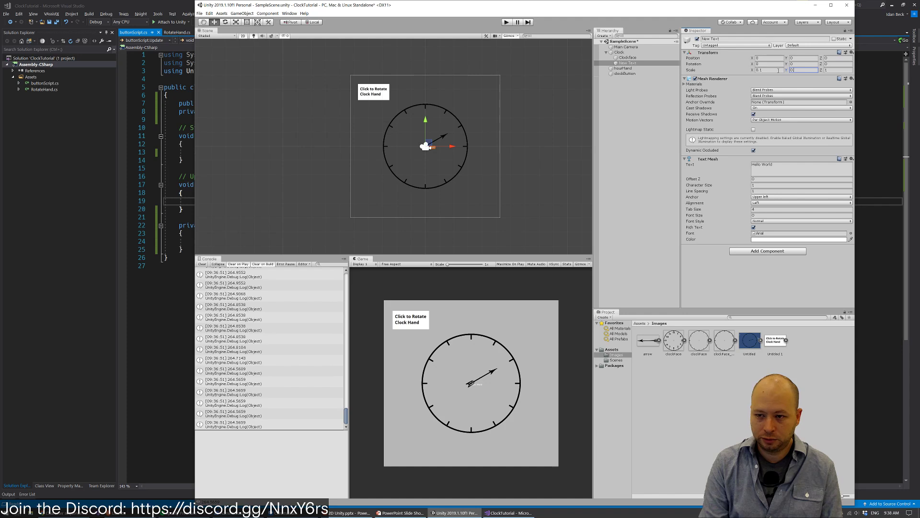
key(Tab)
text(0.1)
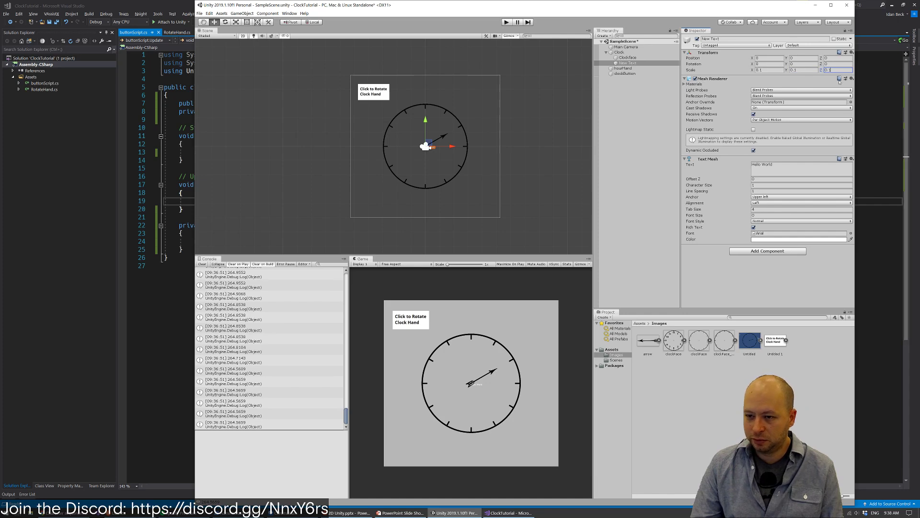
key(Escape)
Try an X and Y scale of 0.2 on the text object, then restore both to 0.1
click(808, 70)
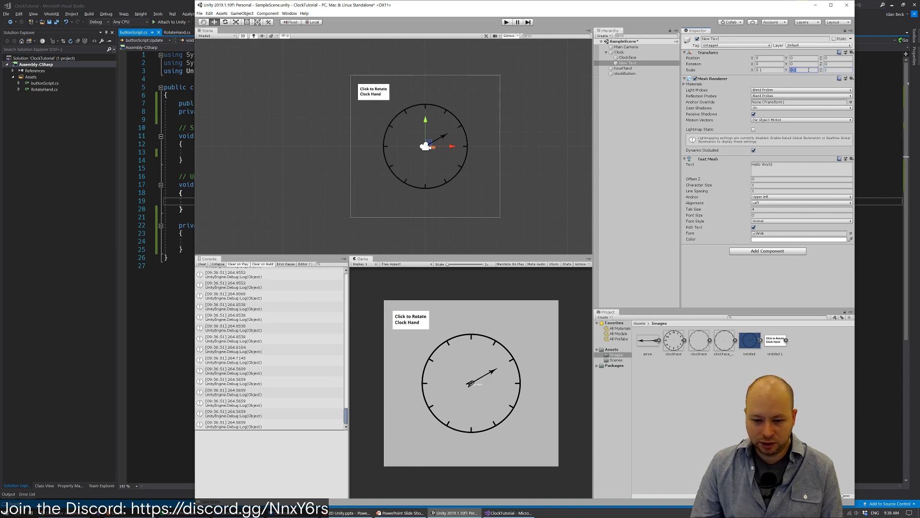
text(0.2)
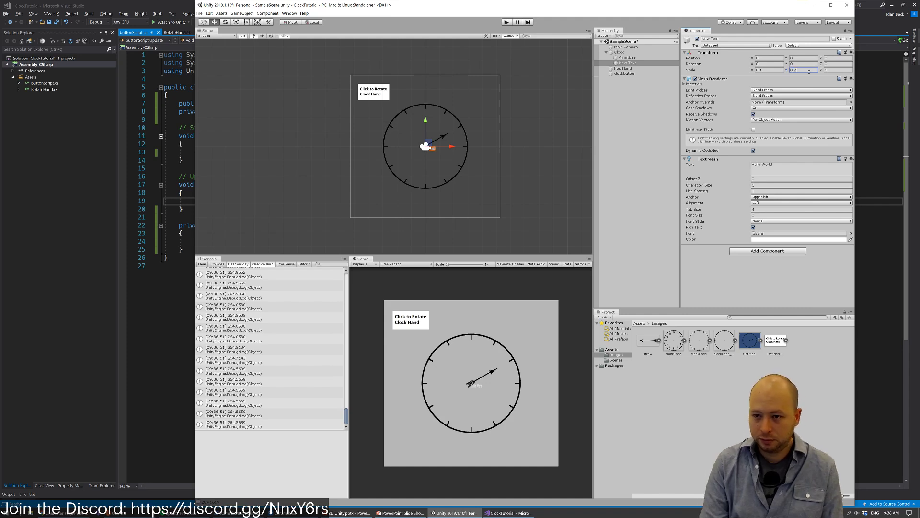
key(shift+Tab)
text(0.2)
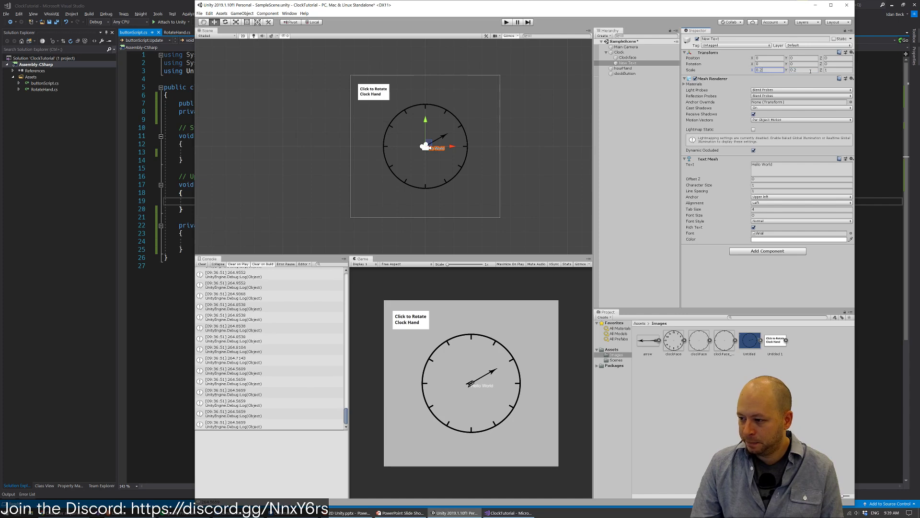
key(BackSpace)
text(1)
key(Tab)
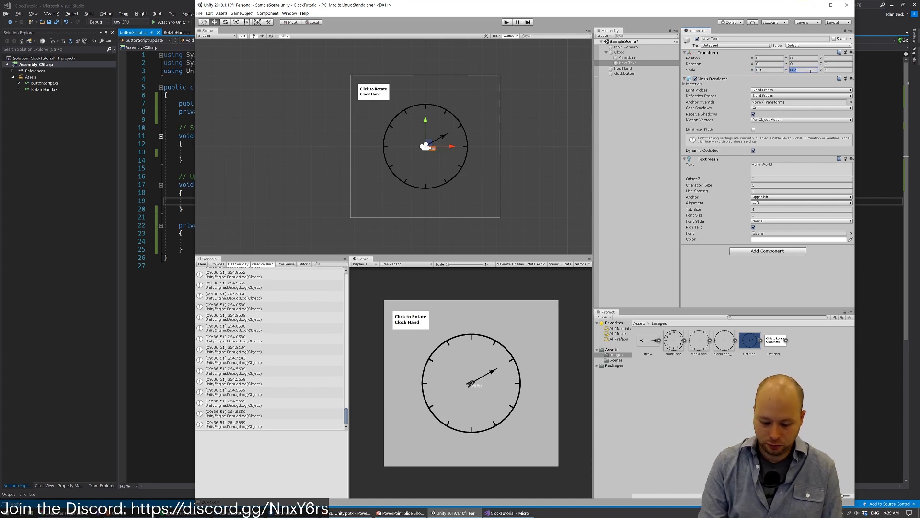
text(0.1)
click(833, 71)
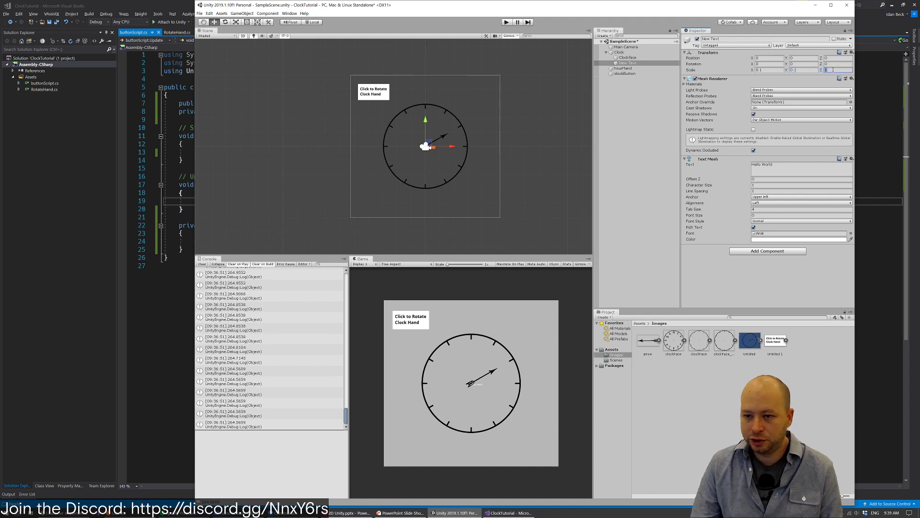
Set the text's font size to 50 and its anchor to Middle center
click(764, 221)
click(764, 221)
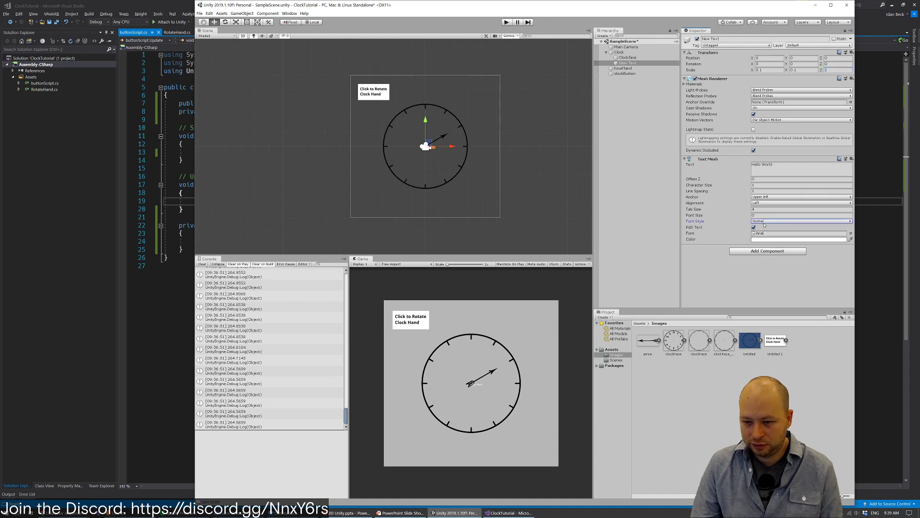
click(762, 215)
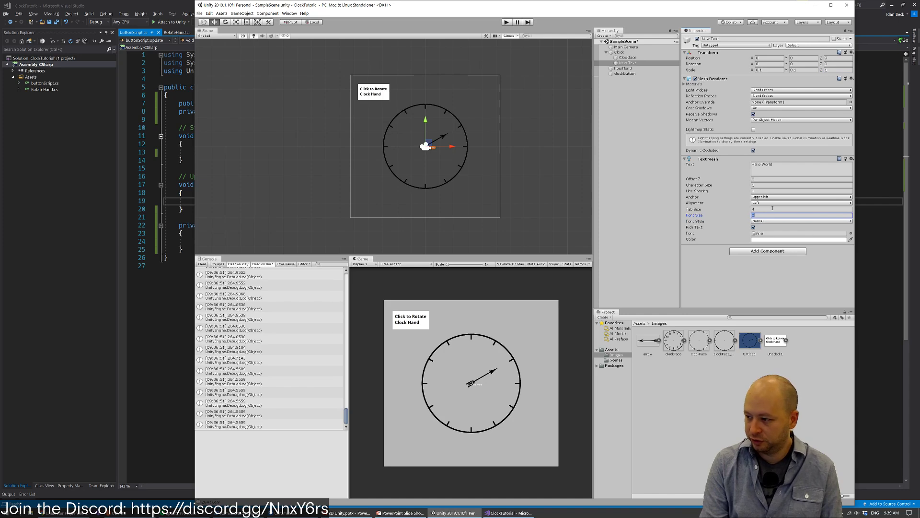
text(50)
click(773, 208)
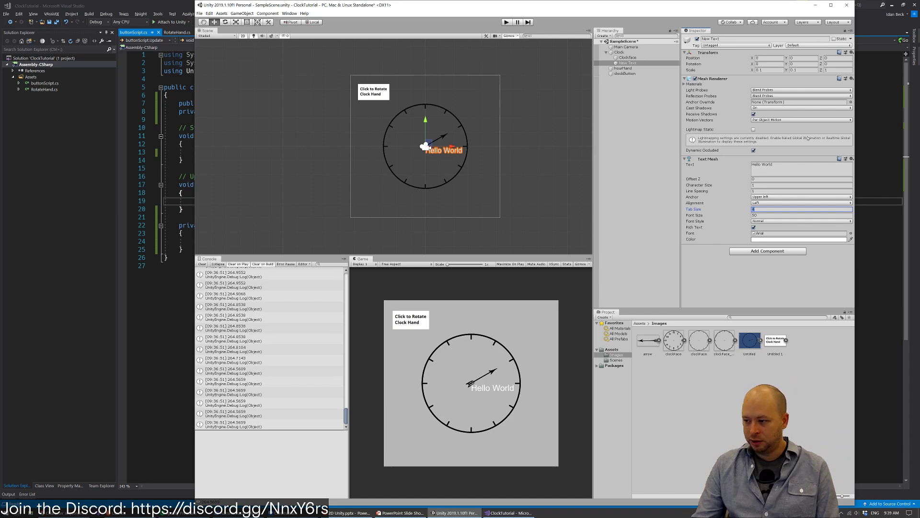
click(773, 200)
click(779, 230)
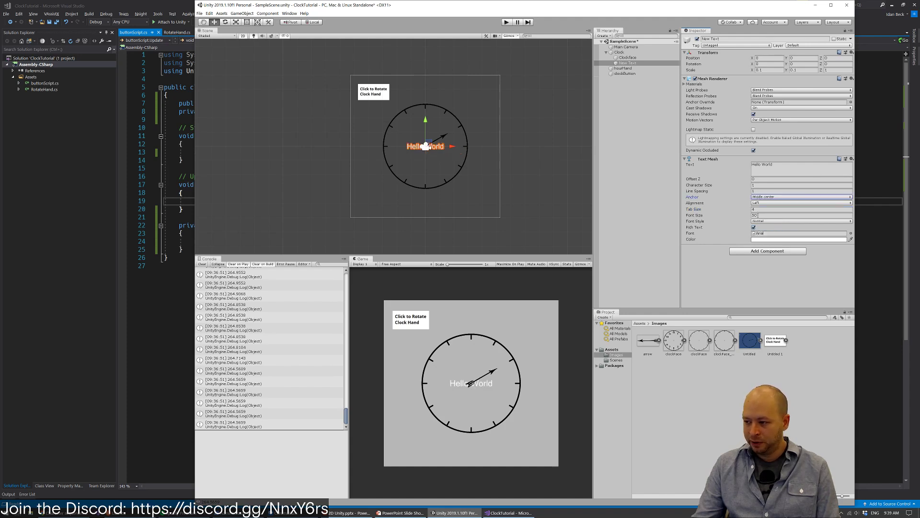
Change the text's content to 1 and move it to about X 0.94, Y 1.32 on the clock face
click(784, 166)
text(1)
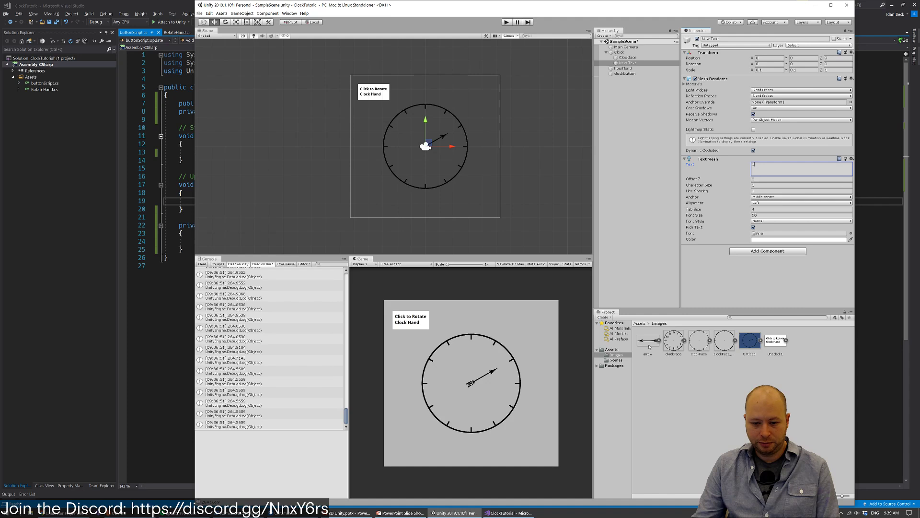
drag(430, 144, 442, 124)
click(533, 198)
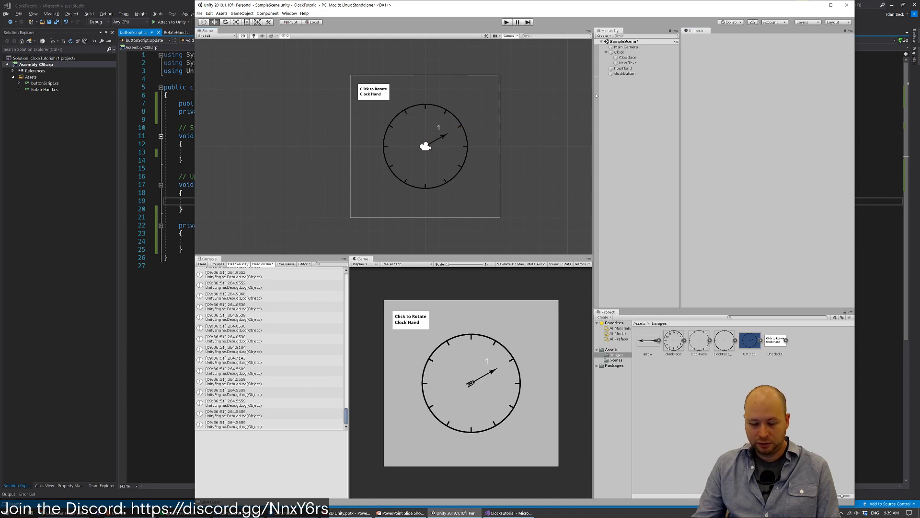
Rename the text object to numbers and make it a child of the ClockFace object
click(627, 63)
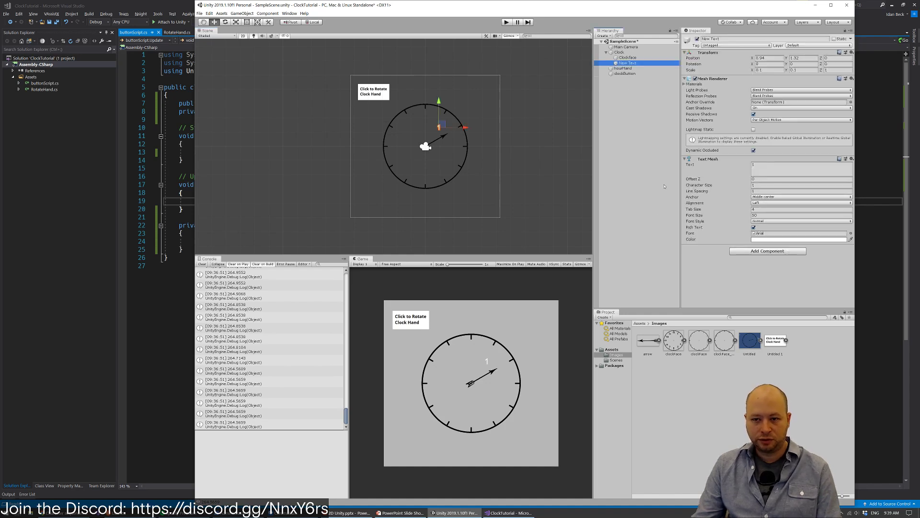
key(F2)
text(nu)
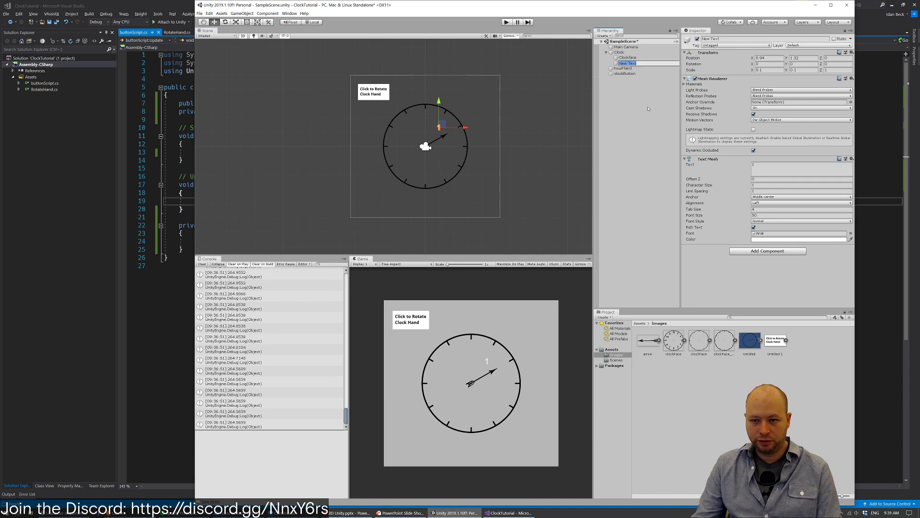
text(mbers)
key(Return)
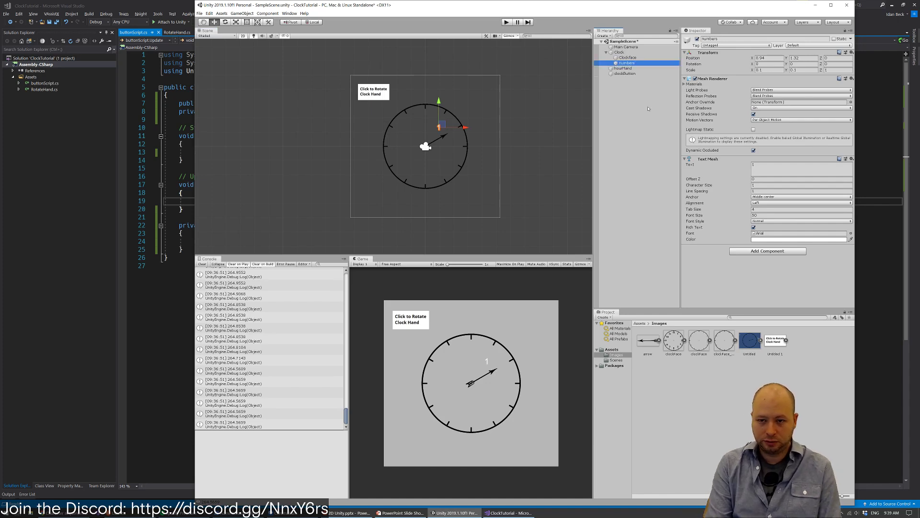
drag(626, 63, 630, 58)
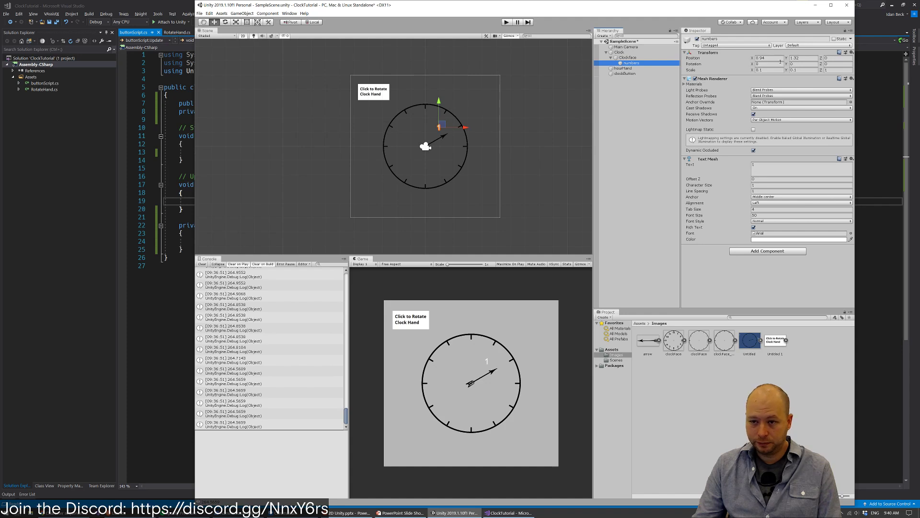
Set the X and Y position of the numbers object to 0
click(777, 58)
text(0)
key(Tab)
text(0)
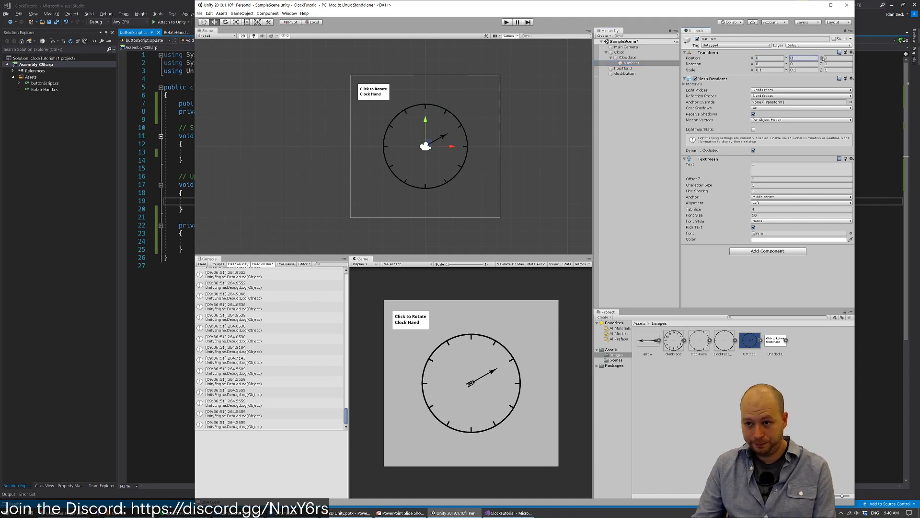
key(Tab)
click(811, 64)
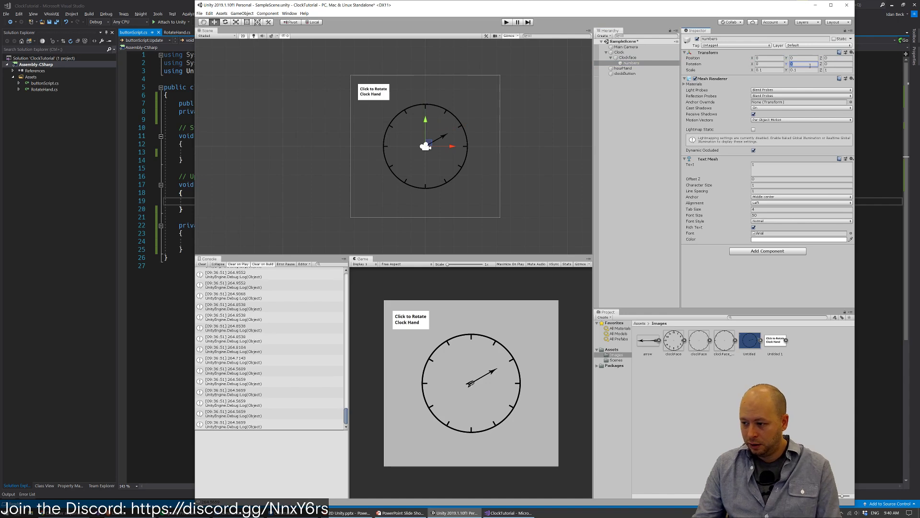
Set the X and Y scale of the numbers object to 1
click(773, 71)
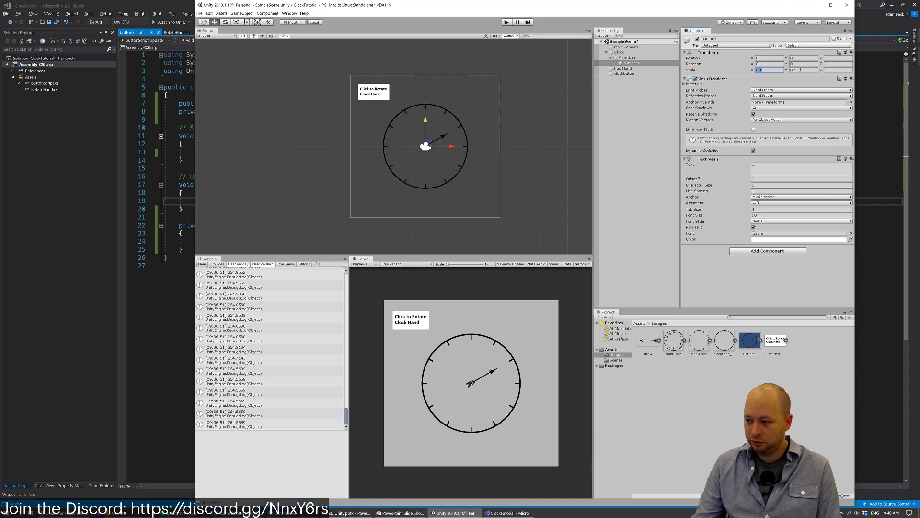
text(1)
click(801, 70)
text(1)
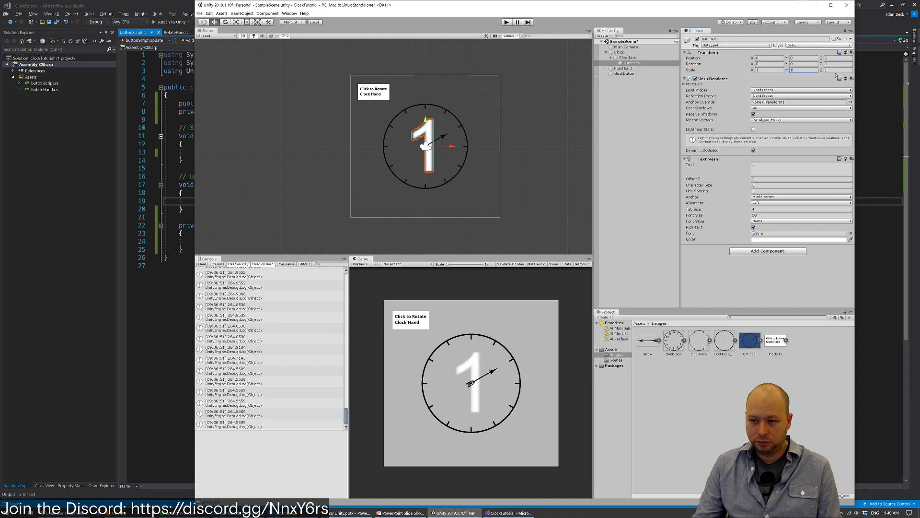
Rename the numbers text object as clocknumber and move it out of ClockFace to the top level of the scene
click(838, 70)
click(806, 70)
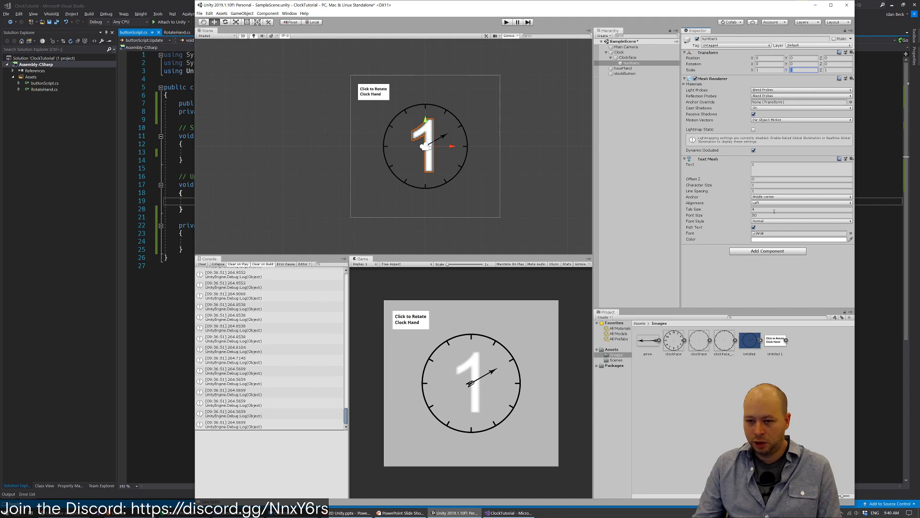
click(629, 63)
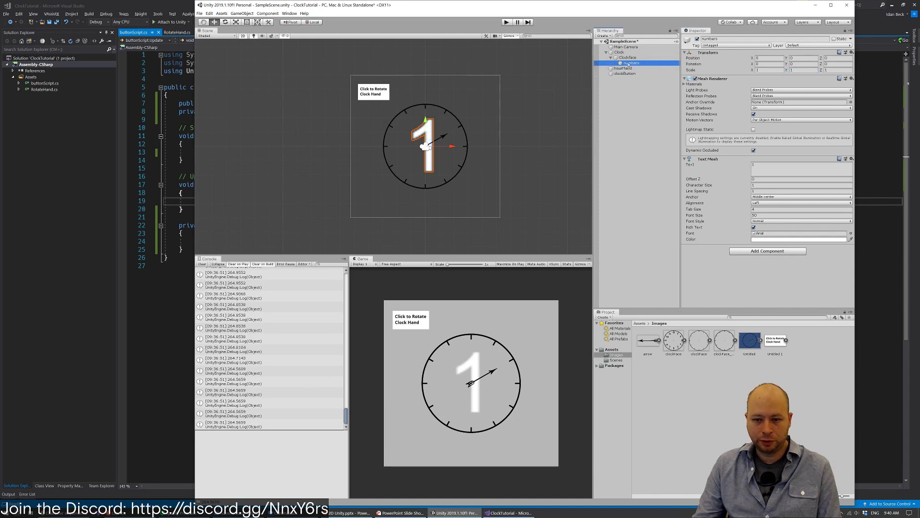
click(629, 63)
text(clock)
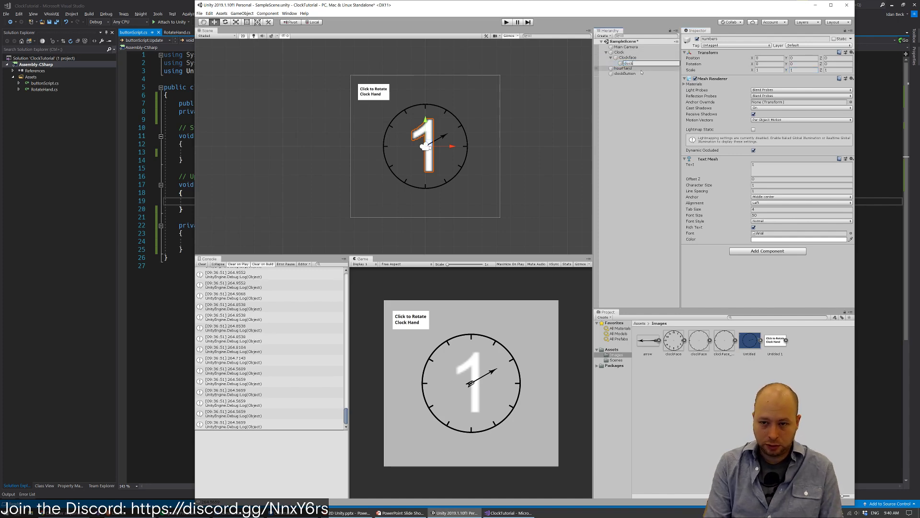
text(number)
key(Return)
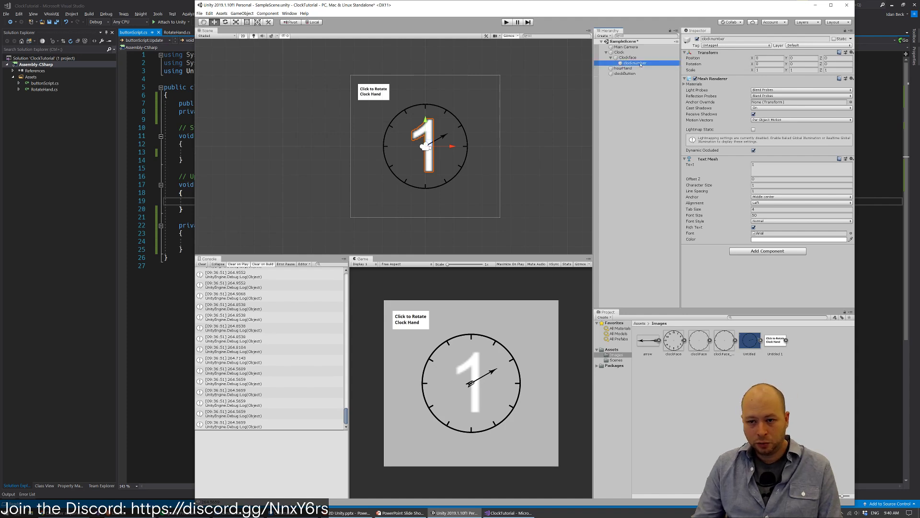
drag(640, 65, 625, 112)
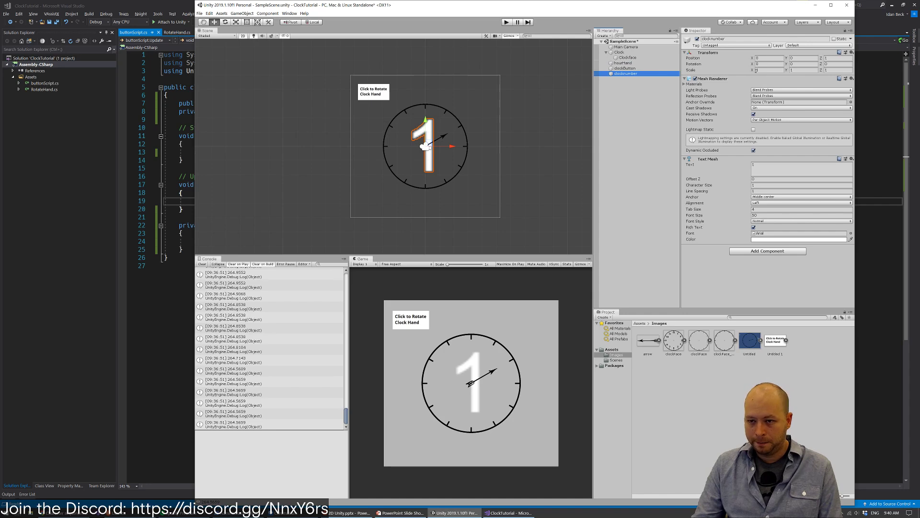
Create an empty object at the top level of the scene and make clocknumber its child
click(635, 102)
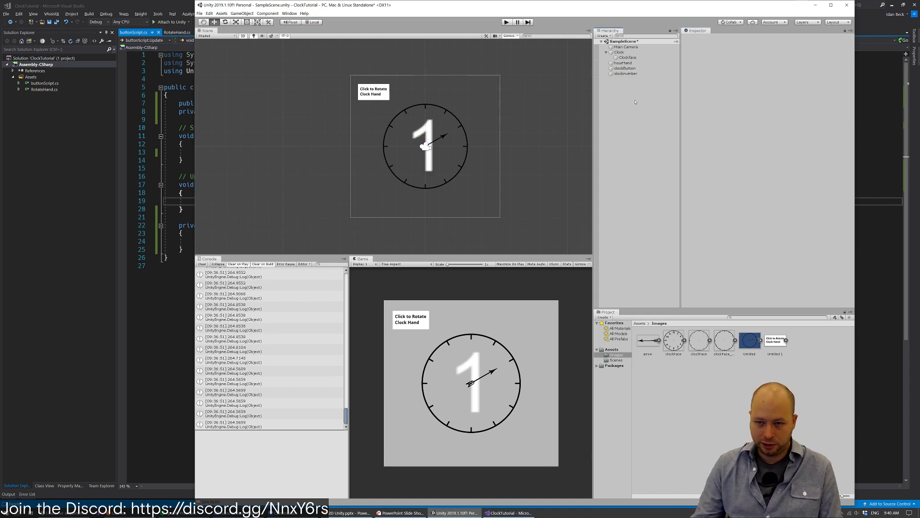
right_click(633, 91)
click(652, 143)
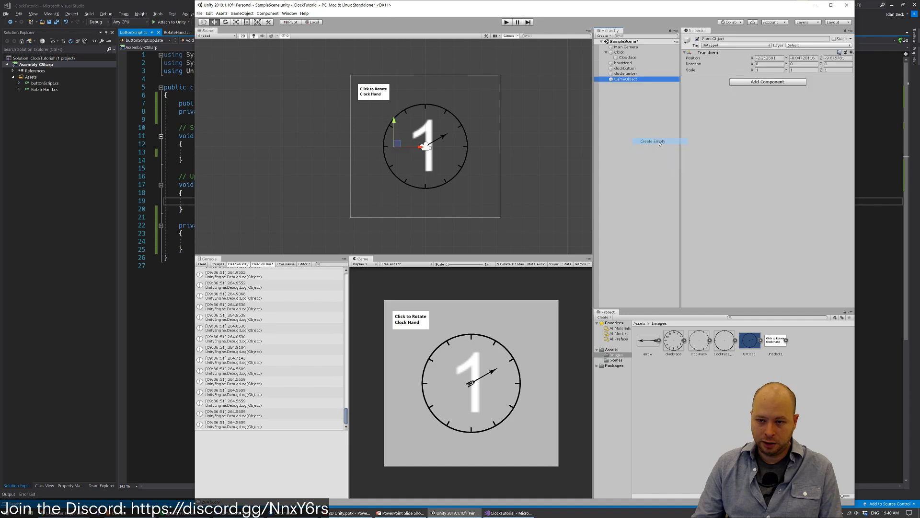
drag(638, 72, 625, 78)
click(623, 73)
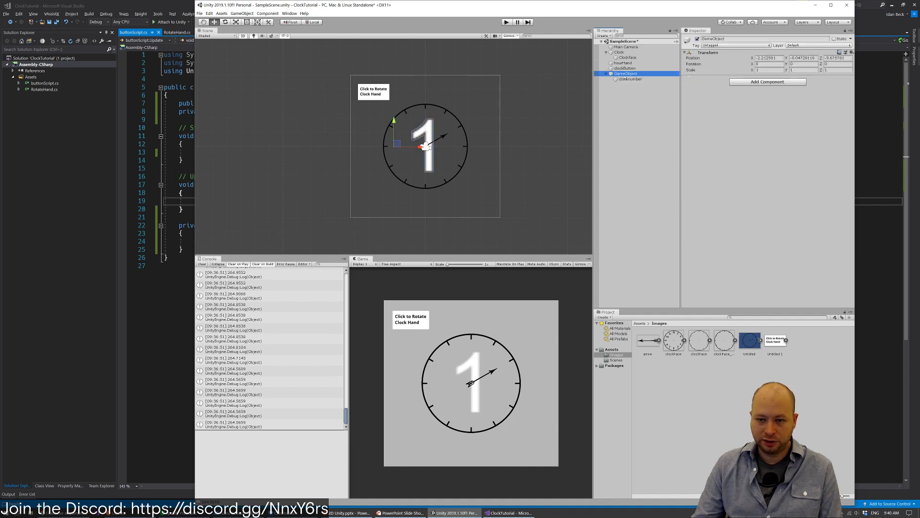
Rename the new empty parent object as clockNumberPreFab
key(F2)
text(clockNum)
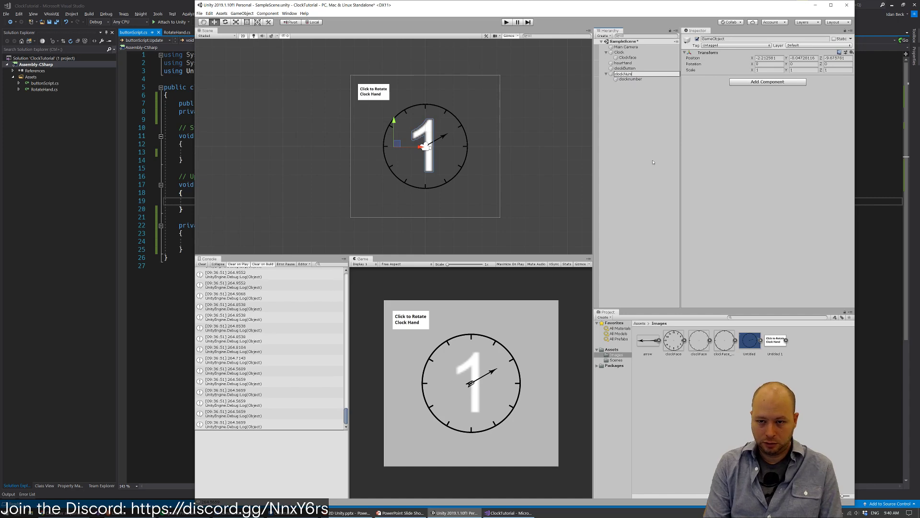
text(berPr)
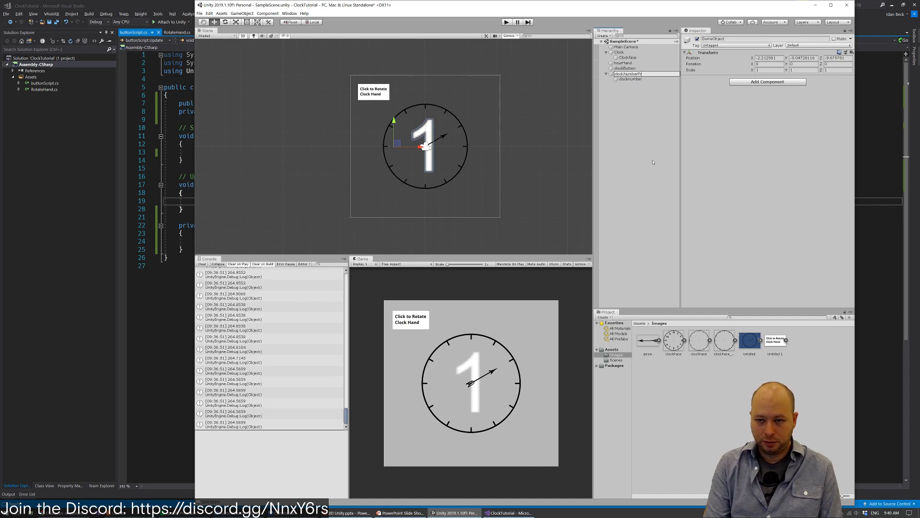
text(efab)
key(Return)
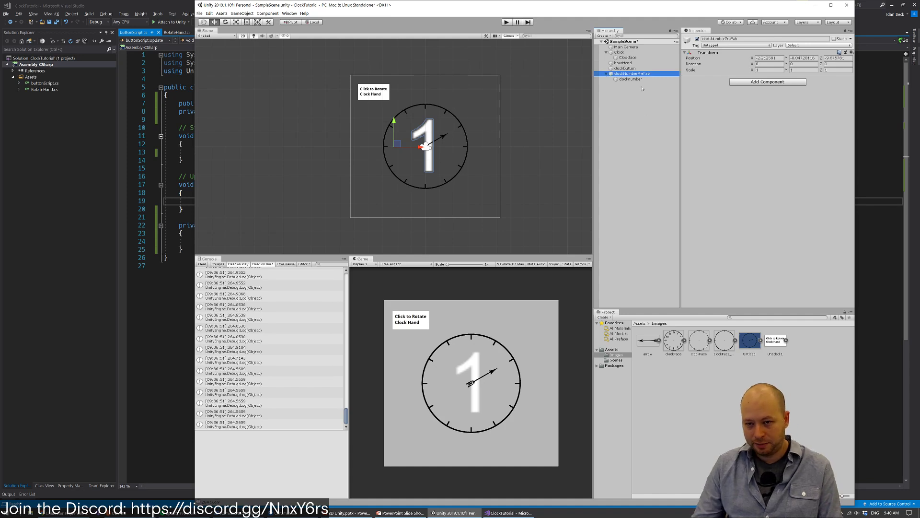
Set the X and Y scale of the clockNumberPreFab object to 0.1
click(769, 70)
text(0)
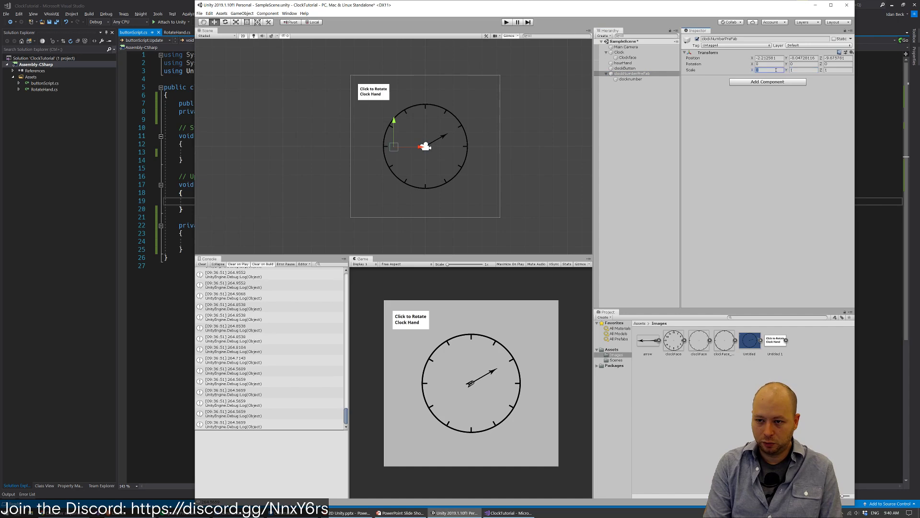
text(.1)
key(Tab)
text(0.1)
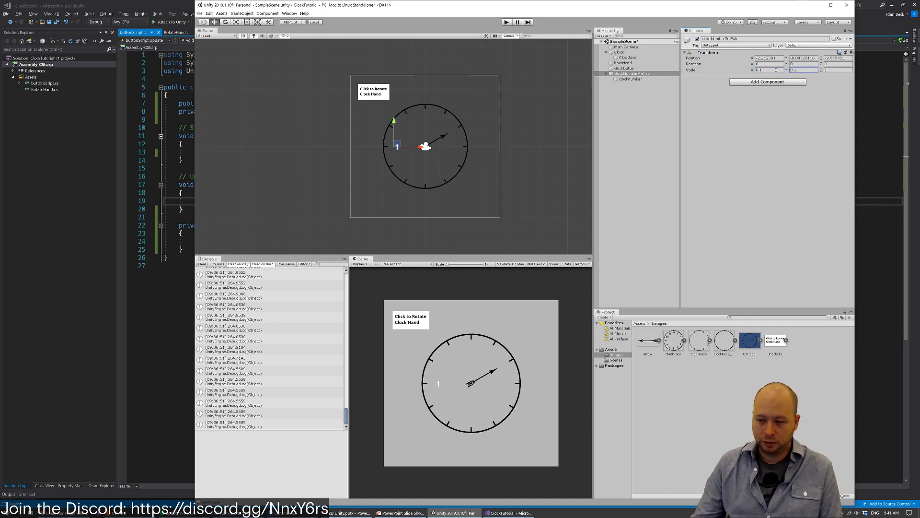
key(Tab)
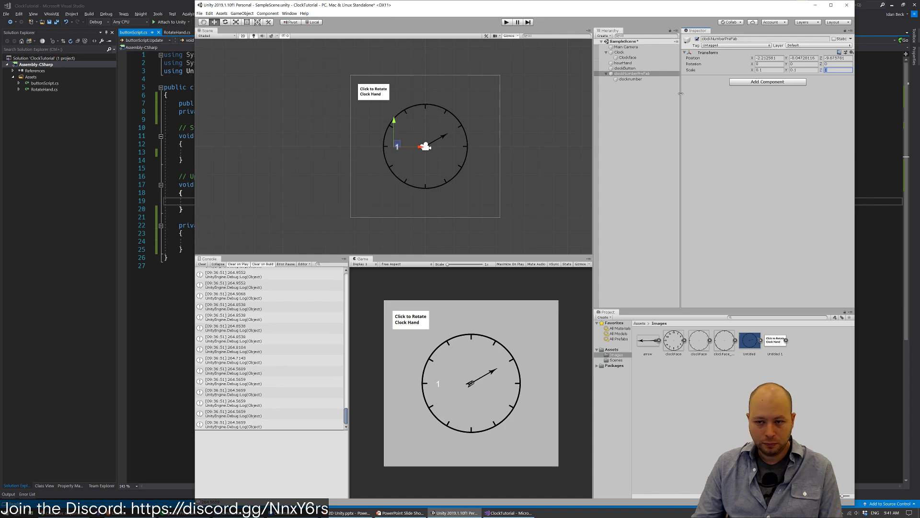
Set the position of the clocknumber child object to X 0, Y 0, Z 1
click(804, 58)
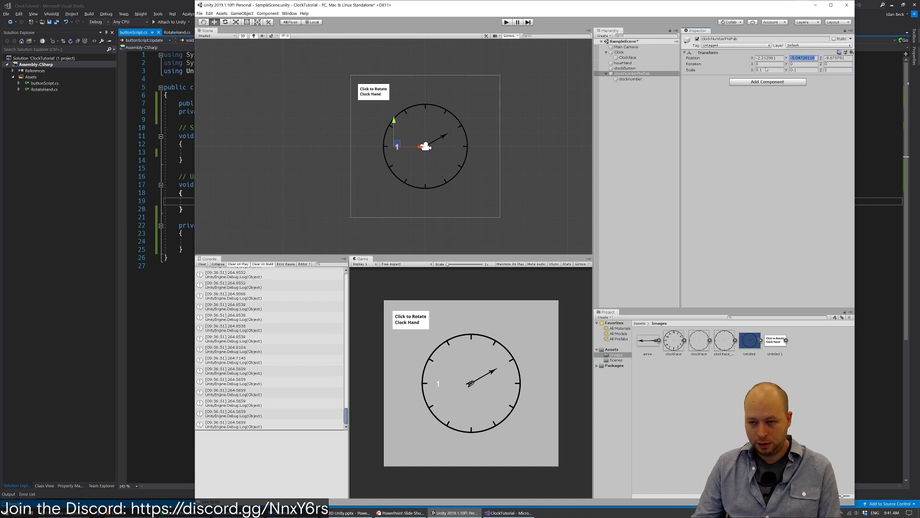
click(657, 80)
click(770, 58)
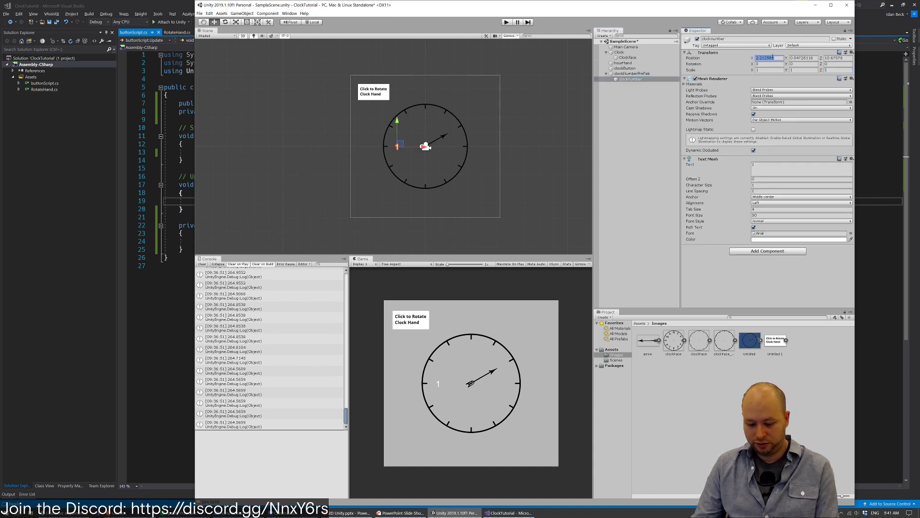
text(0)
key(Tab)
text(0)
key(Tab)
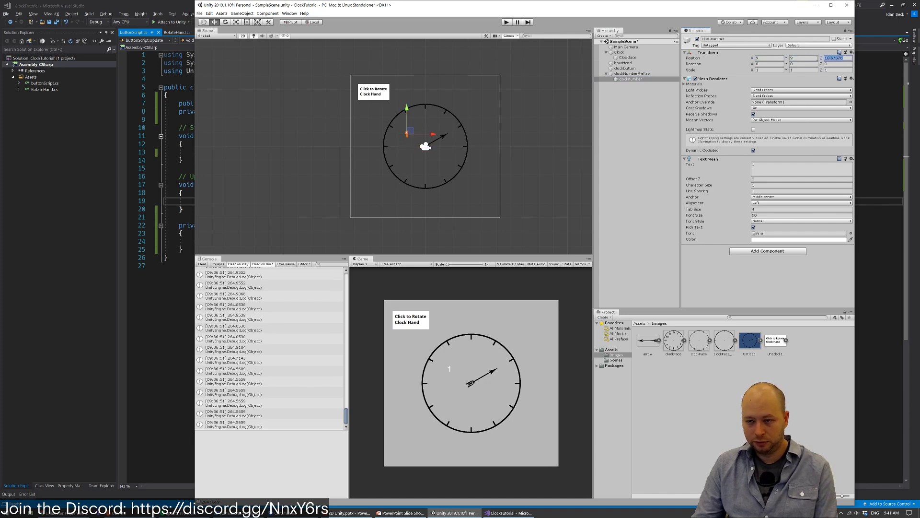
text(1)
click(806, 58)
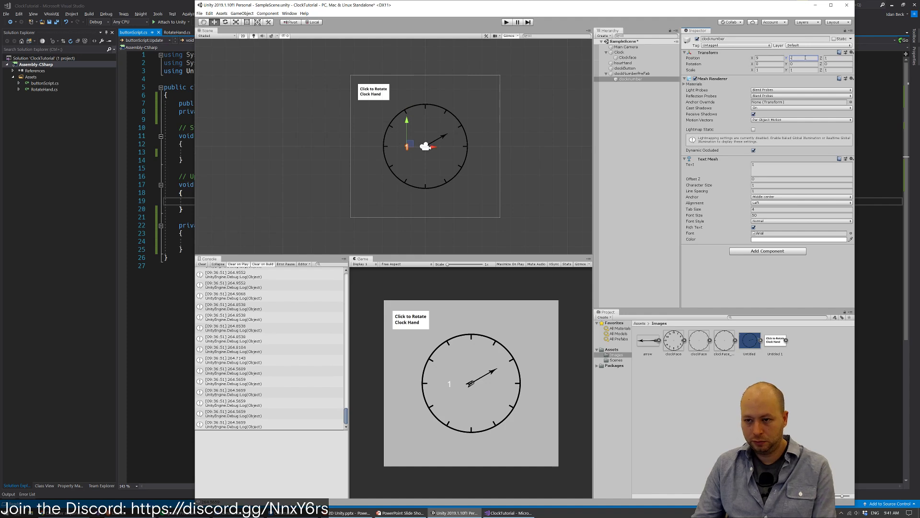
click(783, 57)
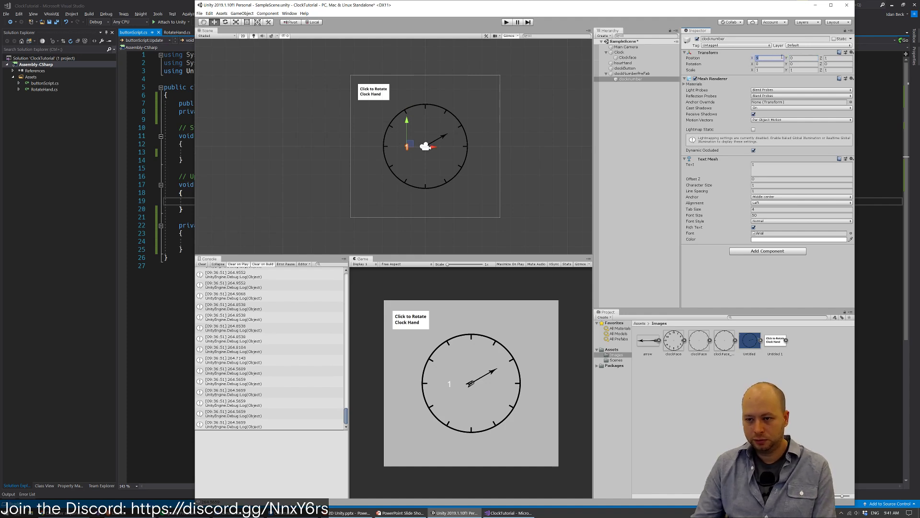
text(0)
click(780, 64)
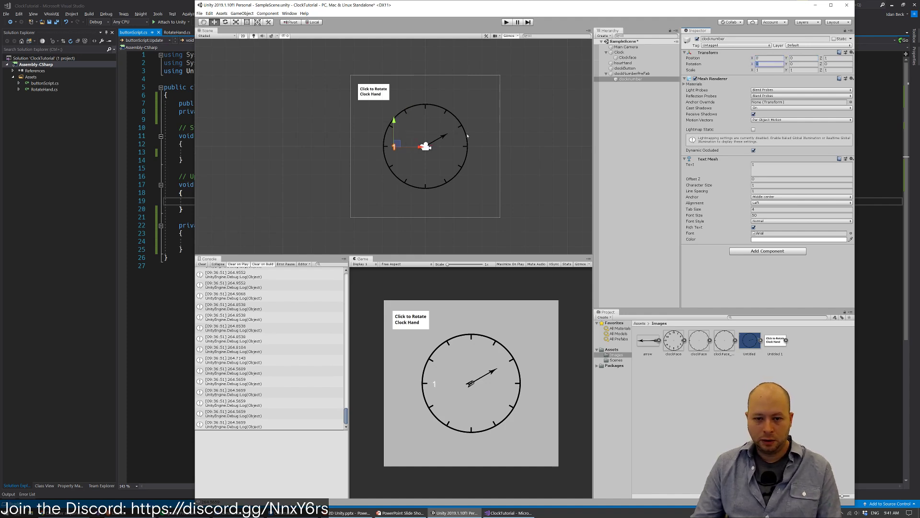
Create a new folder named prefabs in the project's Assets folder
click(643, 74)
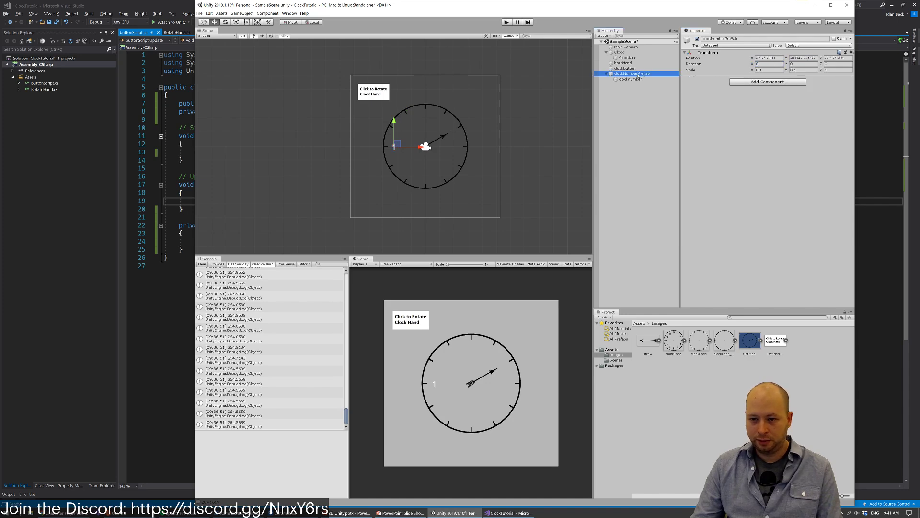
click(608, 350)
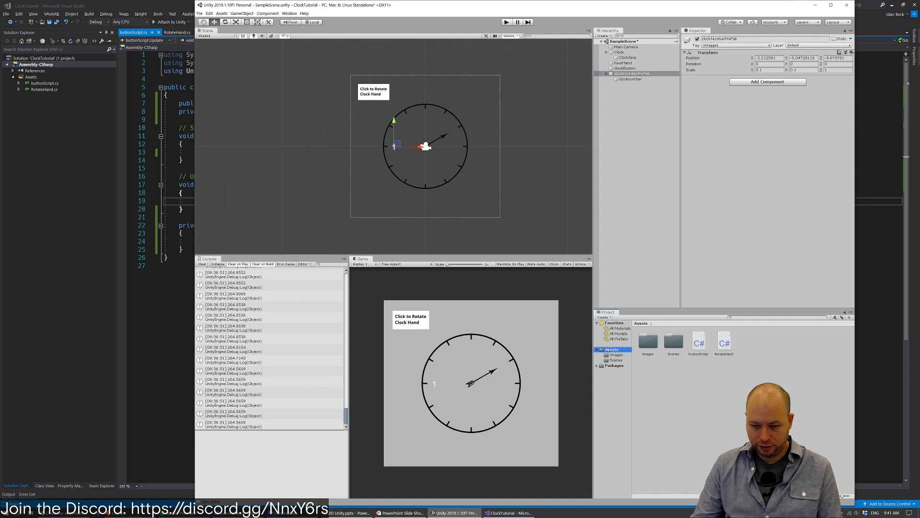
right_click(608, 350)
mouse_move(623, 351)
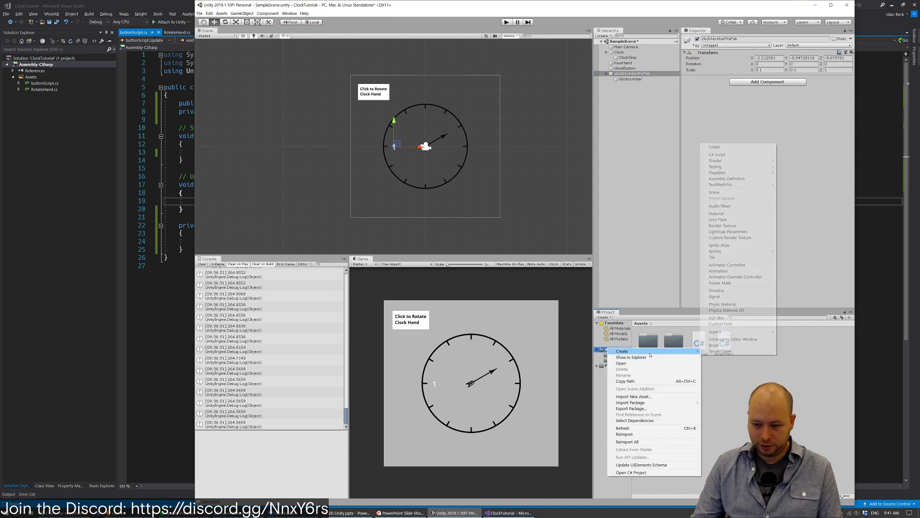
click(736, 146)
text(prefabs)
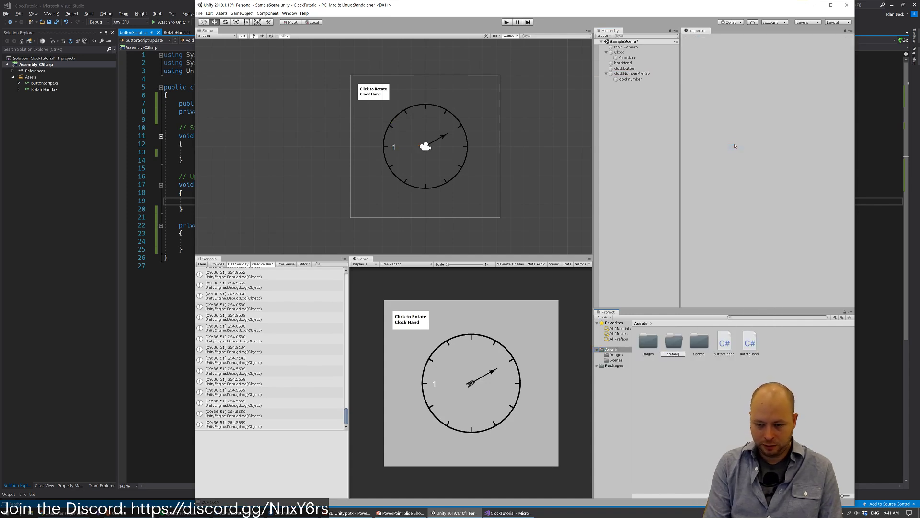
key(Return)
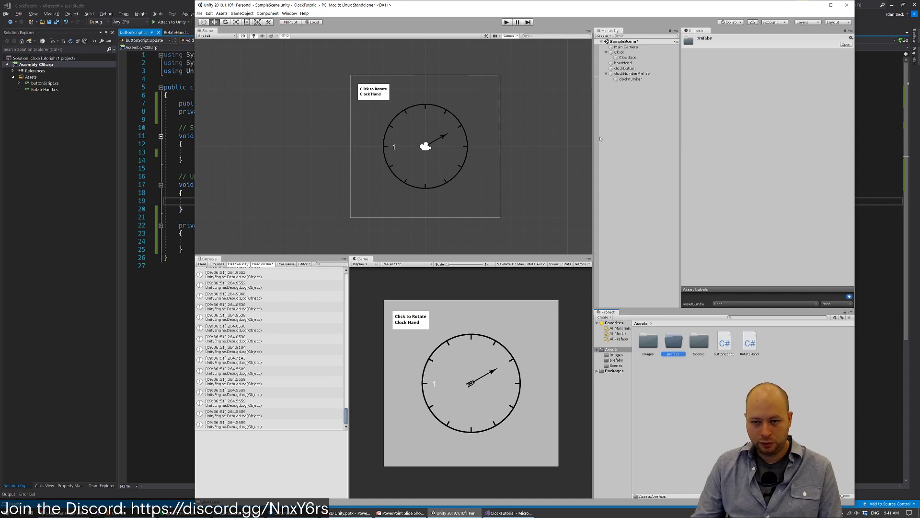
Save the clockNumberPreFab object as a prefab asset in the prefabs folder
drag(632, 74, 681, 340)
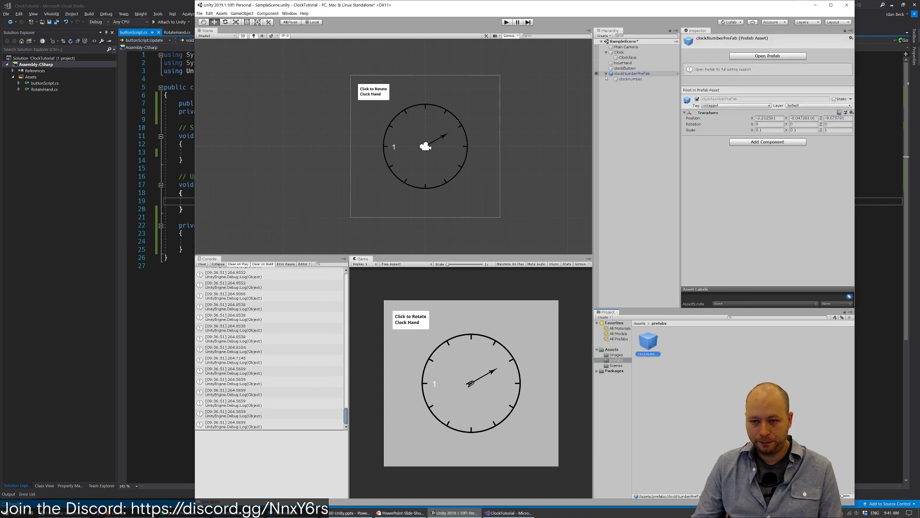
click(626, 74)
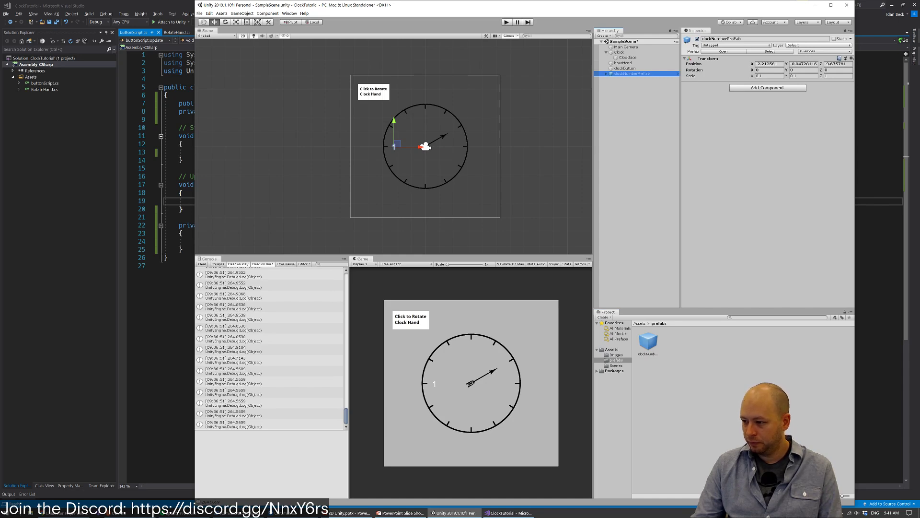
click(670, 88)
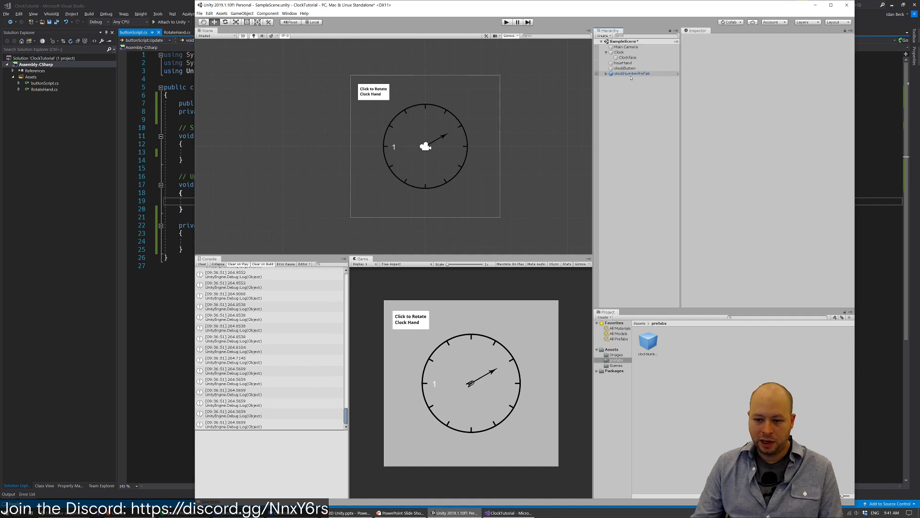
Move the clockNumberPreFab instance to the upper right outside the clock face and delete it from the scene
click(395, 147)
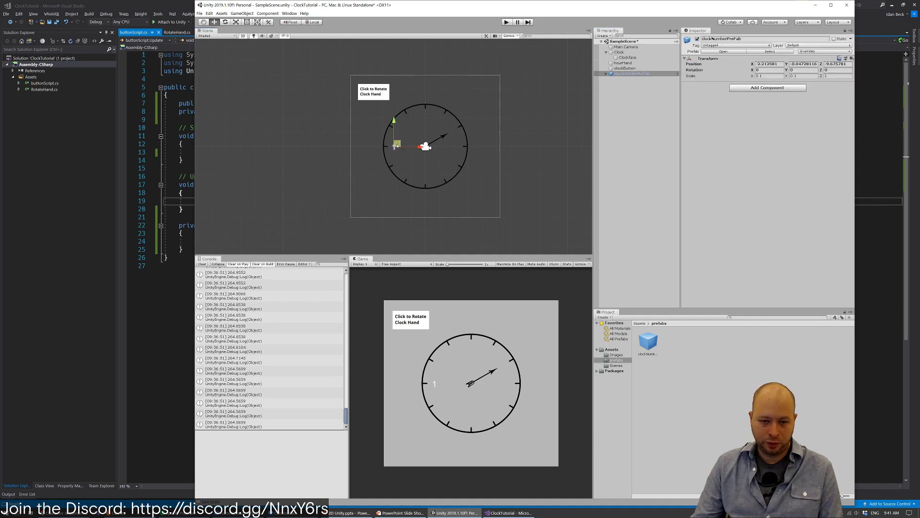
drag(397, 145, 475, 107)
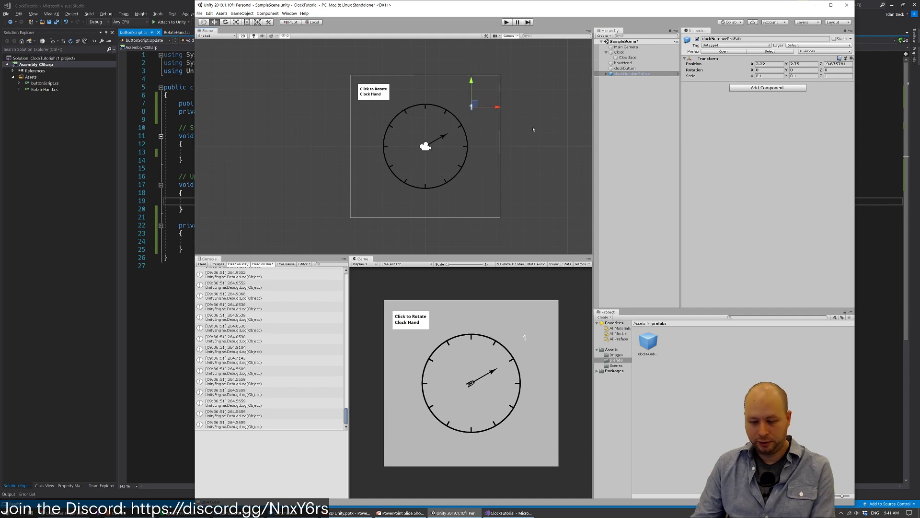
key(Delete)
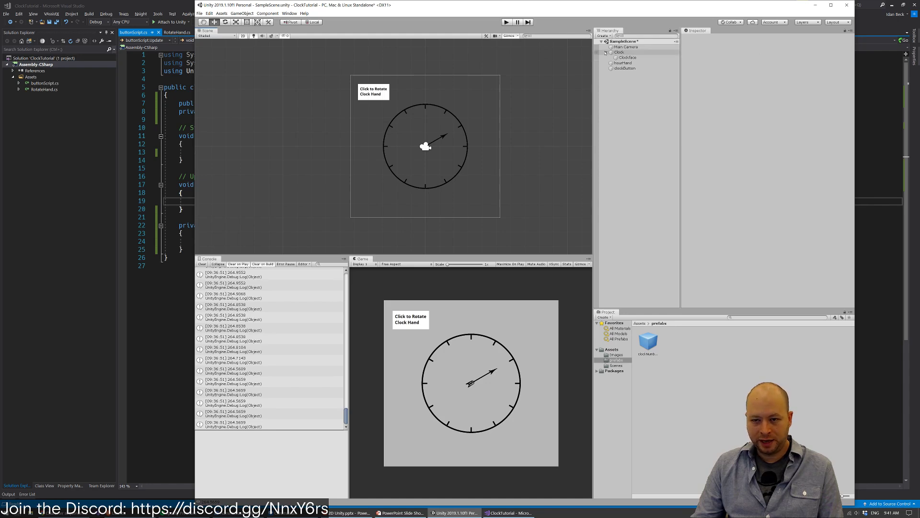
Create an empty game object named Manager at the root of the scene
click(606, 53)
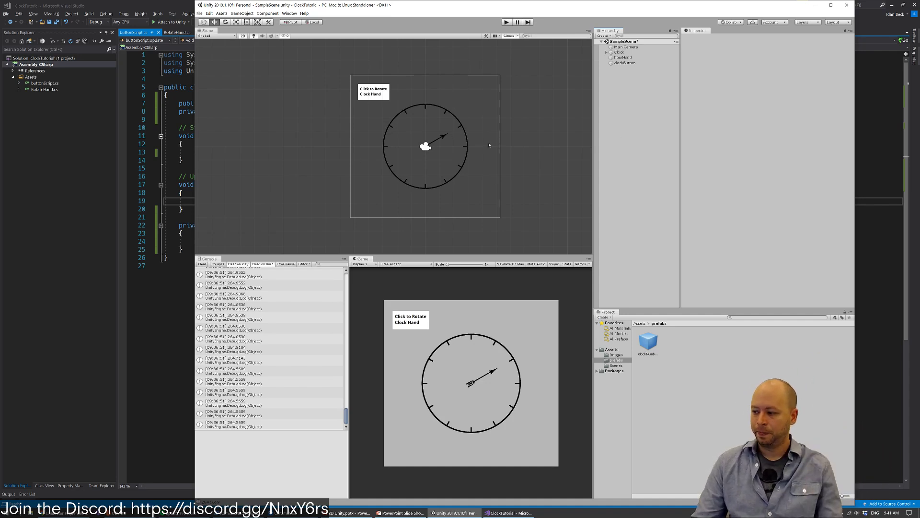
right_click(635, 77)
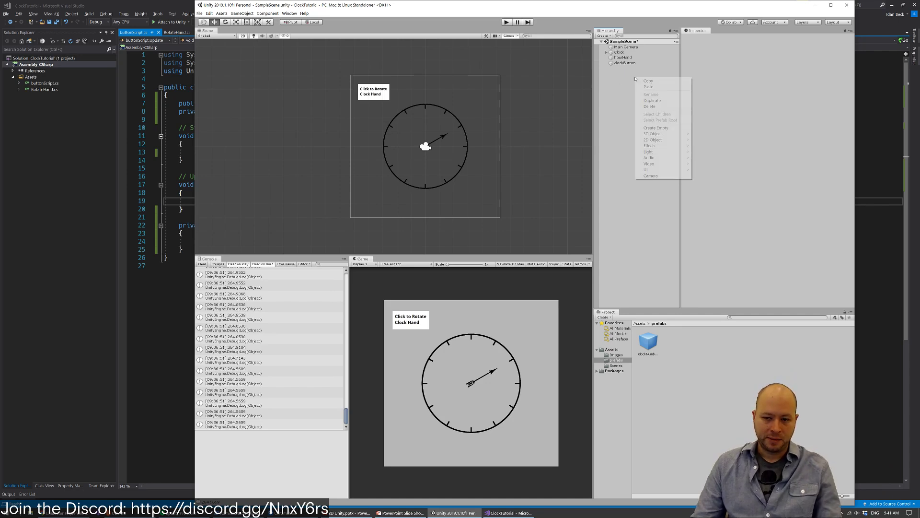
click(664, 129)
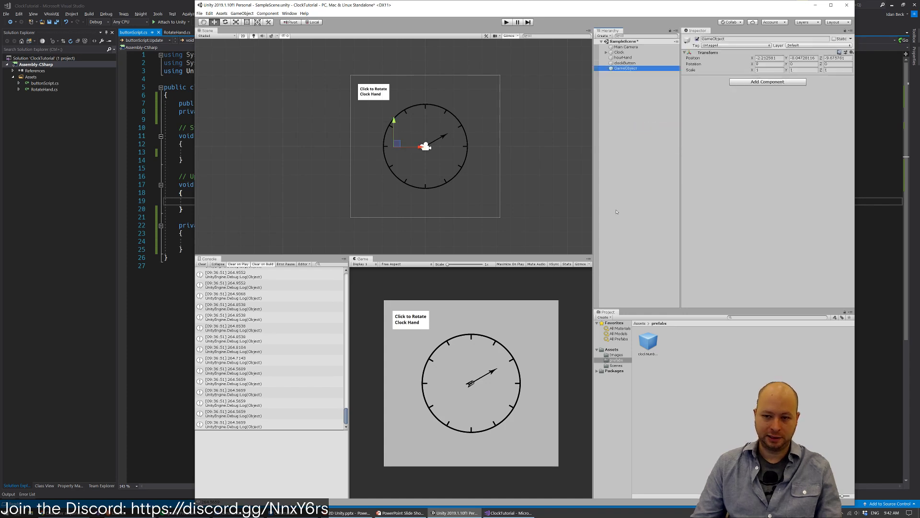
text(GameManag)
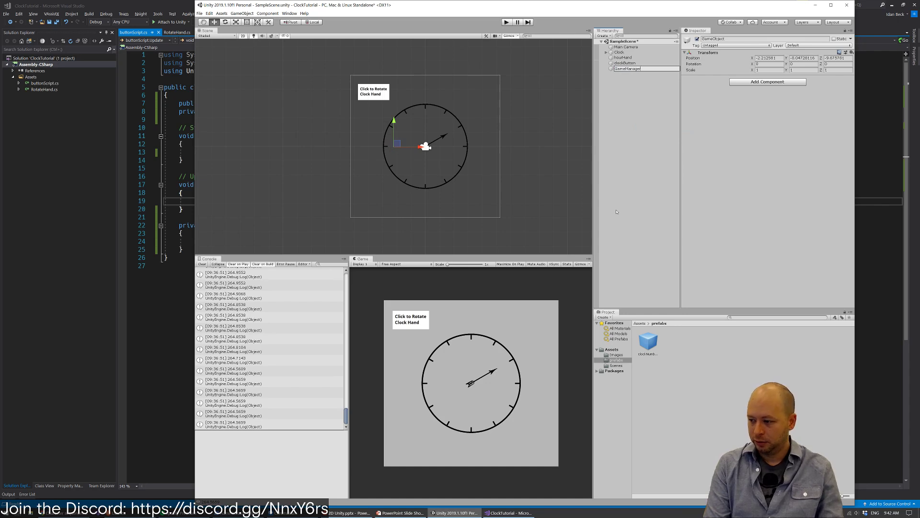
text(er)
key(Return)
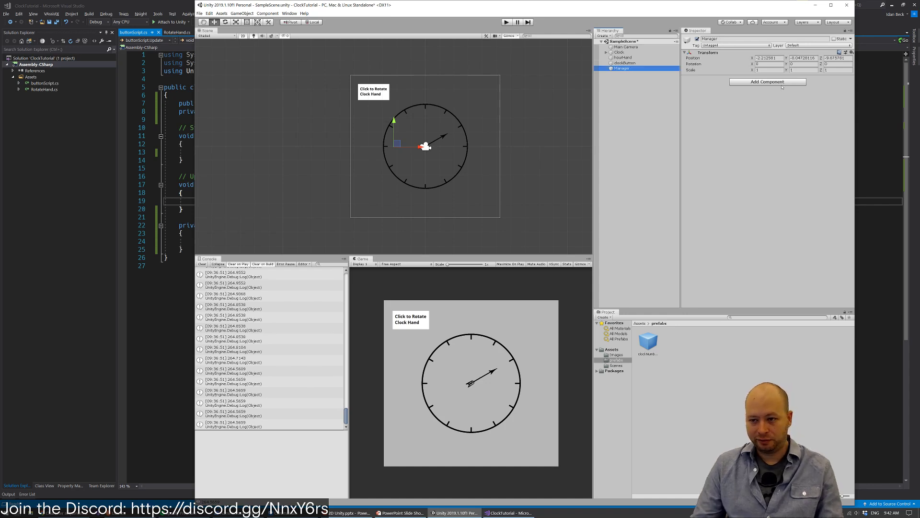
Set the Manager object's position to X 0, Y 0, Z 0
click(770, 58)
text(0)
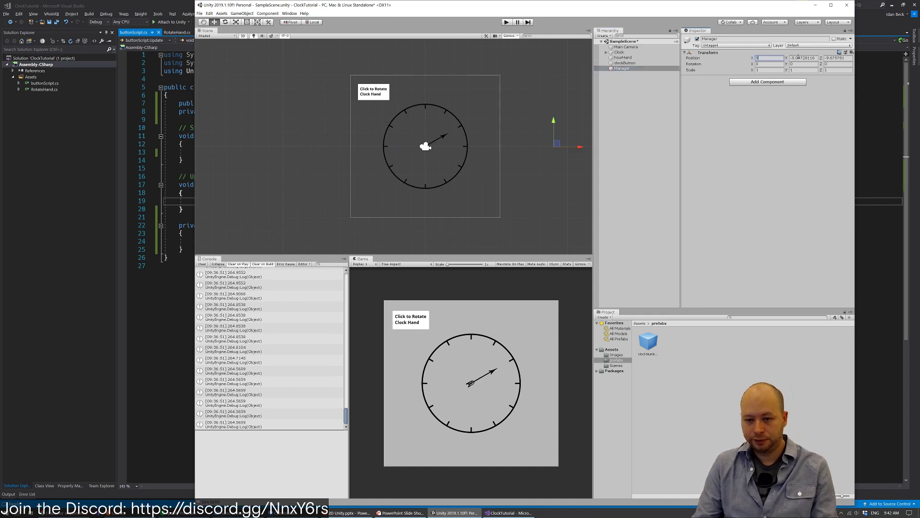
click(799, 57)
text(0)
click(836, 58)
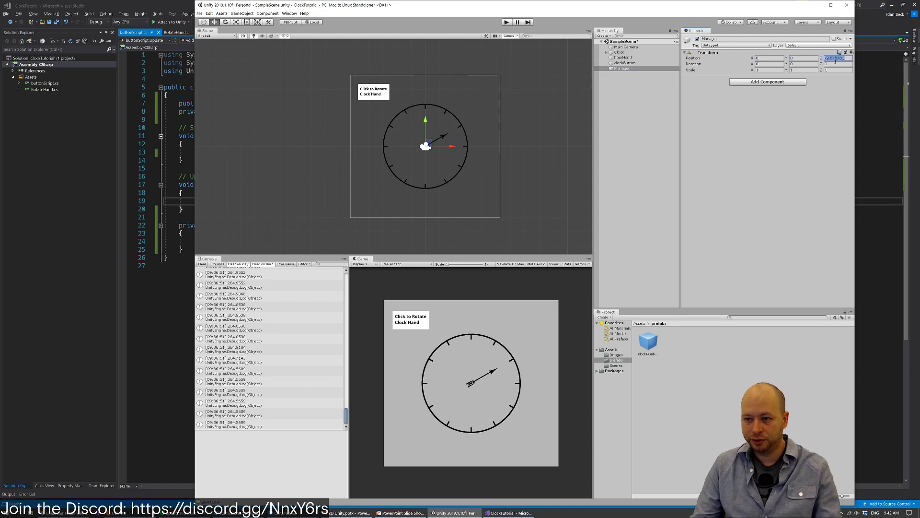
text(0)
click(804, 64)
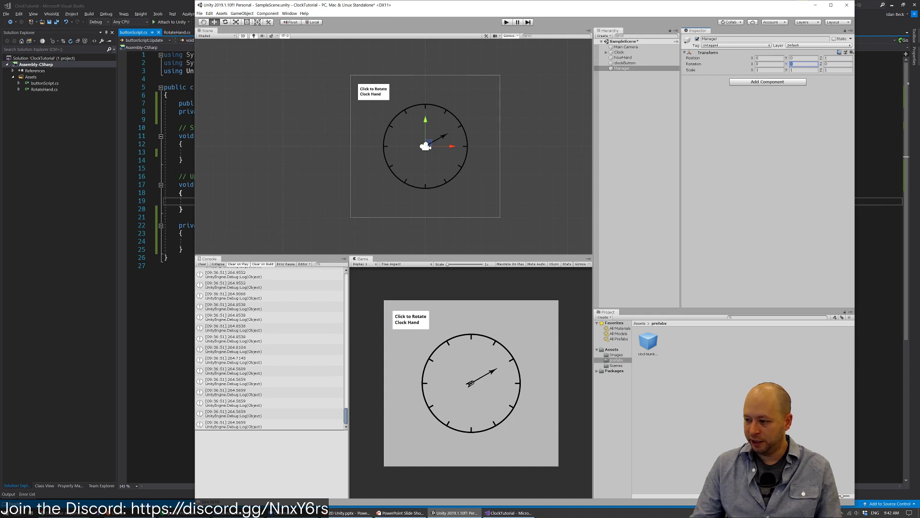
click(724, 100)
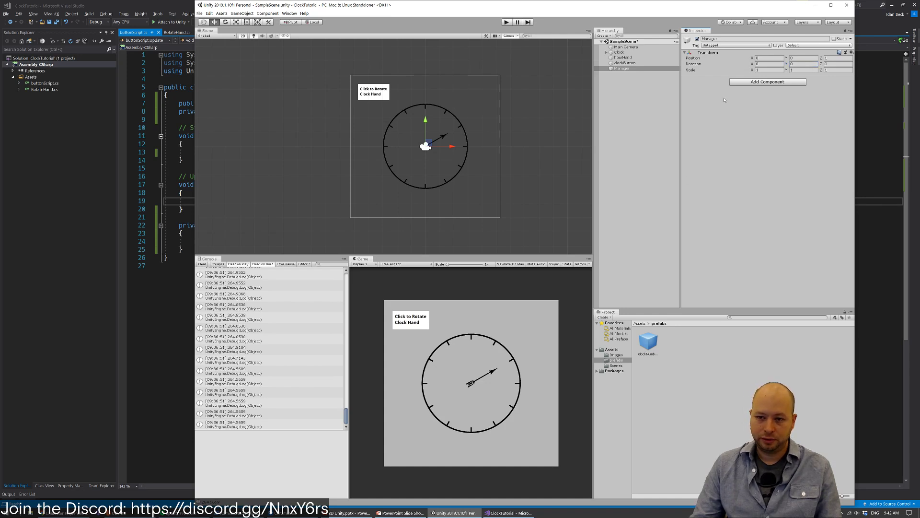
Create a new script named ClockNumbers as a component of the Manager object and save the scene
click(751, 81)
text(new scr)
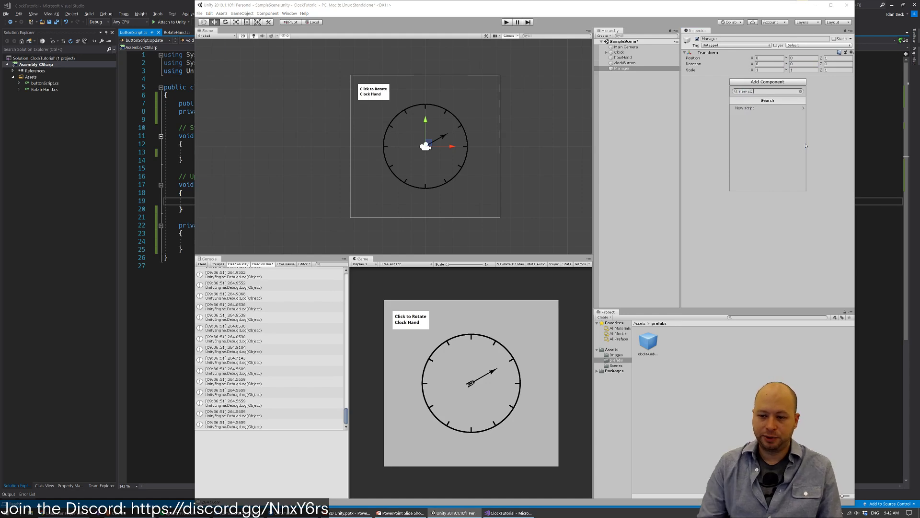
click(767, 108)
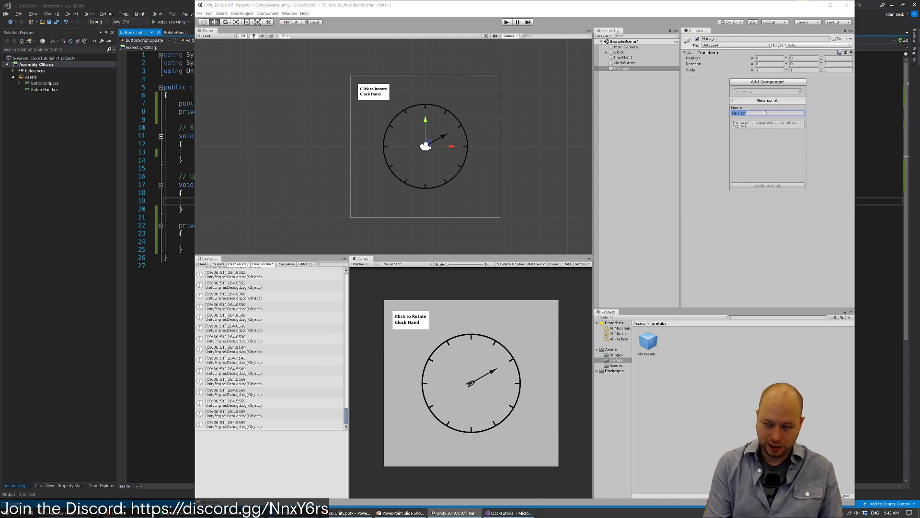
text(Clock)
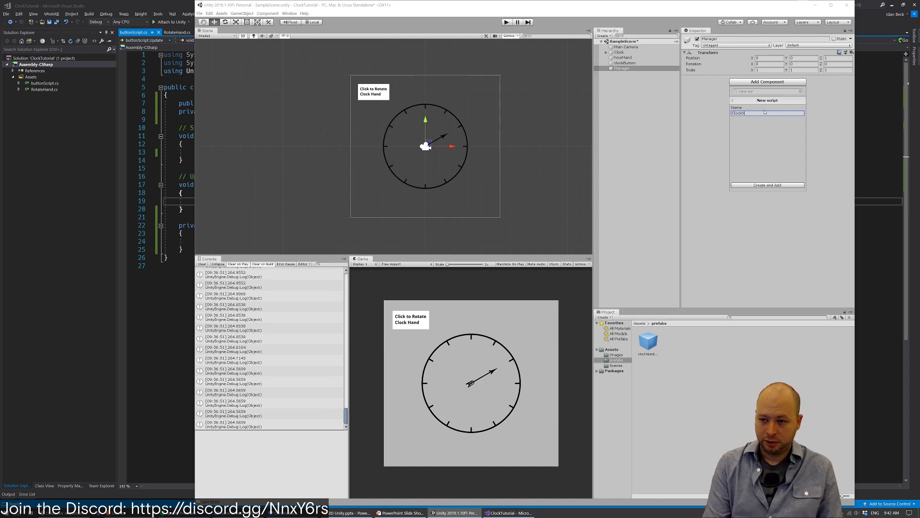
text(Numbers)
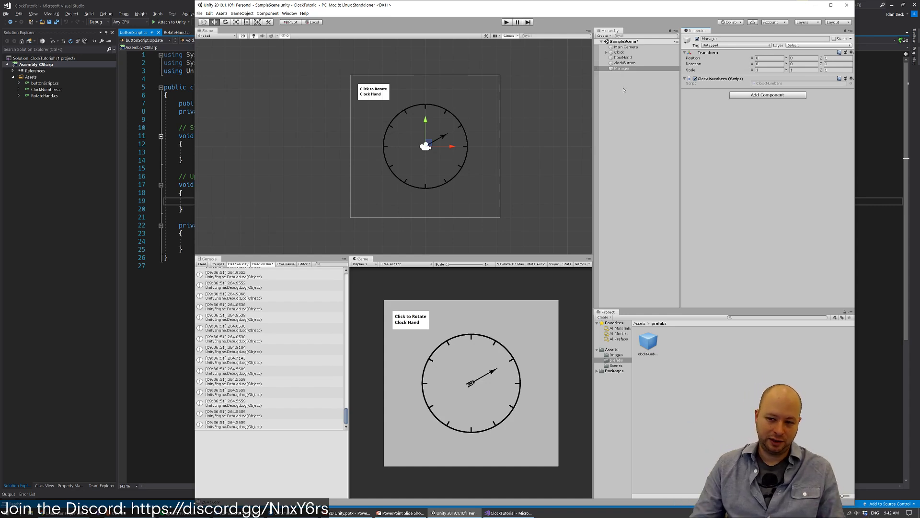
key(ctrl+shift+s)
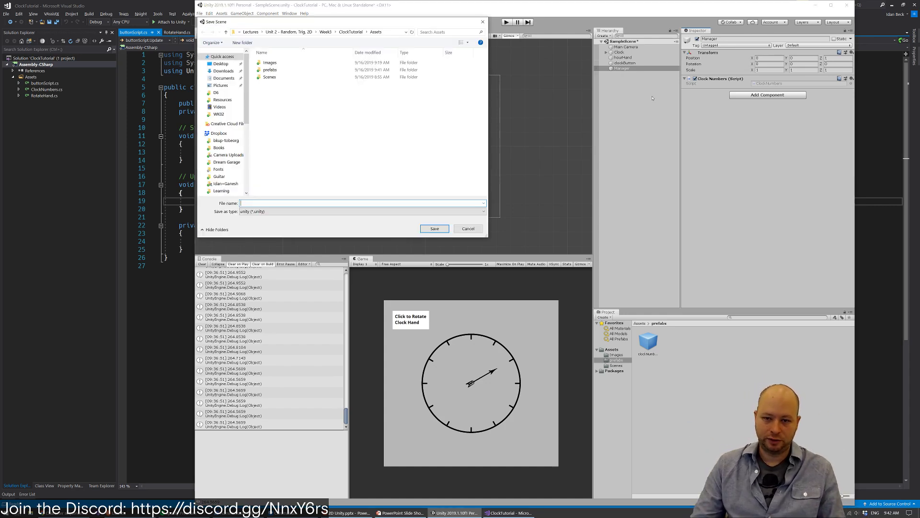
click(468, 228)
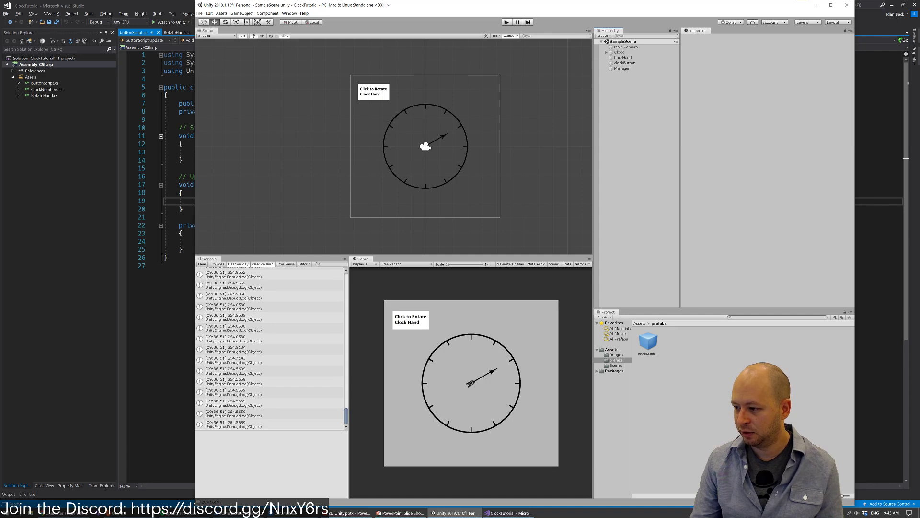
Open the Manager object's ClockNumbers script in Visual Studio for editing
key(alt+Tab)
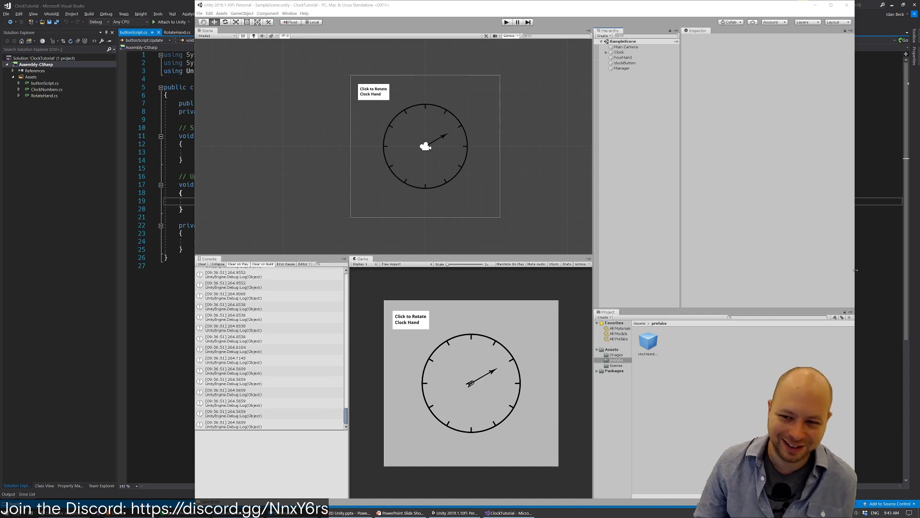
click(621, 69)
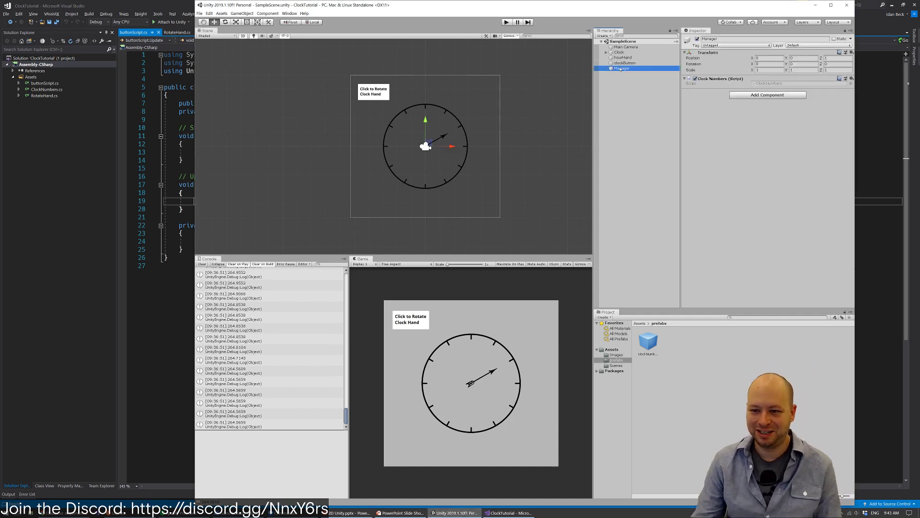
double_click(766, 84)
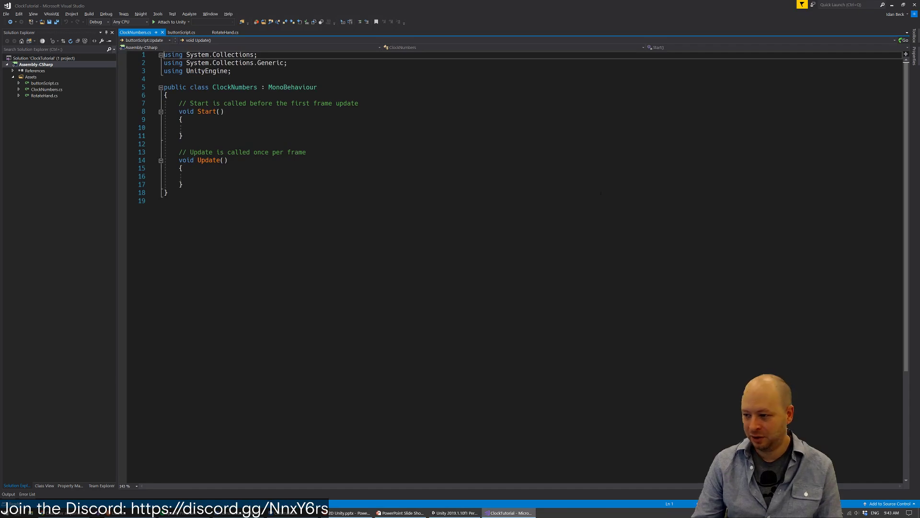
click(300, 179)
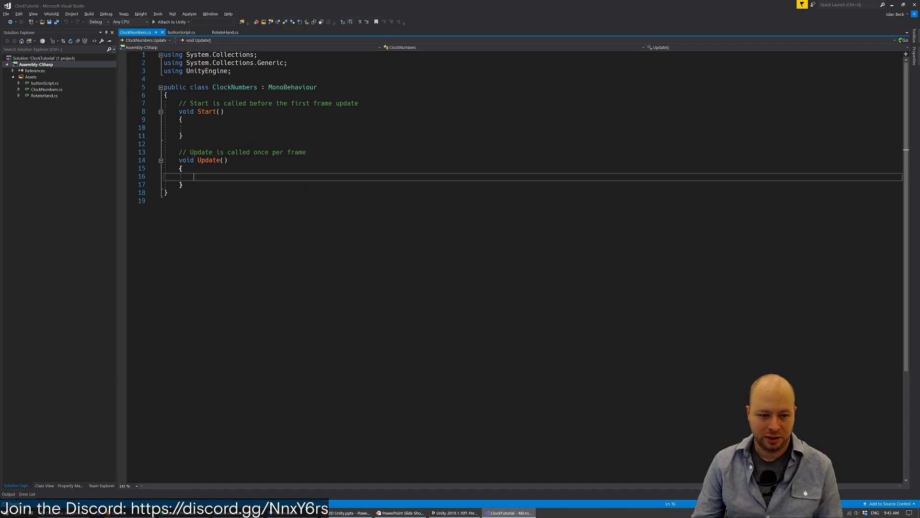
click(306, 187)
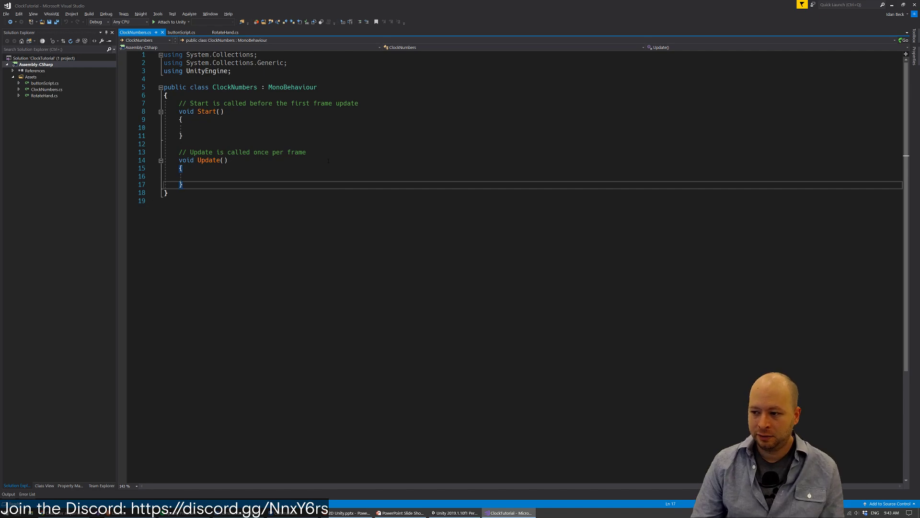
Add an empty line at the start of the ClockNumbers class body, above the Start method's comment
click(287, 104)
click(282, 96)
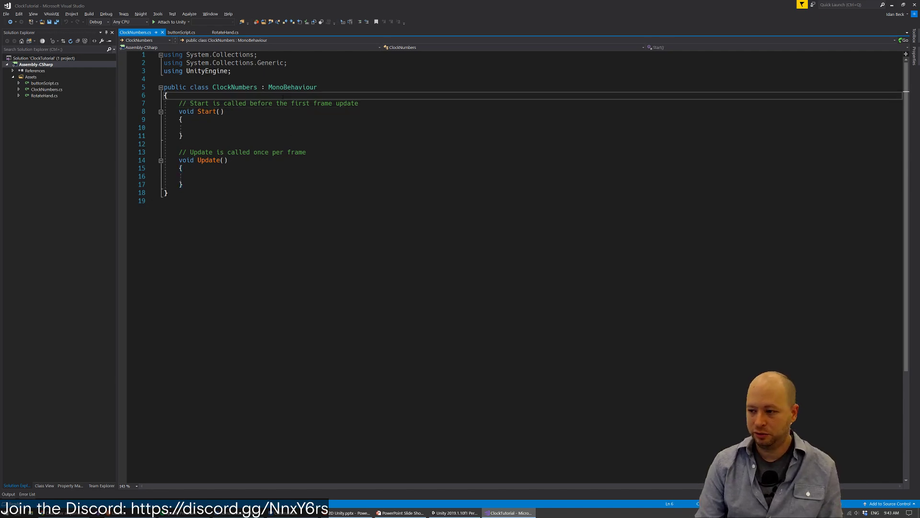
key(Return)
key(Return)
key(Up)
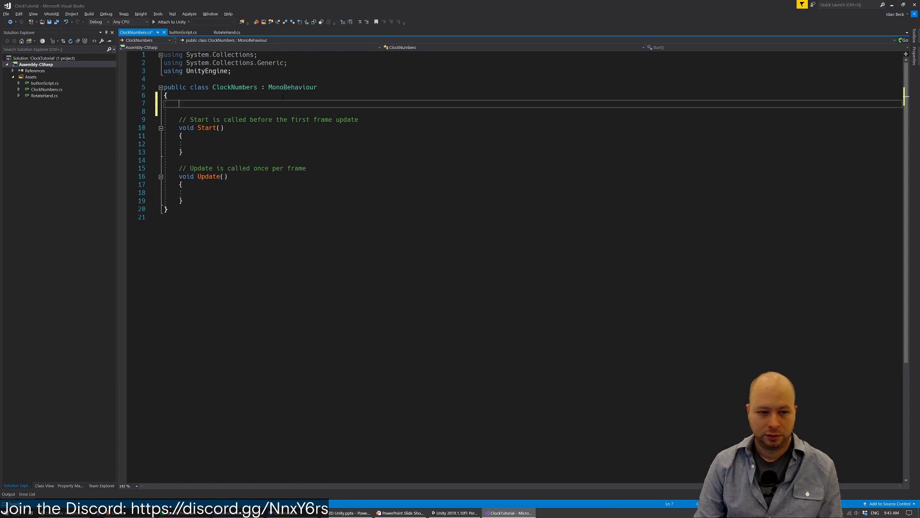
key(Return)
key(Down)
key(BackSpace)
key(BackSpace)
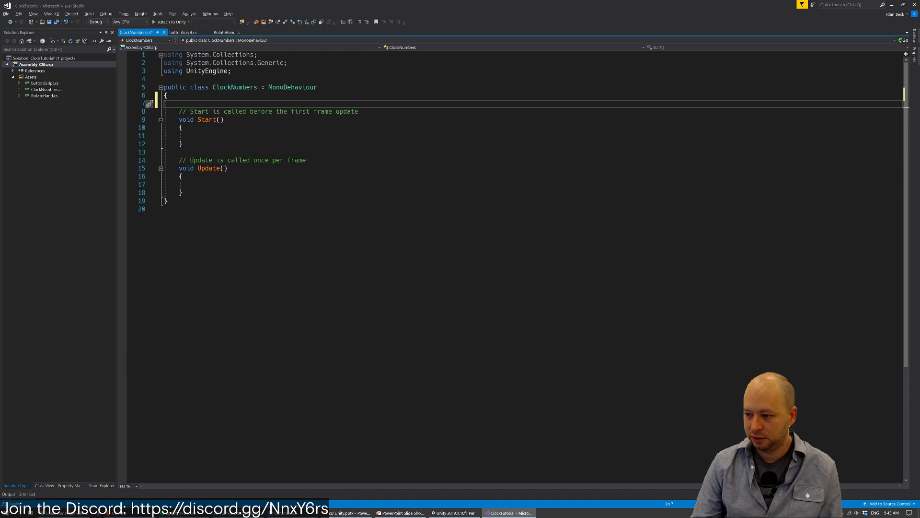
In the Start method, begin the statement GameObject go =(GameObject)Instantiate(clockNum)
click(391, 120)
click(391, 143)
click(391, 136)
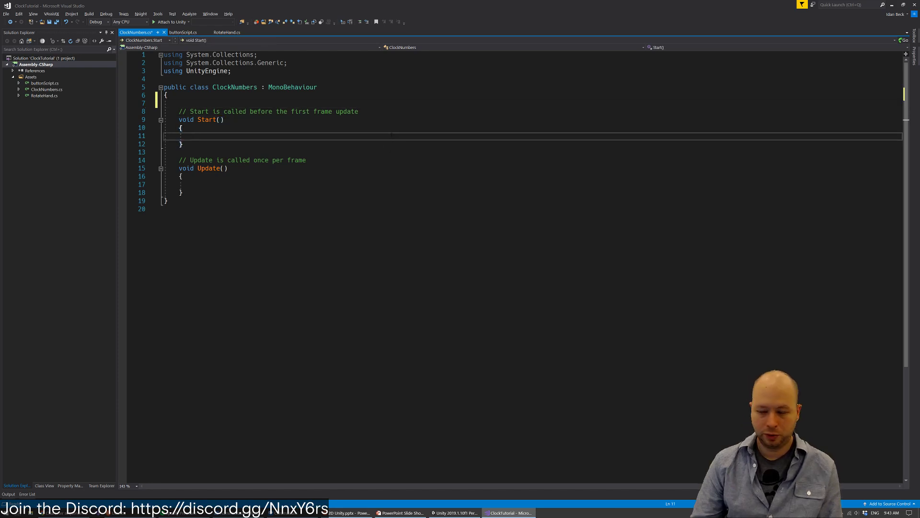
text(GameObject )
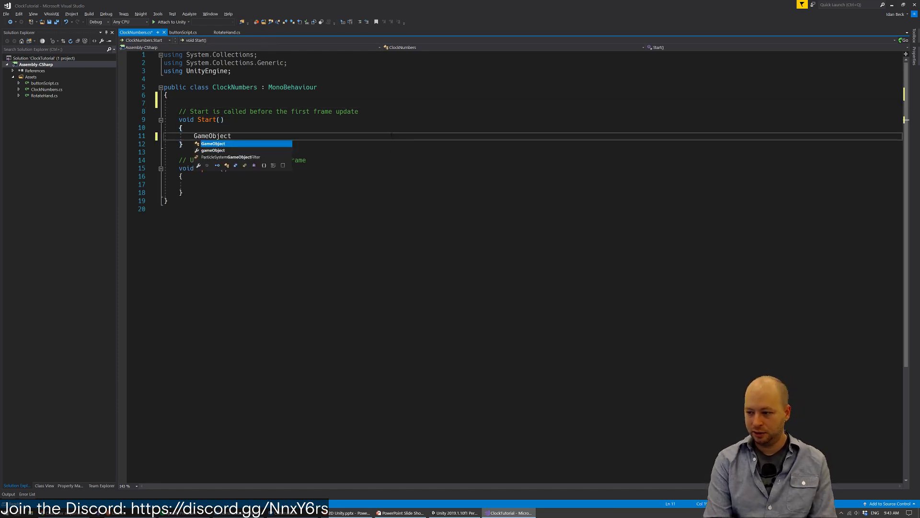
text(go)
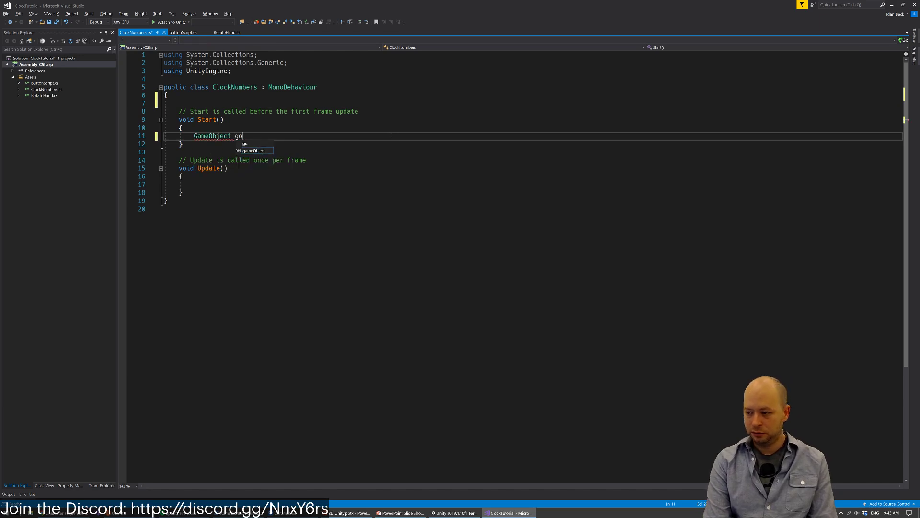
text( =(GameObject)()
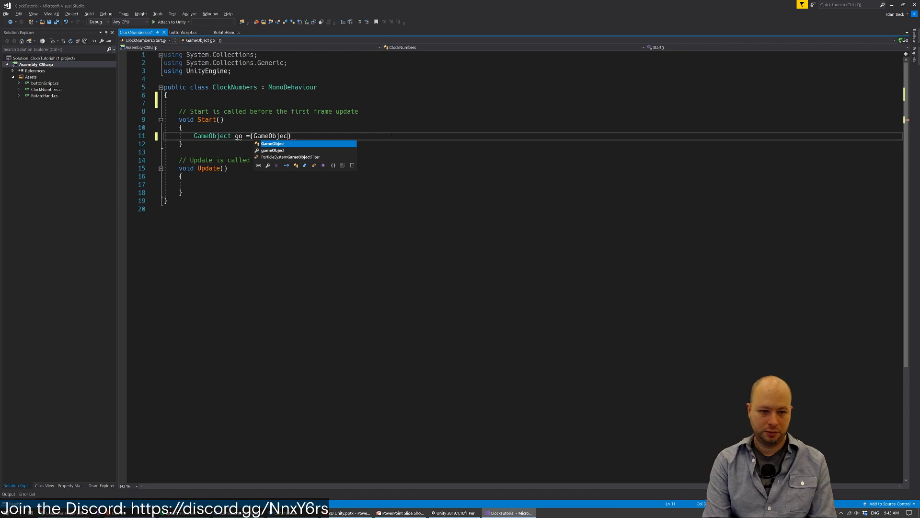
key(BackSpace)
text(Instan)
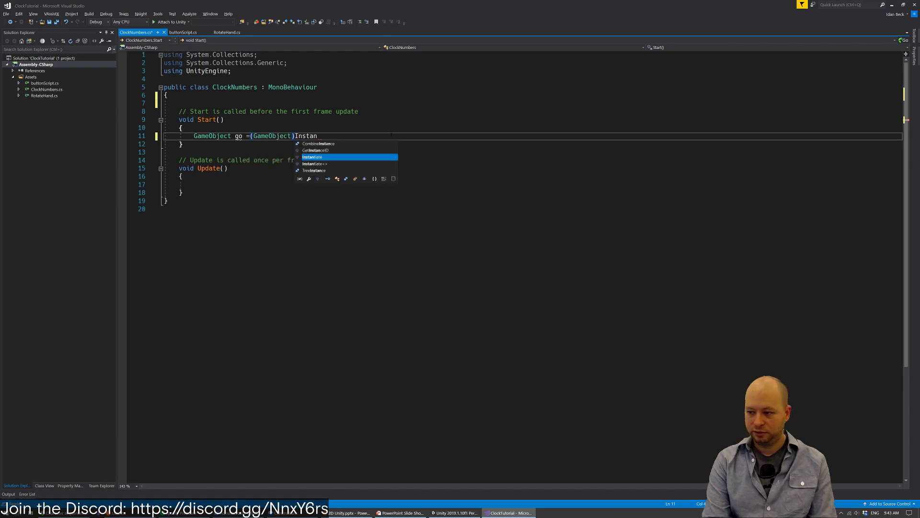
text(tiate(clockNum)
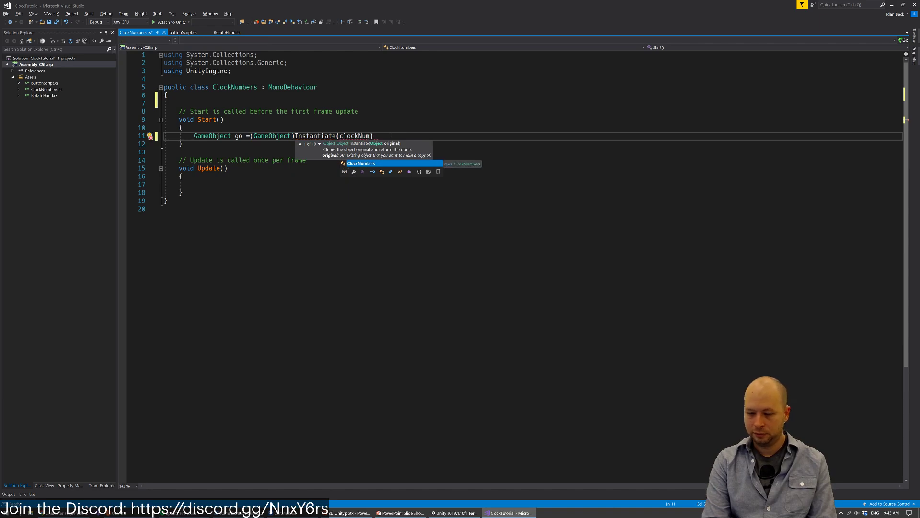
Replace clockNum in the Instantiate call in Start with the argument Vector3(0.0f), followed by a comma
key(BackSpace)
key(BackSpace)
key(BackSpace)
key(BackSpace)
key(BackSpace)
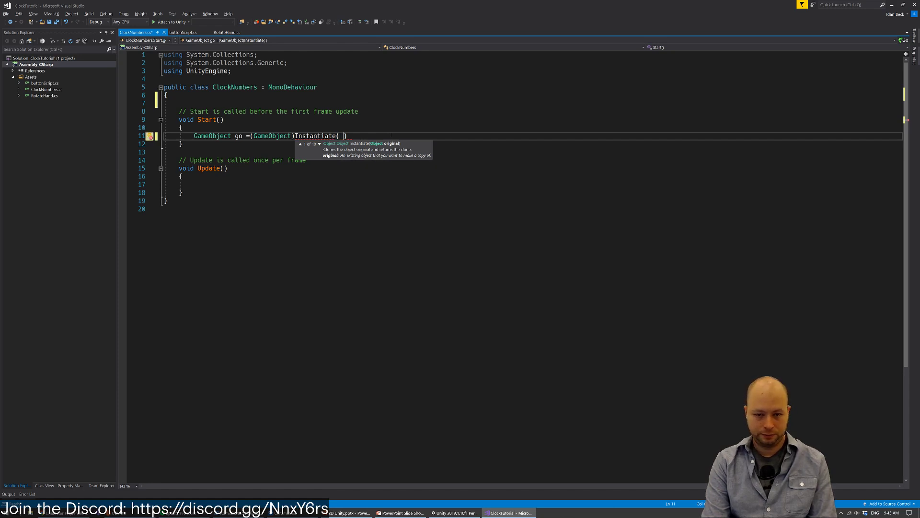
text(Vec)
text(tor3()
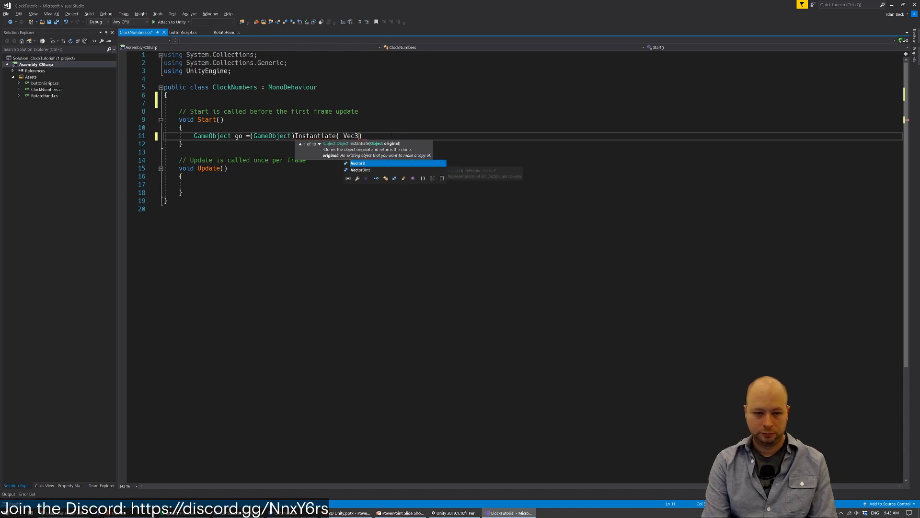
text(0.0)
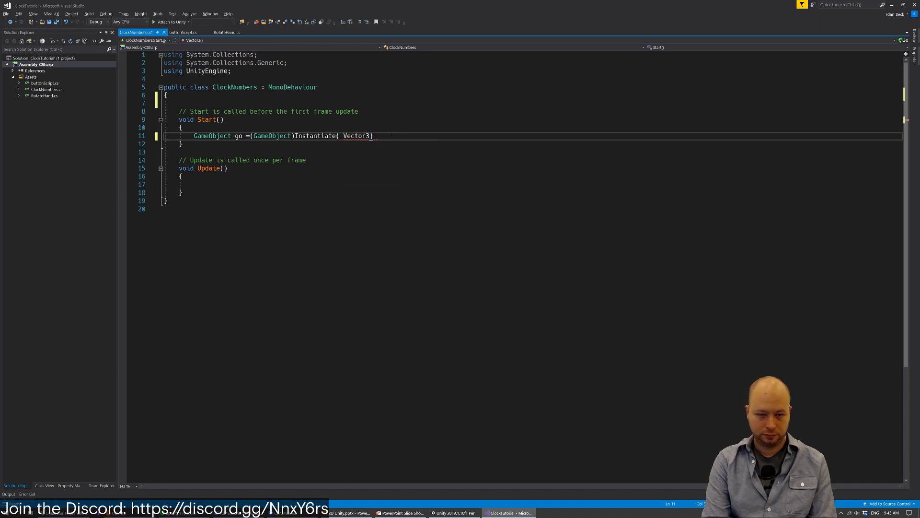
text(f), )
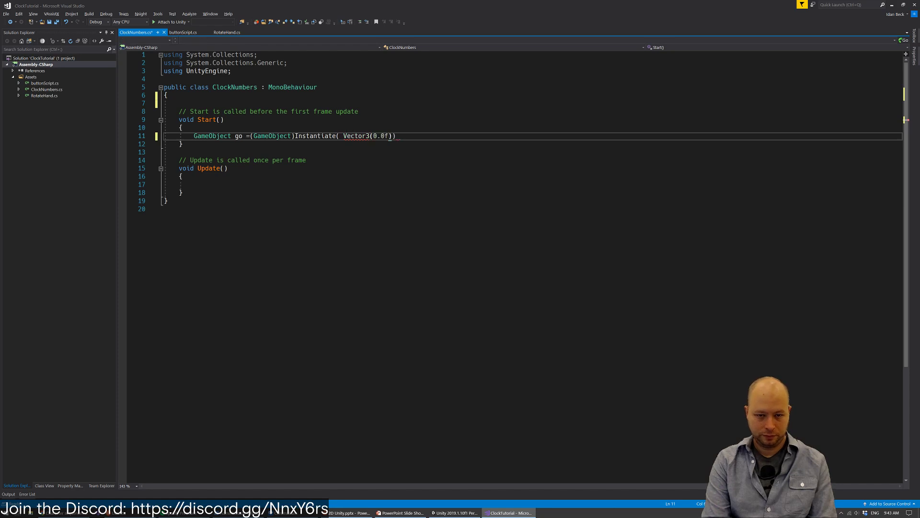
Add Quaternion.identity as the rotation argument after Vector3(0.0f) in the Instantiate call
text(Quatern)
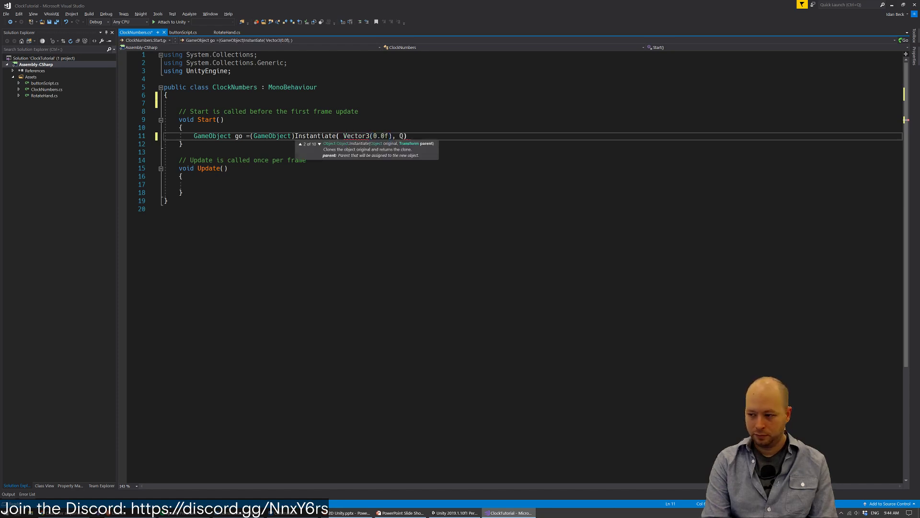
text(ion.i)
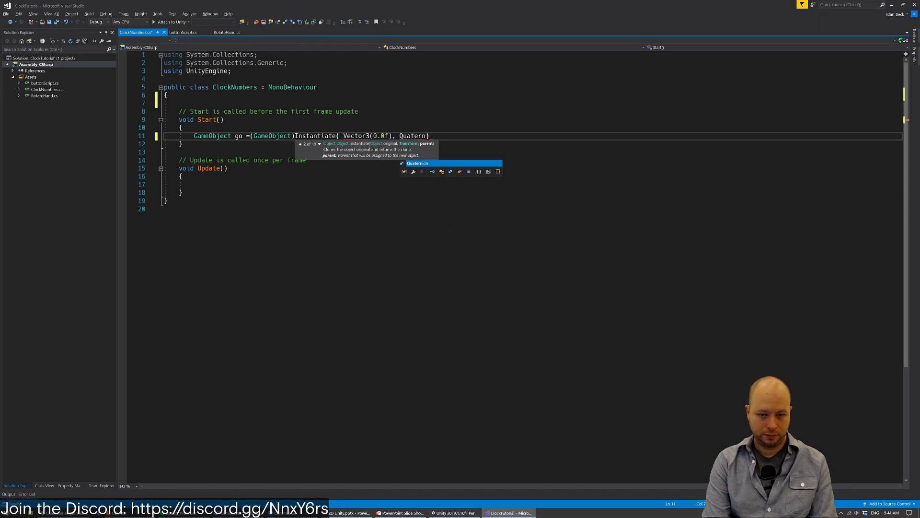
text(n)
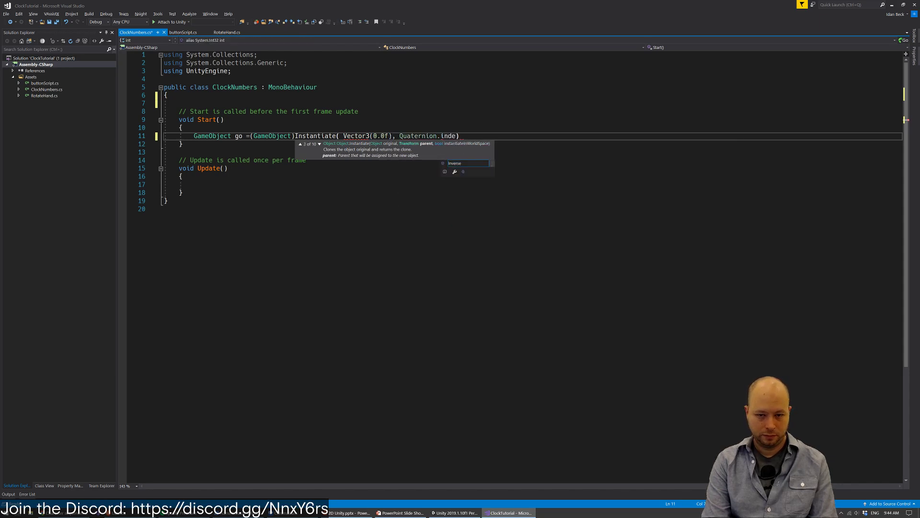
text(d)
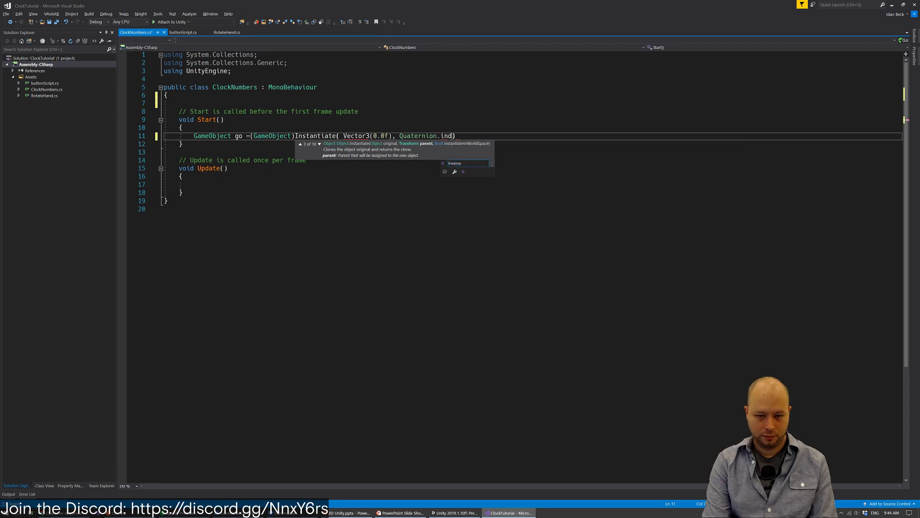
key(BackSpace)
key(BackSpace)
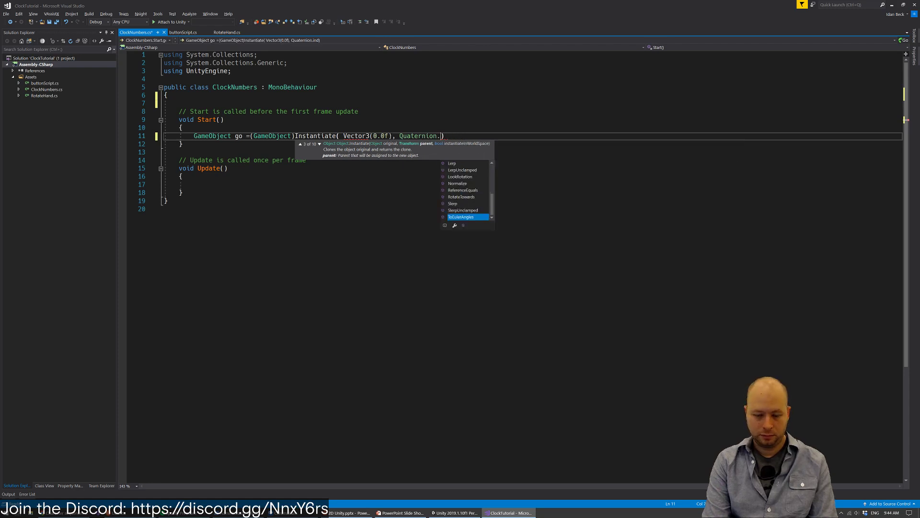
text(dentity))
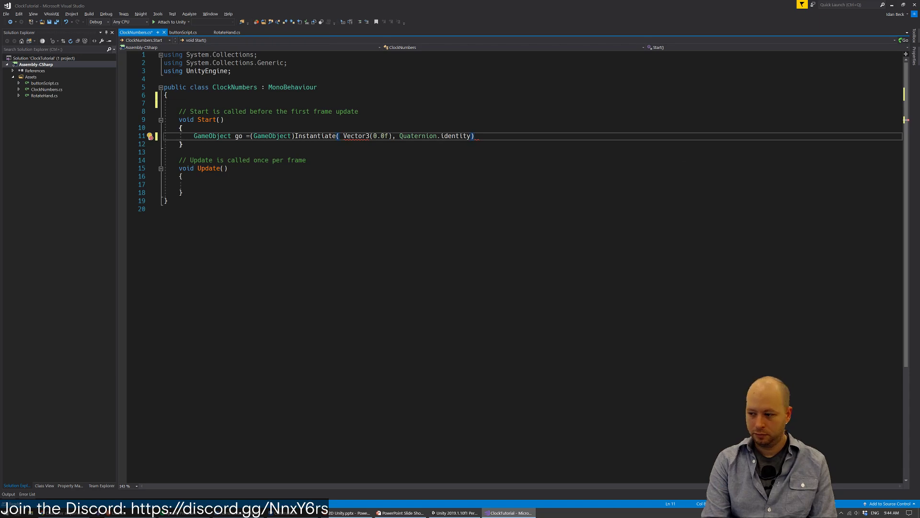
Insert clockNumberObject as the first argument of the Instantiate call, before the Vector3 argument
key(Home)
key(ctrl+Right)
key(ctrl+Right)
key(ctrl+Right)
key(ctrl+Right)
key(ctrl+Right)
key(ctrl+Right)
key(ctrl+Right)
key(ctrl+Right)
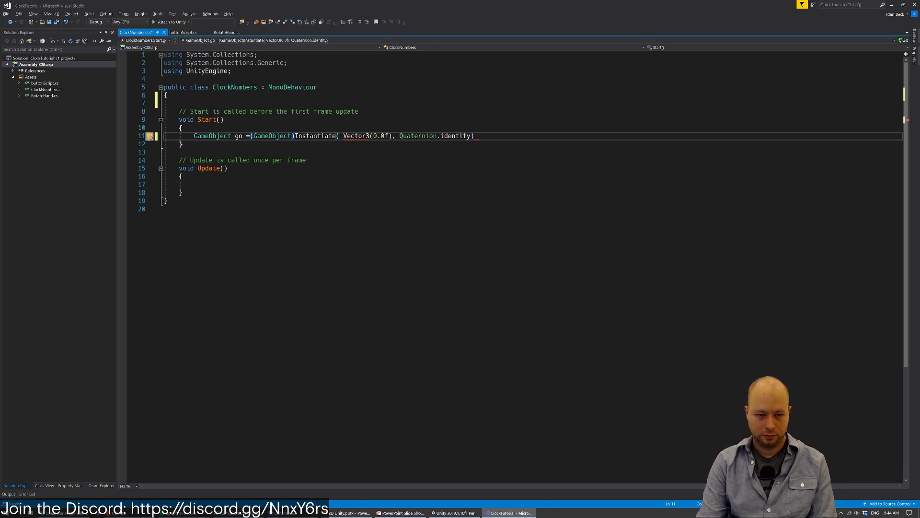
key(BackSpace)
text(clockNumberObj)
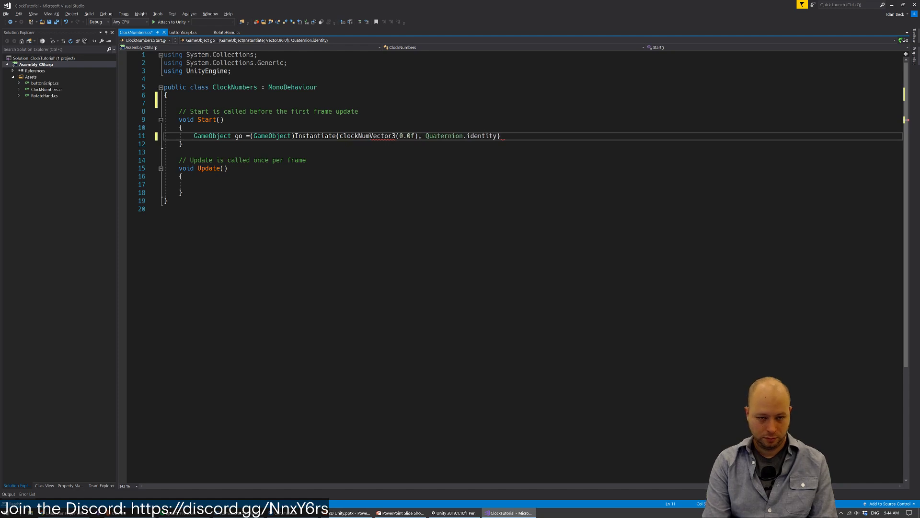
text(ect,)
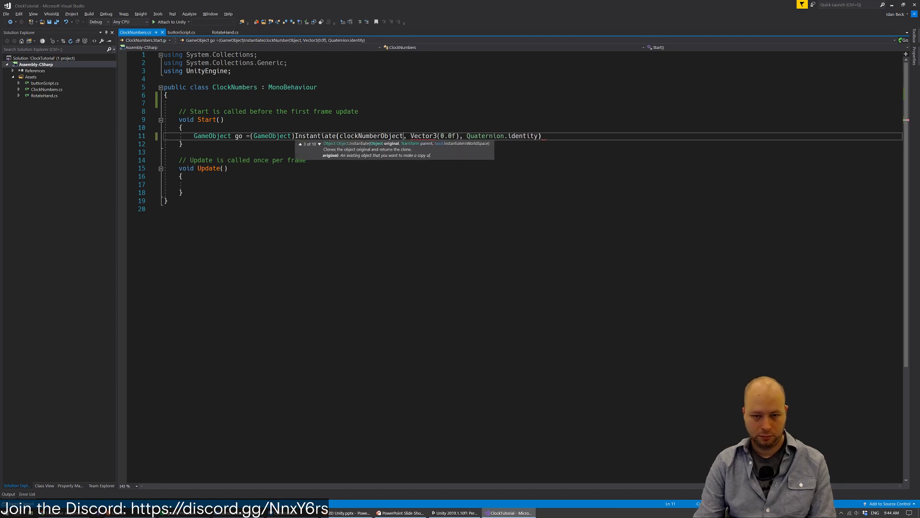
Declare the field public GameObject clockNumberObject; above the Start method's comment and save the script
key(Escape)
key(Up)
key(Up)
key(Up)
key(Up)
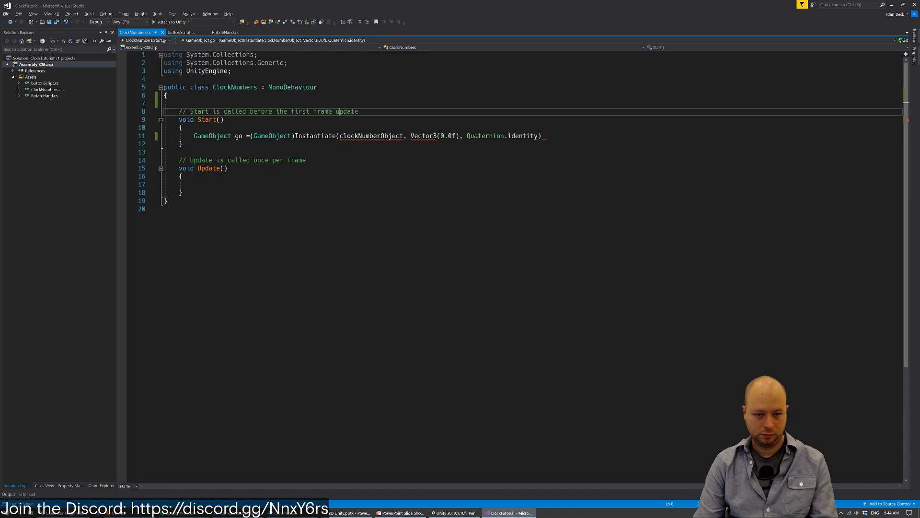
key(Return)
key(Return)
key(Up)
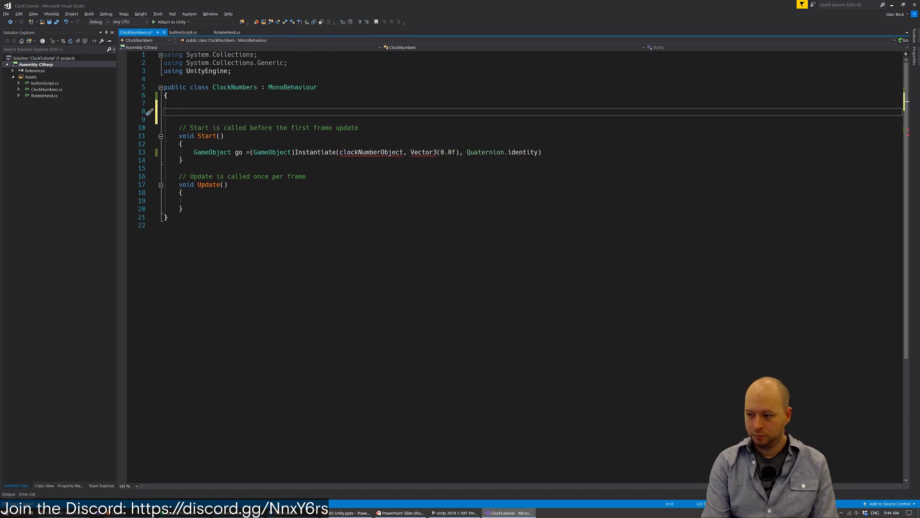
text(public)
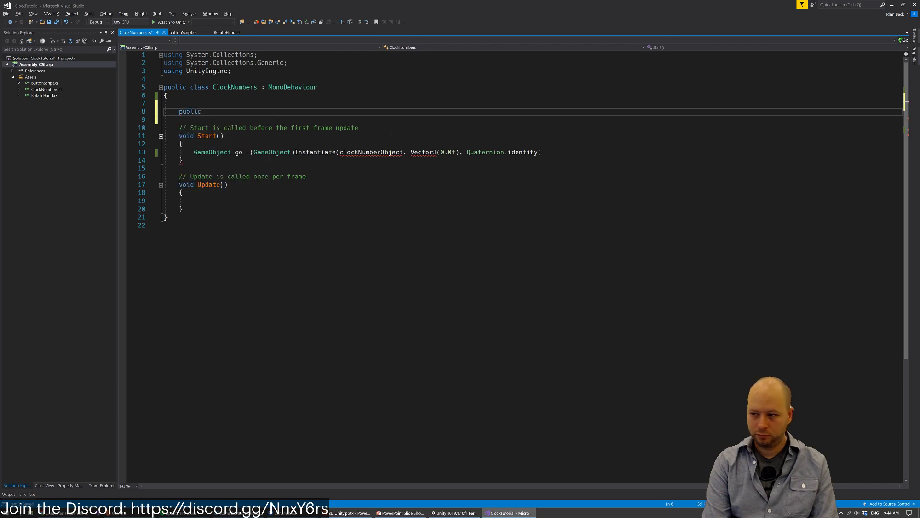
text( GameObject clockNumberObject)
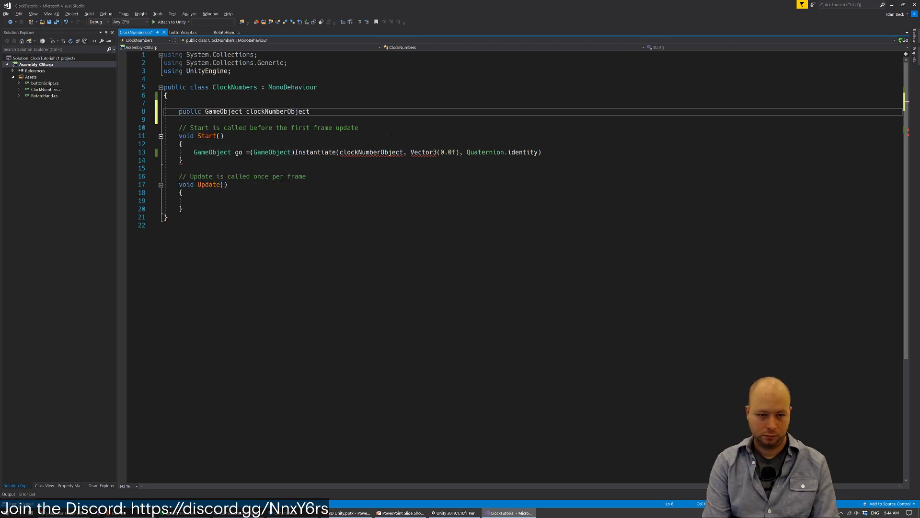
text(;)
key(ctrl+s)
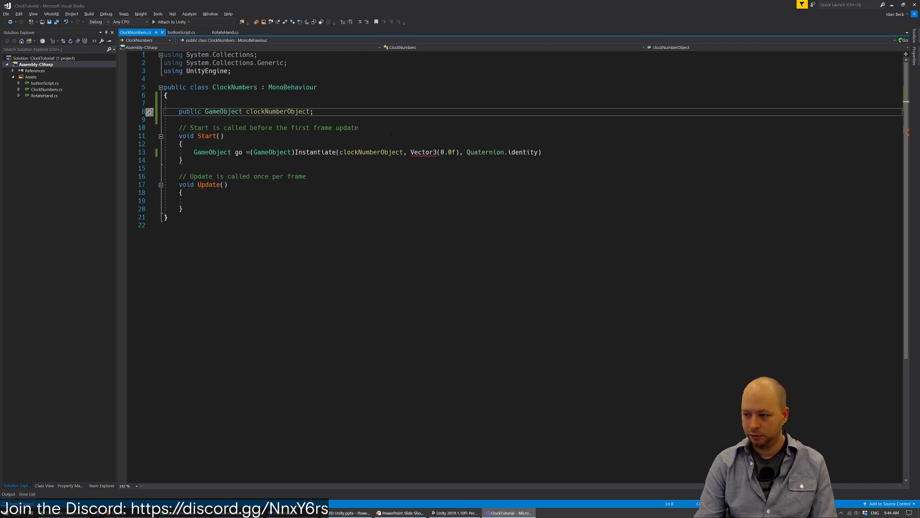
Add 0 and 0 as the second and third components of the Vector3 in the Instantiate call
key(Down)
key(Down)
key(Down)
key(Down)
key(Down)
key(Down)
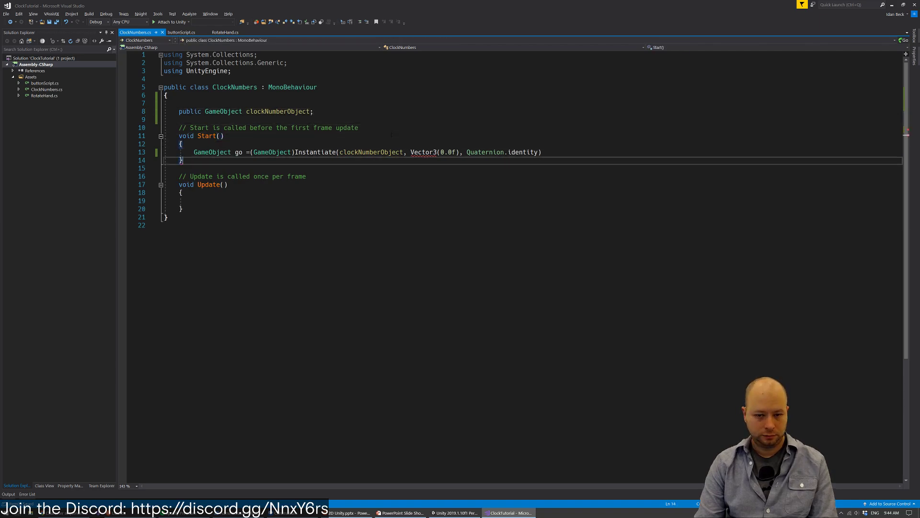
key(Up)
key(End)
key(ctrl+Left)
key(ctrl+Left)
key(ctrl+Left)
key(ctrl+Left)
key(ctrl+Left)
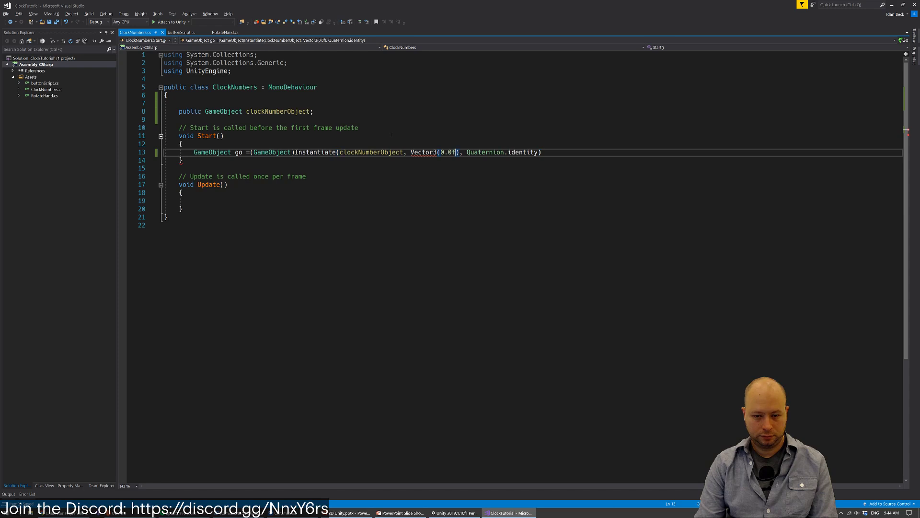
key(ctrl+Left)
text(, 0,mbox)
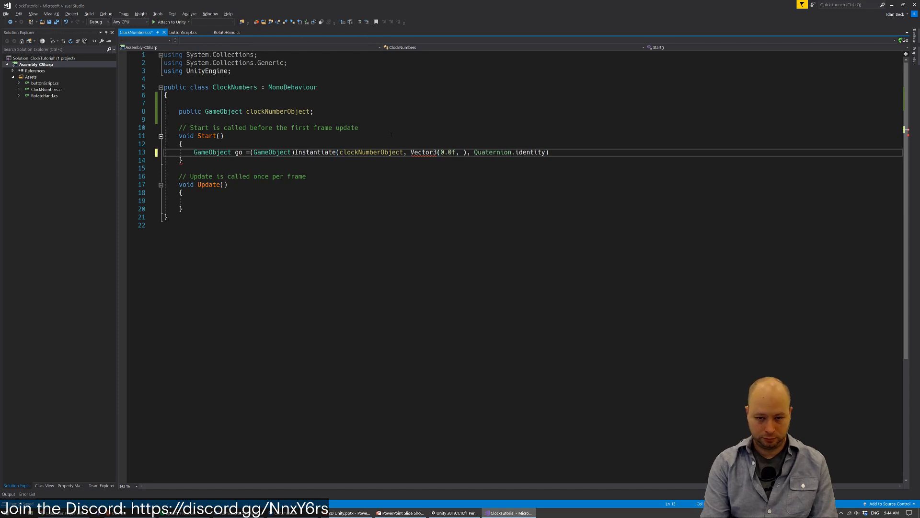
key(BackSpace)
key(BackSpace)
key(BackSpace)
key(BackSpace)
key(BackSpace)
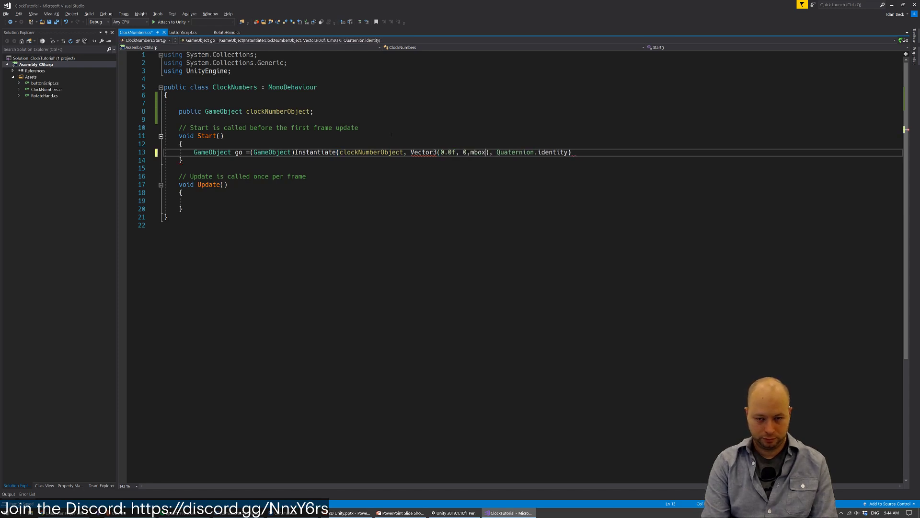
text(0)
Change the first component of the Vector3 in the Instantiate call to a plain 0
key(Left)
key(Left)
key(Left)
key(Left)
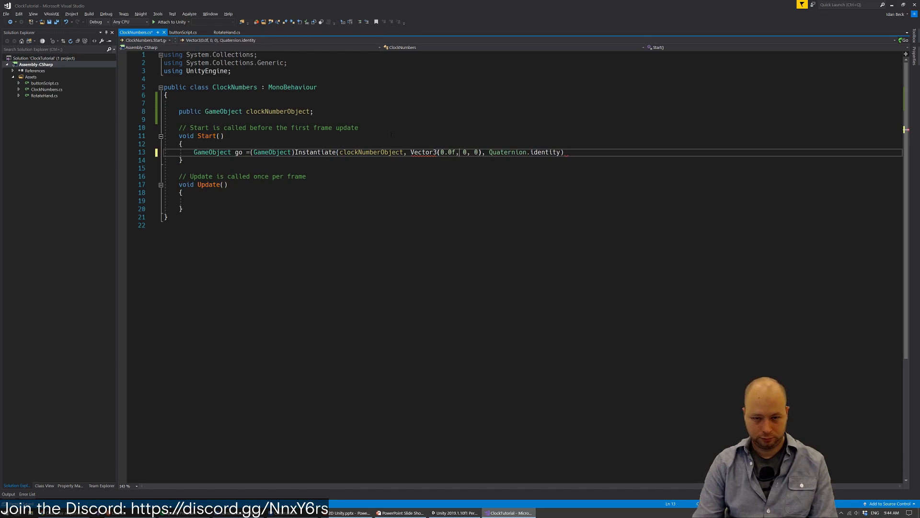
key(BackSpace)
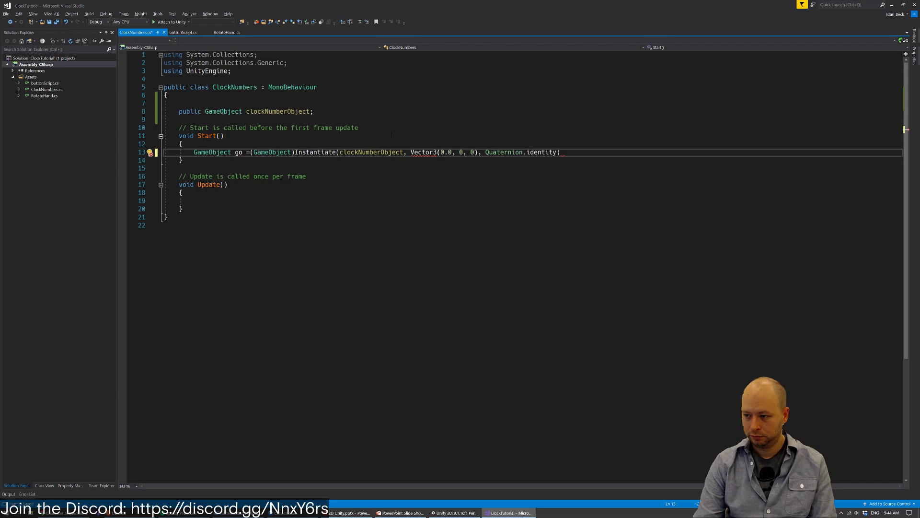
key(Left)
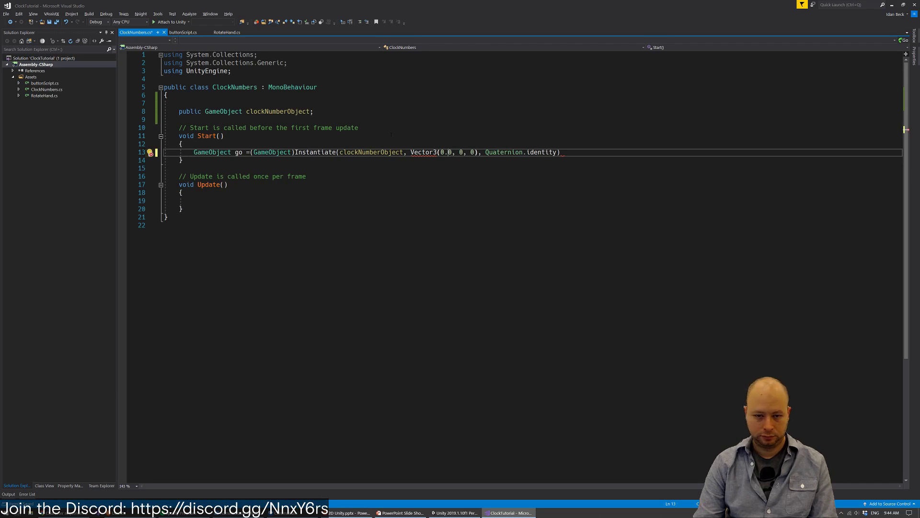
key(Left)
key(Left)
key(Left)
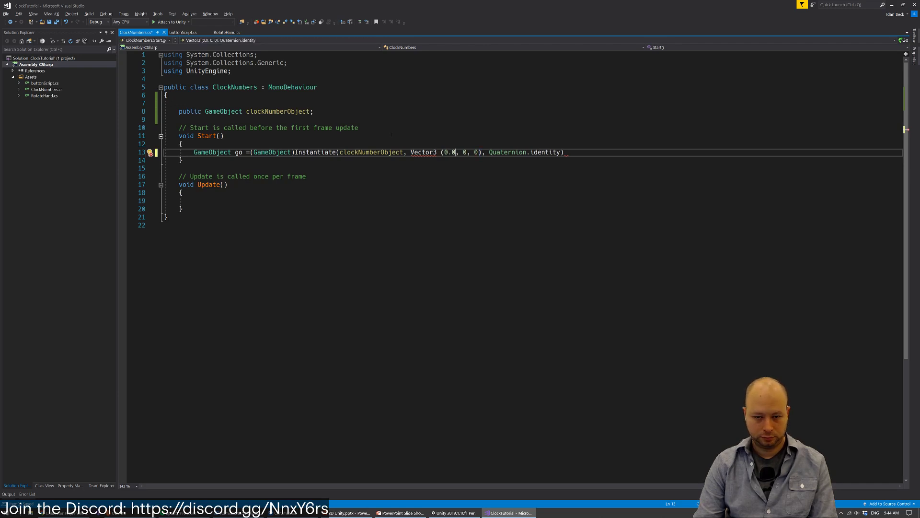
key(BackSpace)
key(BackSpace)
Delete the Vector3 type name before (0, 0, 0) and re-enter it using code completion
key(Left)
key(Left)
key(BackSpace)
key(BackSpace)
key(BackSpace)
key(BackSpace)
key(BackSpace)
key(BackSpace)
key(BackSpace)
key(BackSpace)
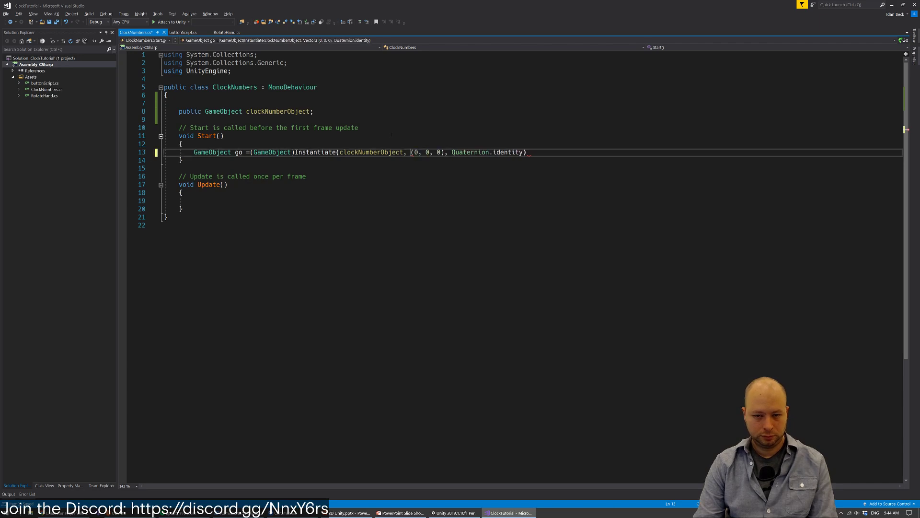
key(Left)
text(Vec)
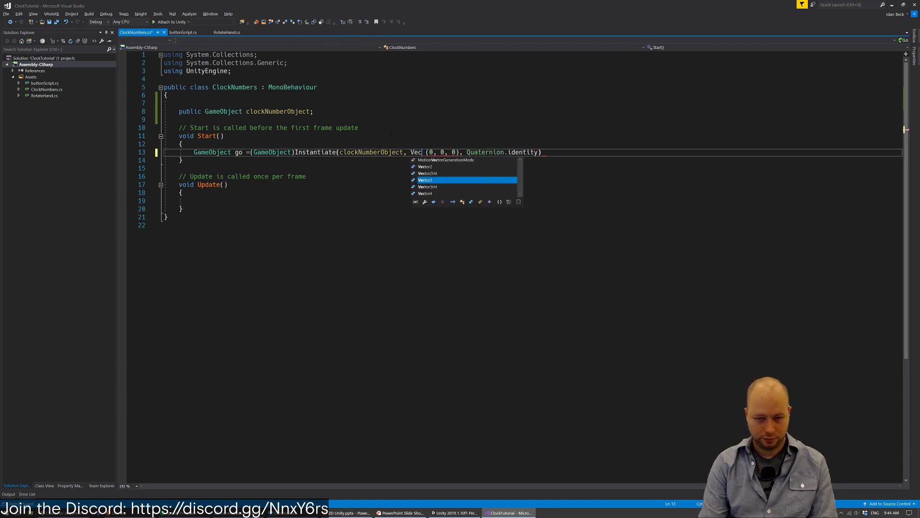
key(Tab)
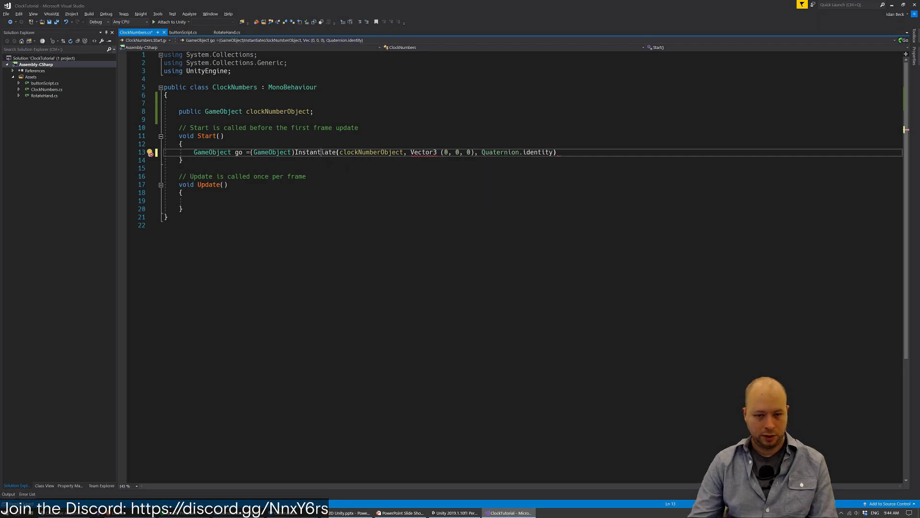
Look up the definition of Instantiate to check its overloads, and return to the ClockNumbers script
key(F12)
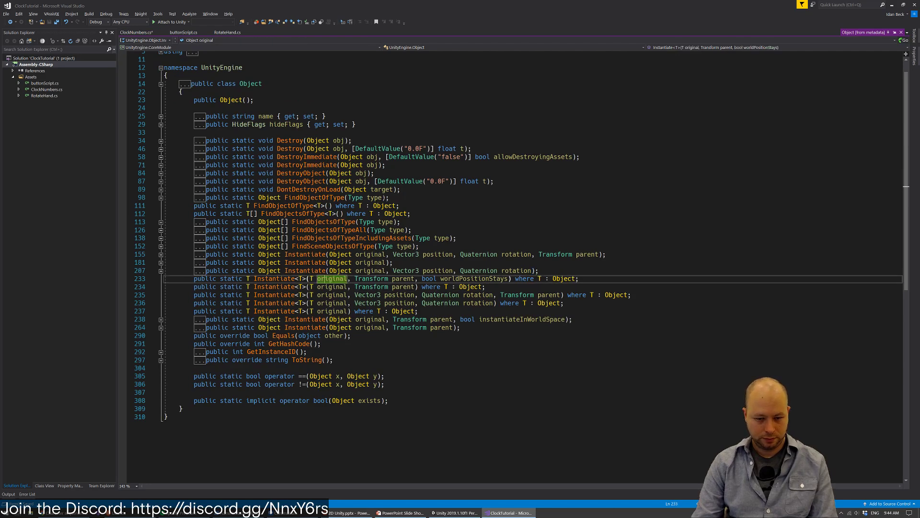
key(ctrl+minus)
Insert the keyword new before Vector3 in the Instantiate call, end the statement with a semicolon, and save the script
key(ctrl+Right)
key(ctrl+Right)
key(ctrl+Right)
key(ctrl+Right)
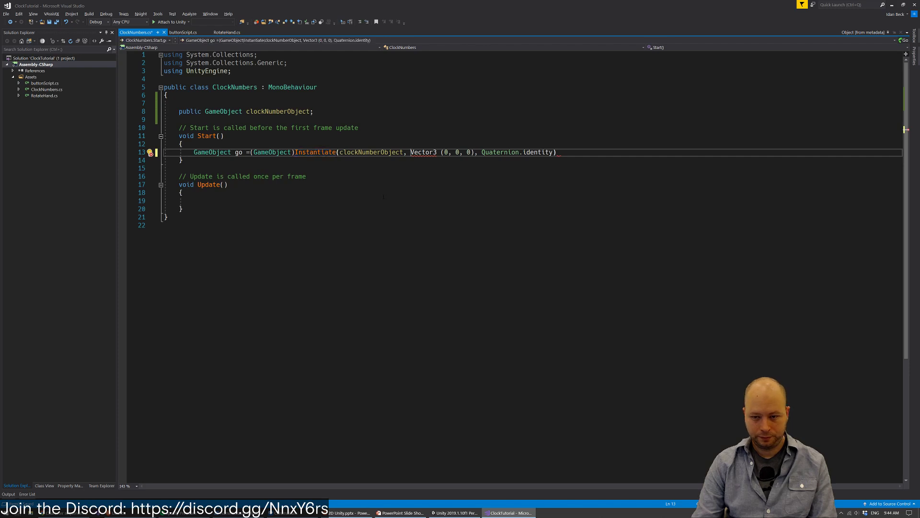
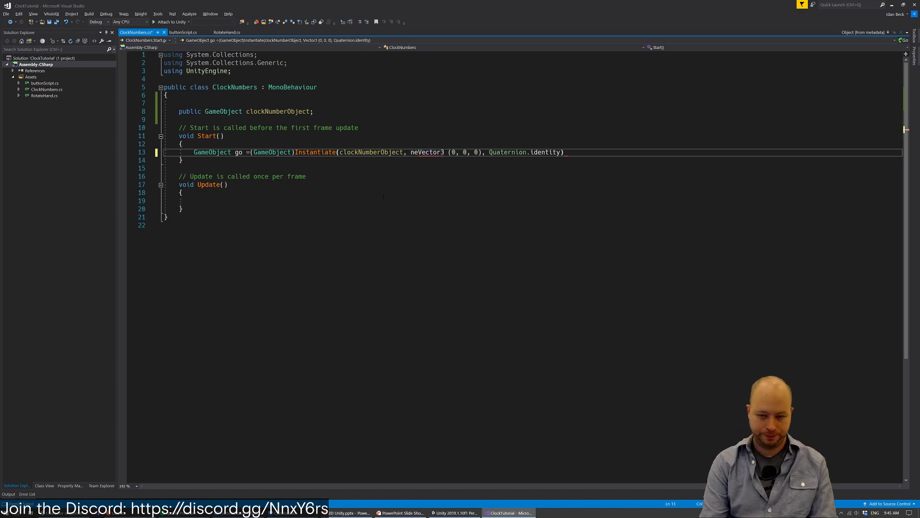
text(new)
key(ctrl+s)
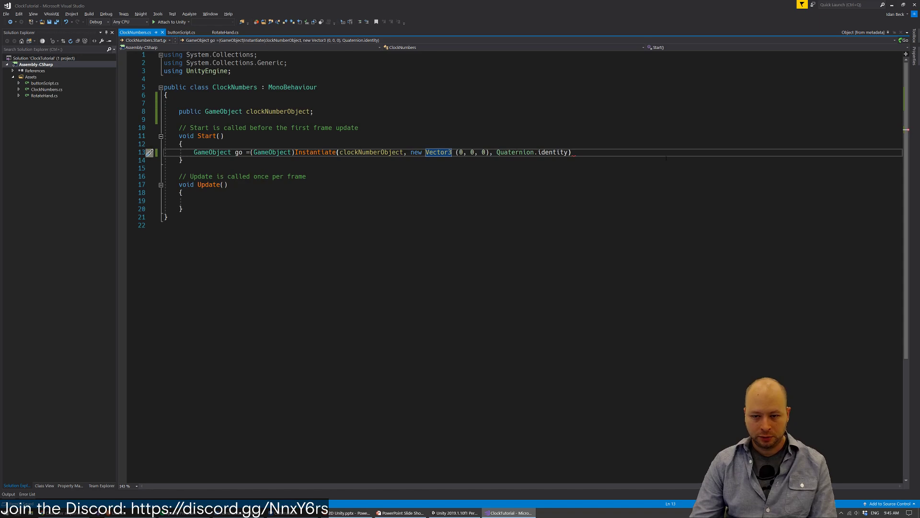
key(End)
text(;)
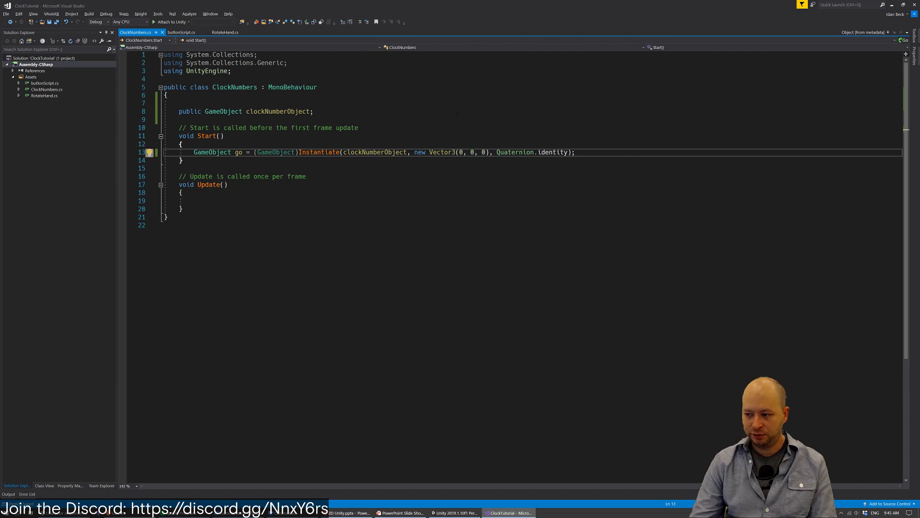
click(438, 136)
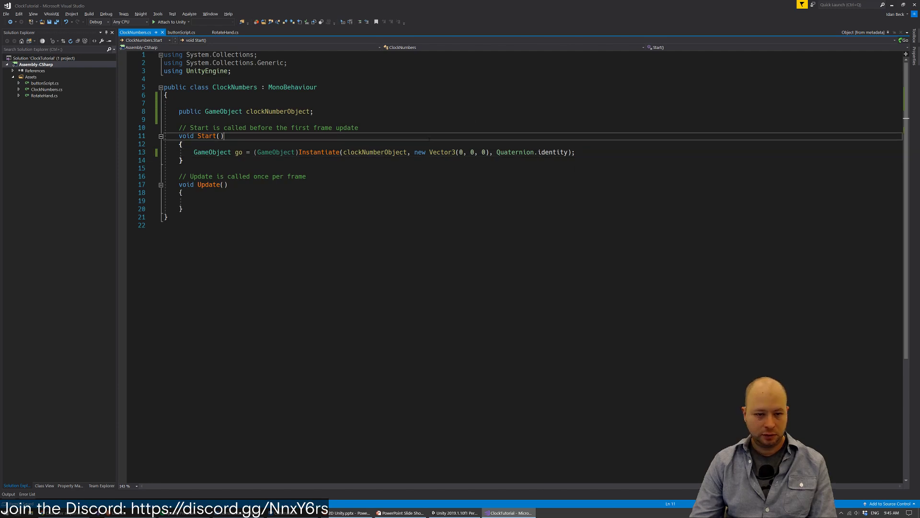
Add a blank line above the Instantiate statement in Start, remove the blank line above the clockNumberObject declaration, and save the script
click(432, 144)
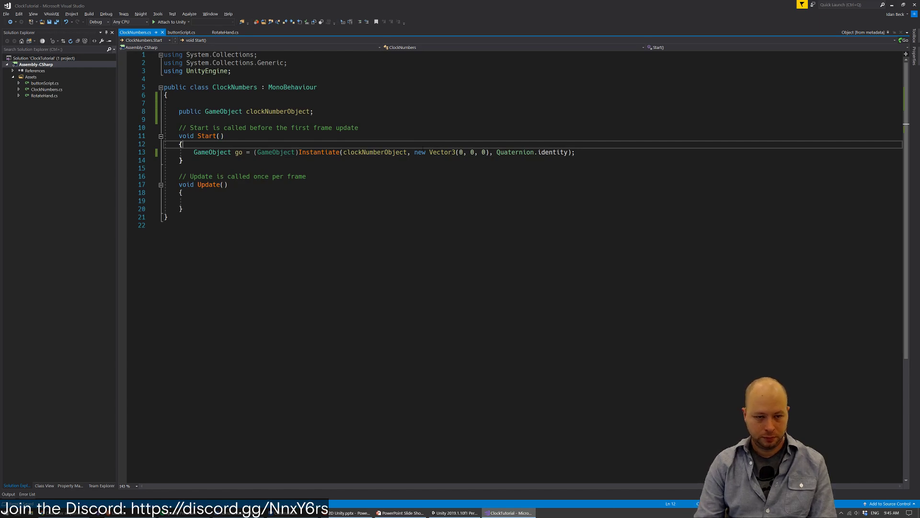
key(Return)
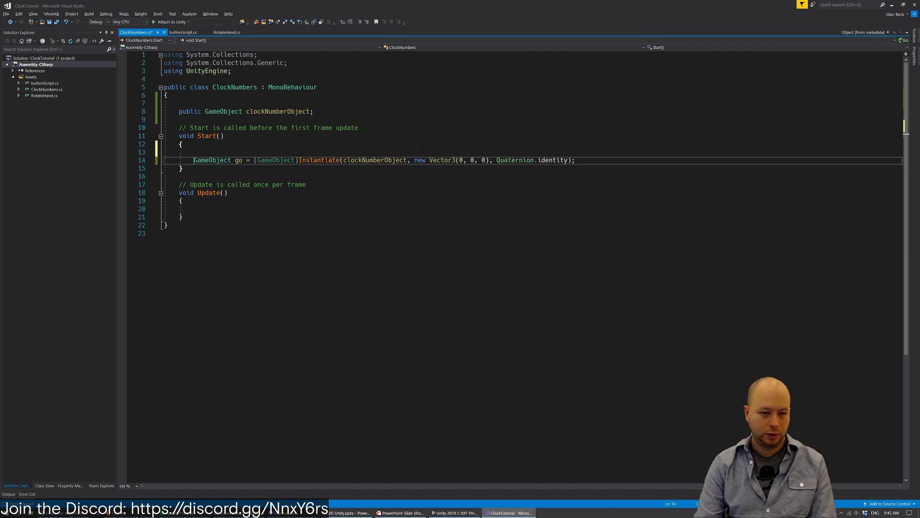
key(Up)
key(Up)
key(Up)
key(Up)
key(Up)
key(Up)
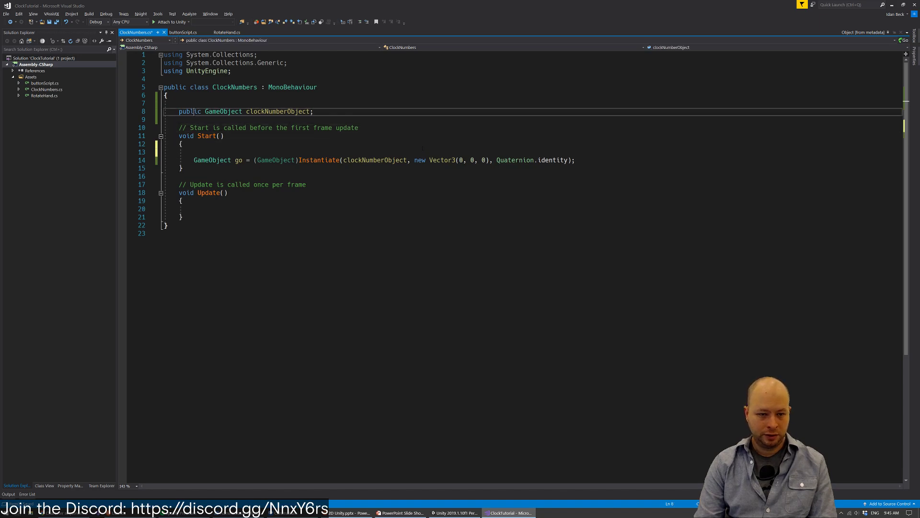
key(BackSpace)
key(ctrl+s)
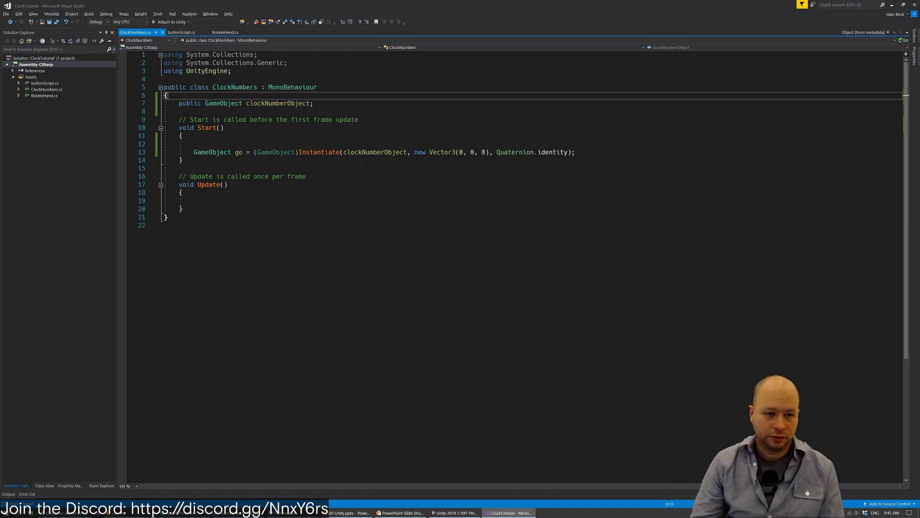
Switch to Unity and assign the clock number prefab from the prefabs folder to the Manager's Clock Number Object field
key(alt+Tab)
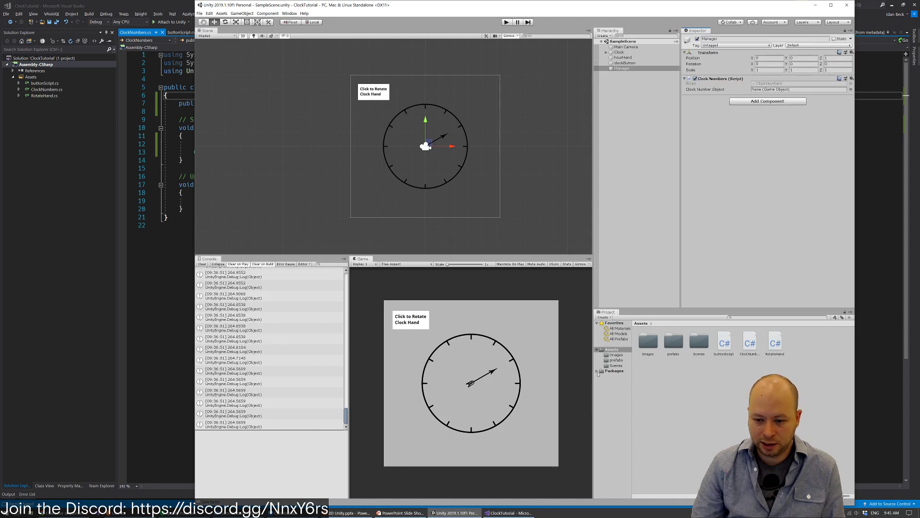
click(616, 360)
drag(655, 342, 822, 130)
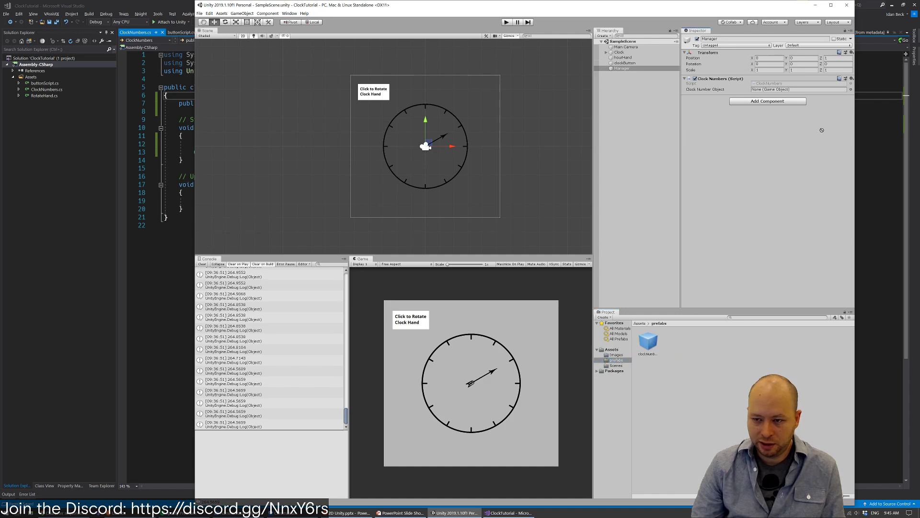
drag(783, 84, 779, 90)
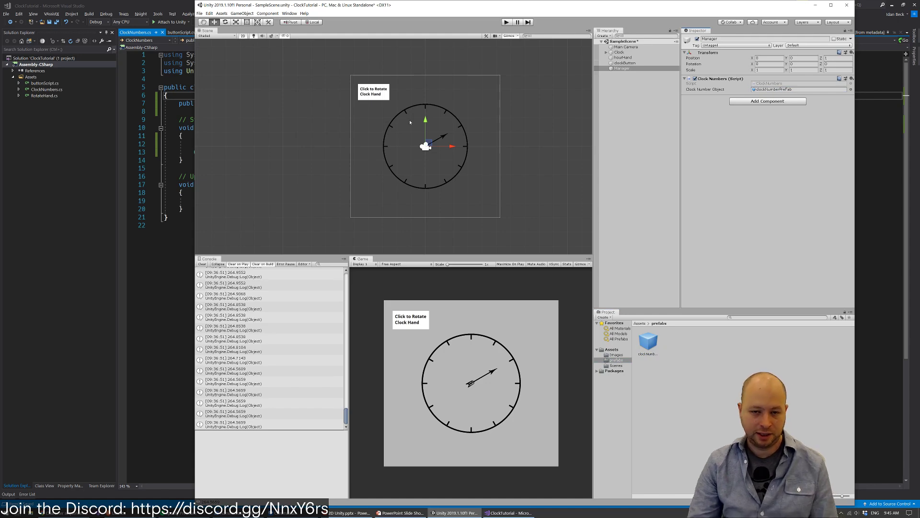
Return to the ClockNumbers script in Visual Studio and begin a Vector3 variable assignment named vPos above the Instantiate statement
key(alt+Tab)
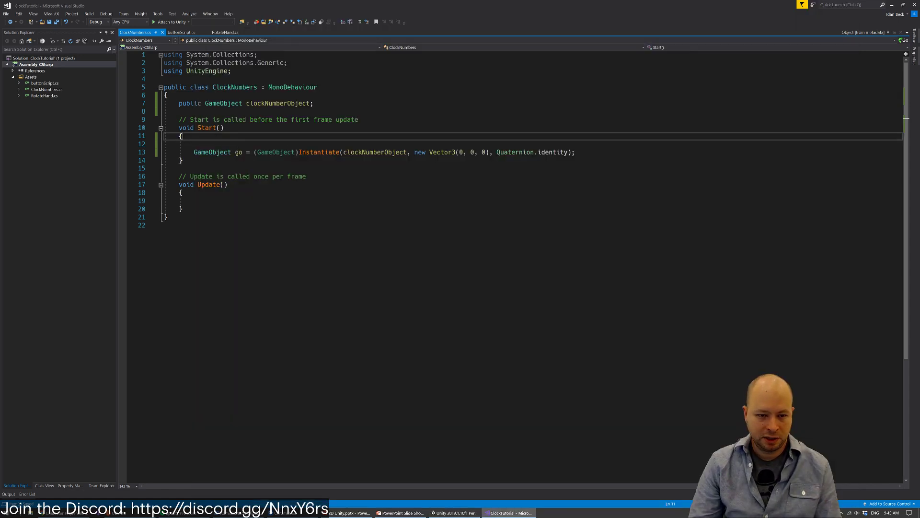
click(289, 145)
key(Tab)
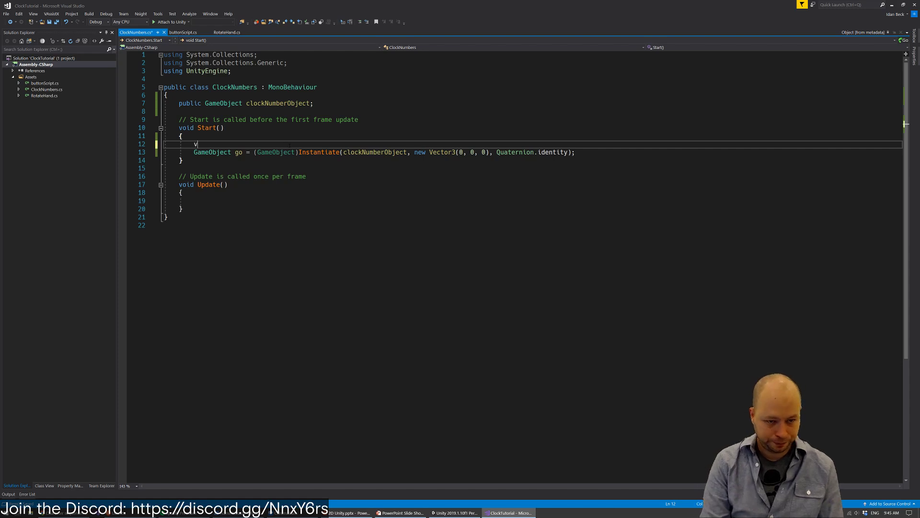
key(ctrl+space)
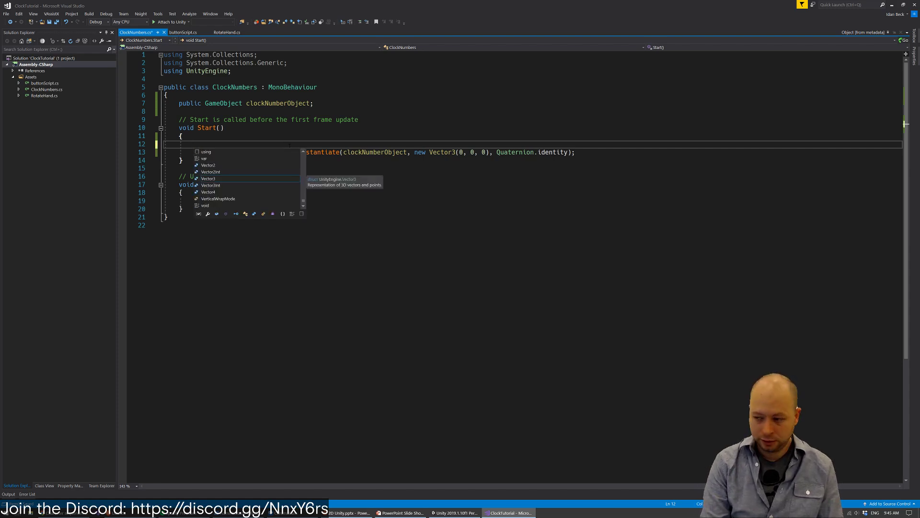
text(Vec)
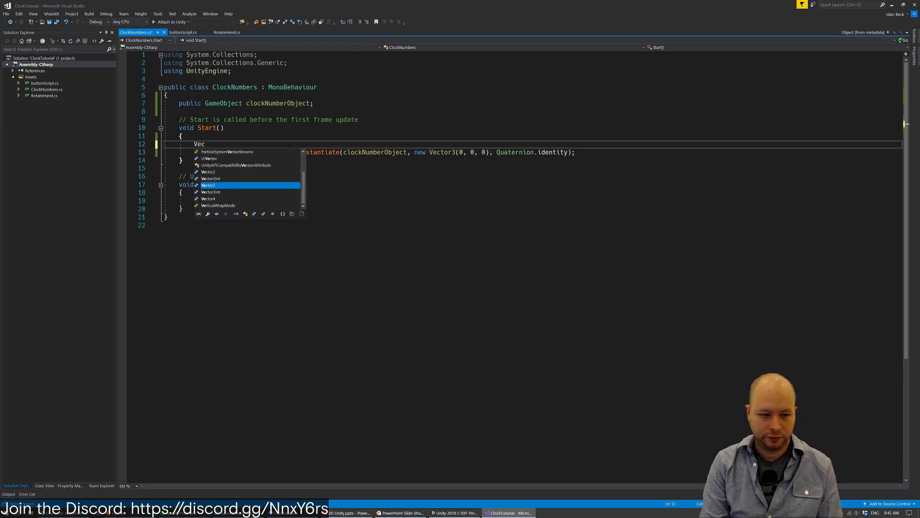
text(tor3 po)
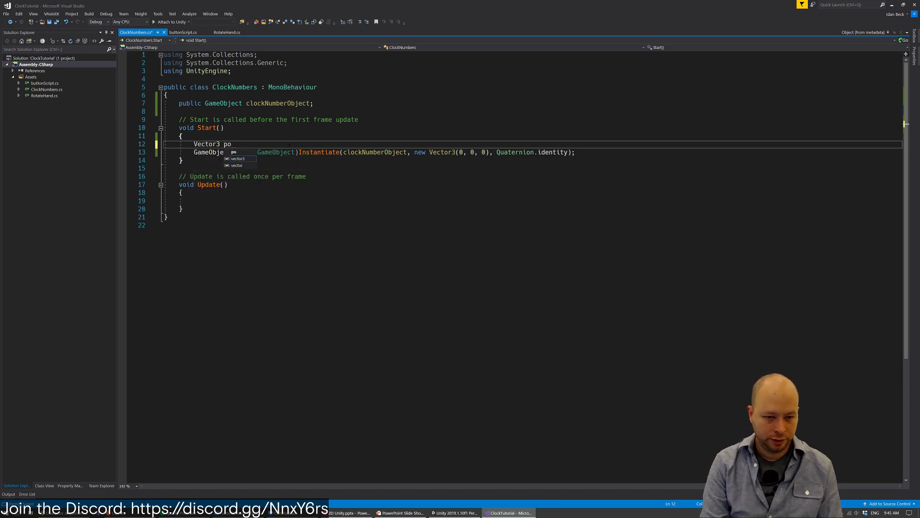
key(BackSpace)
key(BackSpace)
text(vPos =)
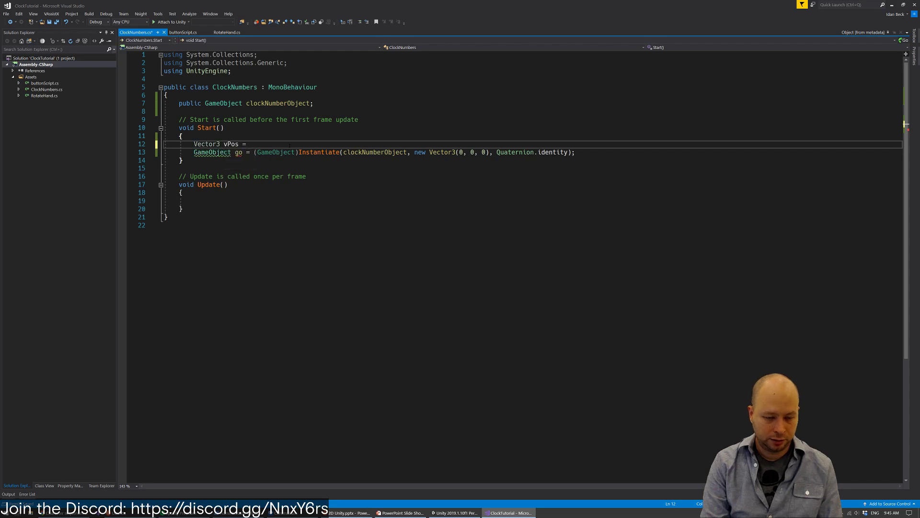
Complete the vPos assignment with new Vector3(1, 1, 0) and end the statement with a semicolon
text( new Vector3()
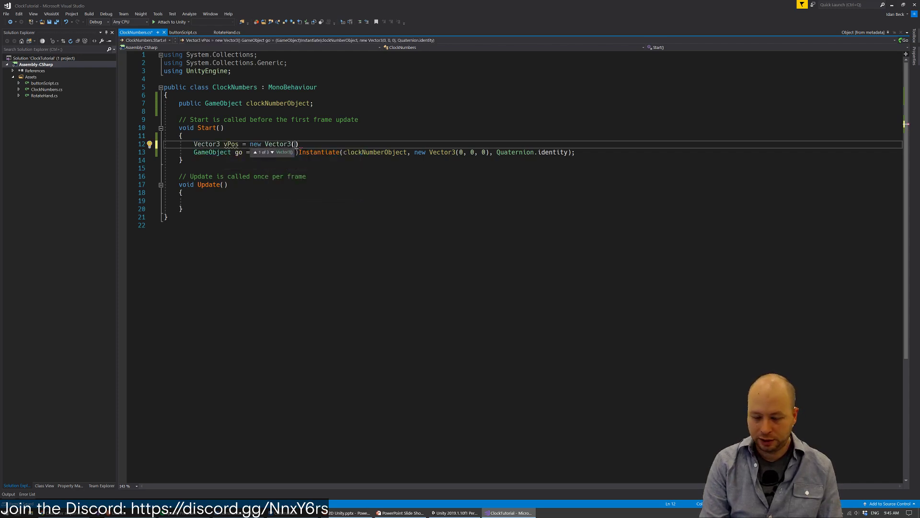
key(Down)
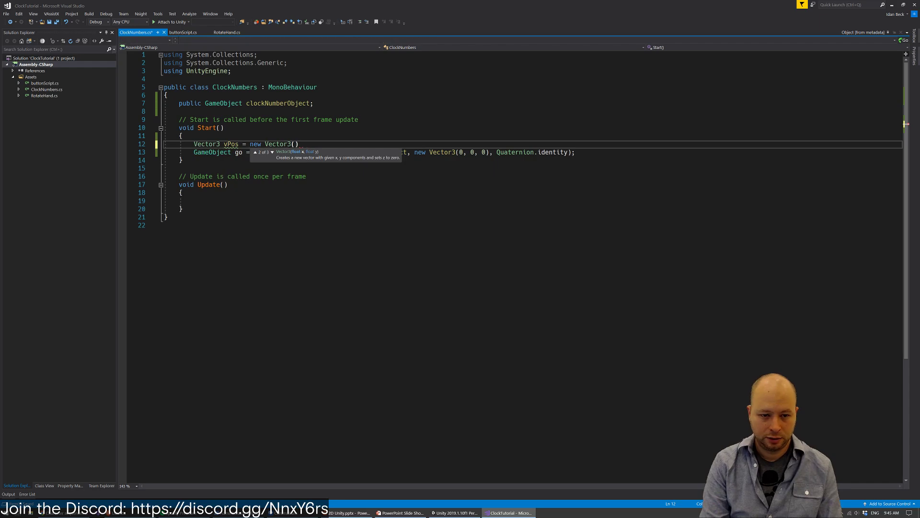
text(0.)
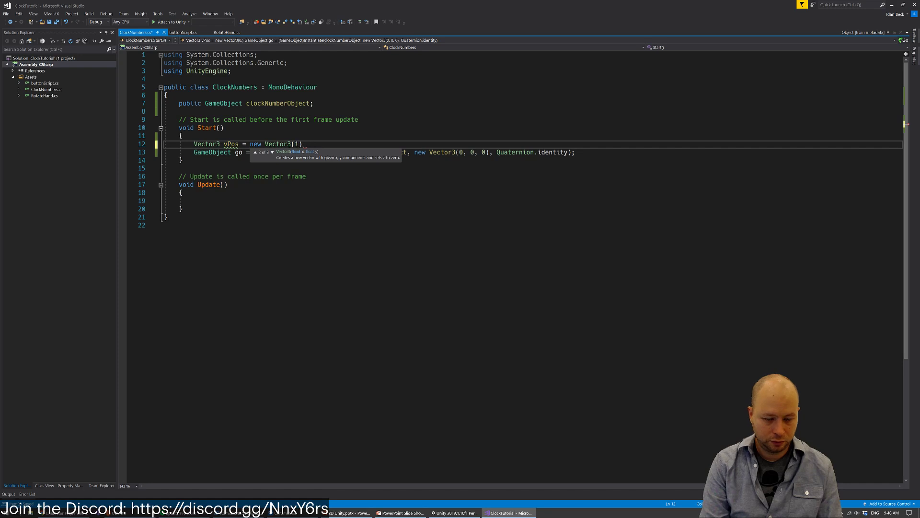
text(, 1, )
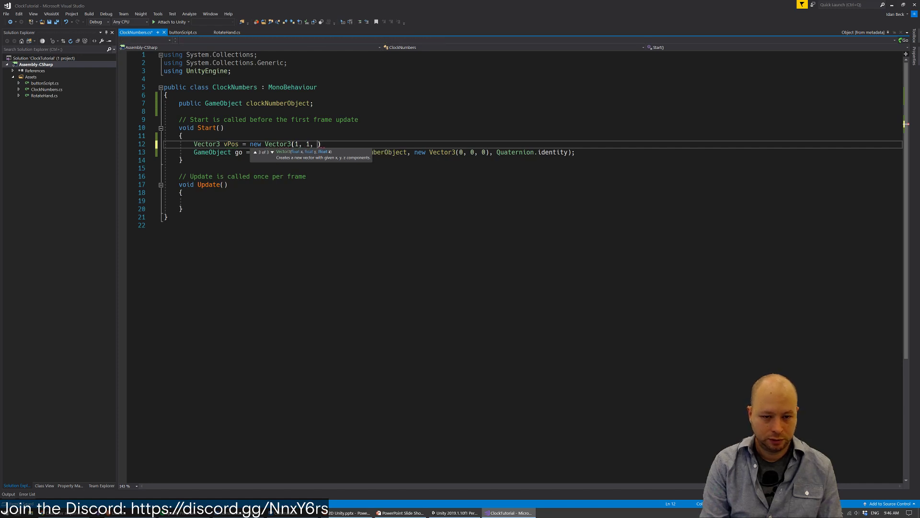
text(0;)
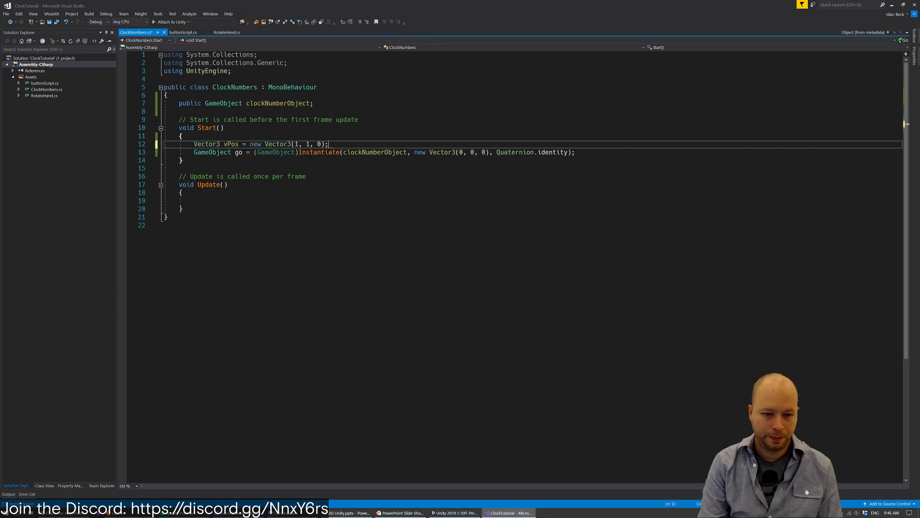
Replace the new Vector3(0, 0, 0) argument in the Instantiate call with vPos and save the script
click(343, 152)
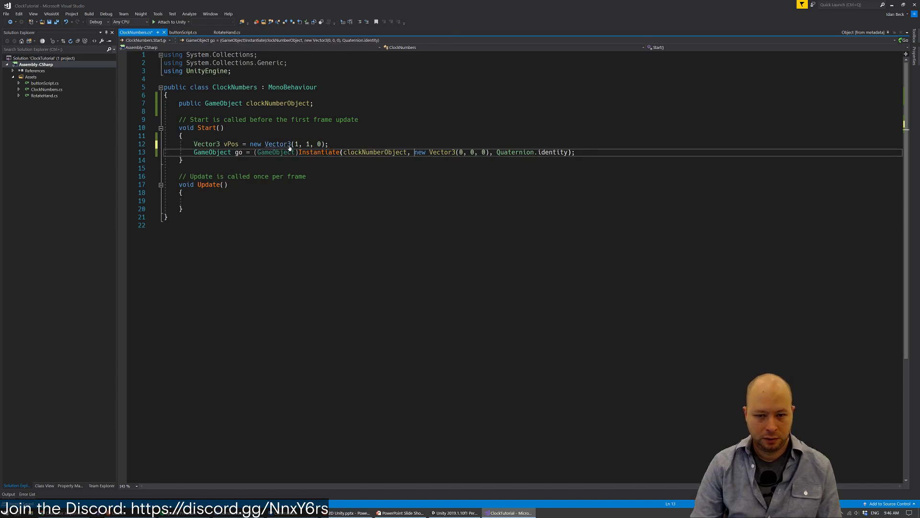
drag(414, 152, 459, 152)
key(shift+Right)
key(shift+Right)
key(shift+Right)
key(shift+Right)
key(shift+Right)
key(shift+Right)
key(shift+Right)
key(shift+Right)
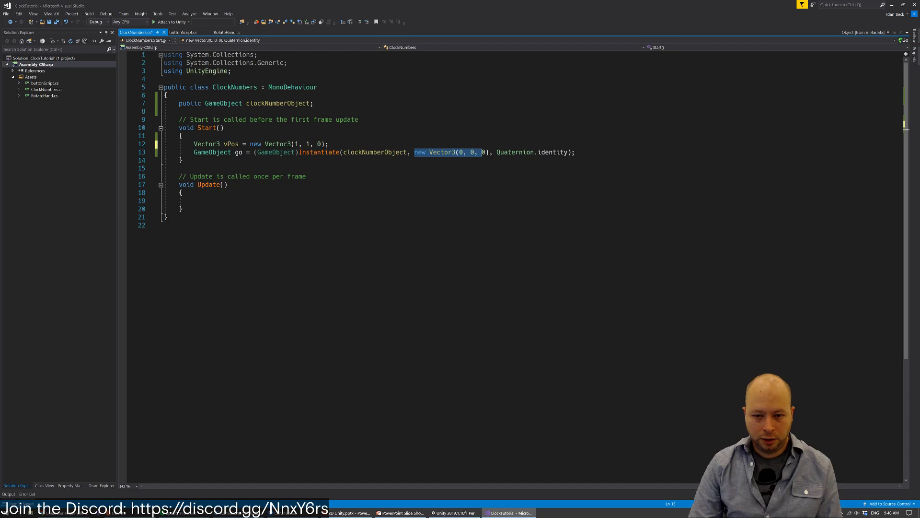
text(vPO)
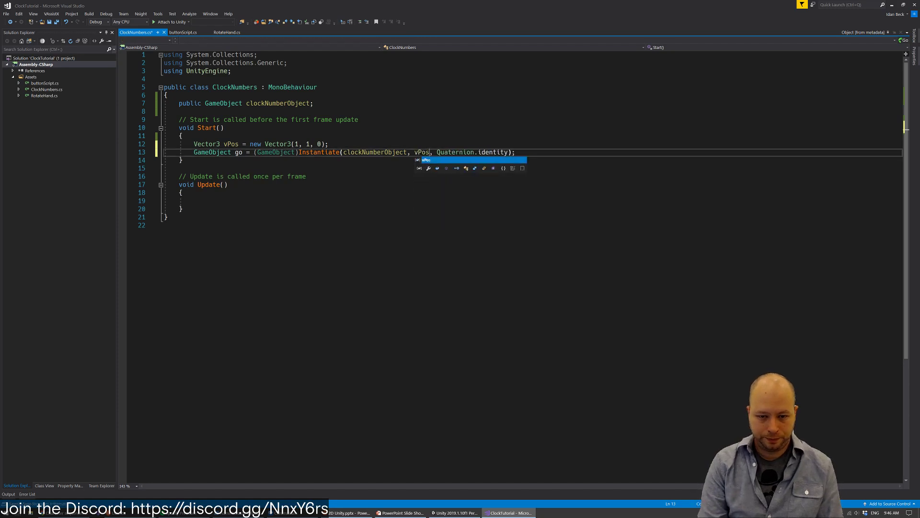
key(Tab)
click(374, 152)
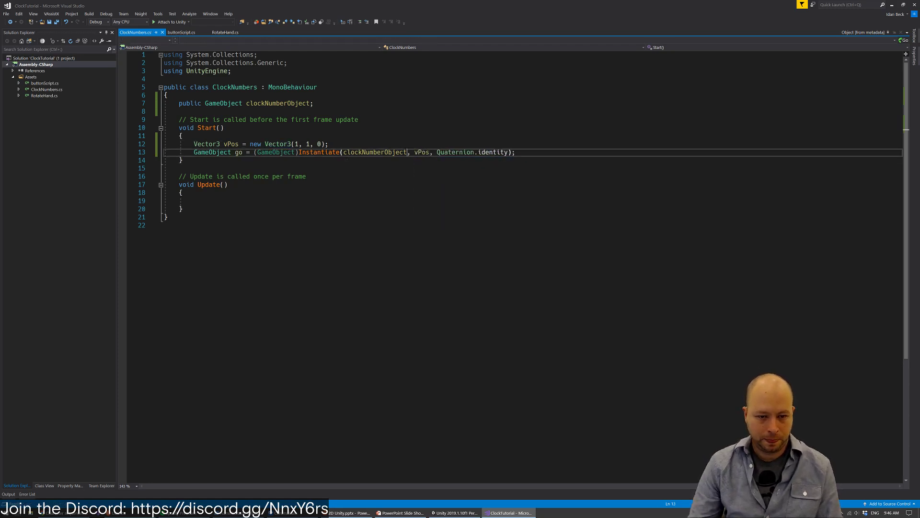
Switch to Unity, run the scene in play mode to test the instantiation, stop it, and return to the ClockNumbers script
key(alt+Tab)
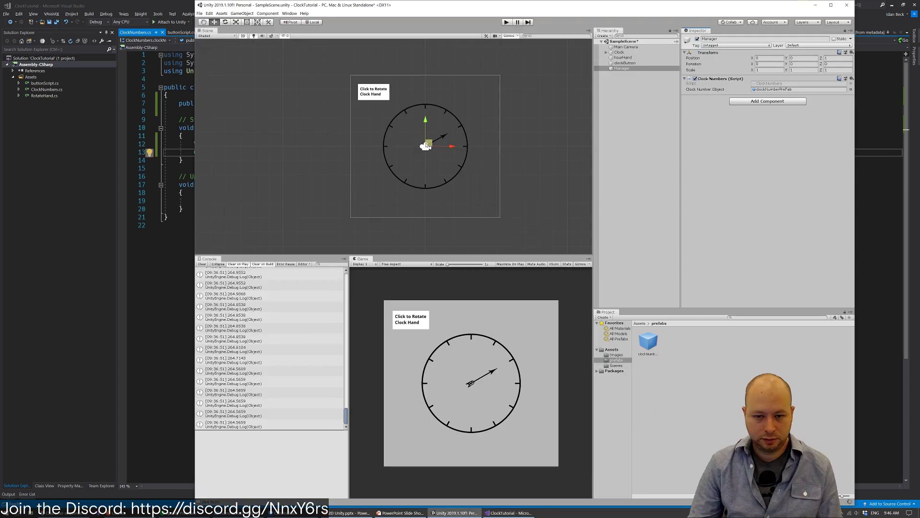
click(506, 22)
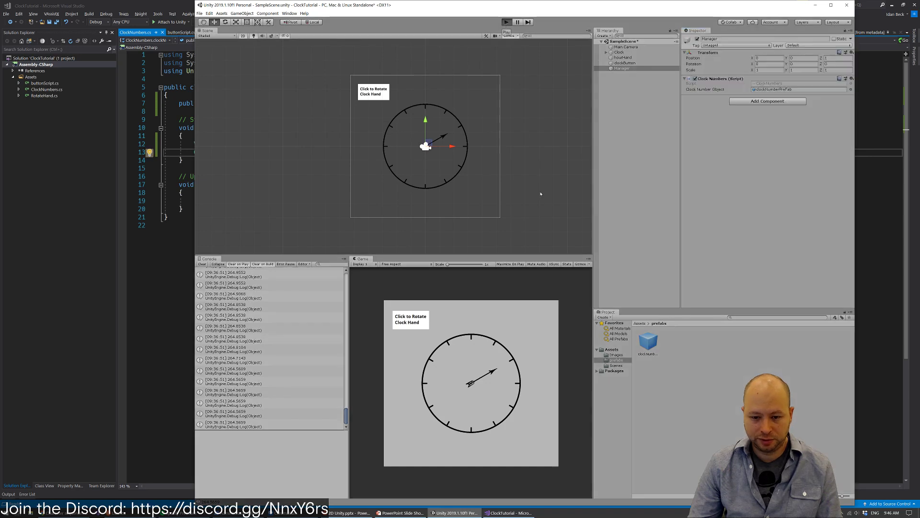
key(ctrl+p)
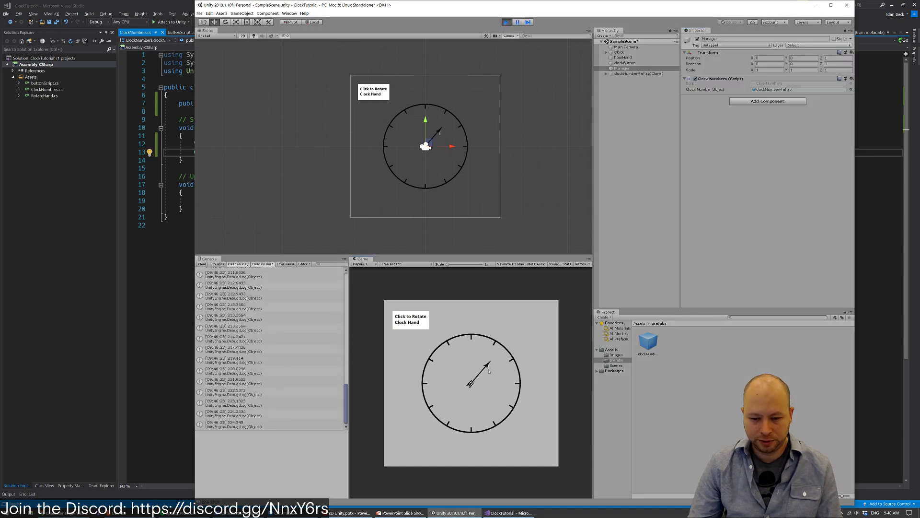
key(ctrl+p)
key(alt+Tab)
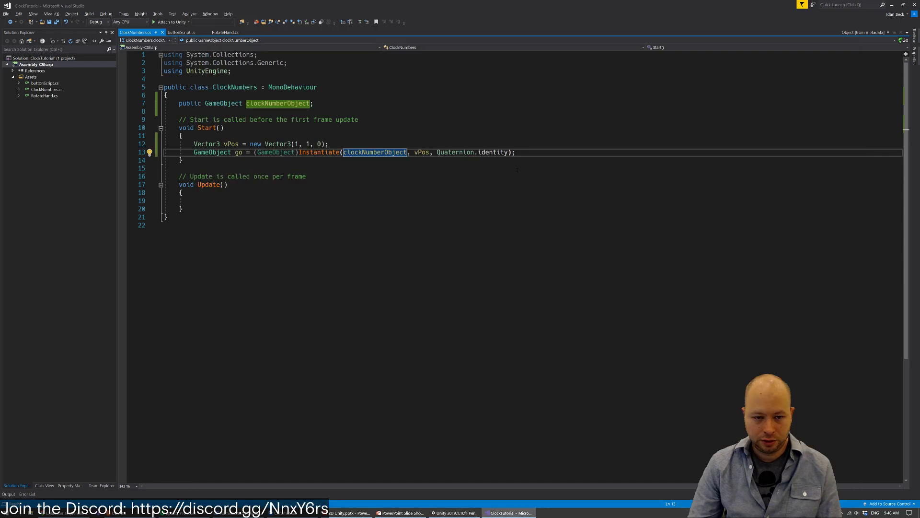
click(543, 153)
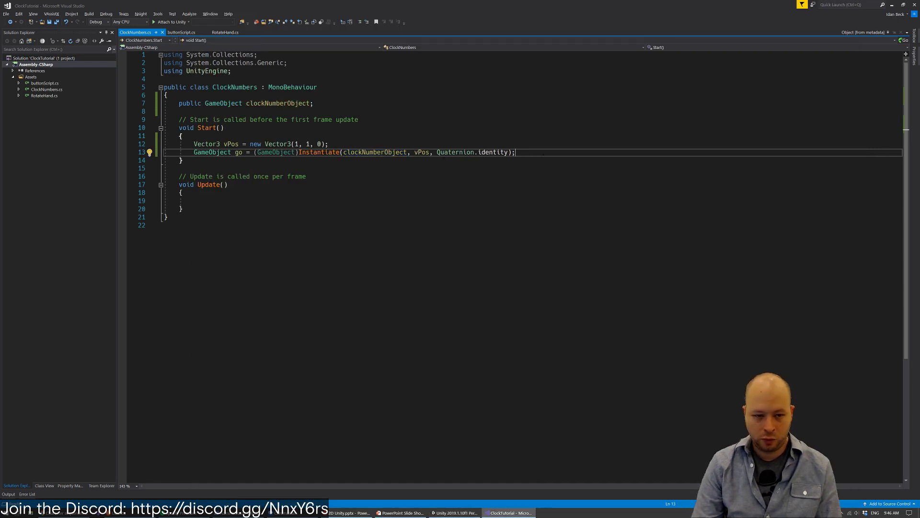
key(Return)
key(Return)
text(for)
key(BackSpace)
key(BackSpace)
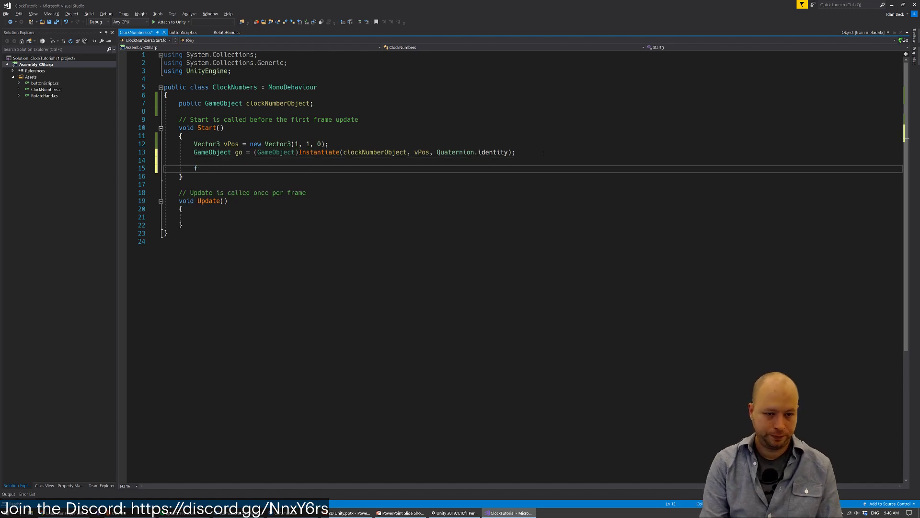
key(BackSpace)
Insert the loop opening for(int i = 0; i < 5; i++) { above the vPos declaration in Start
key(Up)
key(Up)
key(Up)
key(Return)
key(Return)
key(Up)
text(for)
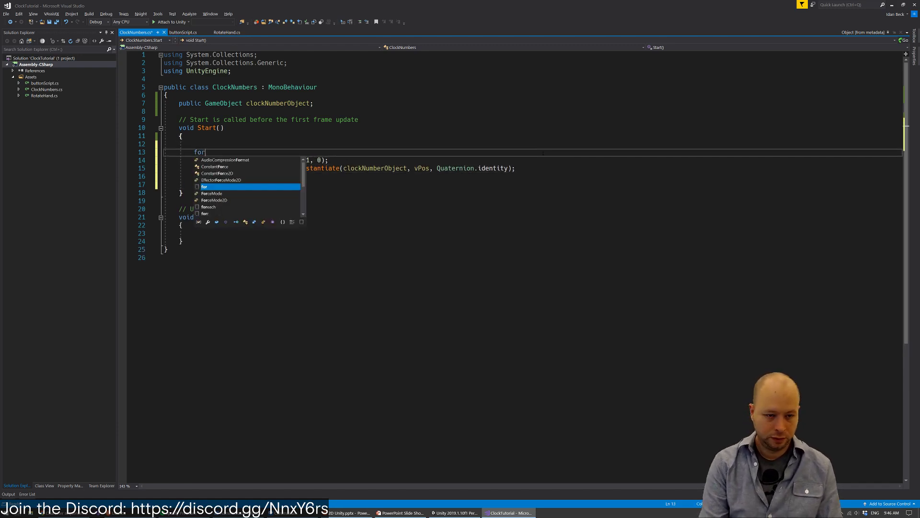
text((int i = )
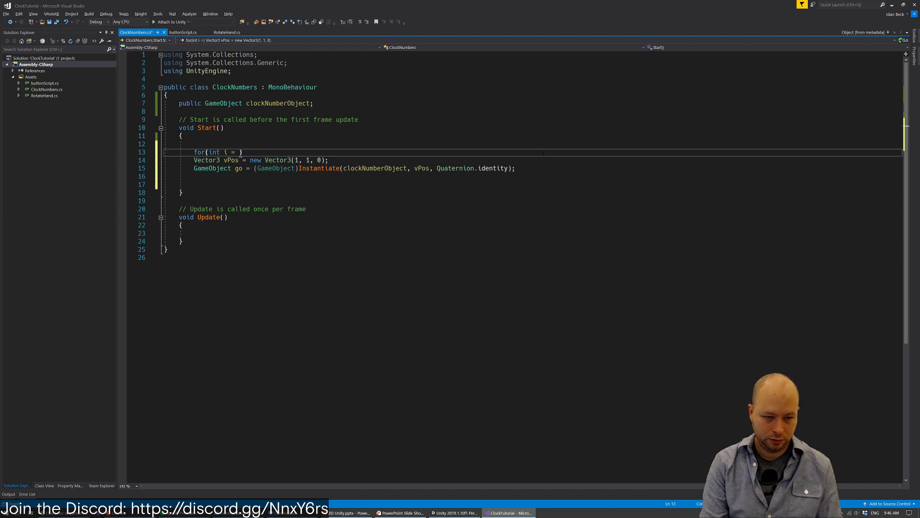
text(0; i < )
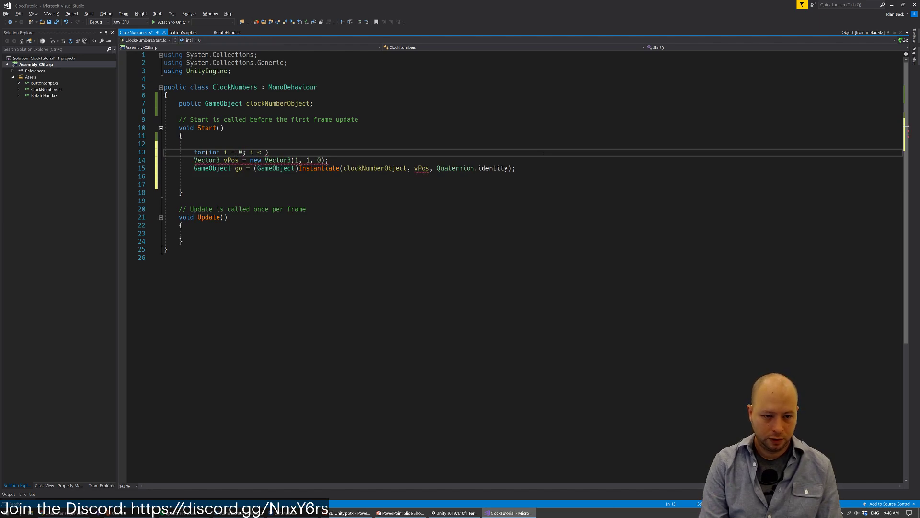
text(5;)
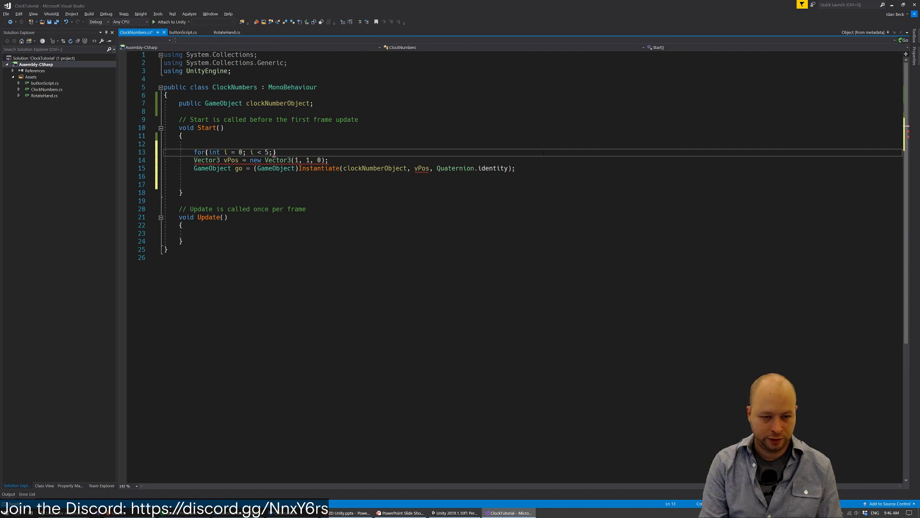
text( i++1))
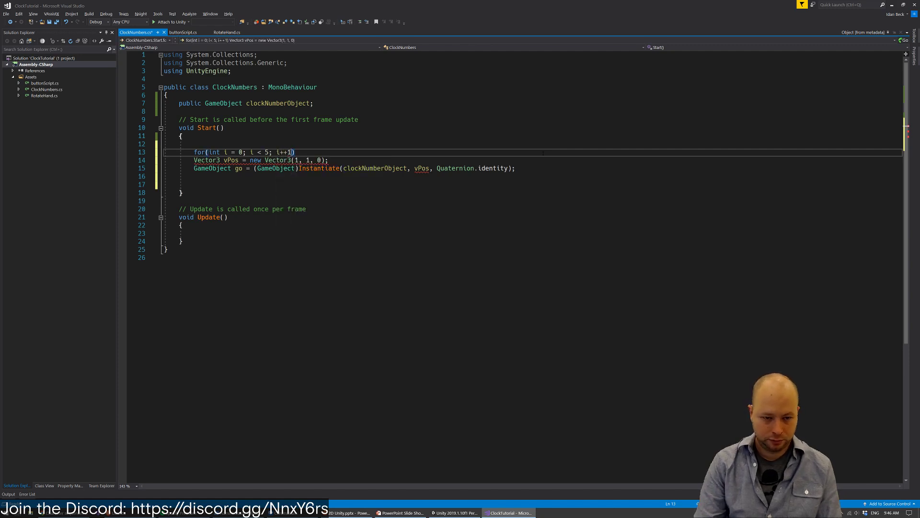
key(BackSpace)
key(BackSpace)
text() {)
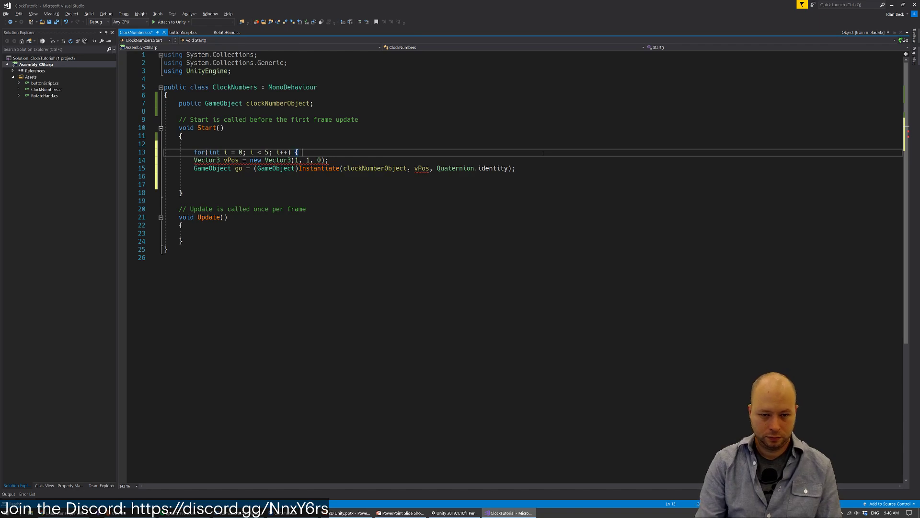
Close the for loop with a brace after the Instantiate statement so it encloses both existing lines
key(Down)
key(Down)
key(End)
key(Return)
text(})
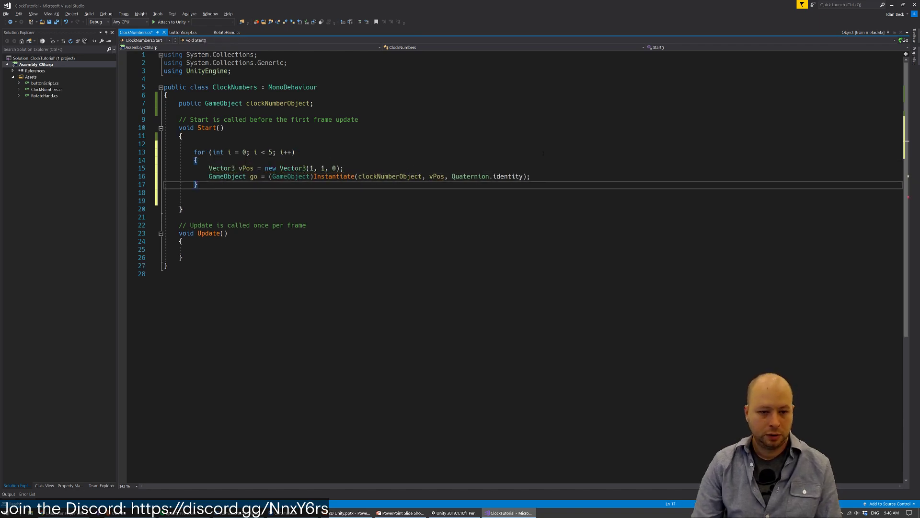
Replace the first argument of the vPos Vector3 in the loop with i and save the script
key(Up)
key(Up)
key(Left)
key(Left)
key(Left)
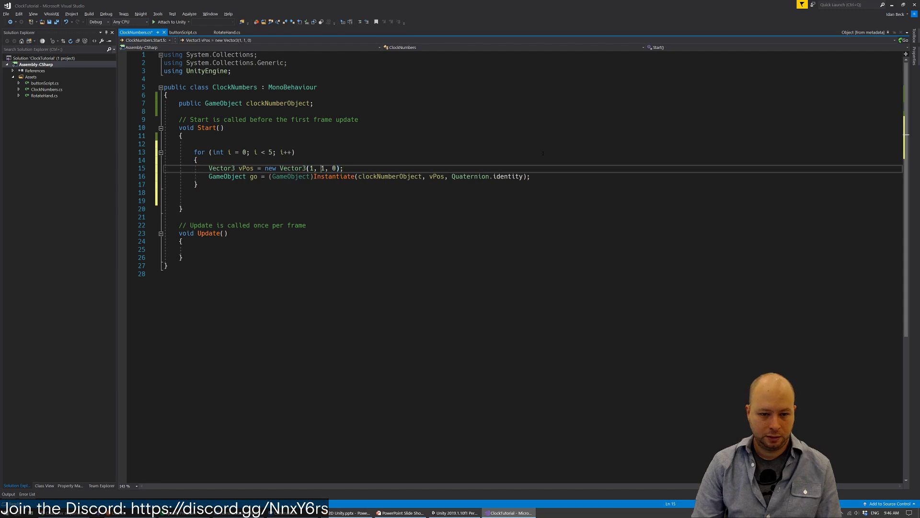
key(BackSpace)
text(i)
key(ctrl+s)
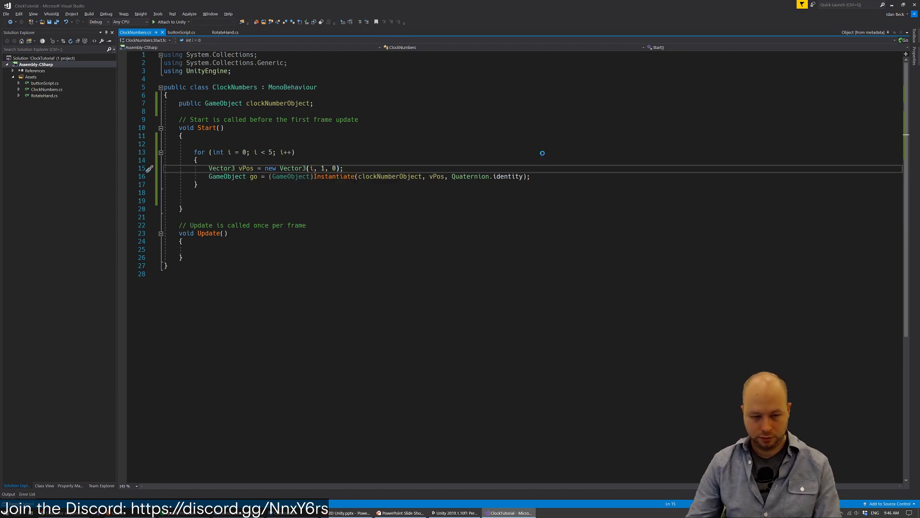
Switch to Unity, run the scene in play mode to check the spacing of the number prefabs, stop it, and return to the script
key(alt+Tab)
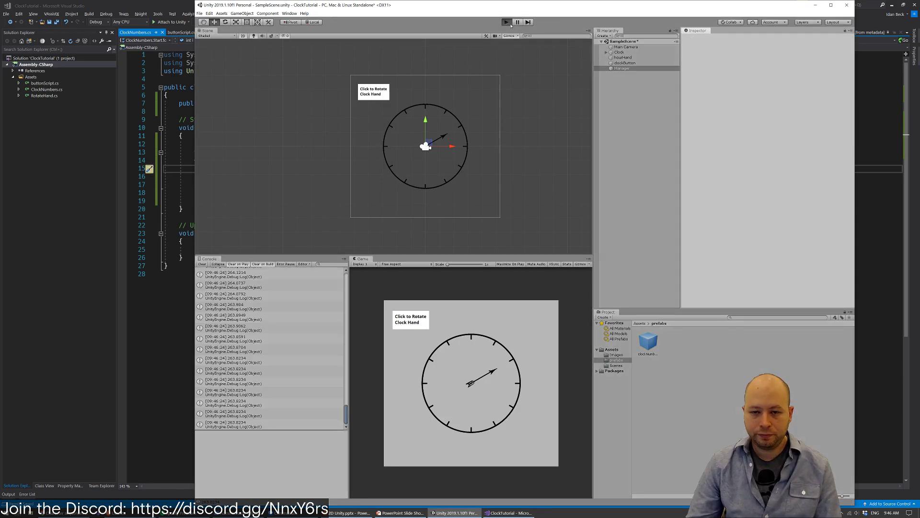
key(ctrl+p)
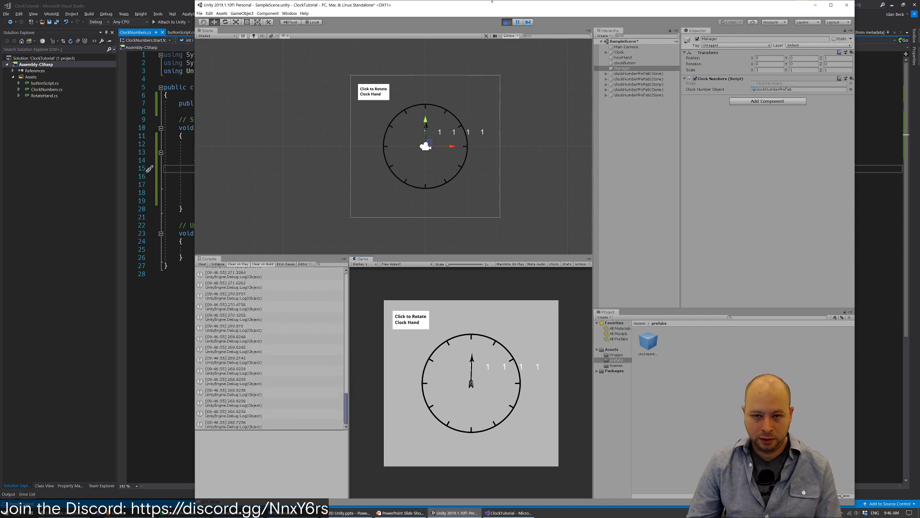
click(507, 22)
key(alt+Tab)
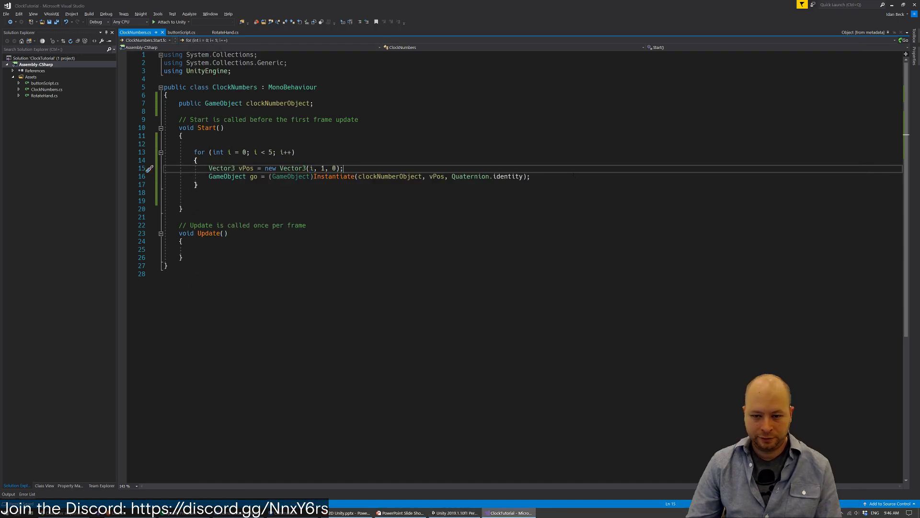
Below the Instantiate line in the loop, start a new statement with go.GetComponentInChildren<TextMesh>
click(576, 176)
key(Return)
key(Return)
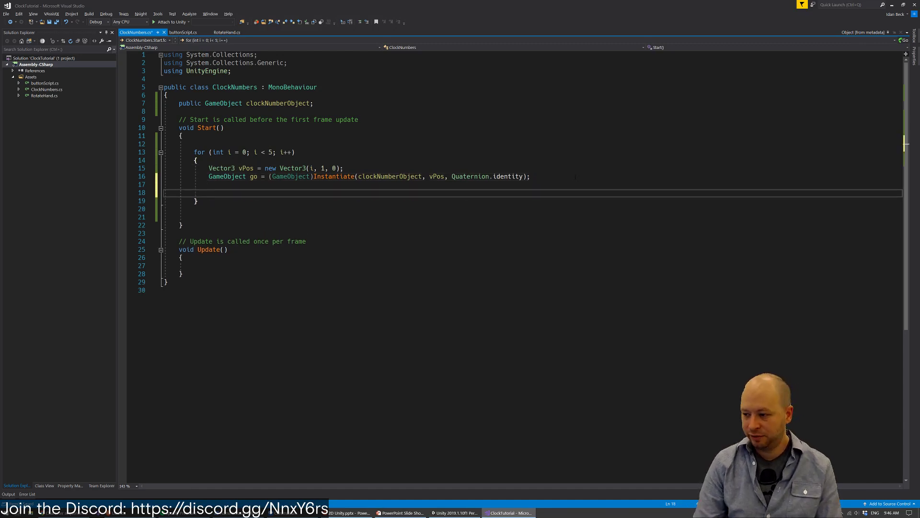
text(go.Game)
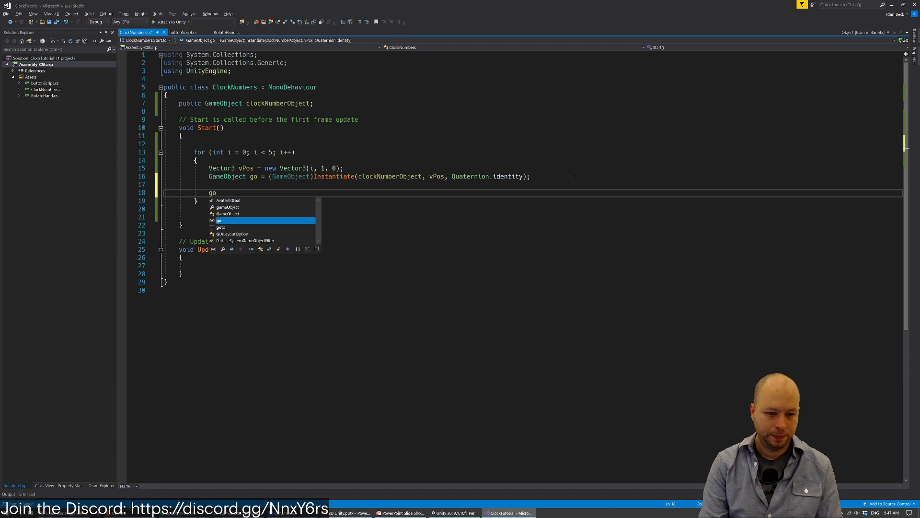
key(BackSpace)
key(BackSpace)
key(BackSpace)
text(etCompo)
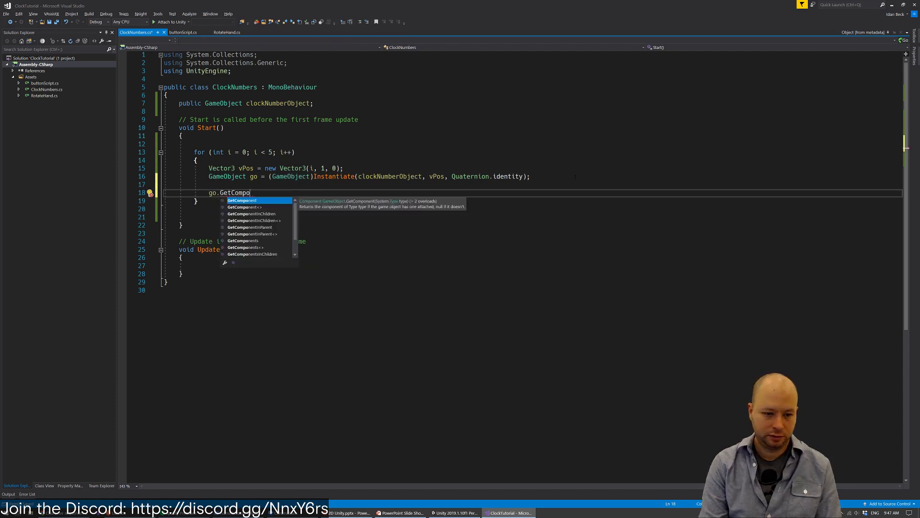
key(Down)
key(Down)
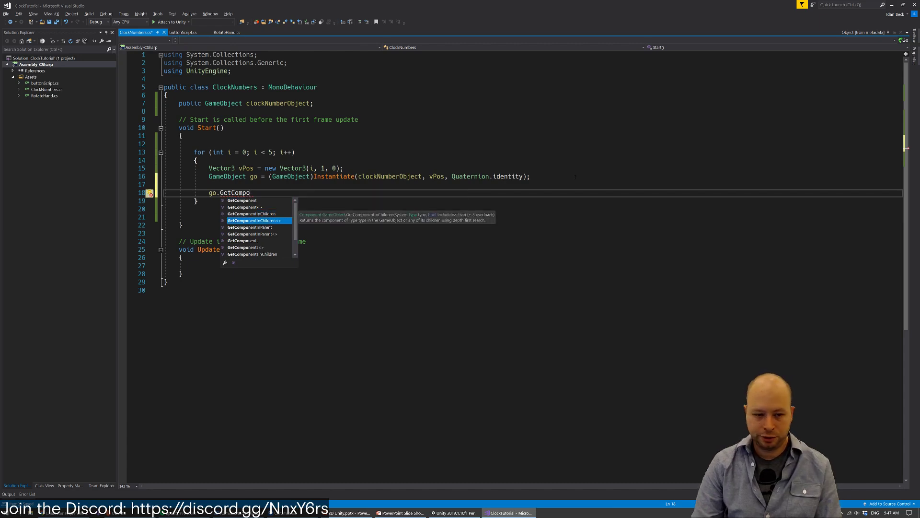
key(Tab)
text(<TextMesh)
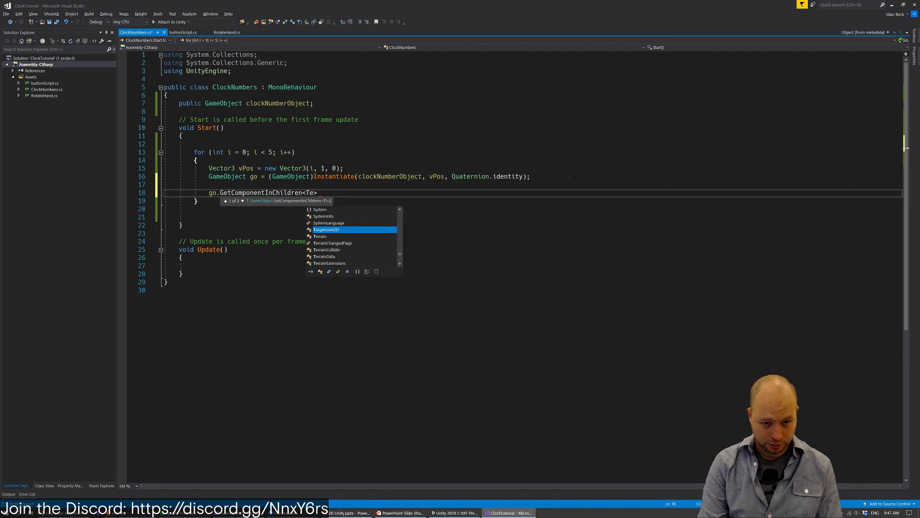
text(>)
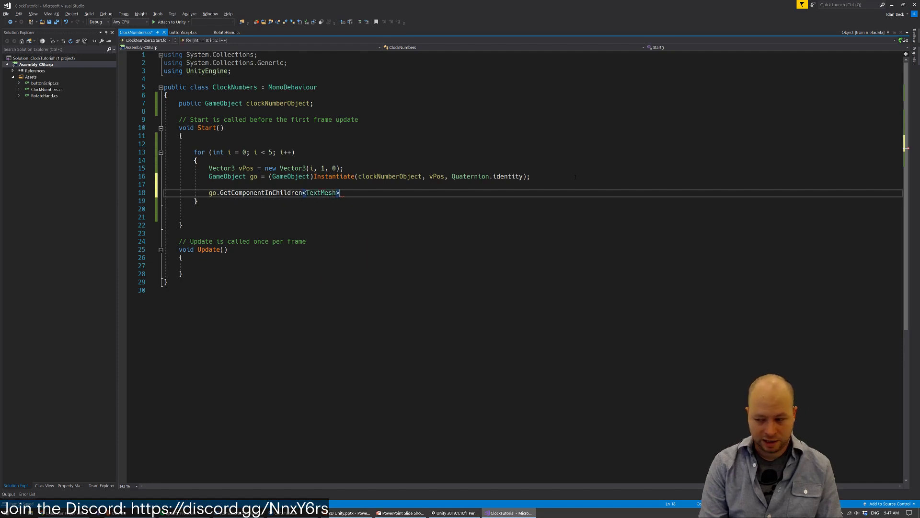
Complete the TextMesh statement with .text = "sup" + i.ToString(); and save the script
text(.text )
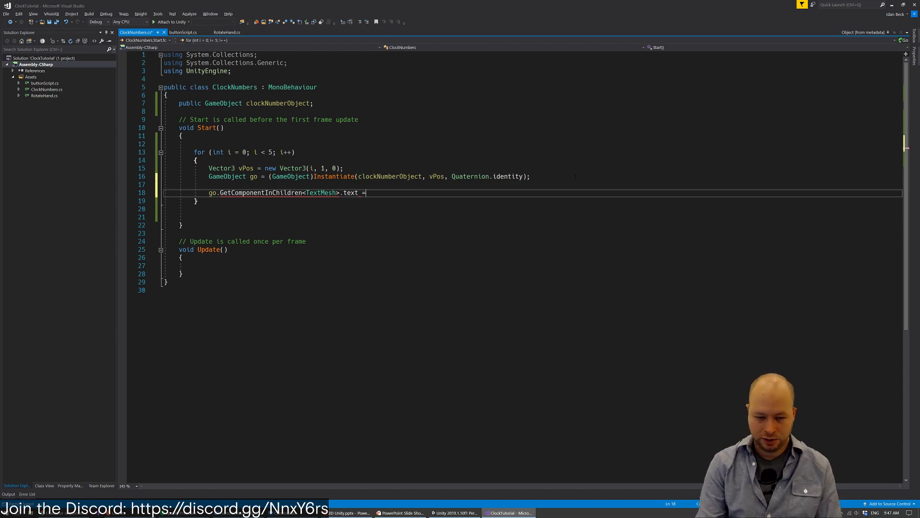
text(= ")
key(BackSpace)
text("sup)
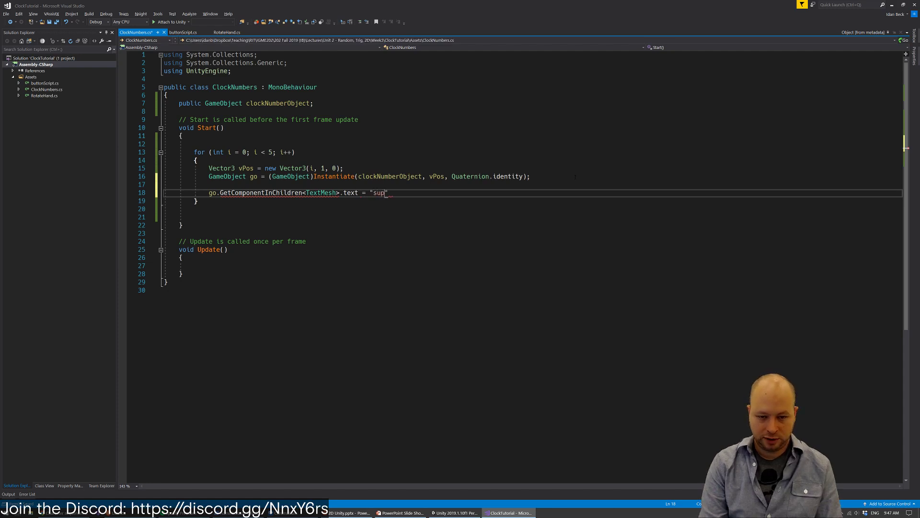
key(Down)
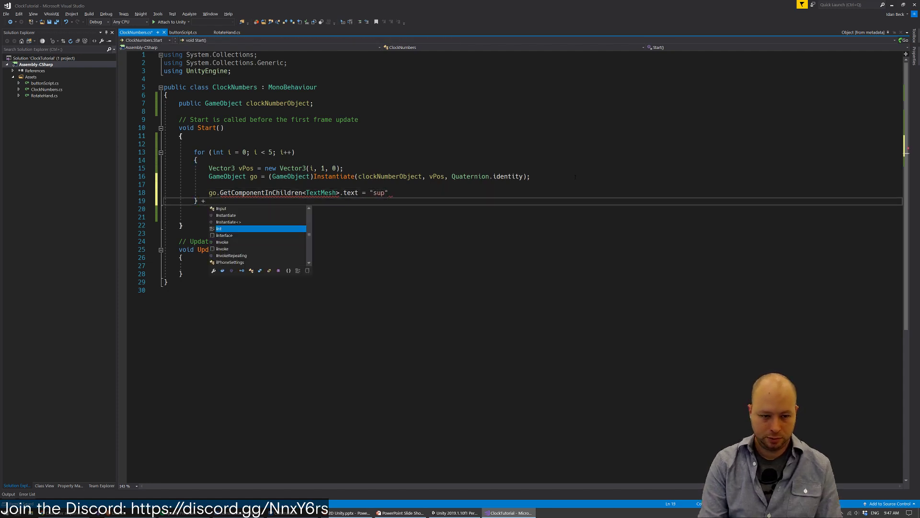
key(Up)
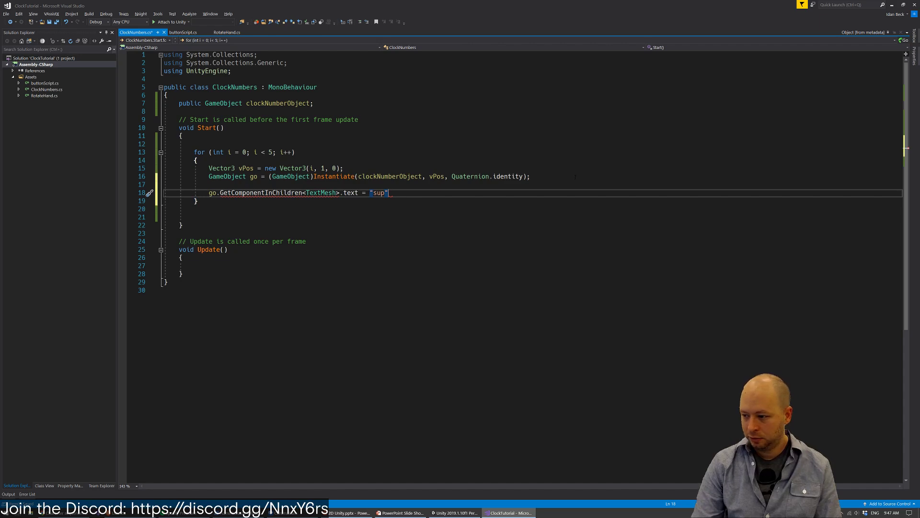
text(+ i.T)
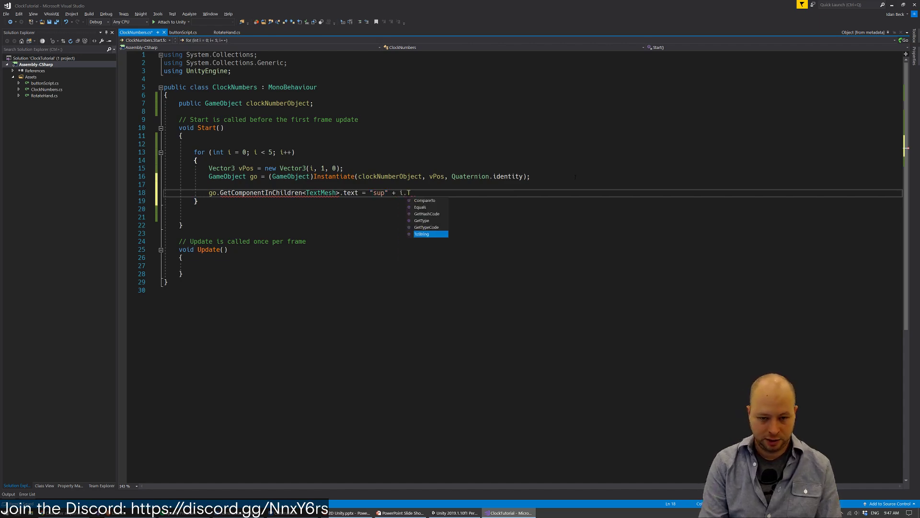
text(oString();)
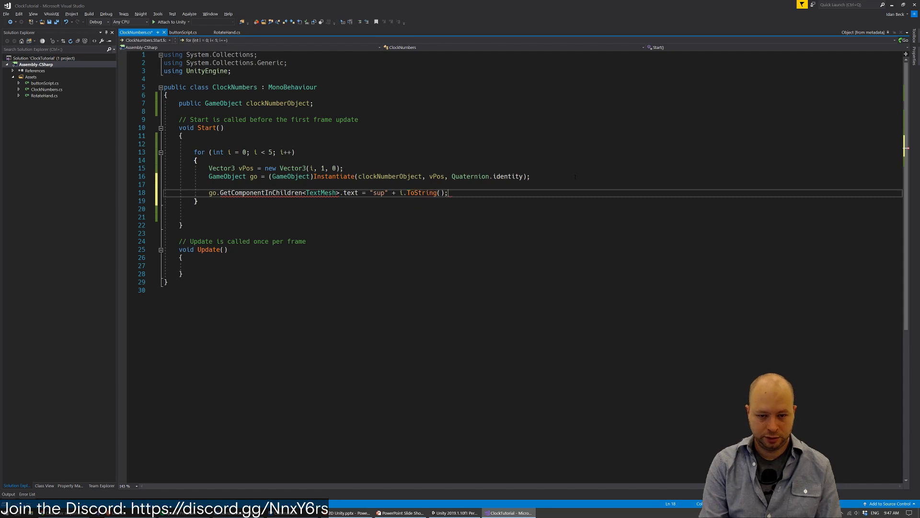
key(ctrl+s)
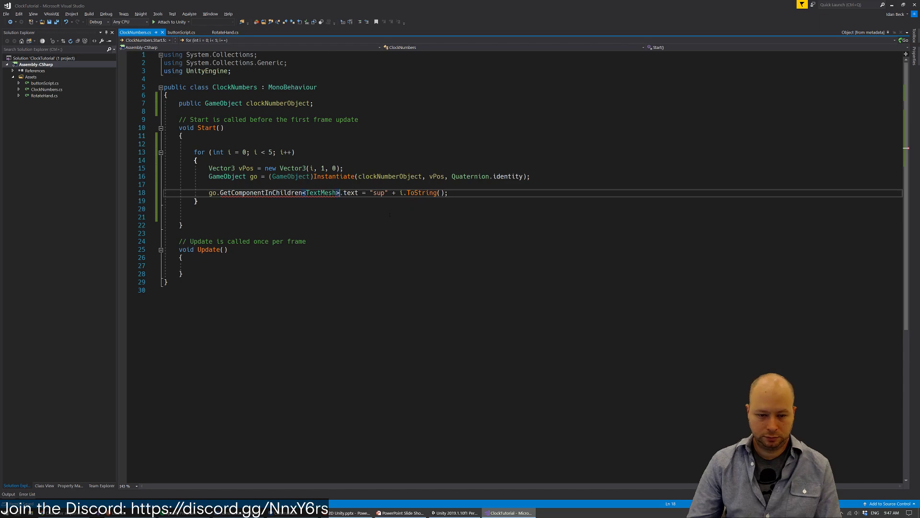
Add the missing call parentheses () after GetComponentInChildren<TextMesh> and save the script
text(()
click(432, 168)
key(ctrl+s)
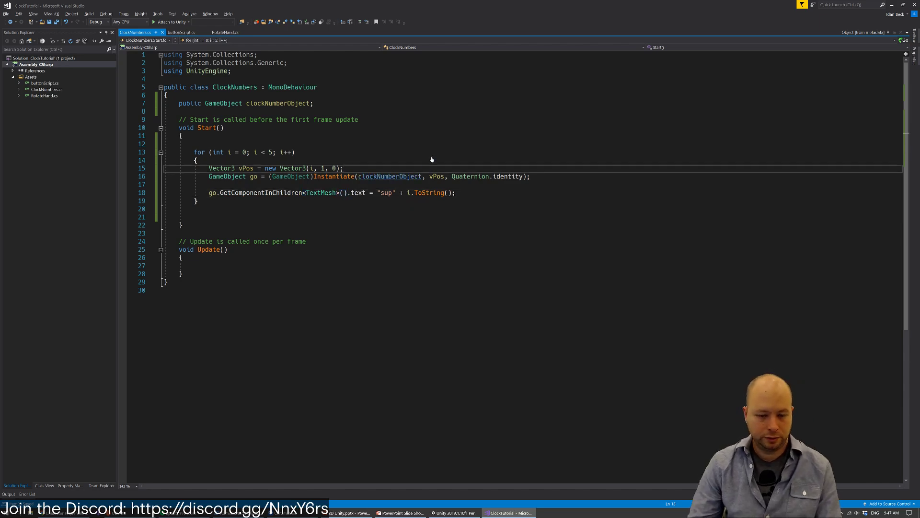
click(427, 192)
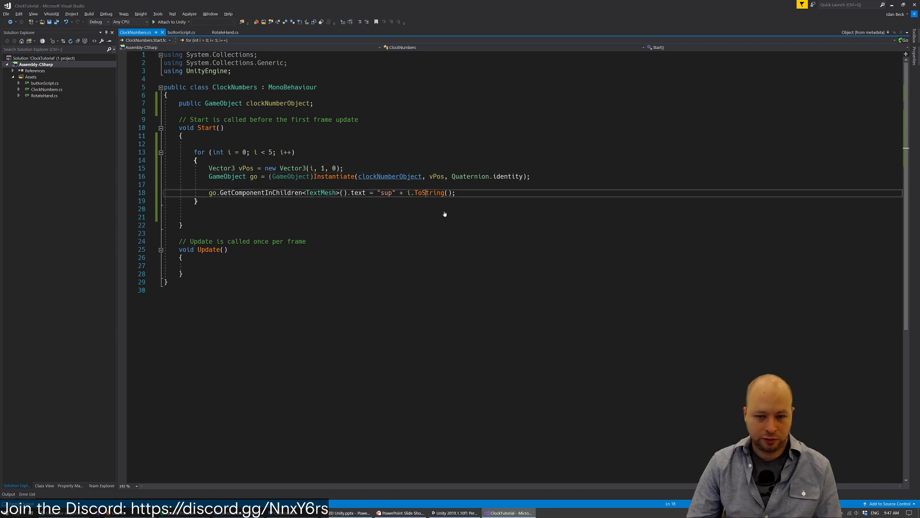
Switch to Unity, run the scene in play mode to check the text labels, stop it, and return to the script
key(alt+Tab)
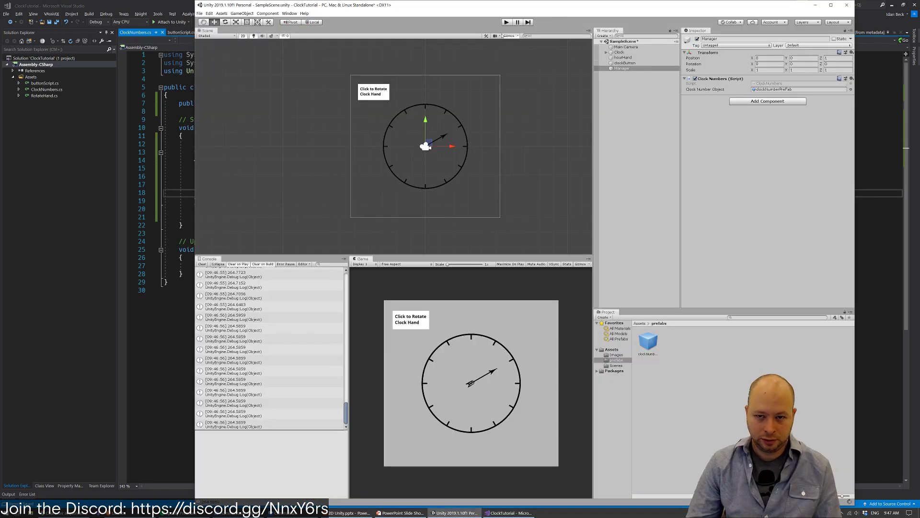
click(506, 22)
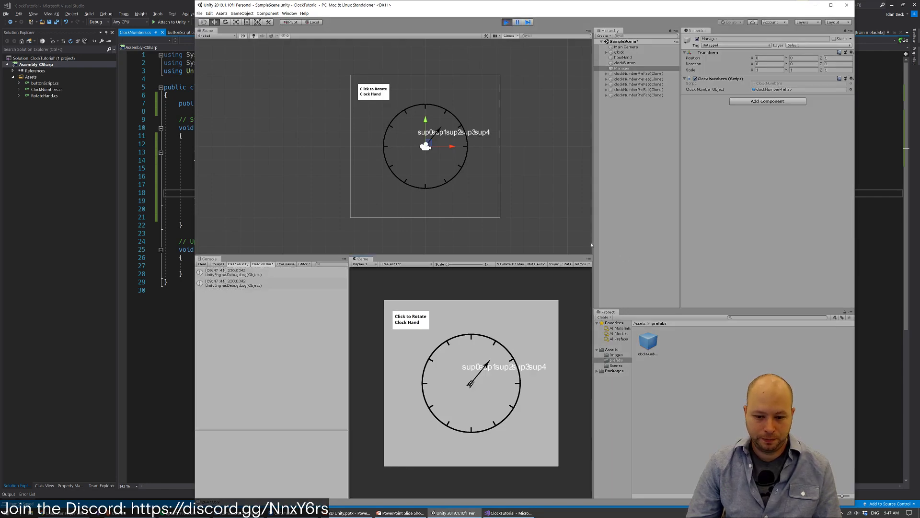
click(507, 22)
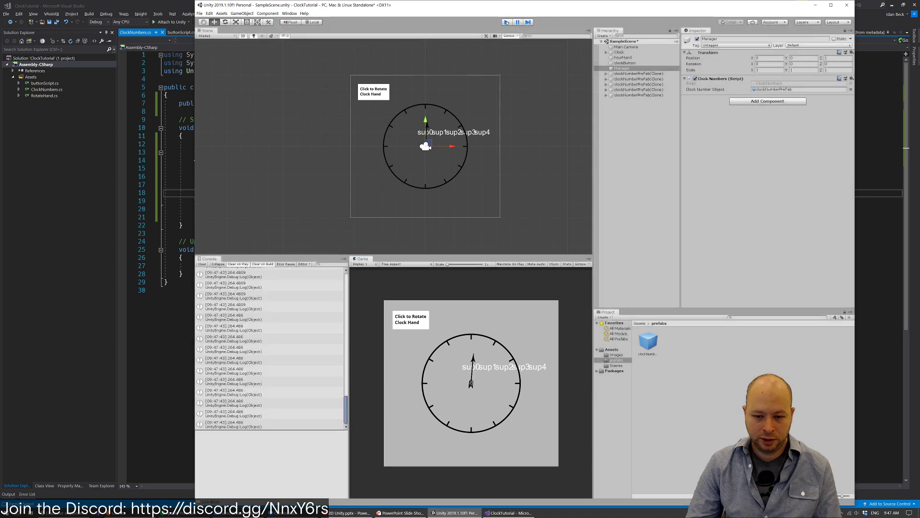
key(alt+Tab)
Insert a blank line between the vPos declaration and the Instantiate statement in the loop
key(Up)
key(Up)
key(Up)
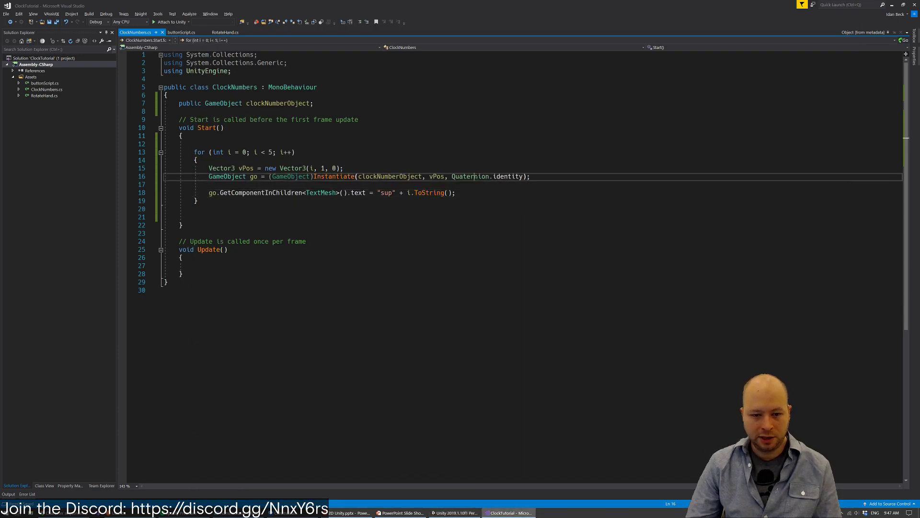
key(Return)
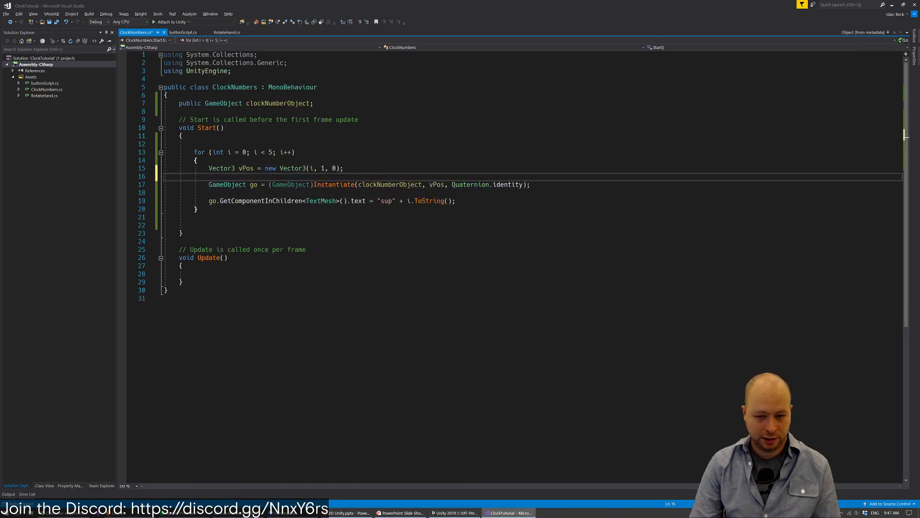
Examine the vPos declaration and how it uses the loop variable i
key(Down)
key(Up)
key(Up)
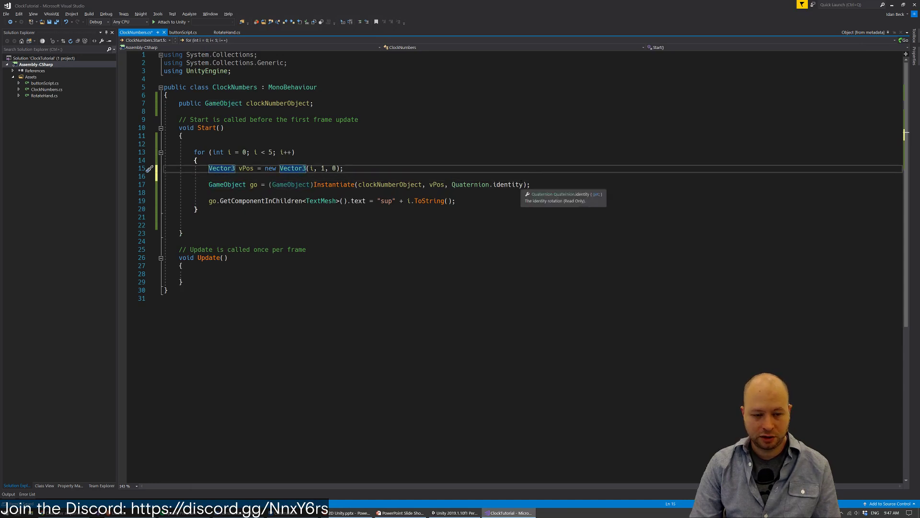
key(End)
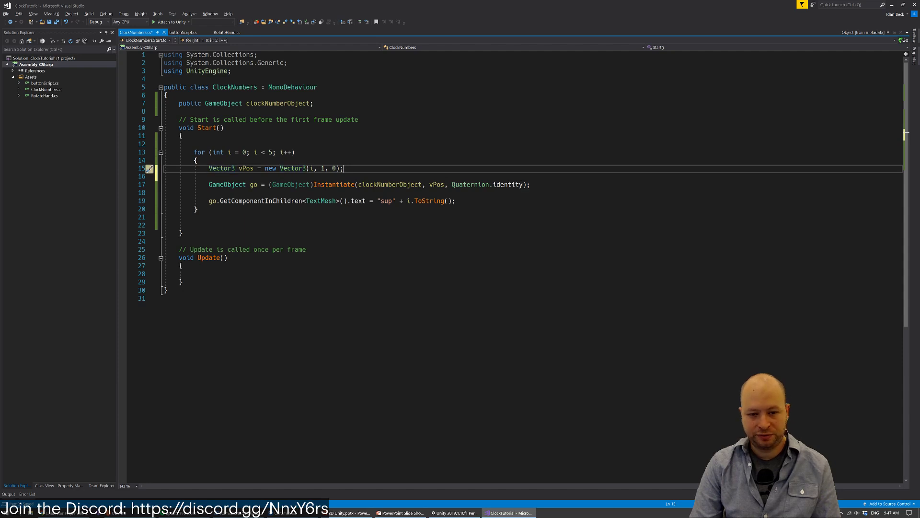
key(shift+Home)
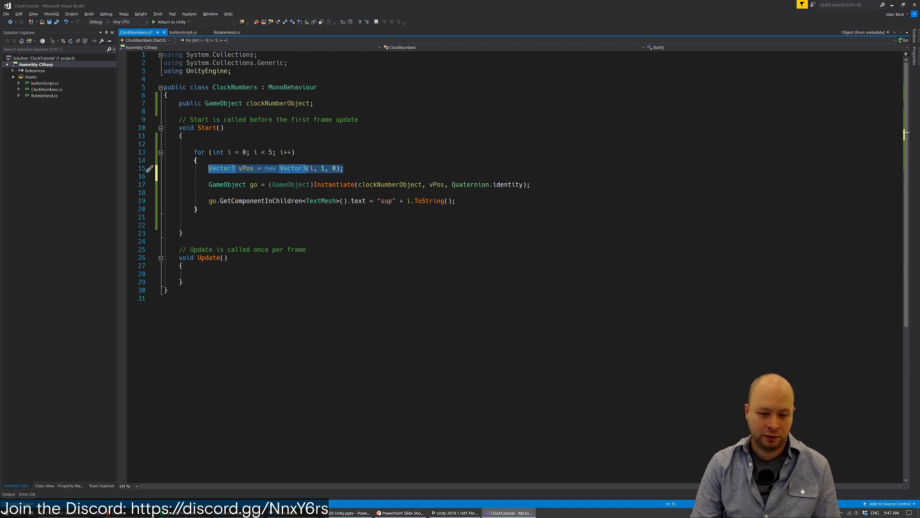
key(Right)
key(Up)
key(Up)
key(Down)
key(Down)
key(Down)
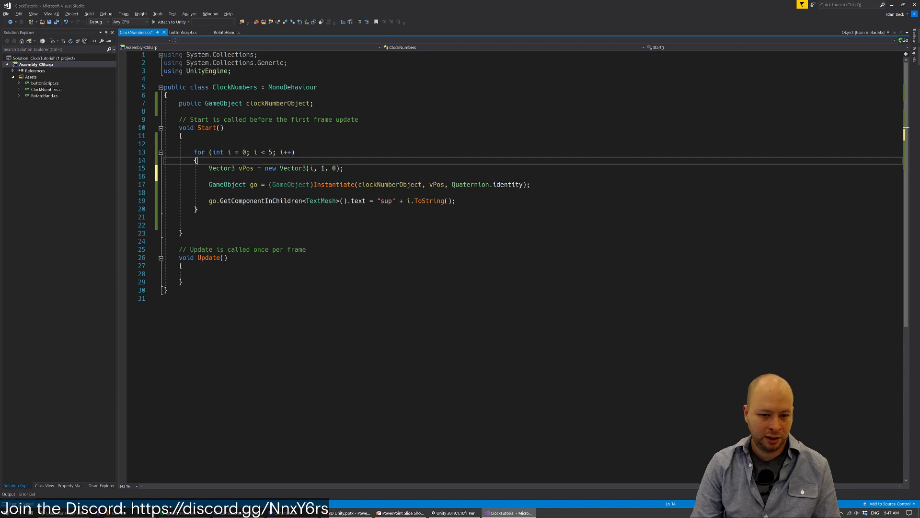
key(Down)
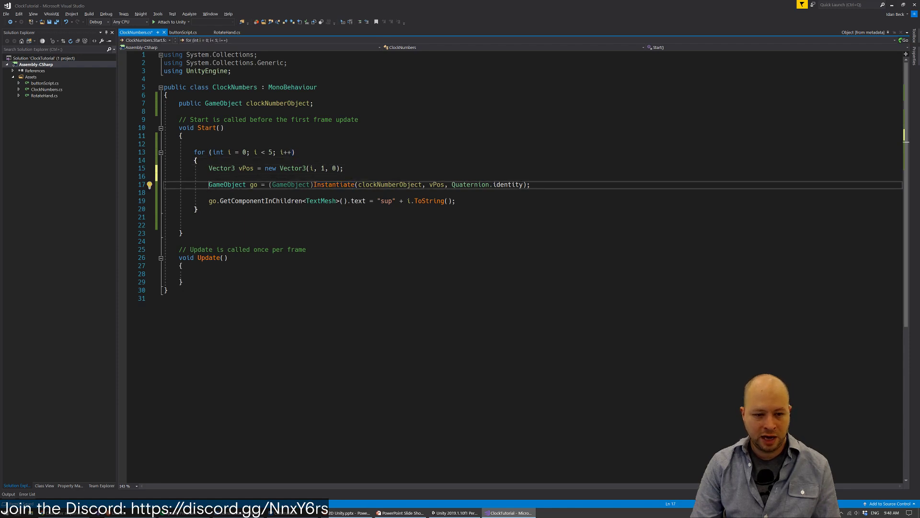
Examine the Instantiate call's GameObject cast, its clockNumberObject and vPos arguments, and the public clockNumberObject declaration
key(ctrl+Right)
key(ctrl+Right)
key(ctrl+Right)
key(ctrl+Right)
key(ctrl+Right)
key(ctrl+Right)
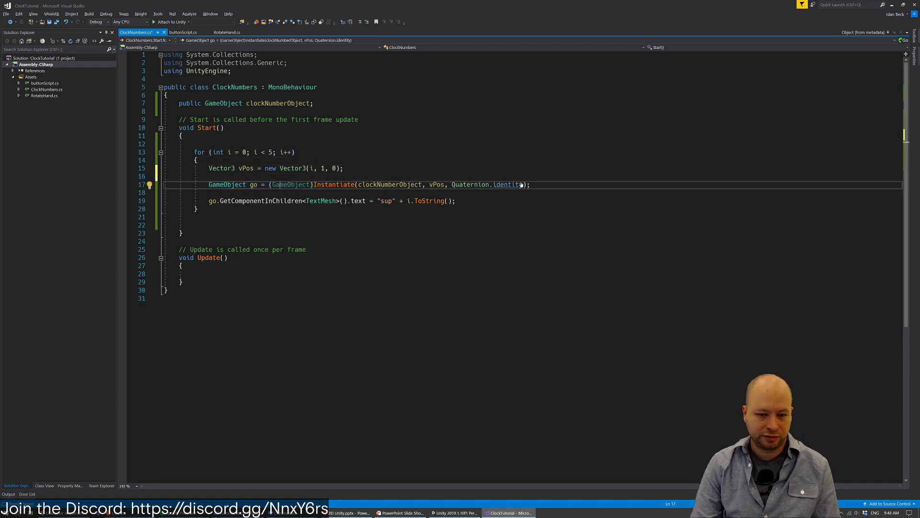
key(ctrl+Right)
key(ctrl+Right)
key(Up)
key(Up)
key(Up)
key(Up)
key(Up)
key(Up)
key(Up)
key(Up)
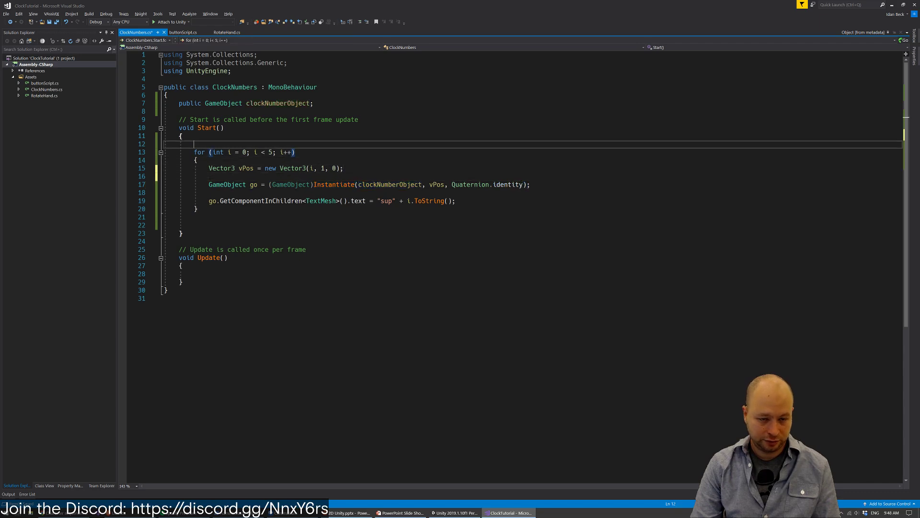
key(Up)
key(Up)
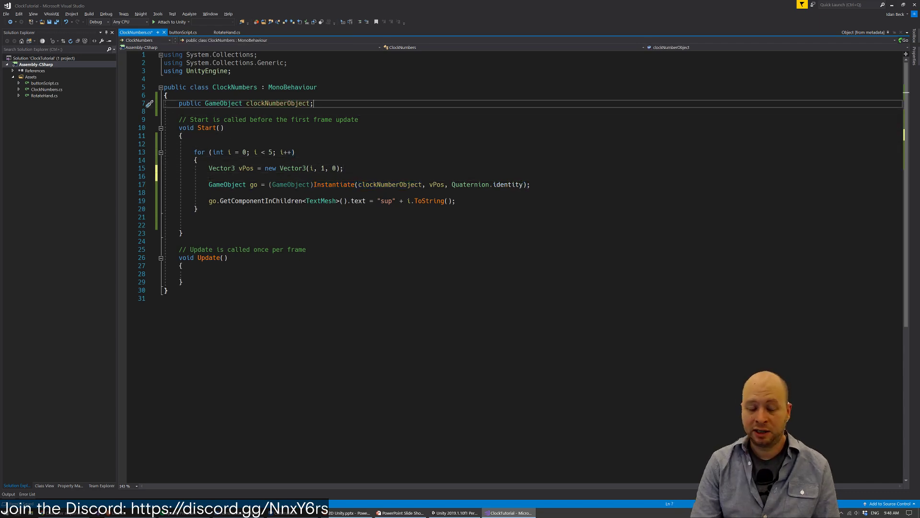
key(Down)
key(Down)
key(Down)
key(Down)
key(Down)
key(Down)
key(Down)
key(Down)
key(Down)
key(Down)
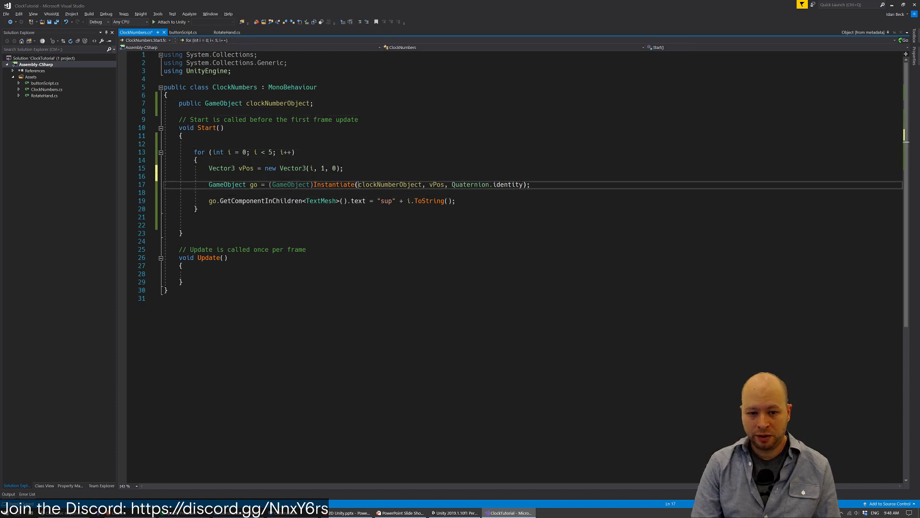
key(ctrl+Right)
key(ctrl+Right)
key(ctrl+shift+Right)
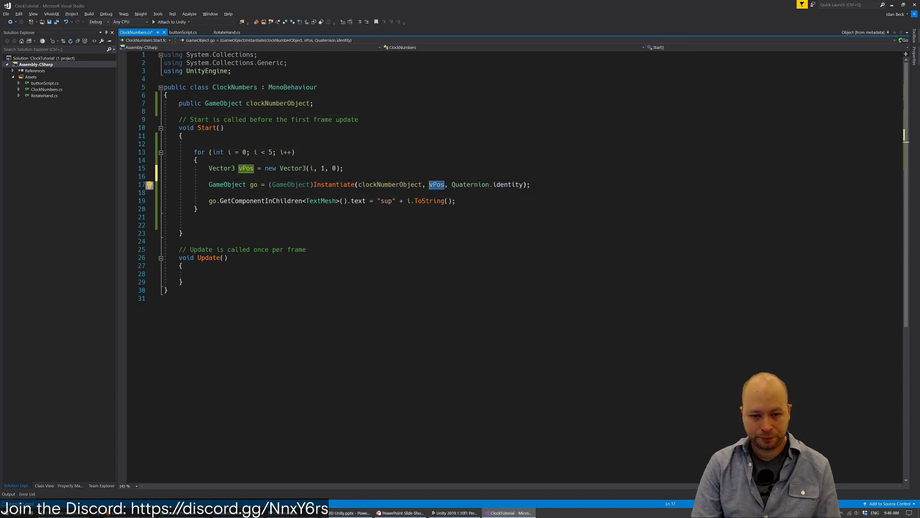
Replace Quaternion.identity in the Instantiate call with a Quaternion.Euler call whose x and y rotations are 0
key(Up)
key(Up)
key(Down)
key(Down)
key(End)
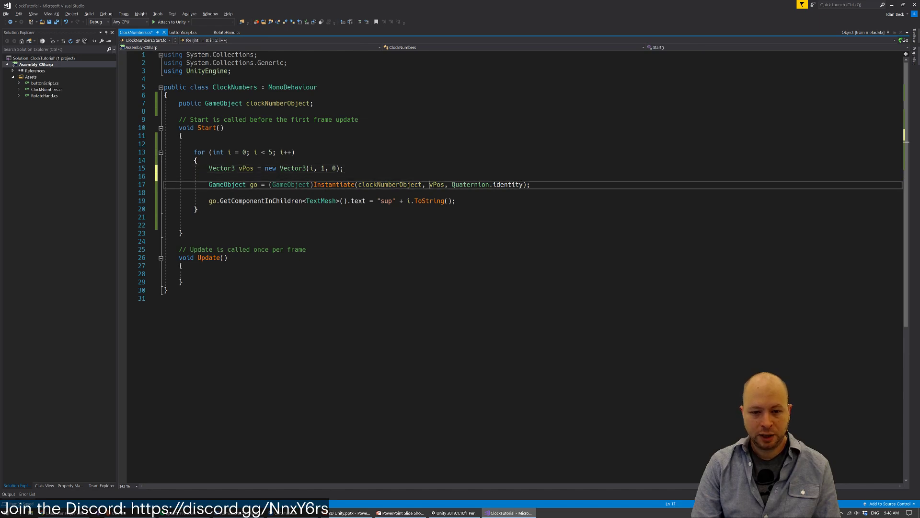
key(ctrl+shift+Left)
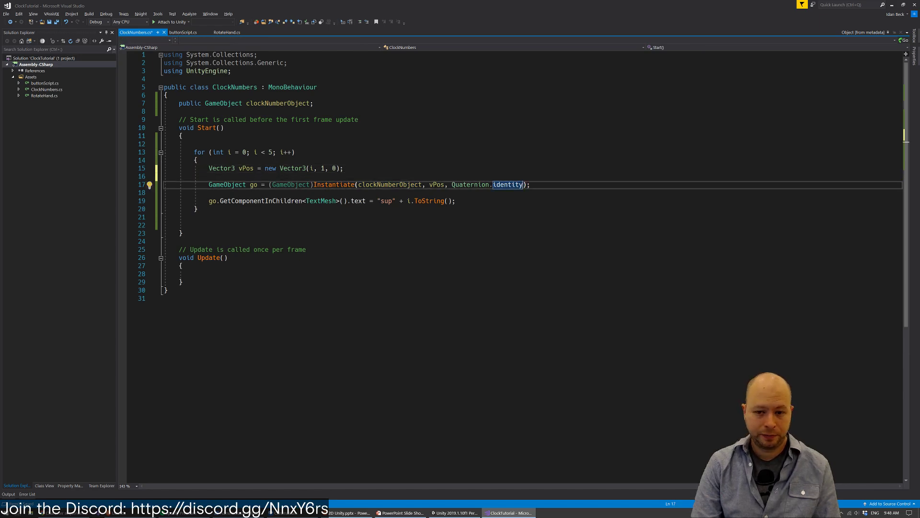
key(BackSpace)
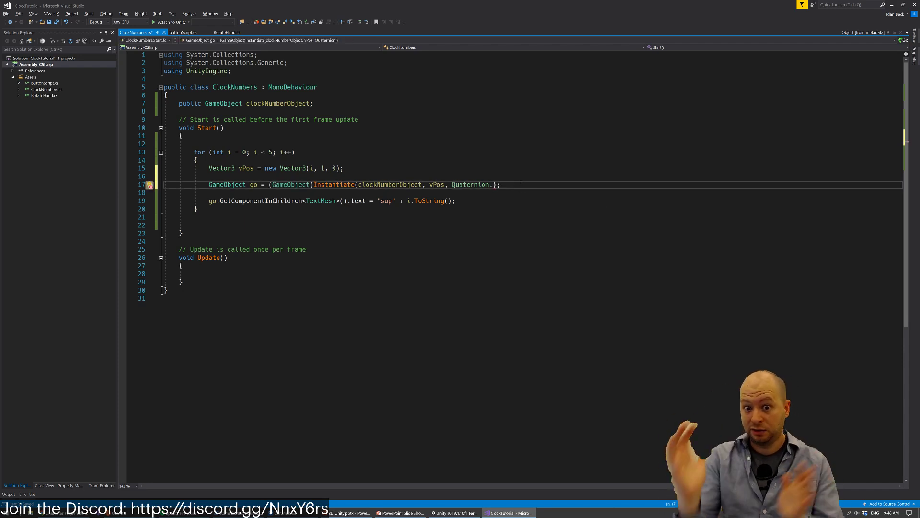
text(Euler()
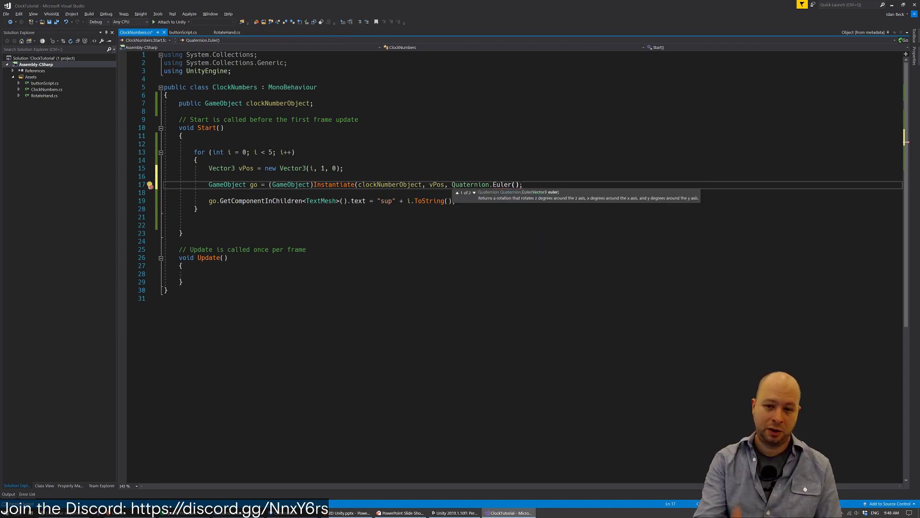
text(0, )
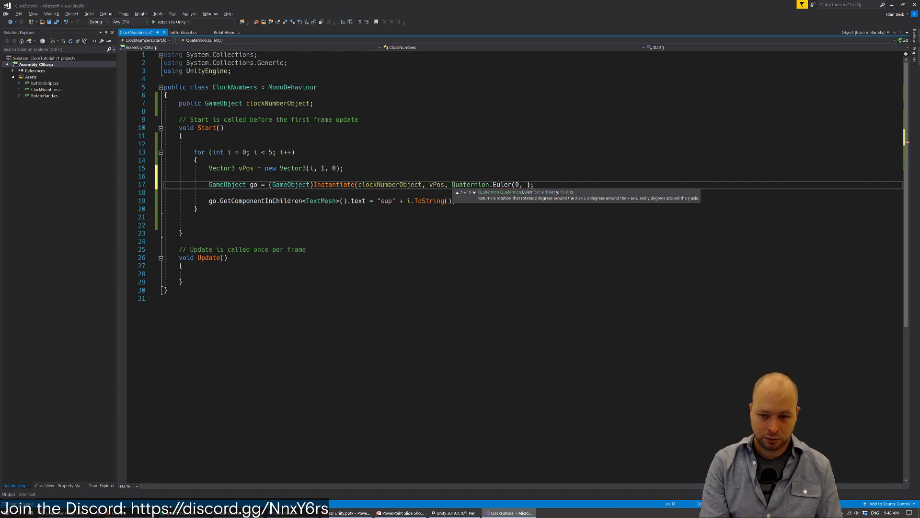
text(0,)
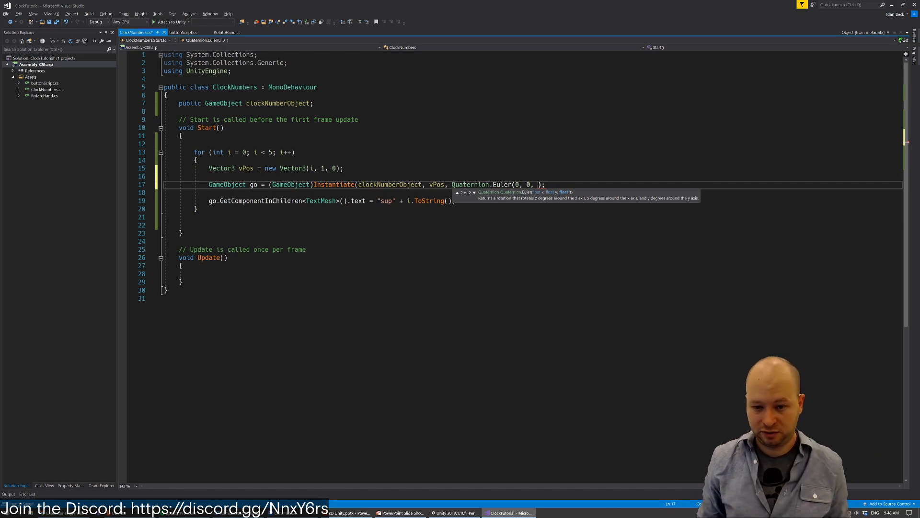
Set the Euler call's z rotation to i * (360 / 5), complete the closing parentheses, and save the script
text(i)
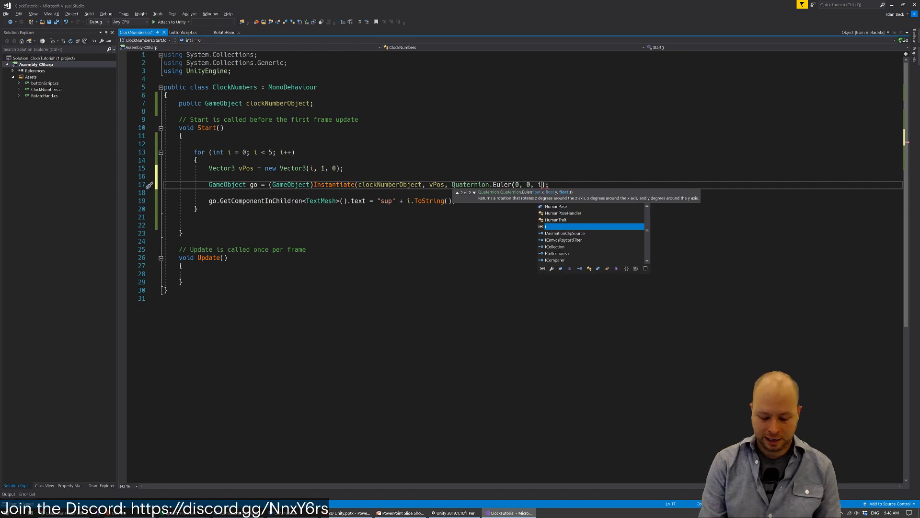
text( * )
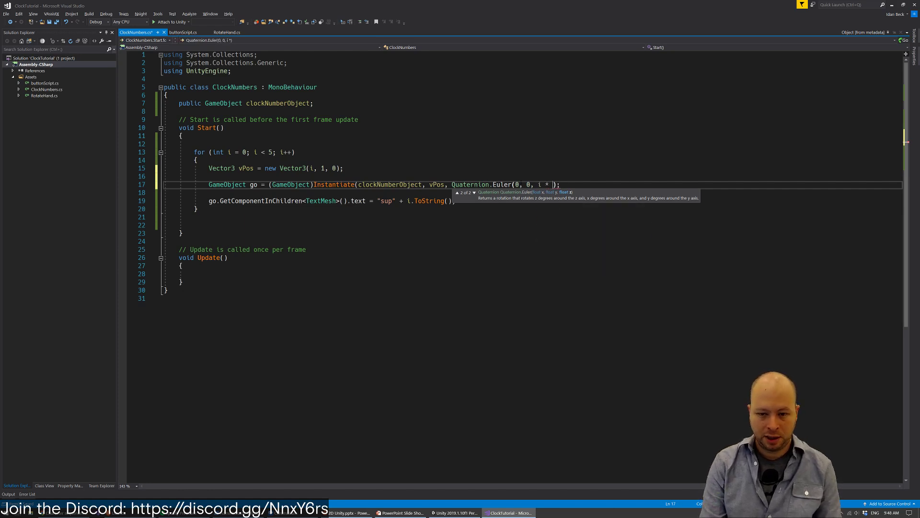
text(()
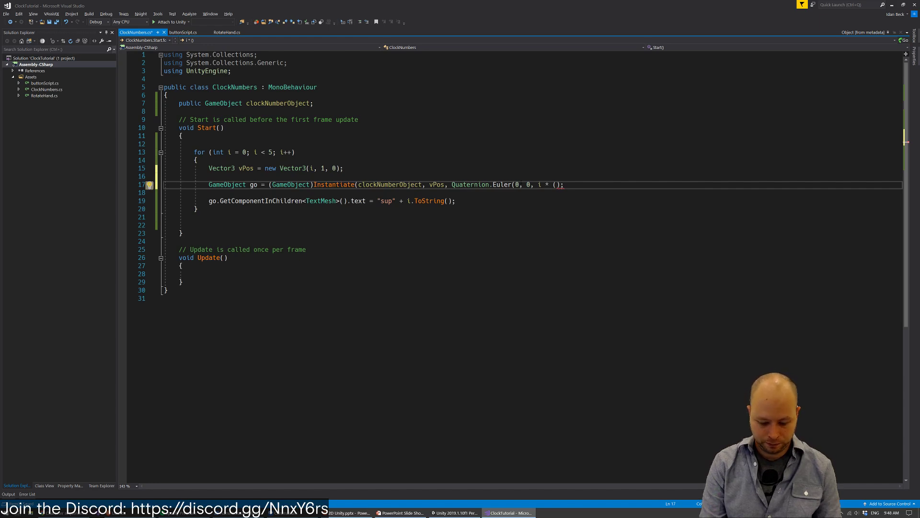
text(360 / 5)))
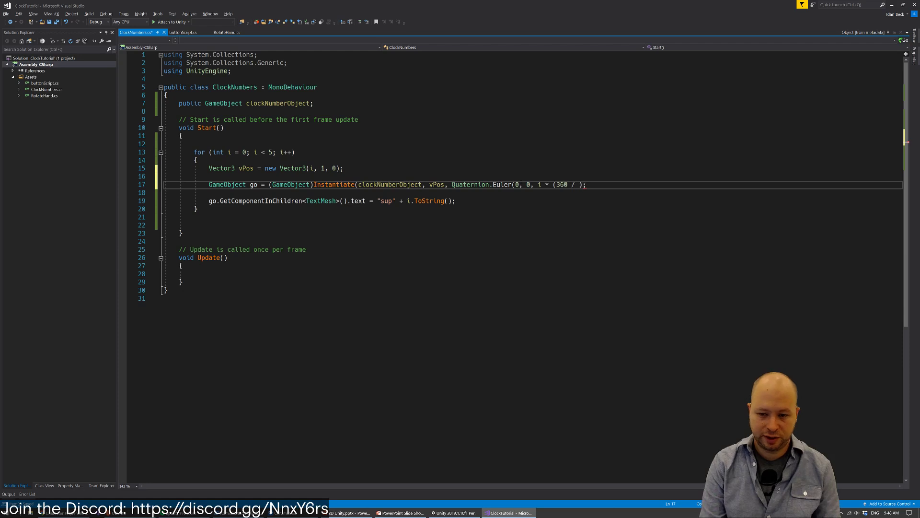
key(ctrl+s)
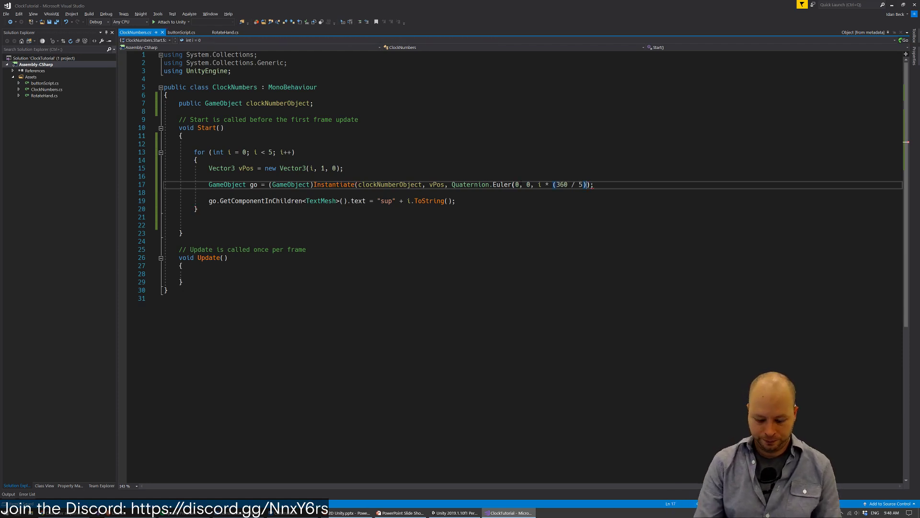
text())
key(ctrl+s)
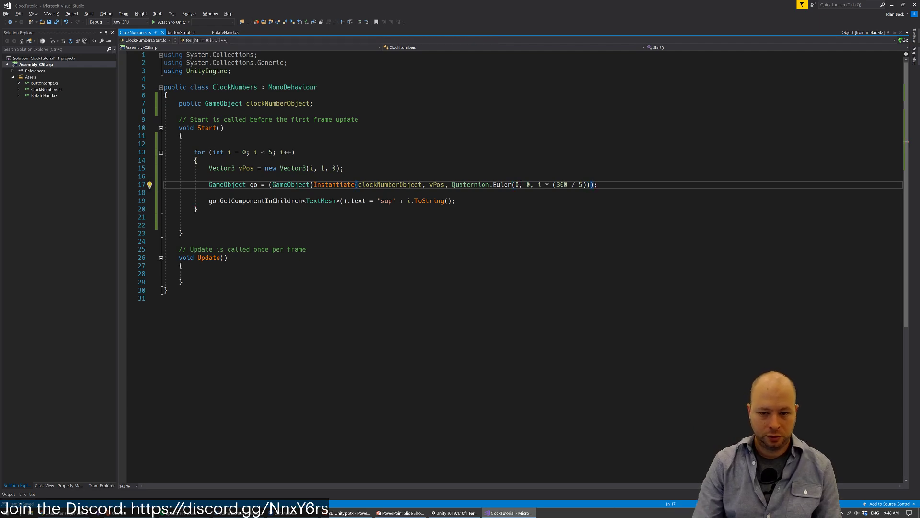
click(197, 160)
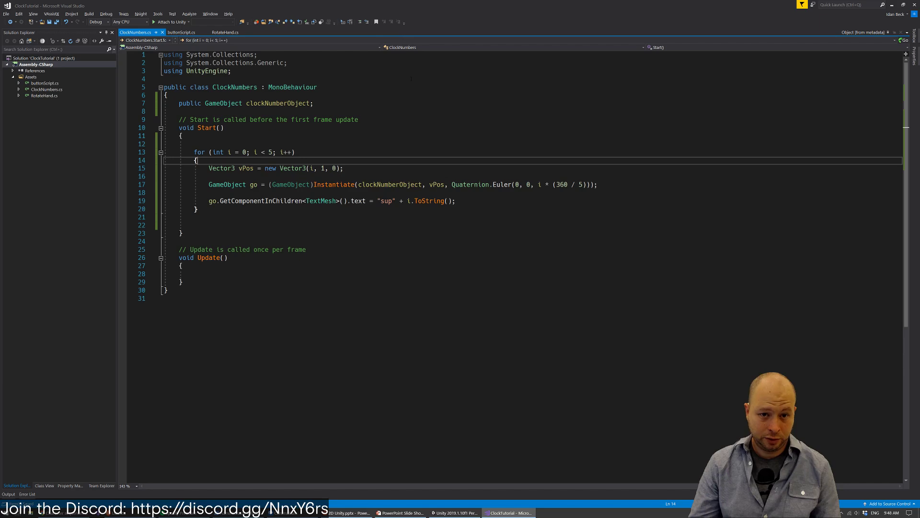
Switch to Unity, run the scene in play mode to check the labels' rotation, stop it, and return to the script
key(alt+Tab)
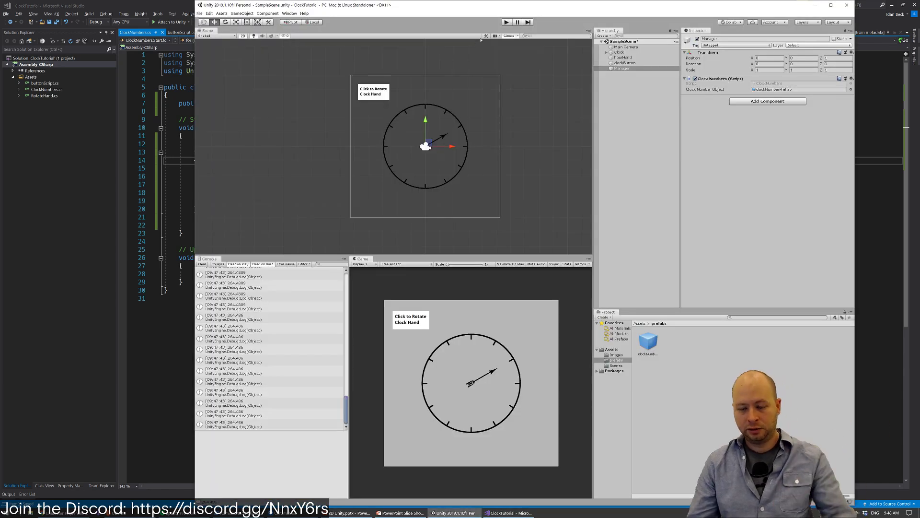
click(507, 22)
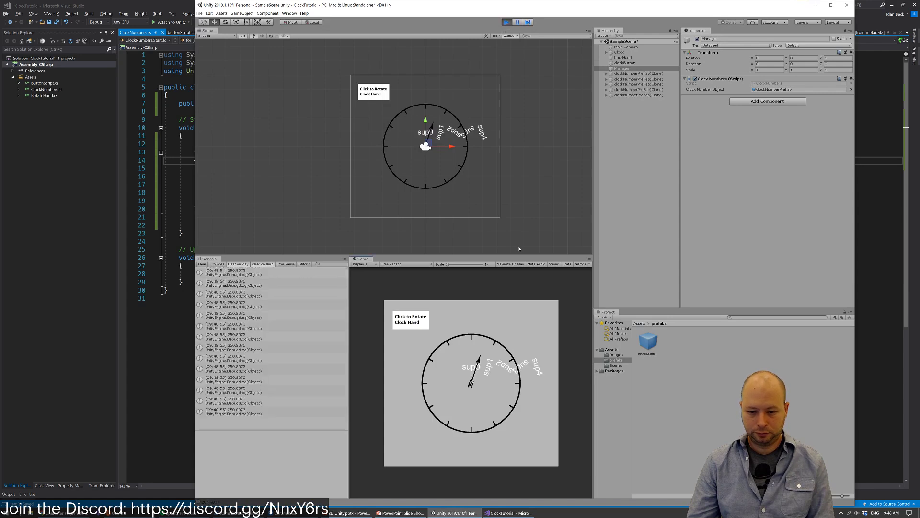
key(alt+Tab)
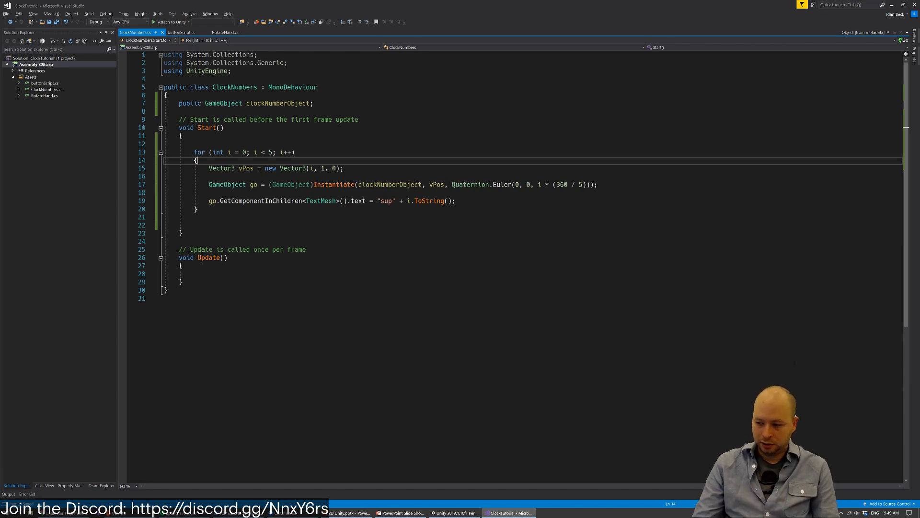
Check the picture of the finished clock in the 2D Clock Tutorial document, close the document, and return to Unity
key(alt+Tab)
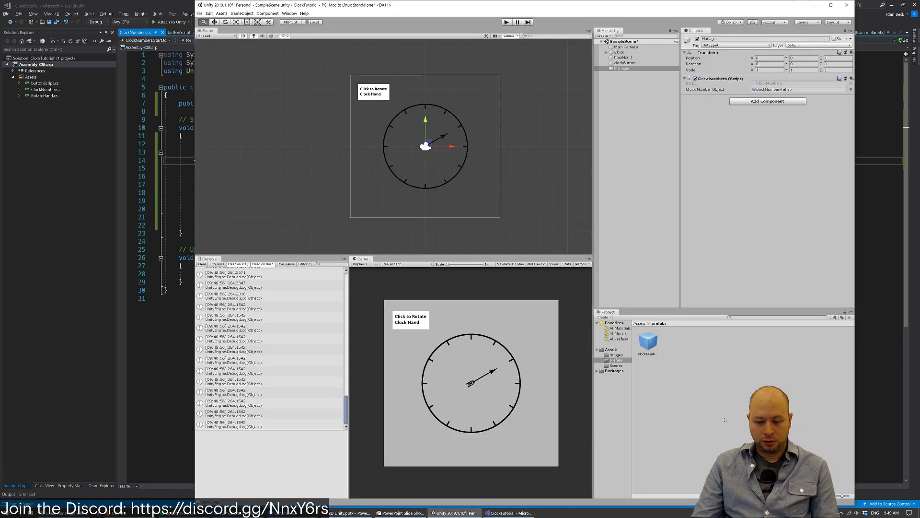
key(alt+Tab)
key(alt+Tab)
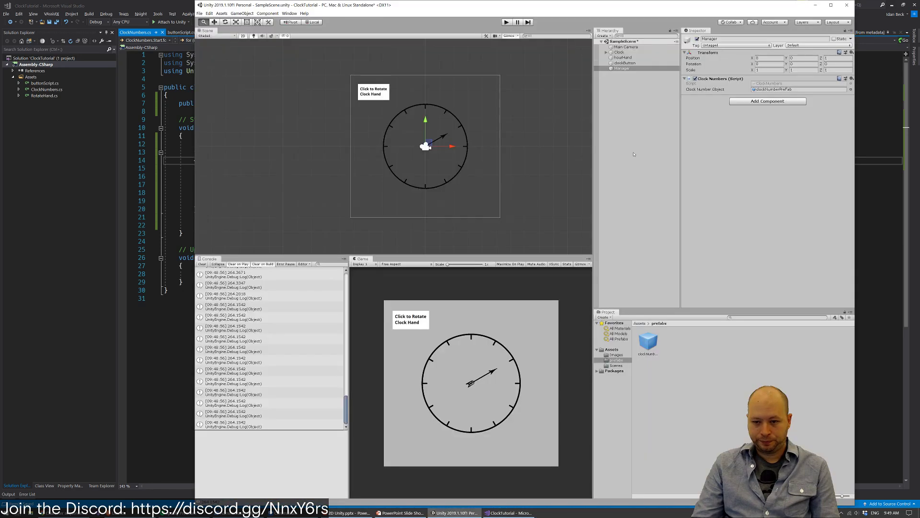
key(alt+Tab)
key(Escape)
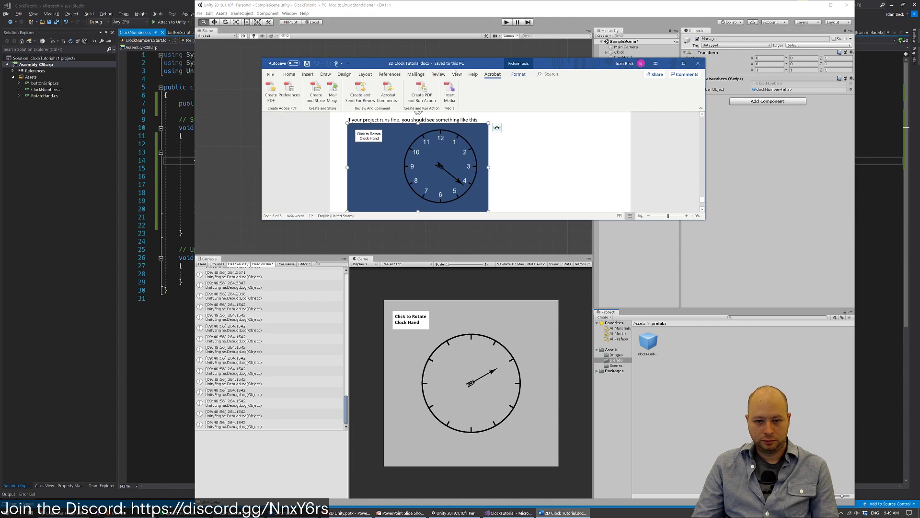
click(698, 63)
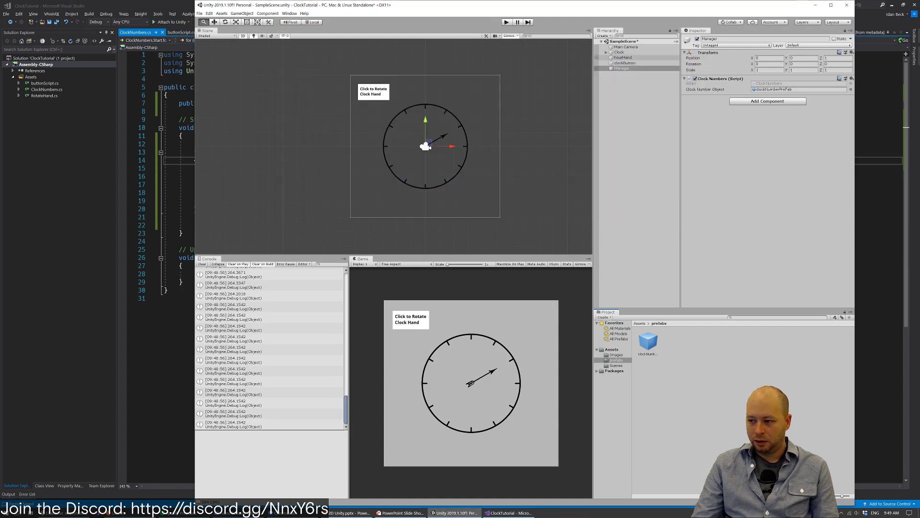